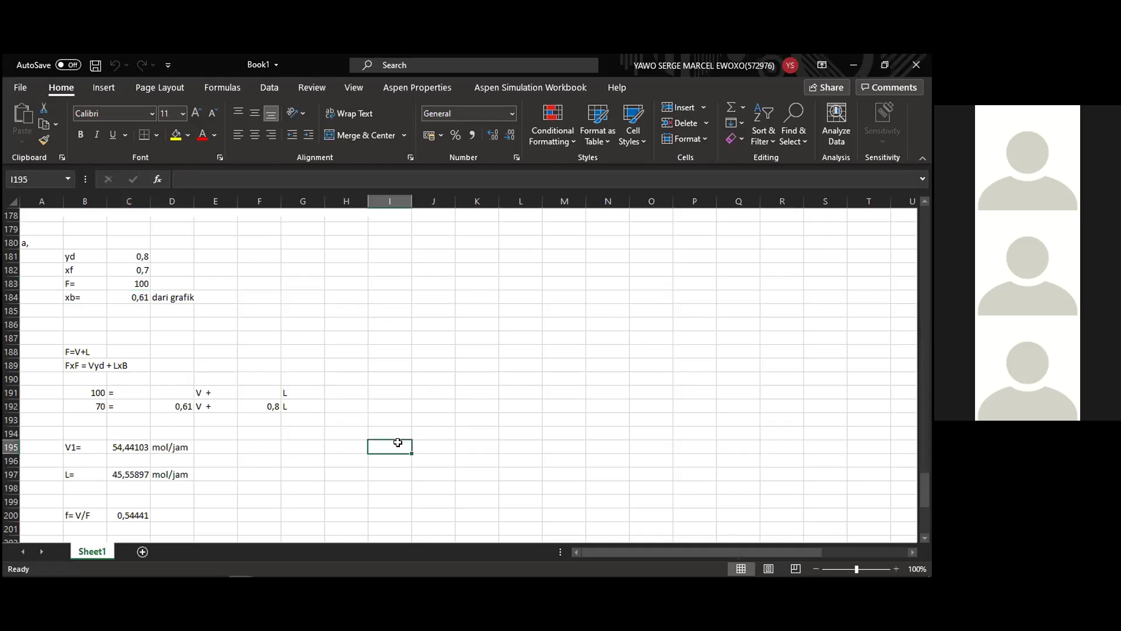
Save the workbook and look back through the earlier solved distillation problems as far as Soal A part b
key("ctrl+s")
scroll(350, 439, "up", 9)
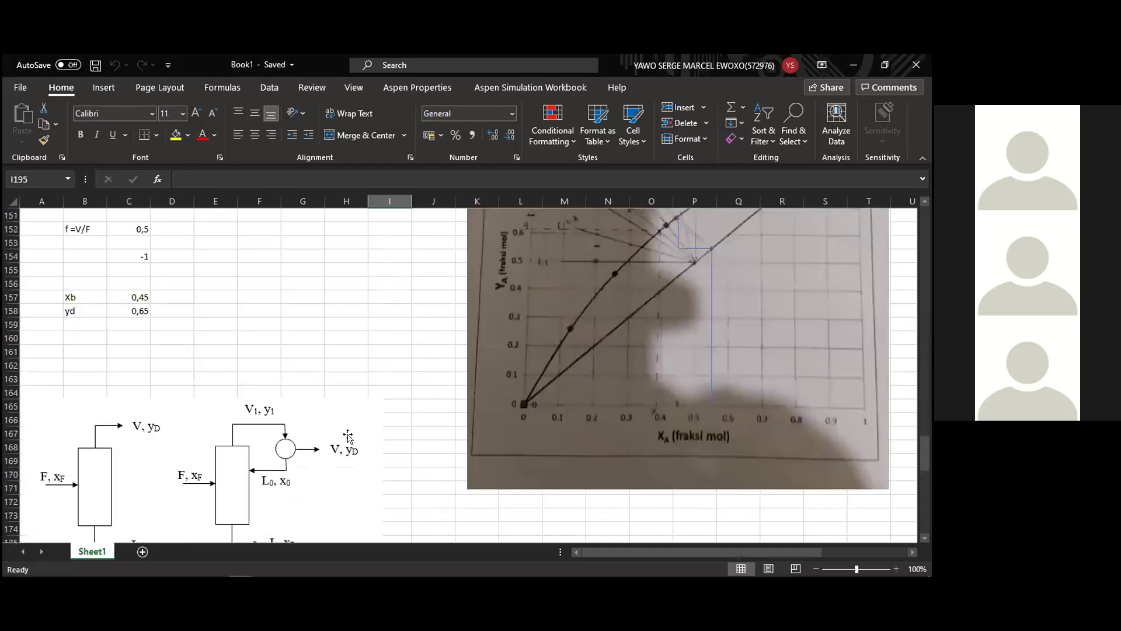
scroll(349, 436, "up", 9)
scroll(348, 436, "down", 3)
scroll(284, 381, "up", 3)
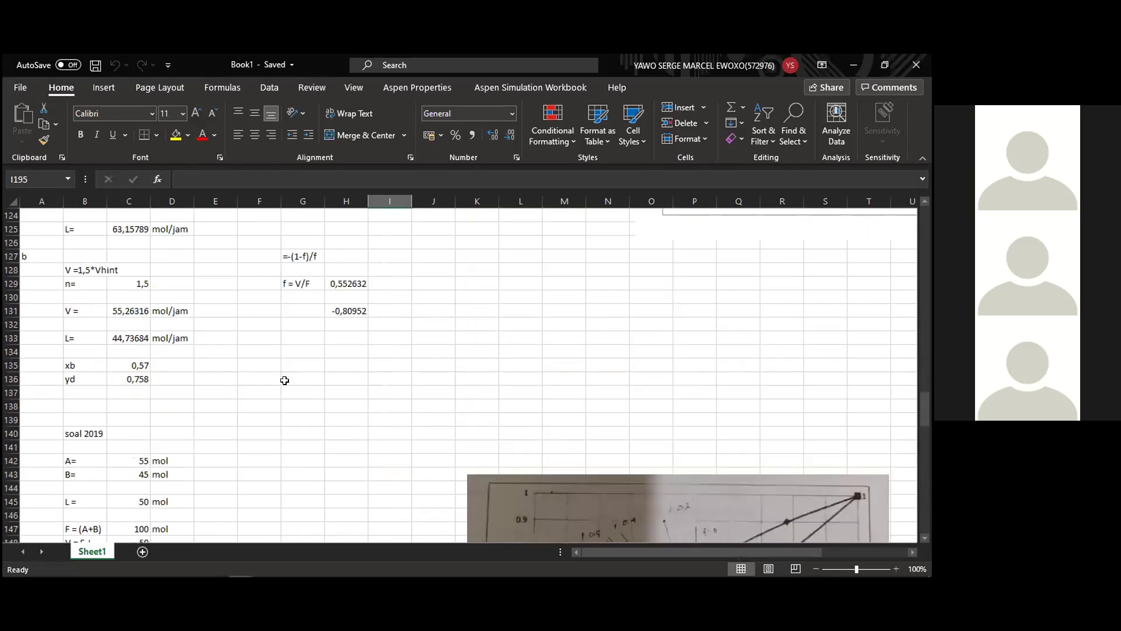
scroll(284, 380, "up", 5)
scroll(287, 374, "up", 4)
scroll(287, 374, "up", 9)
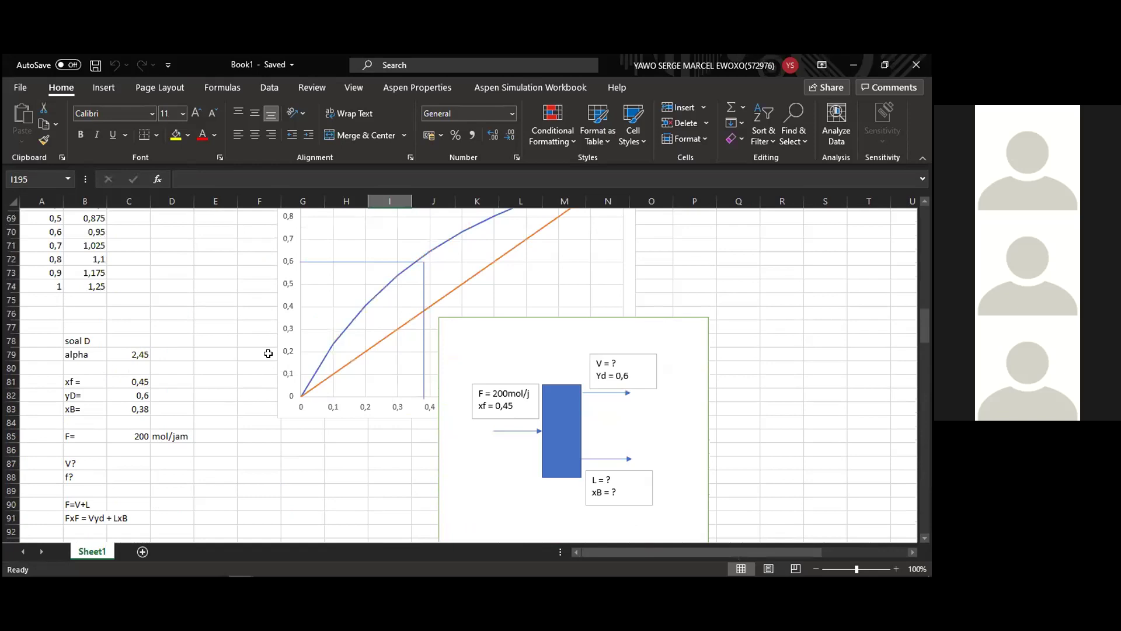
scroll(269, 354, "up", 20)
scroll(240, 334, "down", 14)
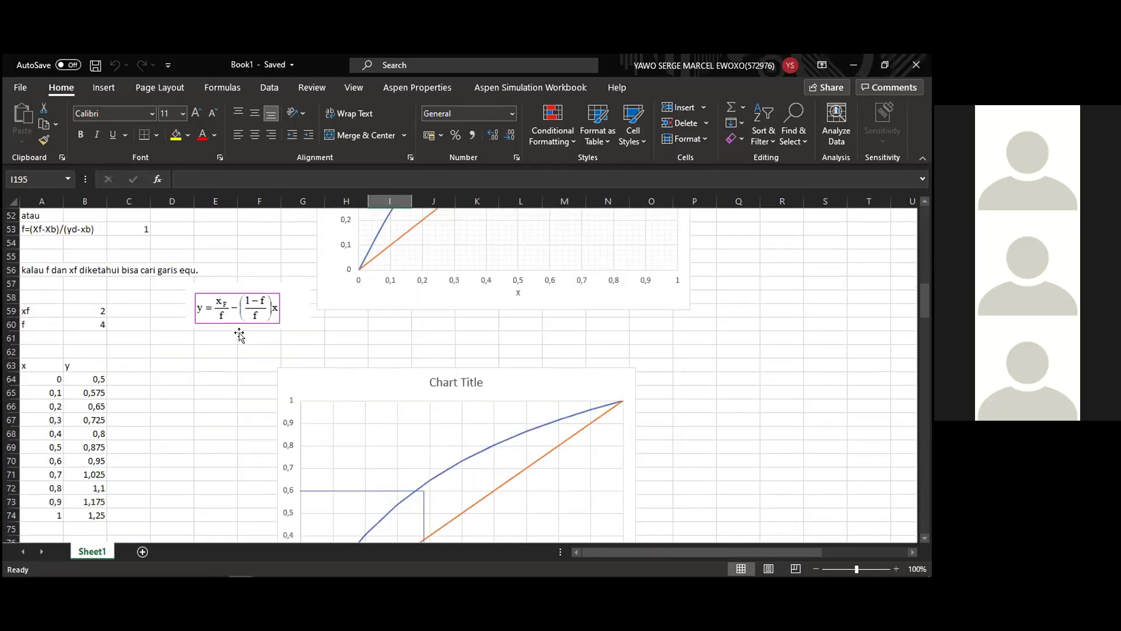
scroll(240, 334, "down", 8)
scroll(135, 291, "down", 5)
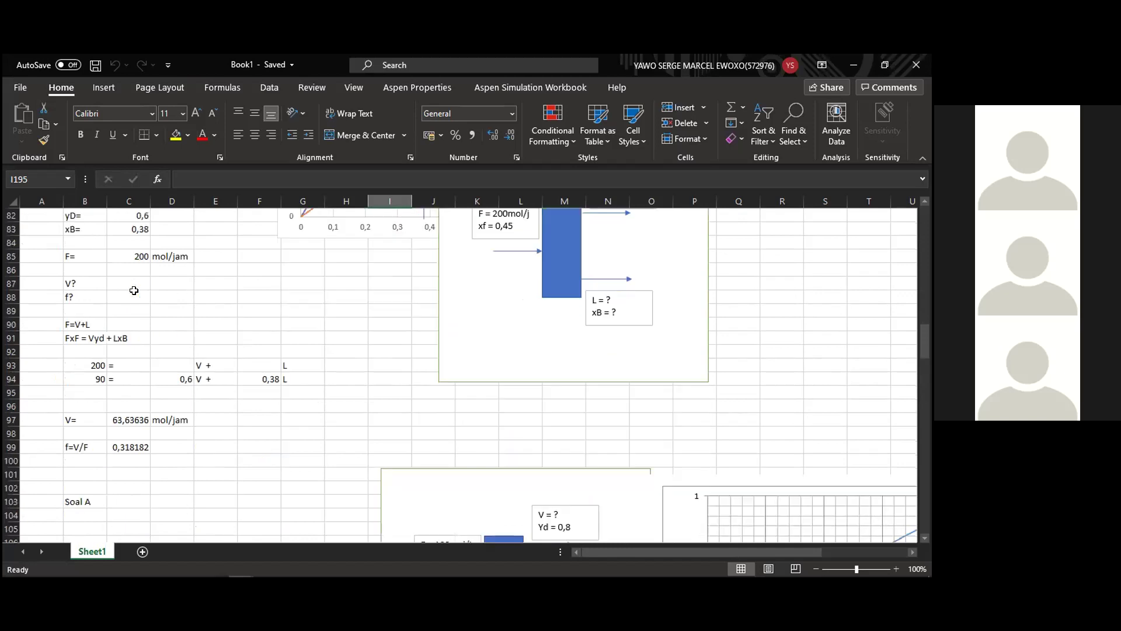
scroll(136, 292, "down", 7)
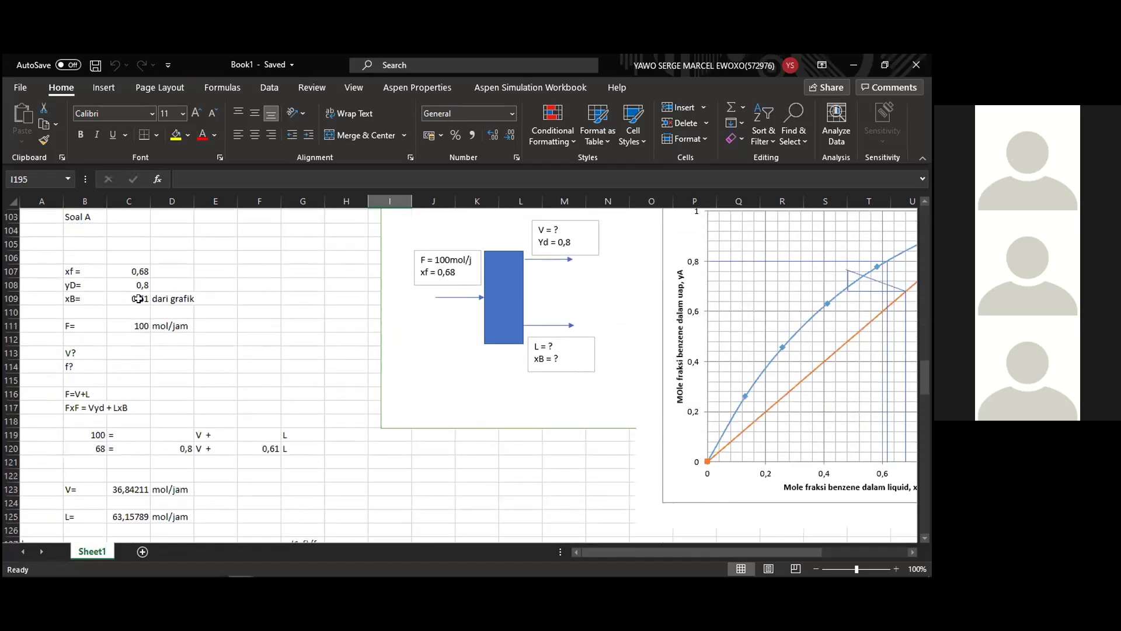
scroll(141, 302, "down", 2)
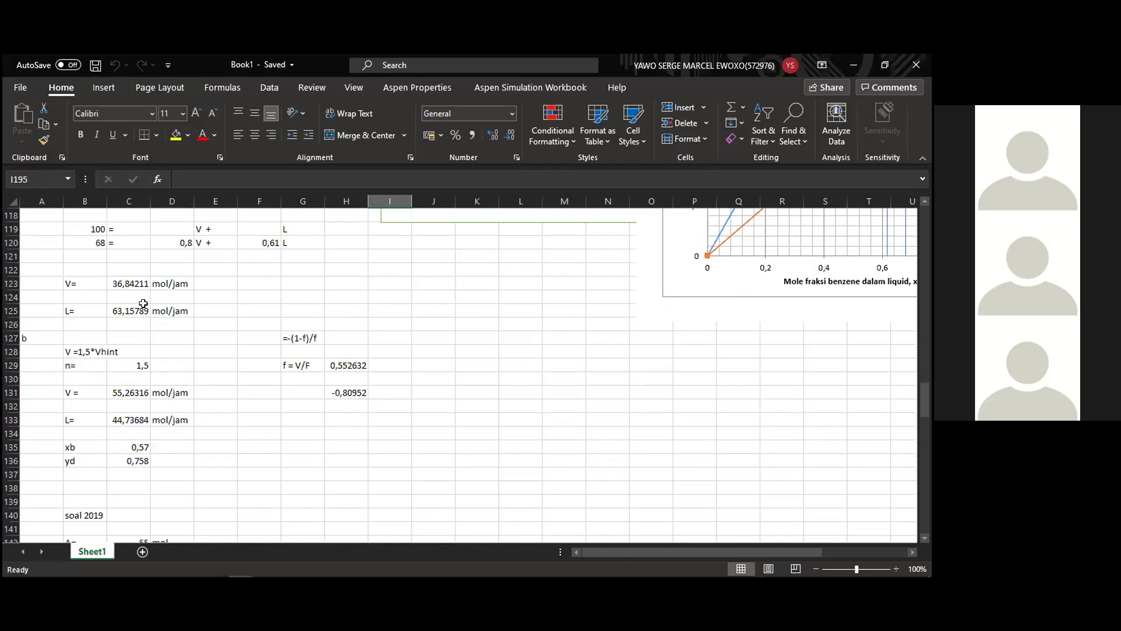
scroll(229, 404, "up", 2)
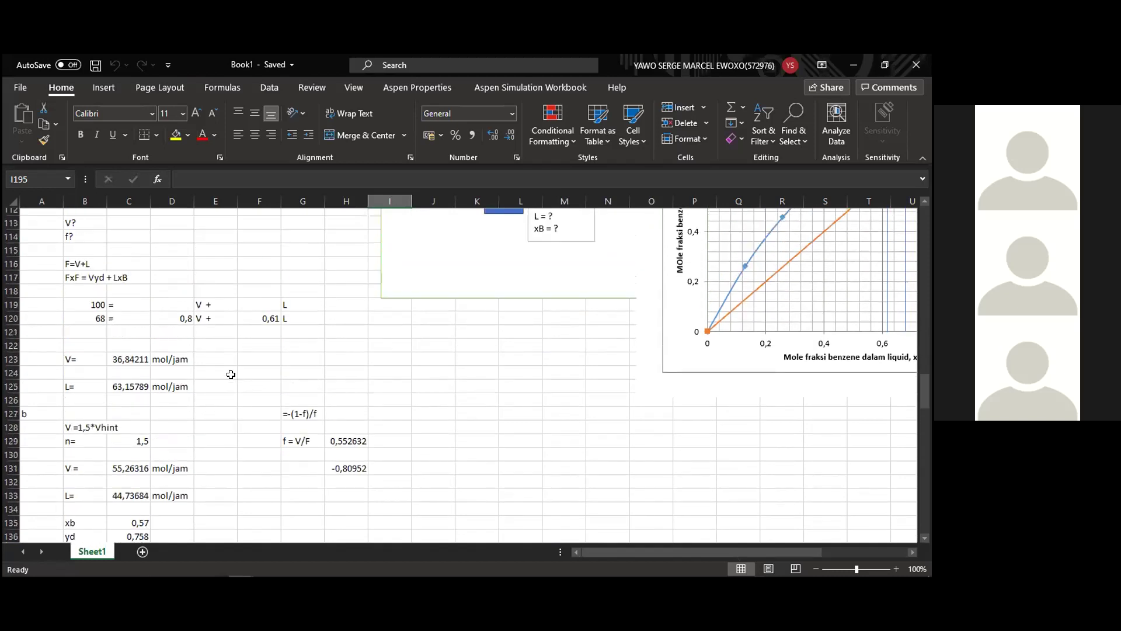
scroll(183, 346, "down", 1)
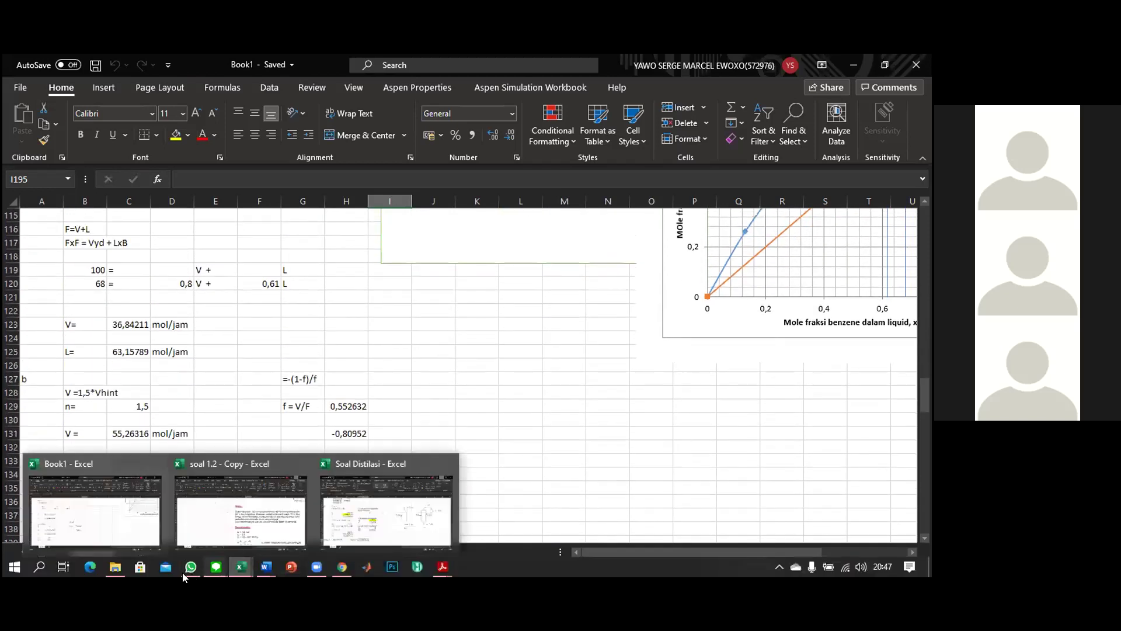
Open the document QUIZ I gnp 1920 A soal from the Quiz 2 folder inside OTK 3
left_click(115, 566)
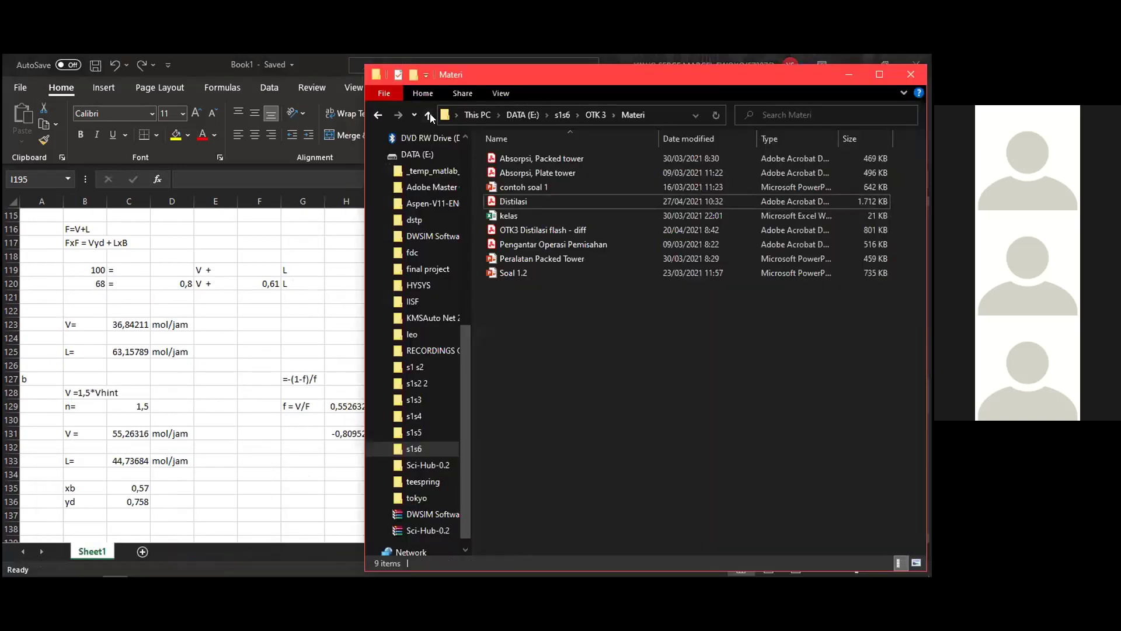
left_click(429, 113)
double_click(563, 185)
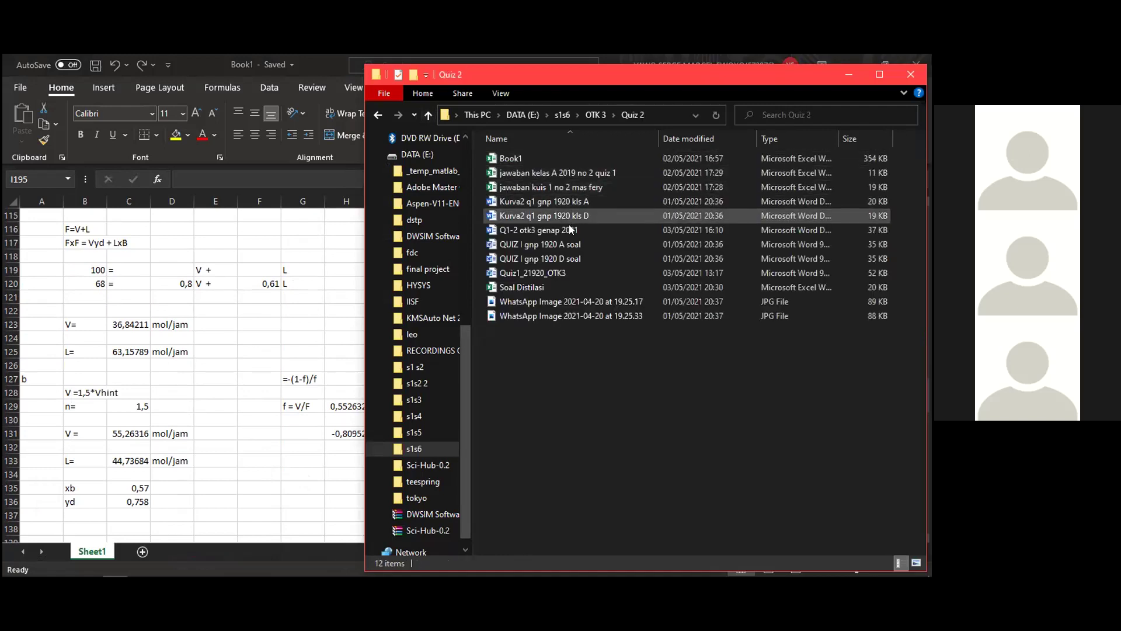
left_click(571, 244)
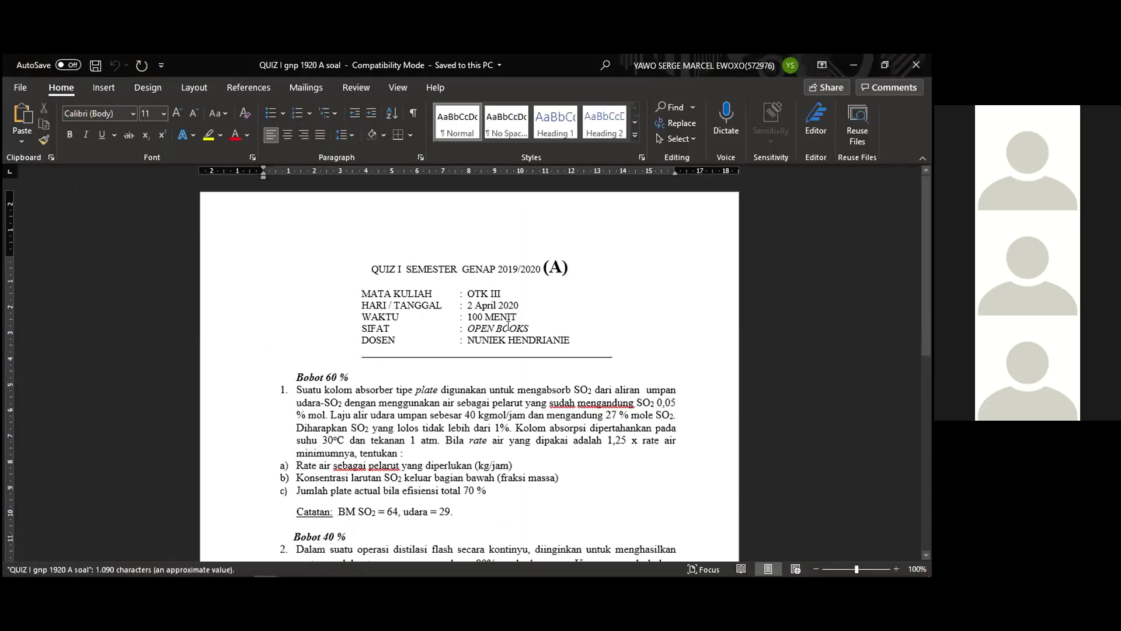
Read flash distillation question 2 in the quiz document, then return to the Book1 workbook in Excel
scroll(508, 325, "down", 3)
scroll(508, 326, "down", 4)
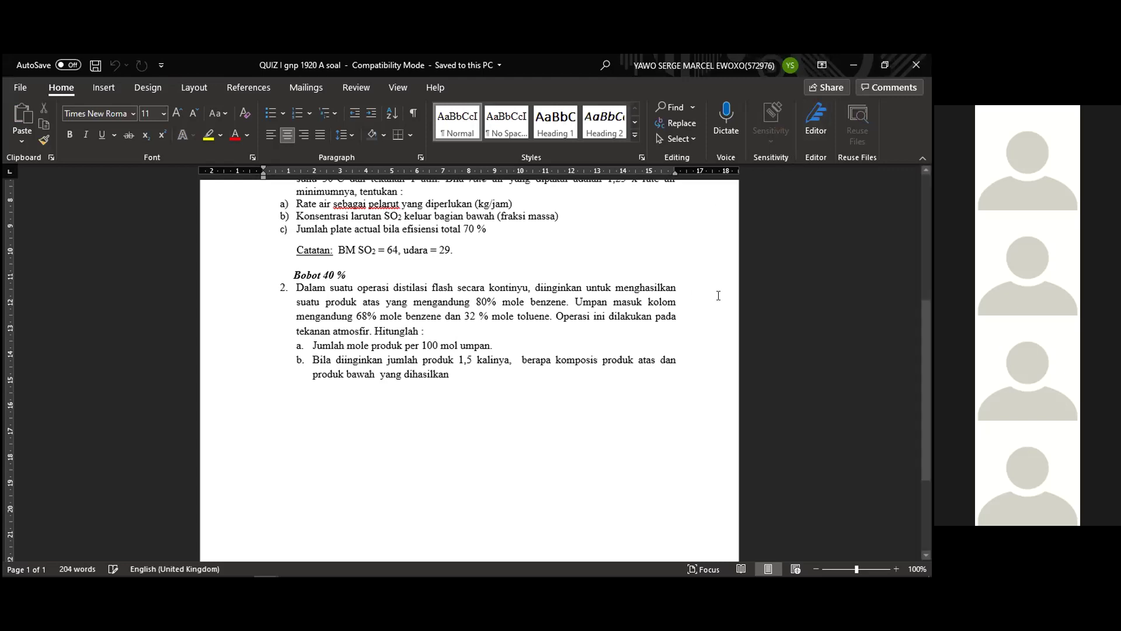
left_click(852, 61)
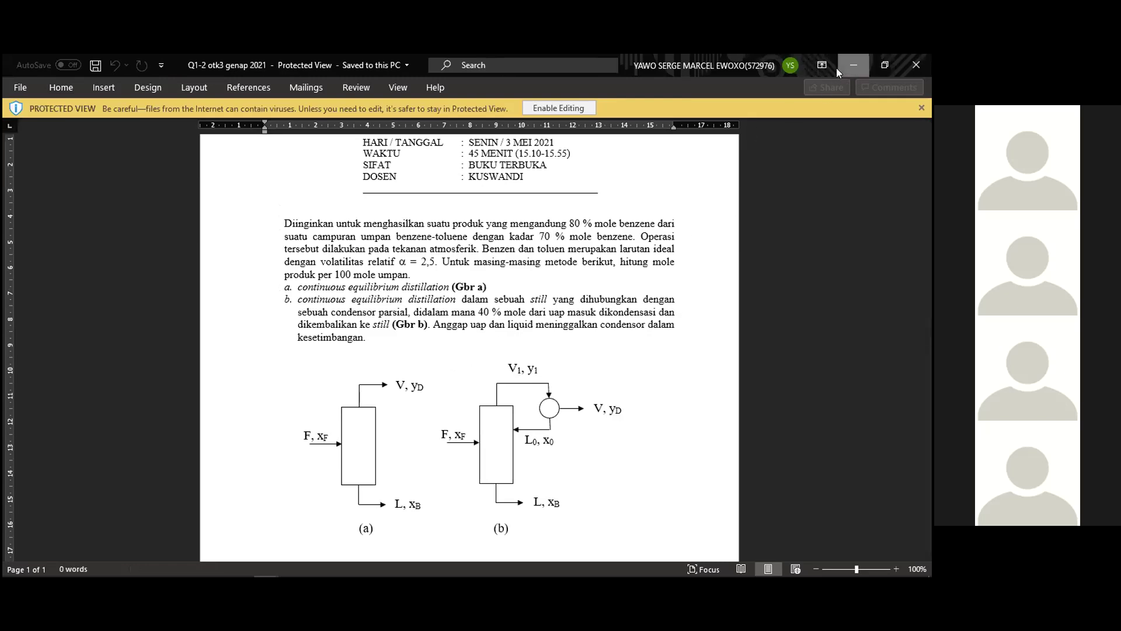
left_click(841, 69)
left_click(848, 75)
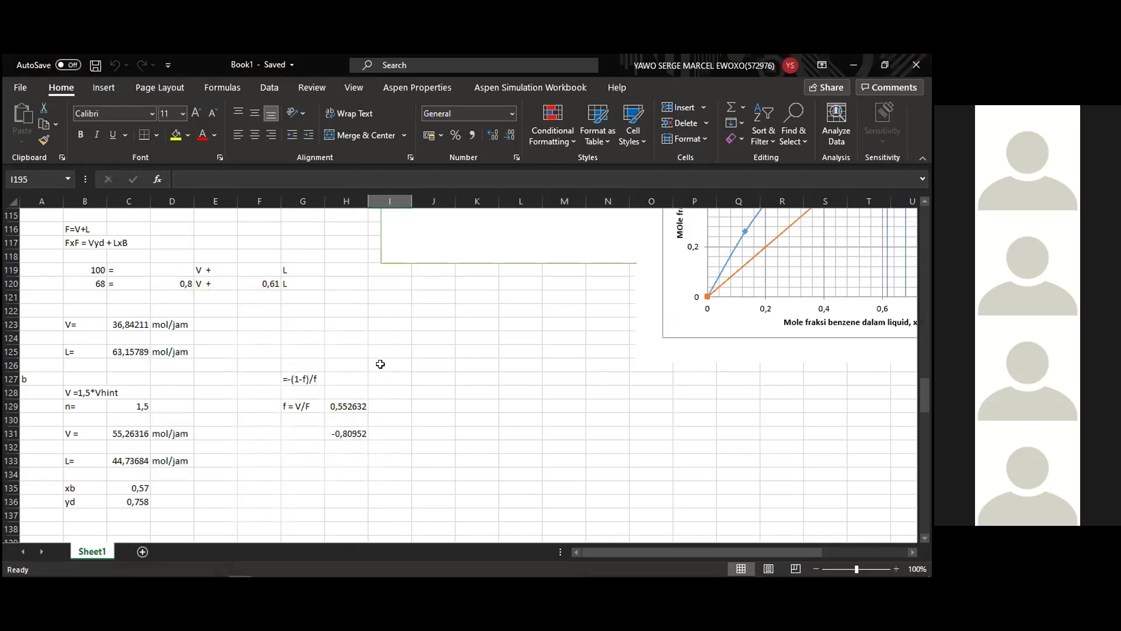
Examine the formulas for V in C131 and L in C133 in part b of Soal A
scroll(380, 364, "down", 2)
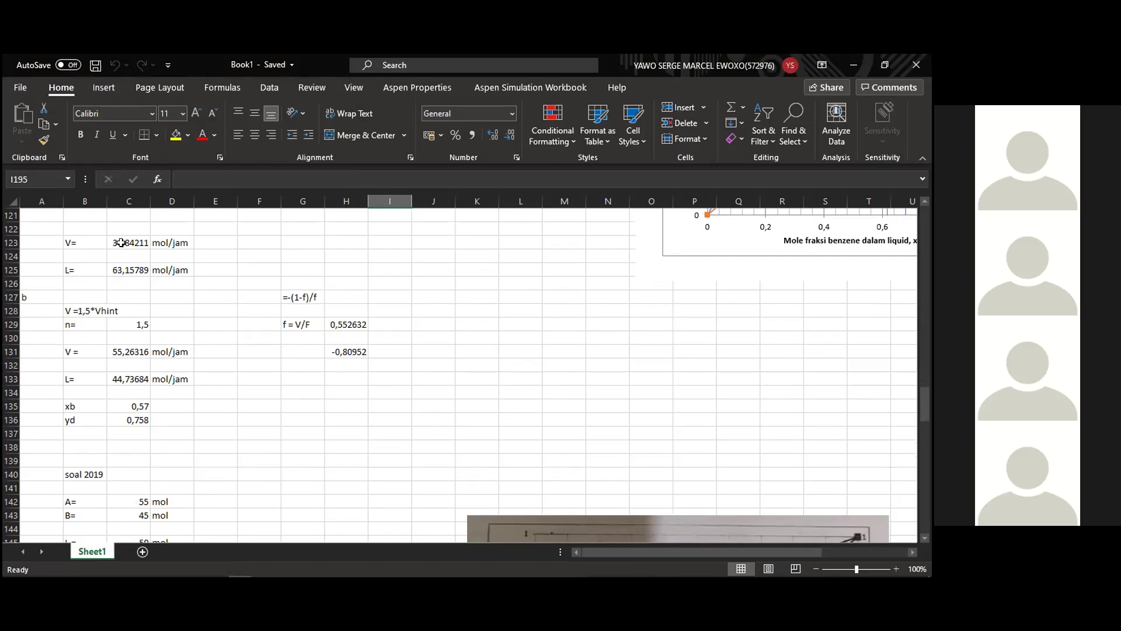
left_click(129, 349)
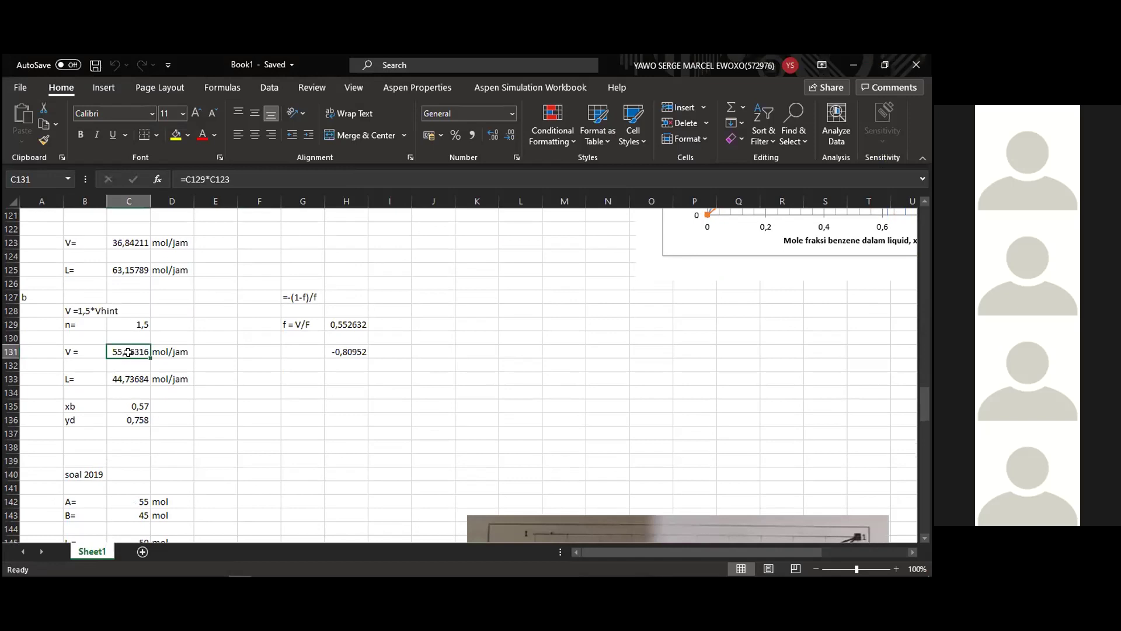
left_click(130, 376)
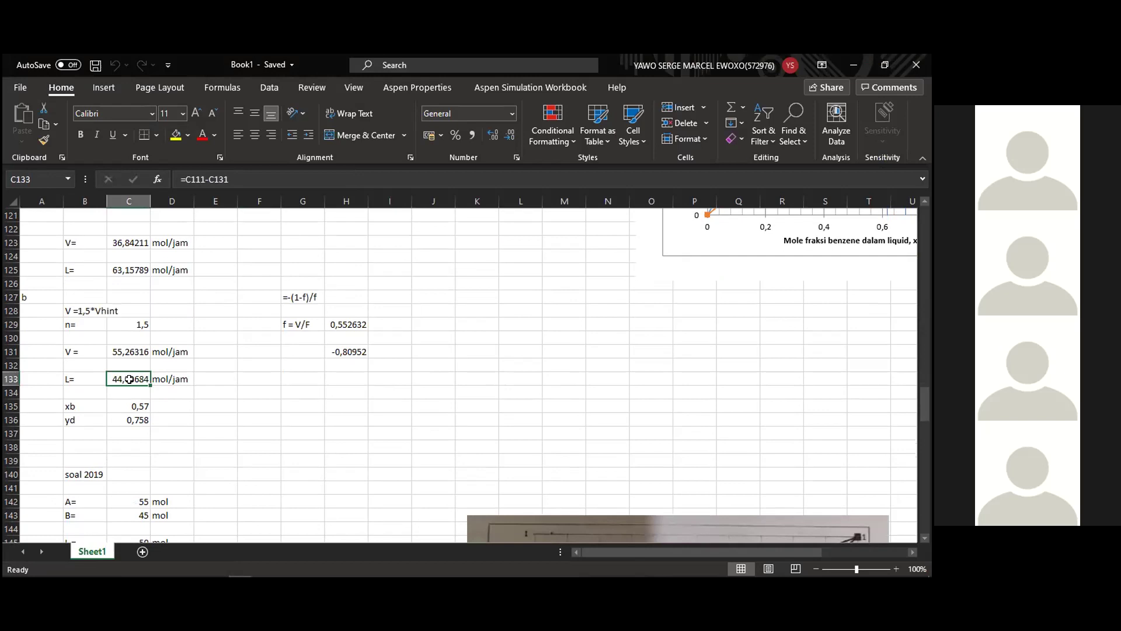
double_click(129, 379)
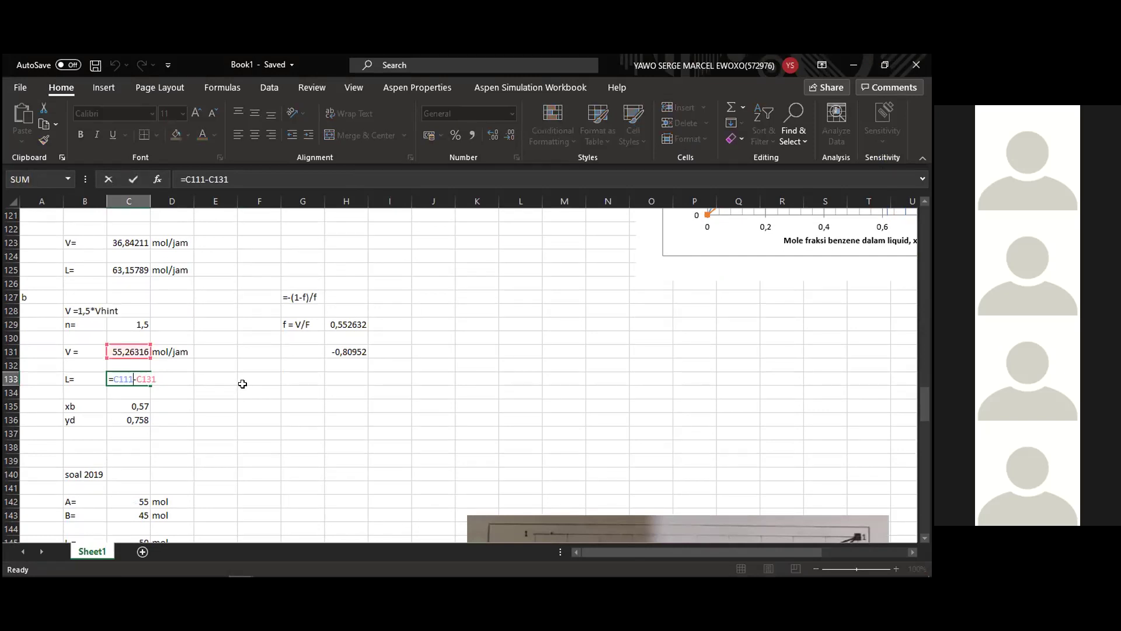
key("Return")
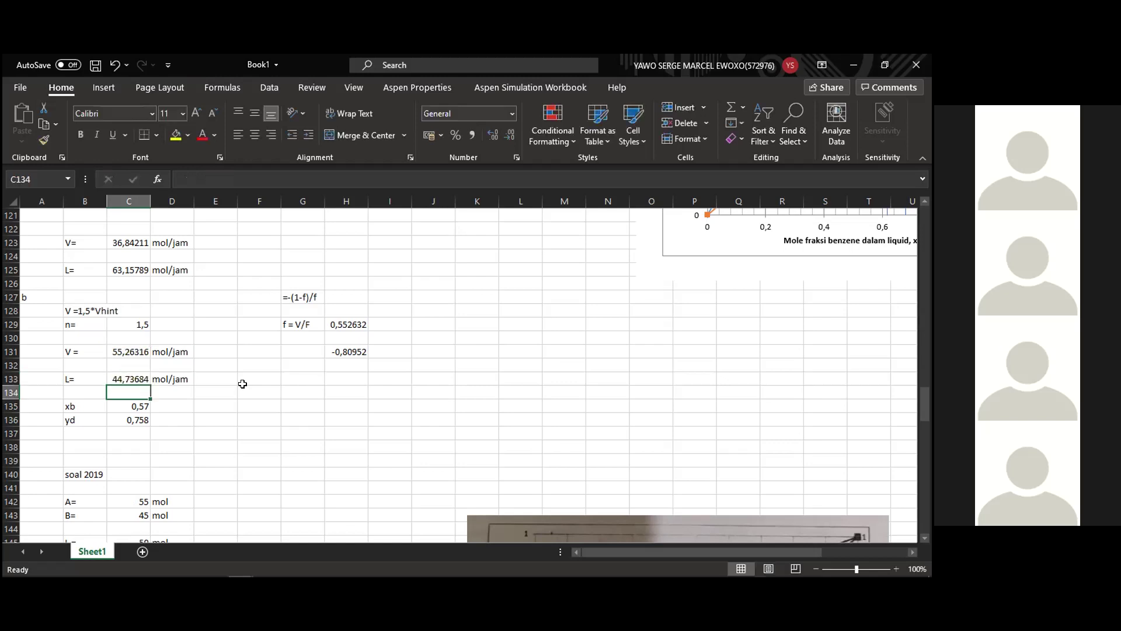
left_click(131, 377)
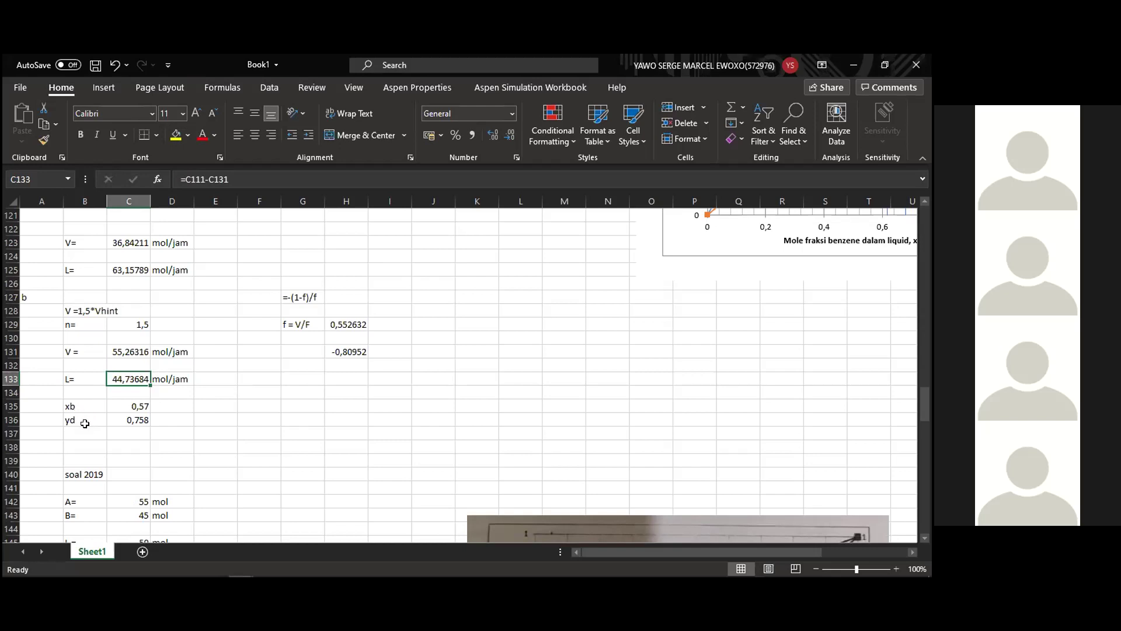
Go over the xb and yd entries in C135 and C136 and recheck the V and L formulas above them
left_click(133, 406)
left_click(136, 419)
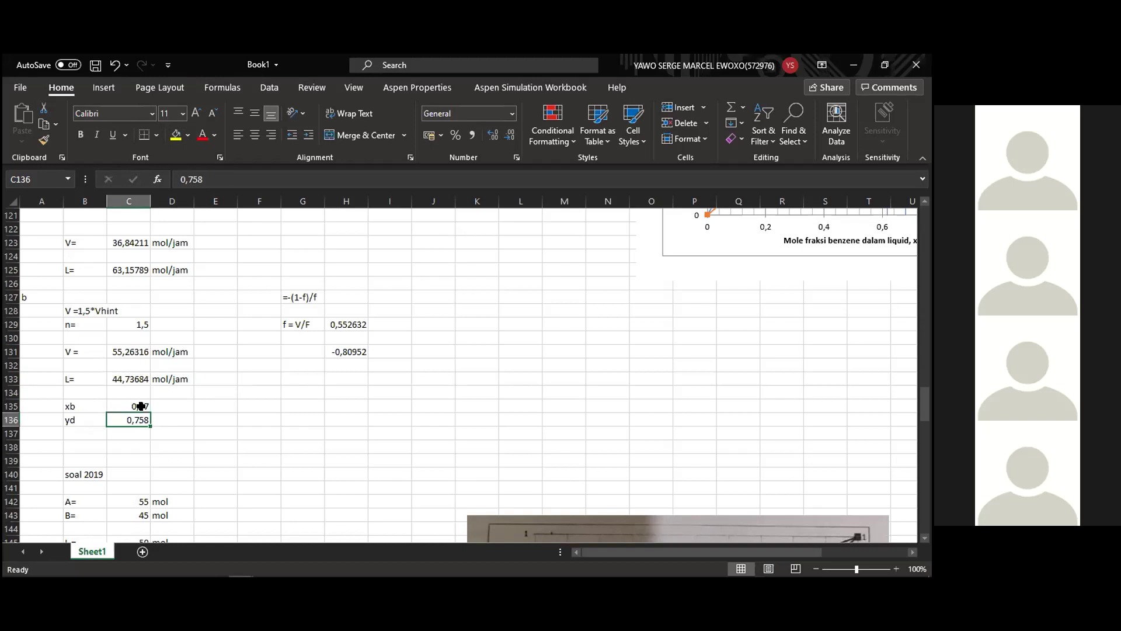
left_click(141, 406)
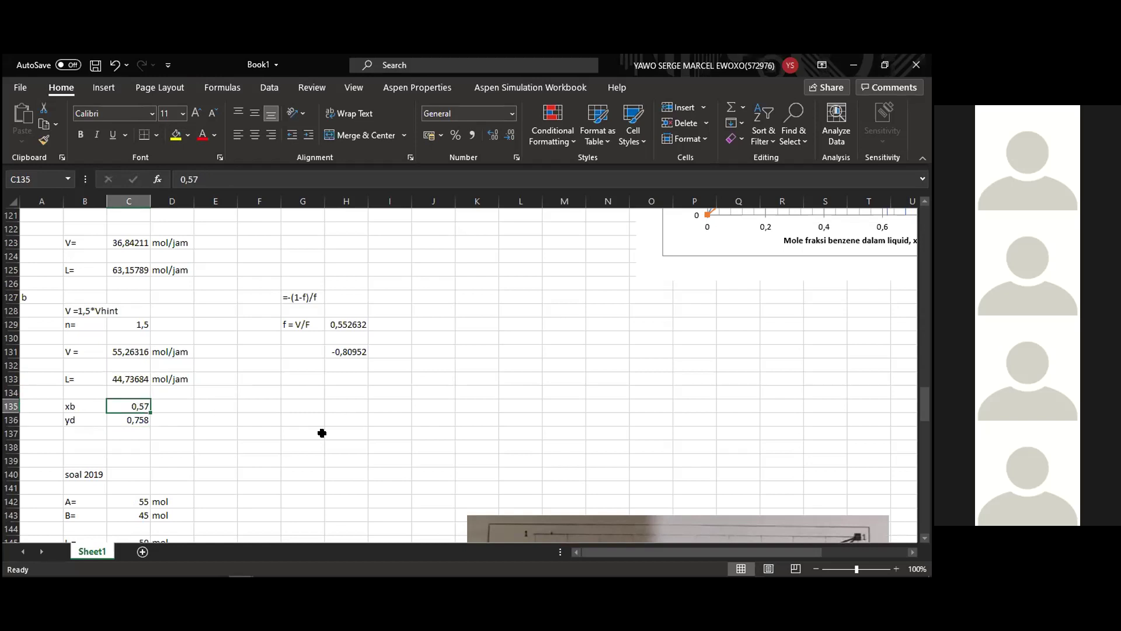
left_click(134, 348)
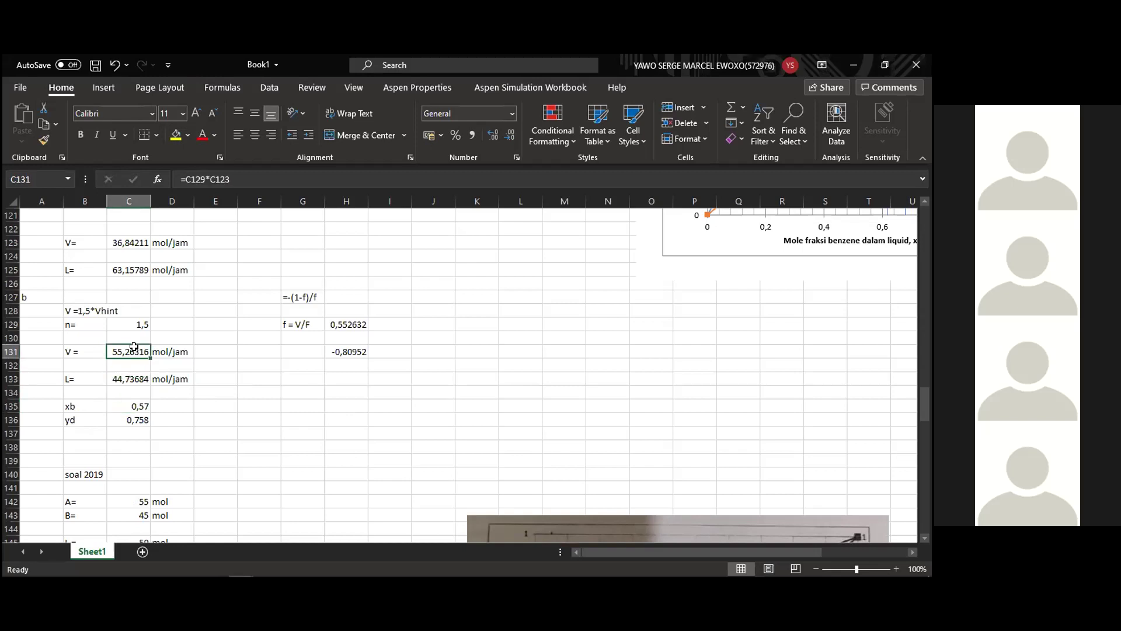
left_click(131, 377)
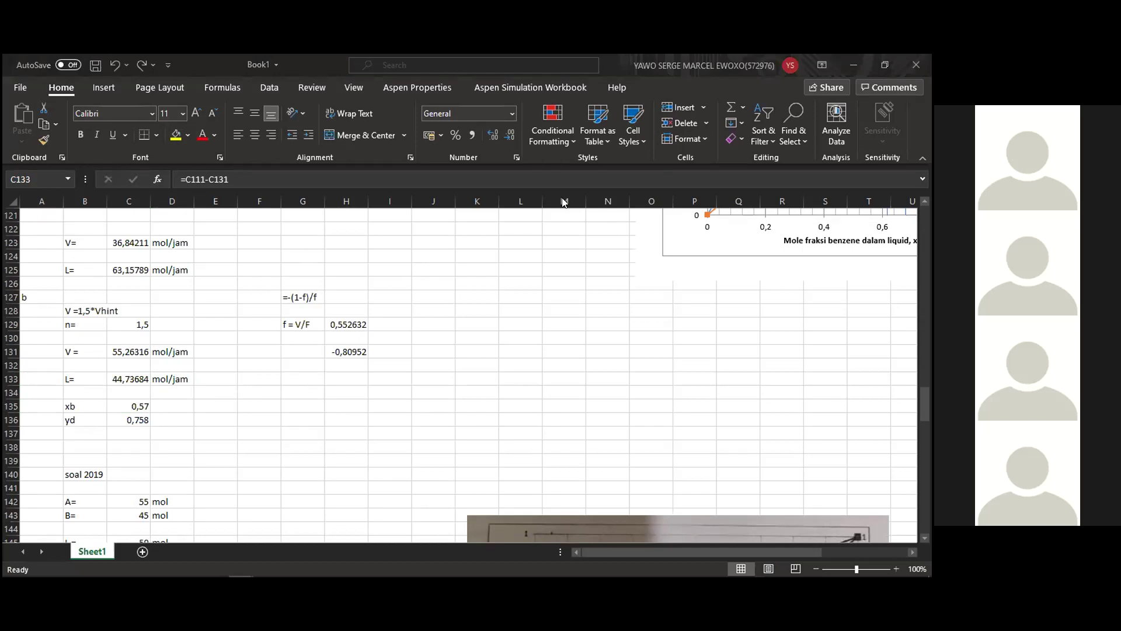
Switch to the QUIZ I gnp 1920 A soal document in Word, reread question 2b, and return to the workbook
mouse_move(261, 574)
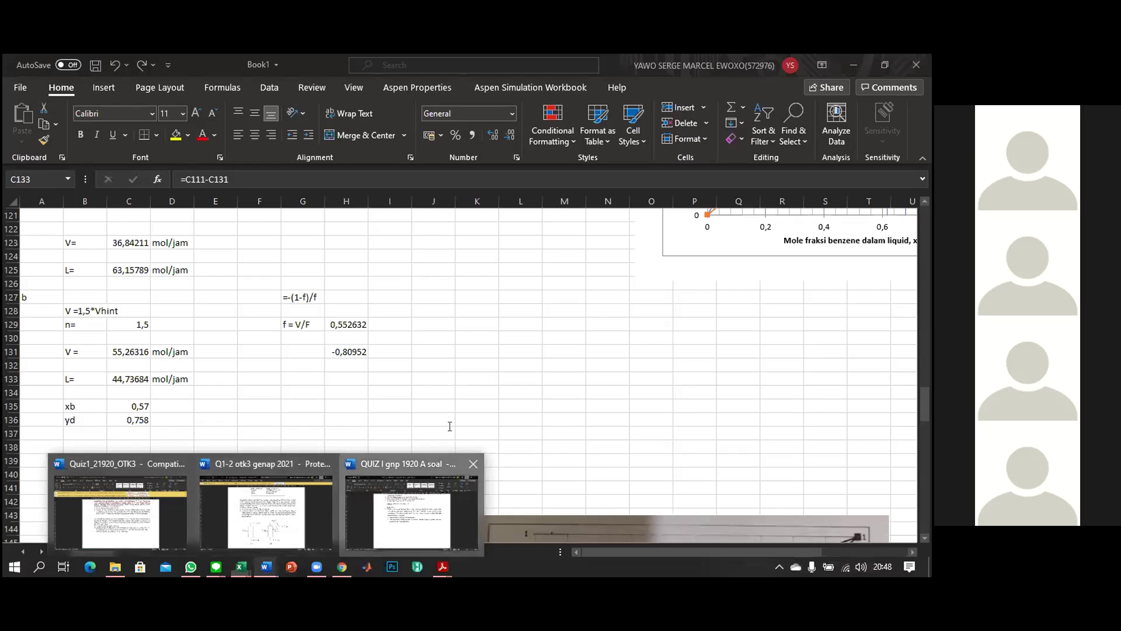
left_click(384, 506)
scroll(467, 392, "up", 8)
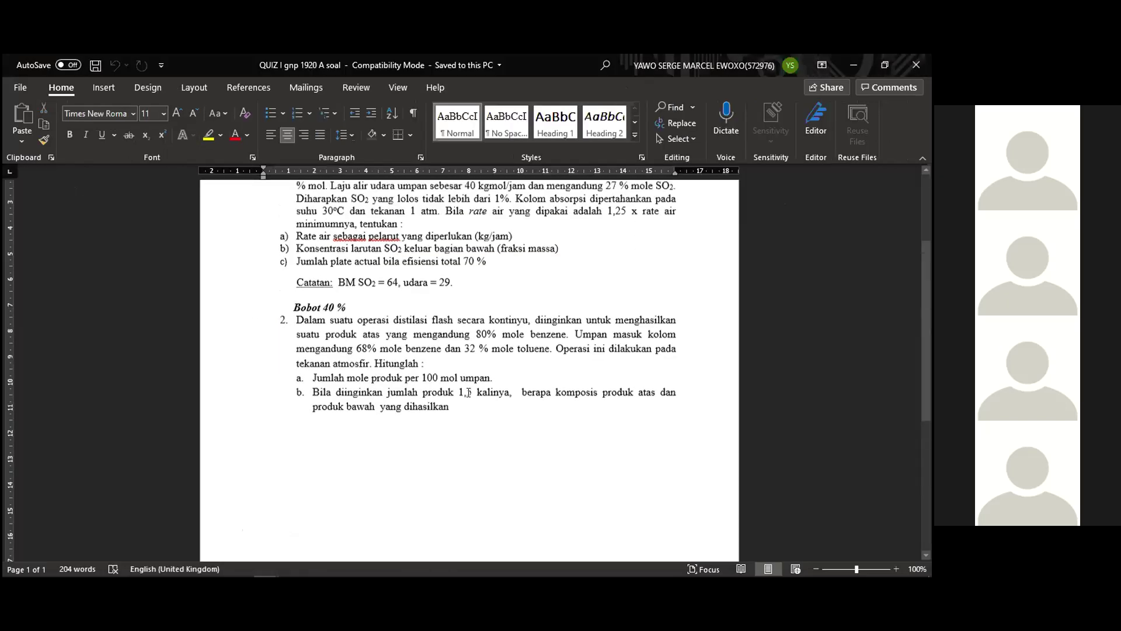
scroll(575, 298, "down", 5)
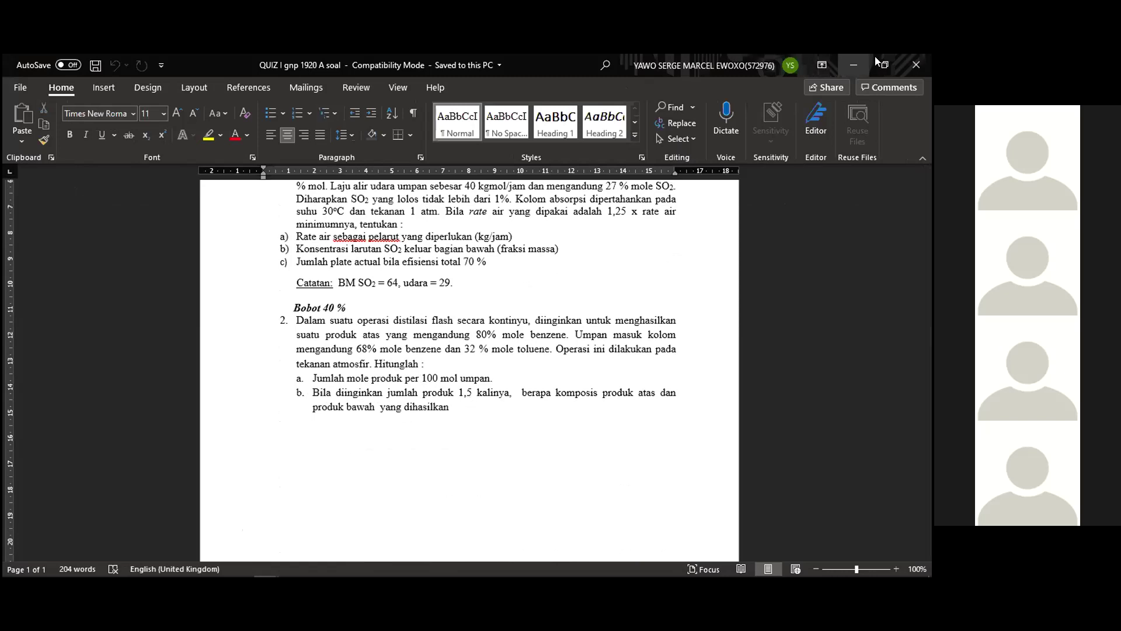
left_click(855, 57)
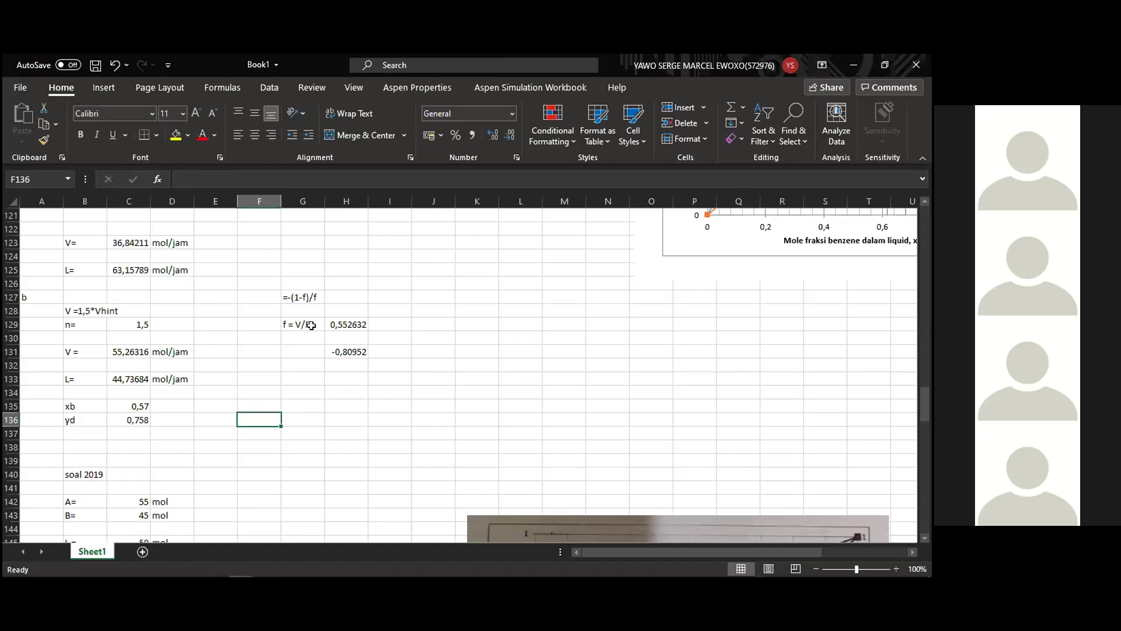
Inspect the formula for f = V/F in H129 and the operating line slope formula in H131
left_click(347, 323)
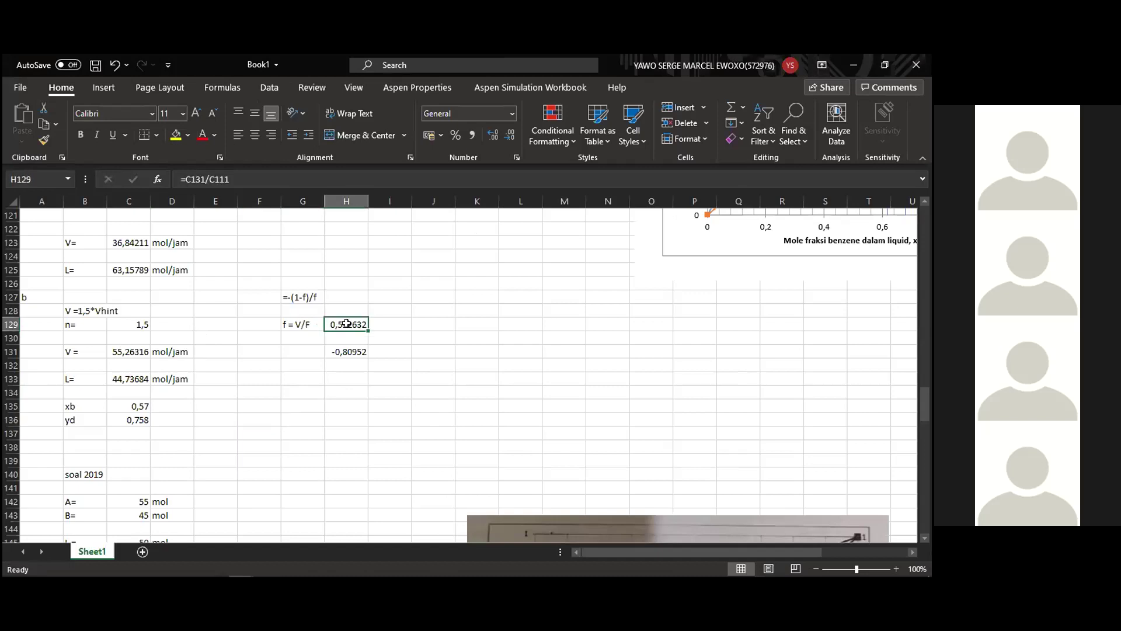
left_click(350, 352)
double_click(351, 352)
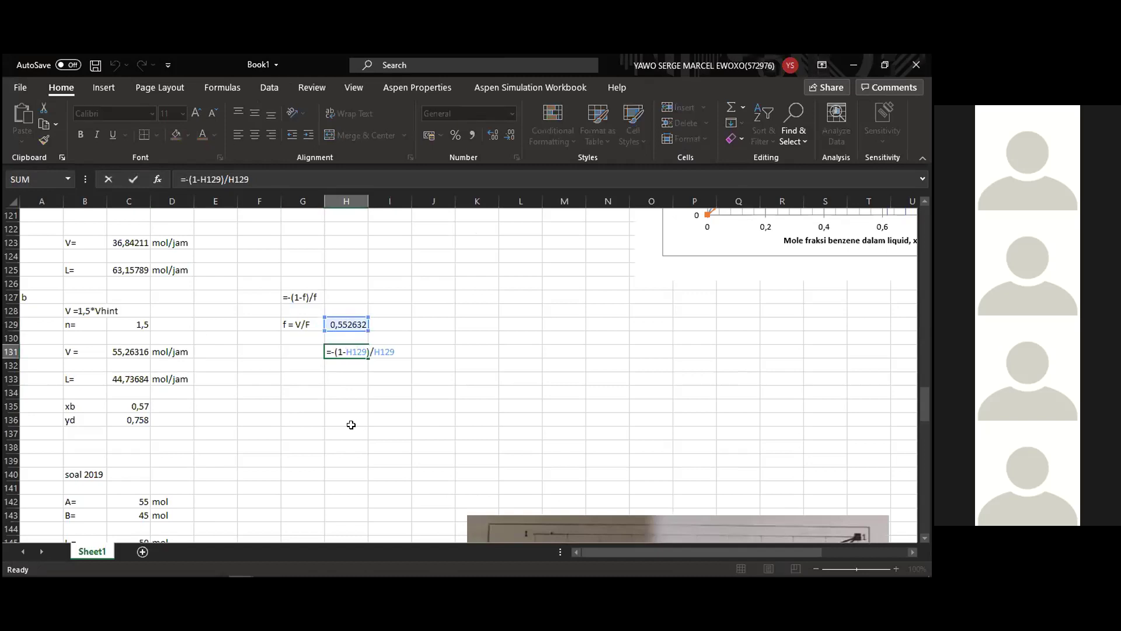
key("Escape")
left_click(343, 316)
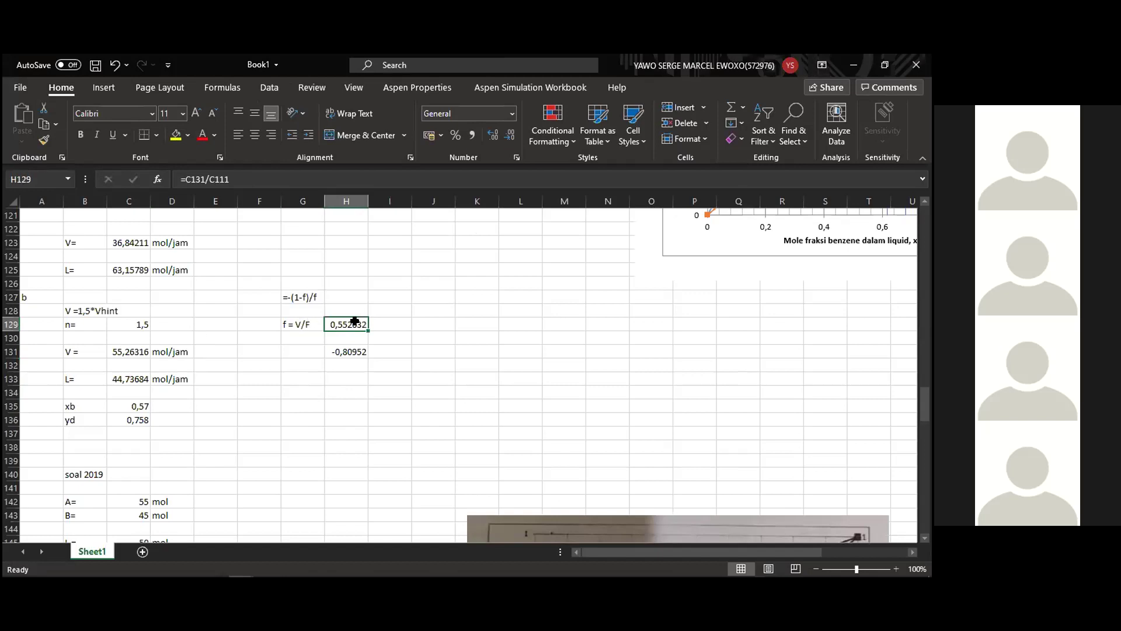
left_click(342, 351)
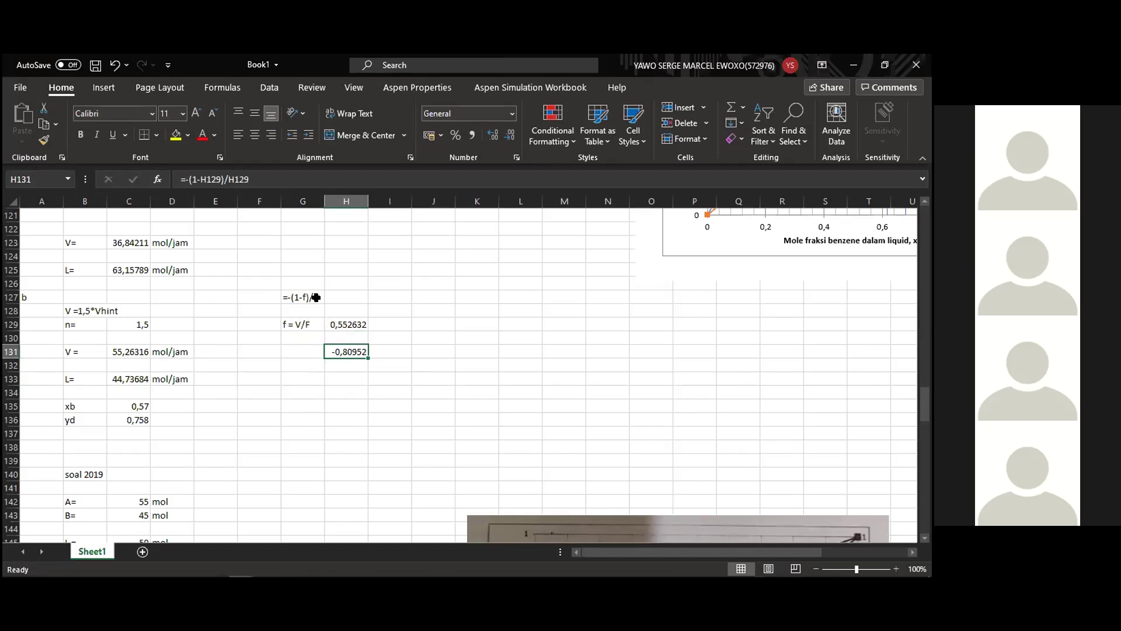
Move the slope label "=-(1-f)/f" from G127 to G131, beside the calculated slope value
left_click(304, 299)
left_click(296, 353)
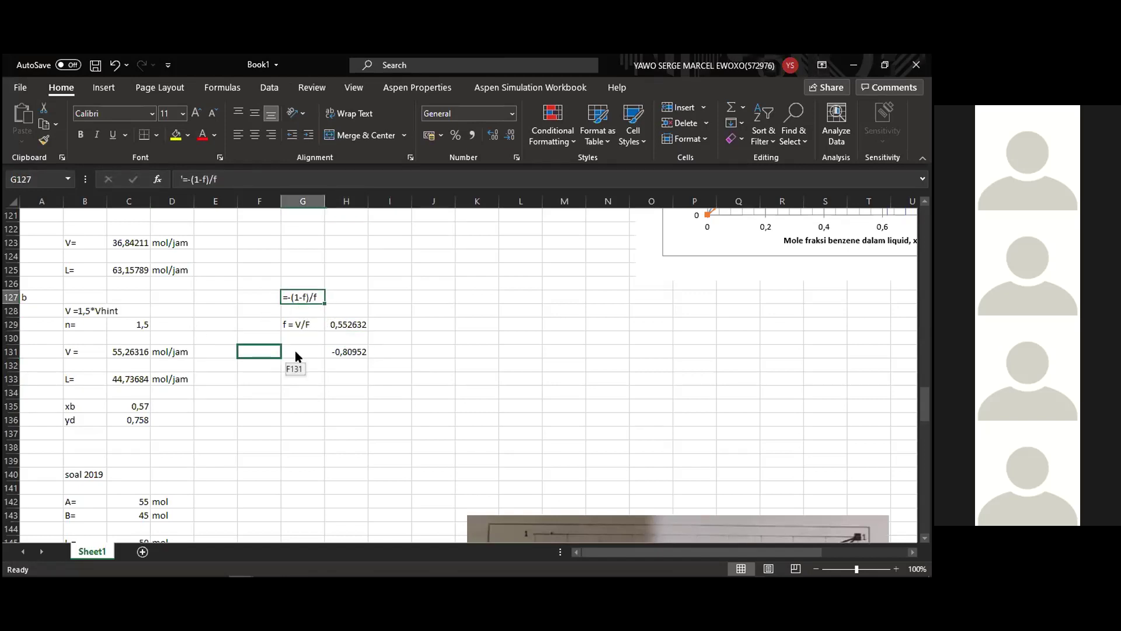
type("=-(1-f)/f")
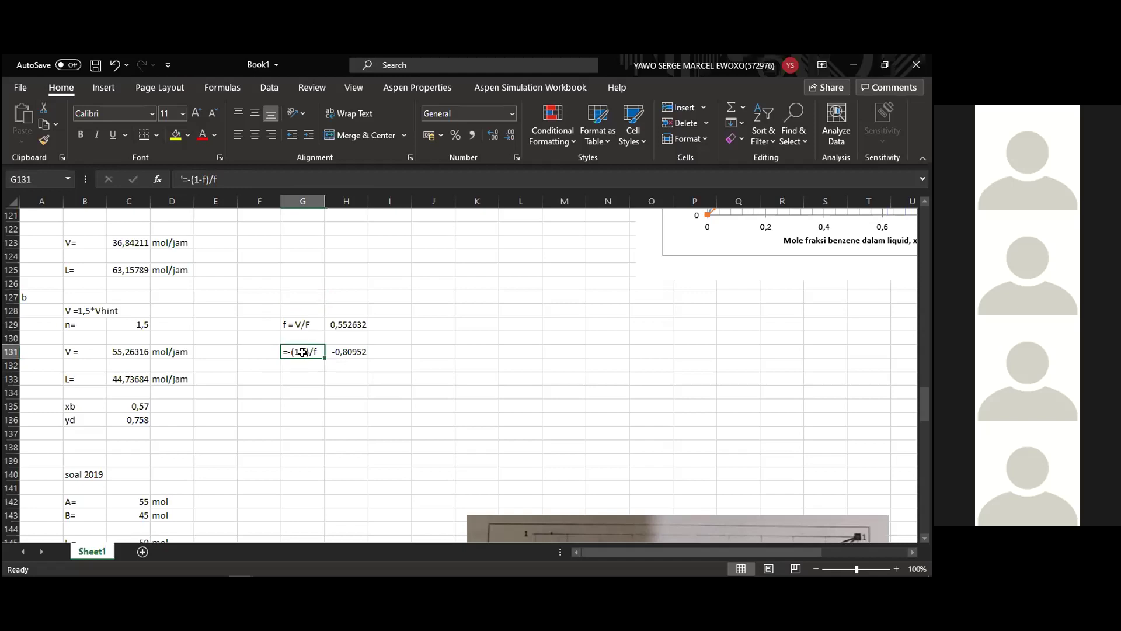
Recheck the slope label and formula in row 131 and examine the operating line on the Soal A equilibrium chart
left_click(348, 360)
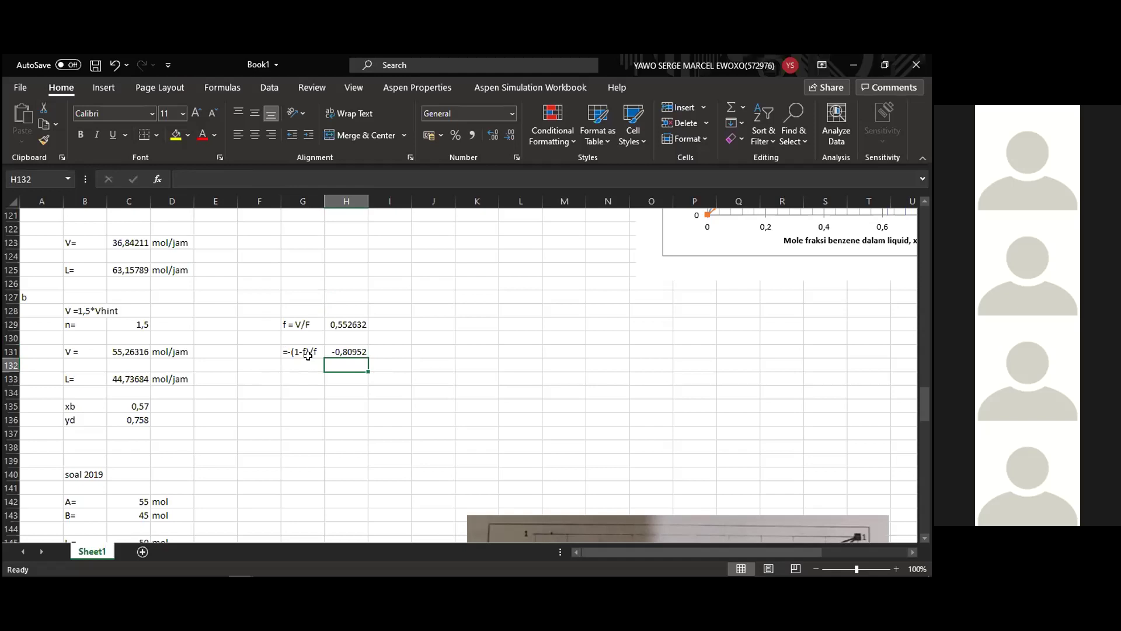
left_click(350, 346)
left_click(308, 351)
left_click(344, 351)
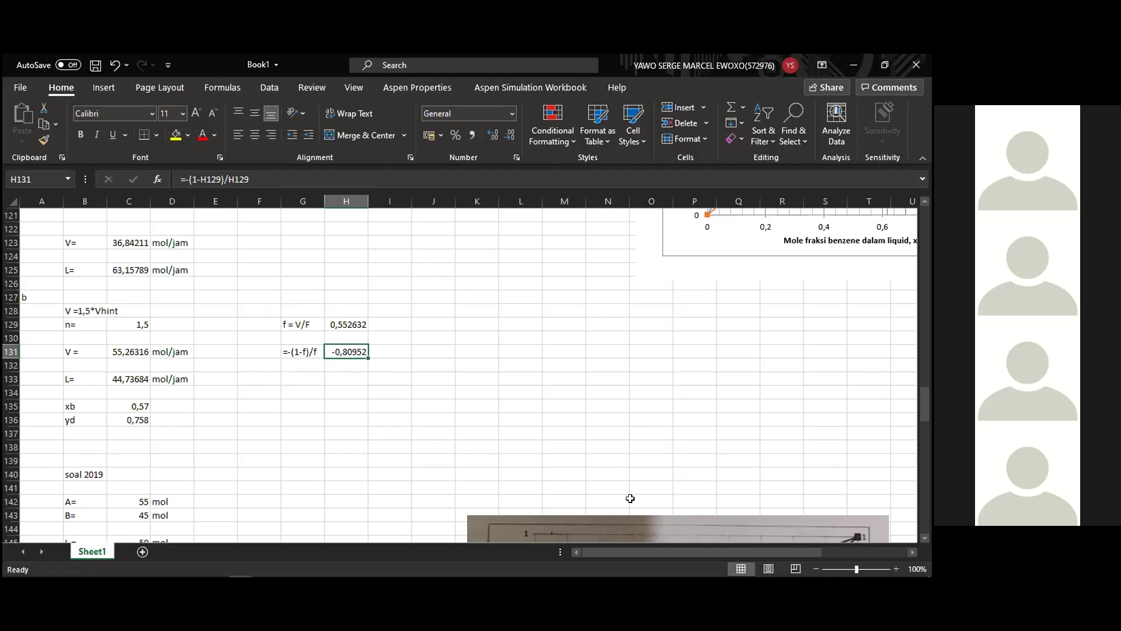
left_click_drag(681, 552, 608, 555)
scroll(280, 435, "up", 5)
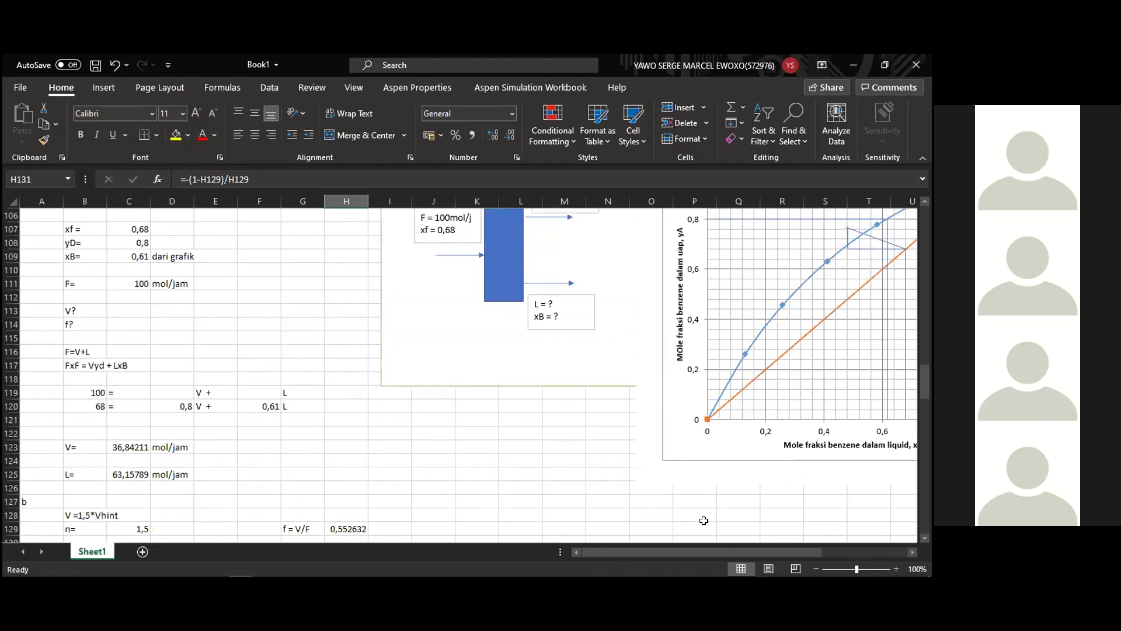
left_click_drag(669, 551, 733, 461)
scroll(733, 460, "up", 1)
scroll(732, 460, "up", 1)
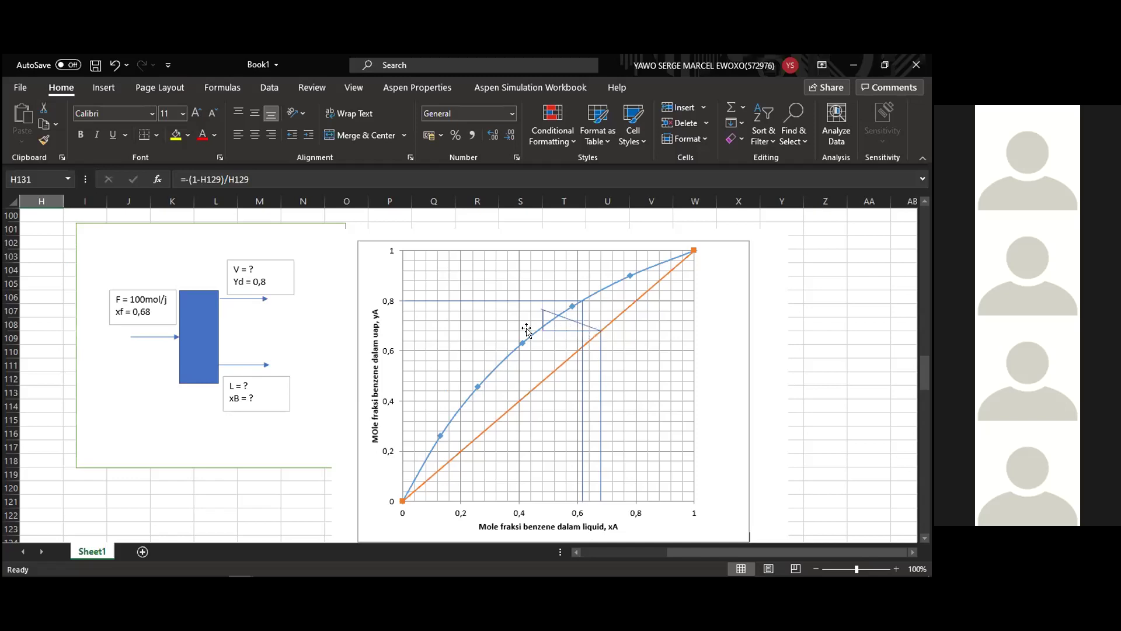
scroll(193, 396, "down", 5)
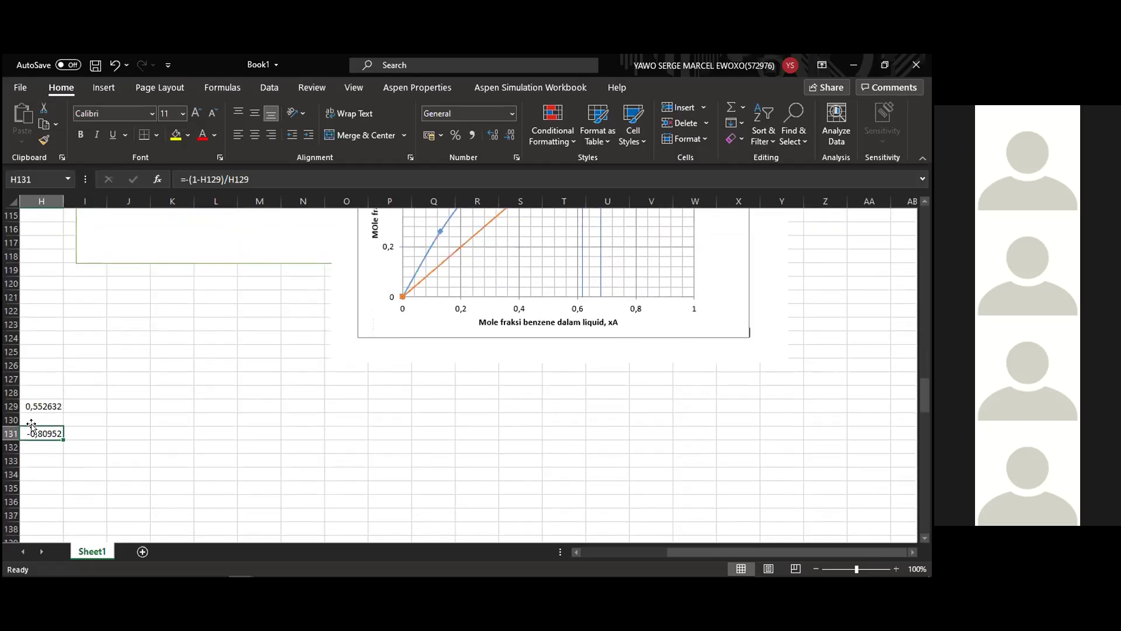
scroll(555, 267, "up", 4)
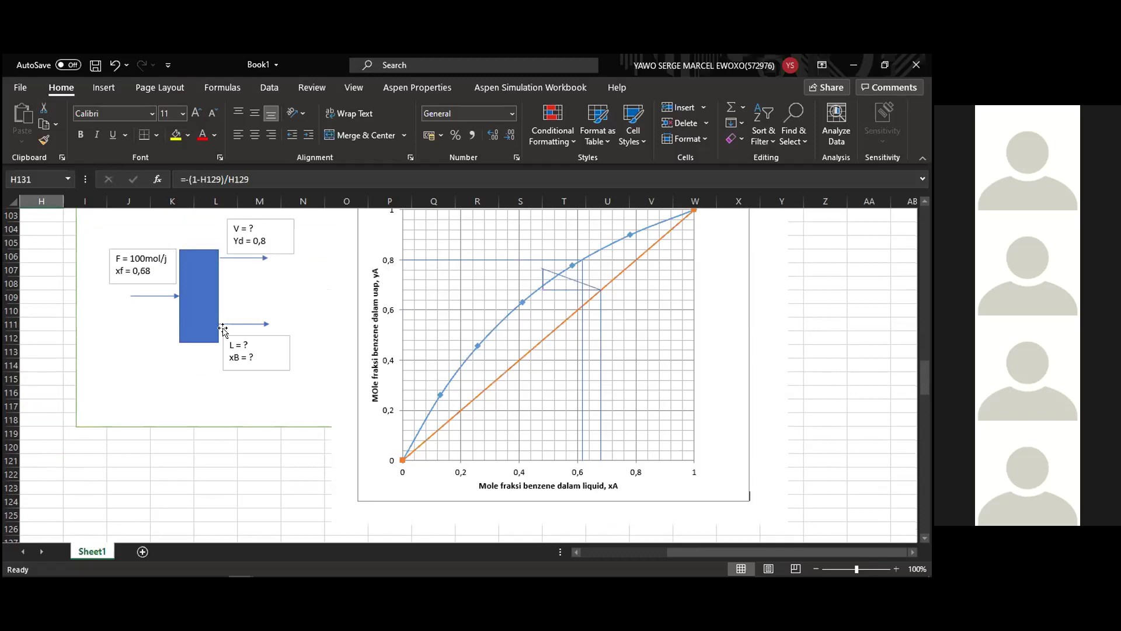
left_click_drag(672, 552, 613, 552)
scroll(290, 483, "left", 2)
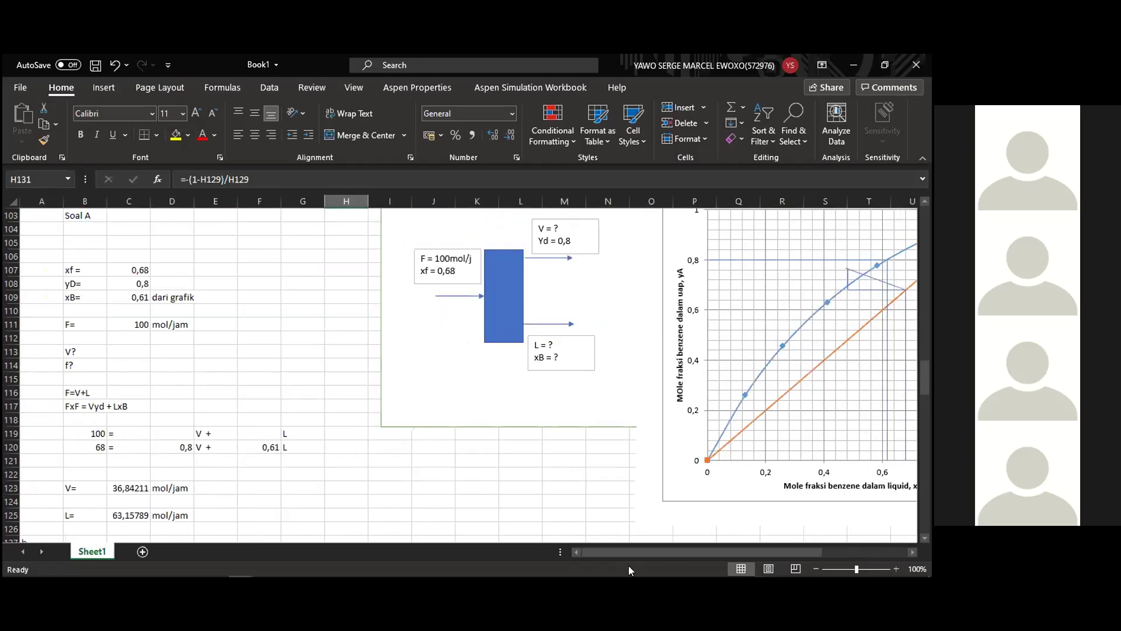
Go over the soal 2019 solution from row 140, comparing its values with the photographed equilibrium chart
scroll(314, 455, "down", 1)
scroll(313, 455, "down", 12)
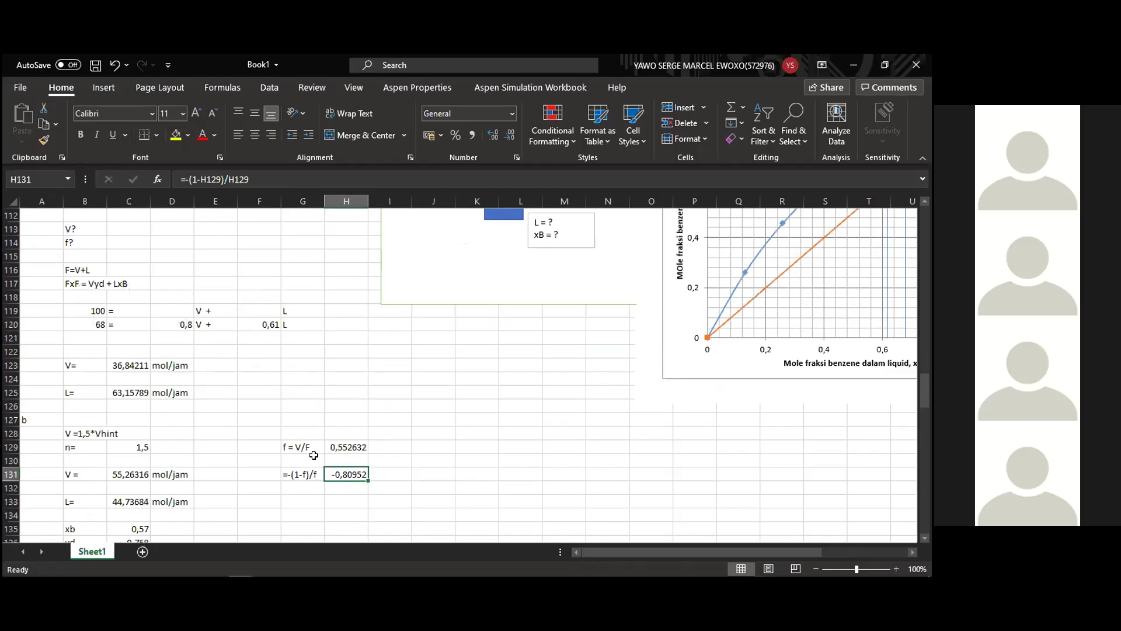
scroll(724, 379, "down", 2)
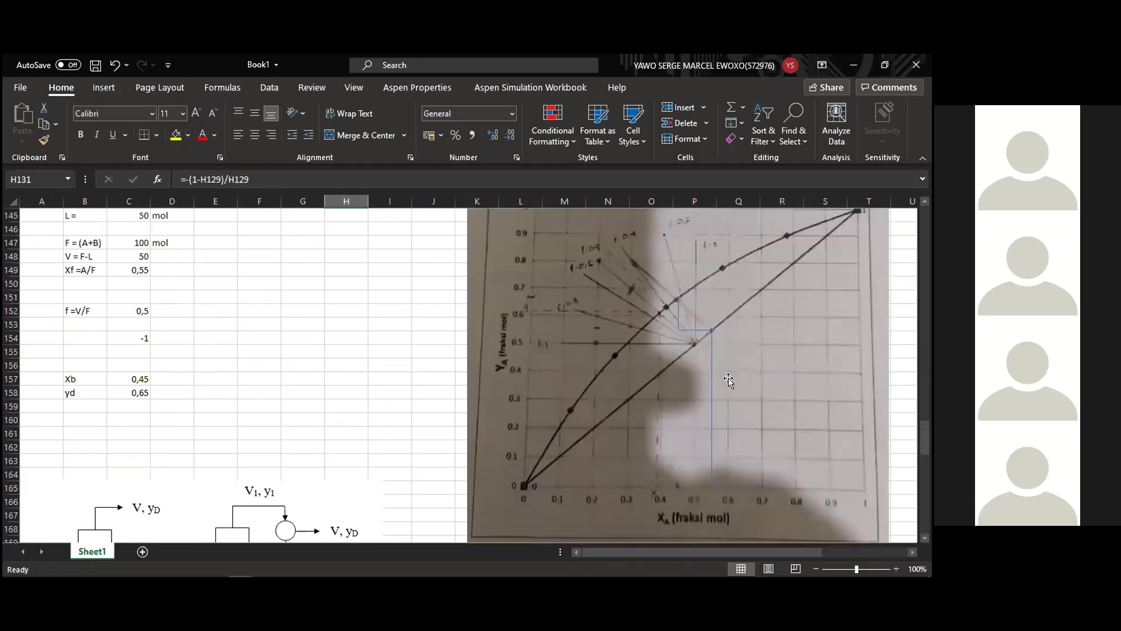
scroll(645, 374, "up", 1)
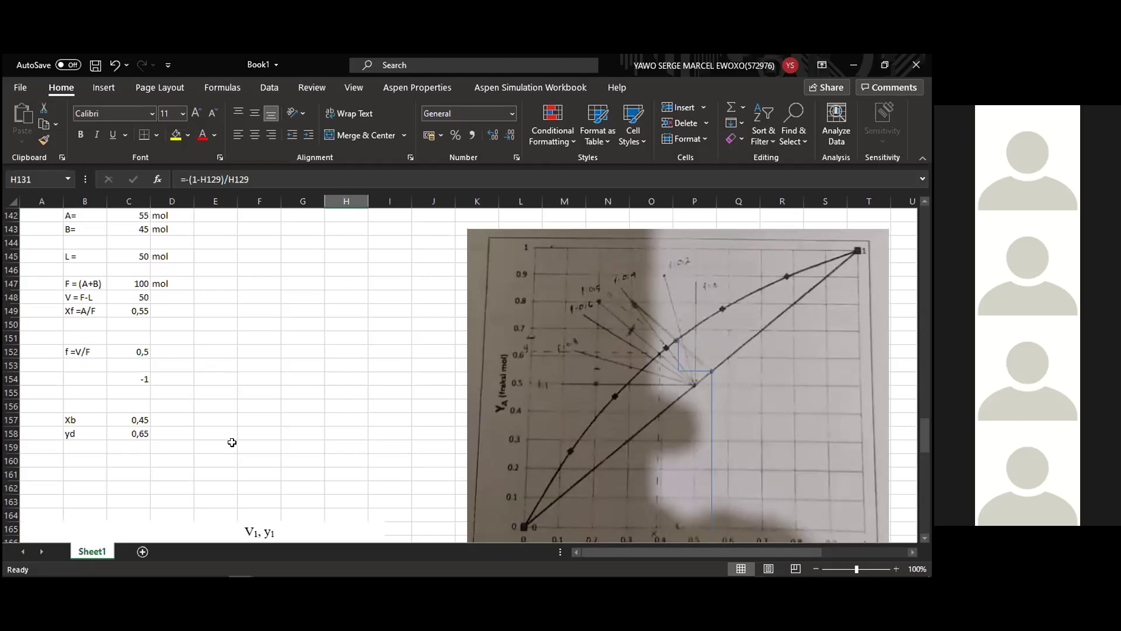
scroll(231, 388, "up", 5)
scroll(191, 326, "down", 3)
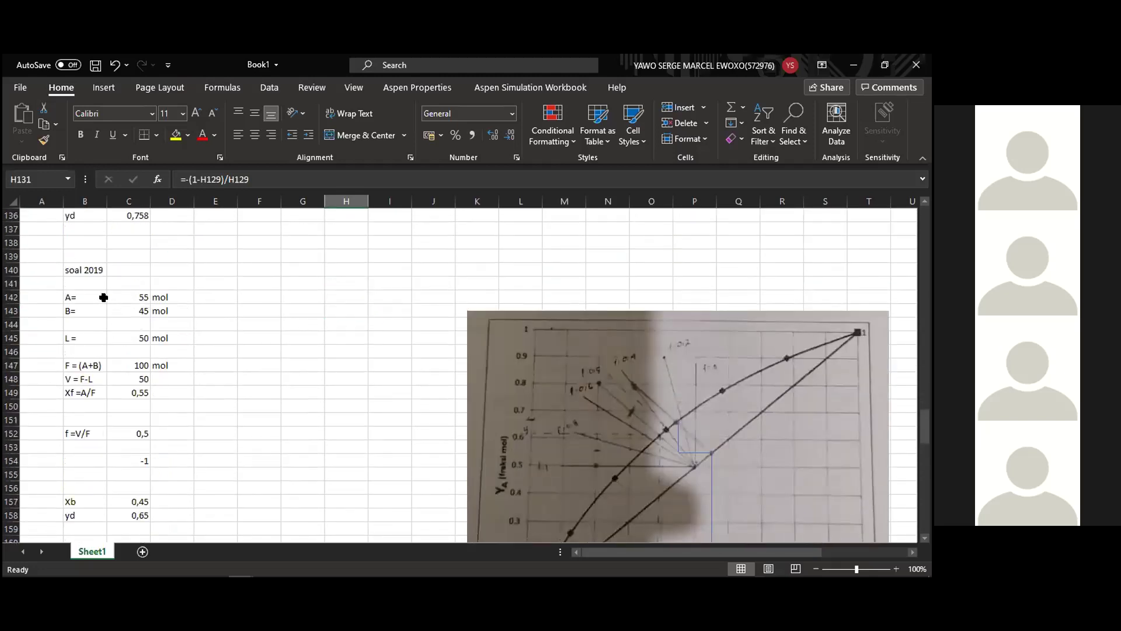
scroll(233, 331, "down", 1)
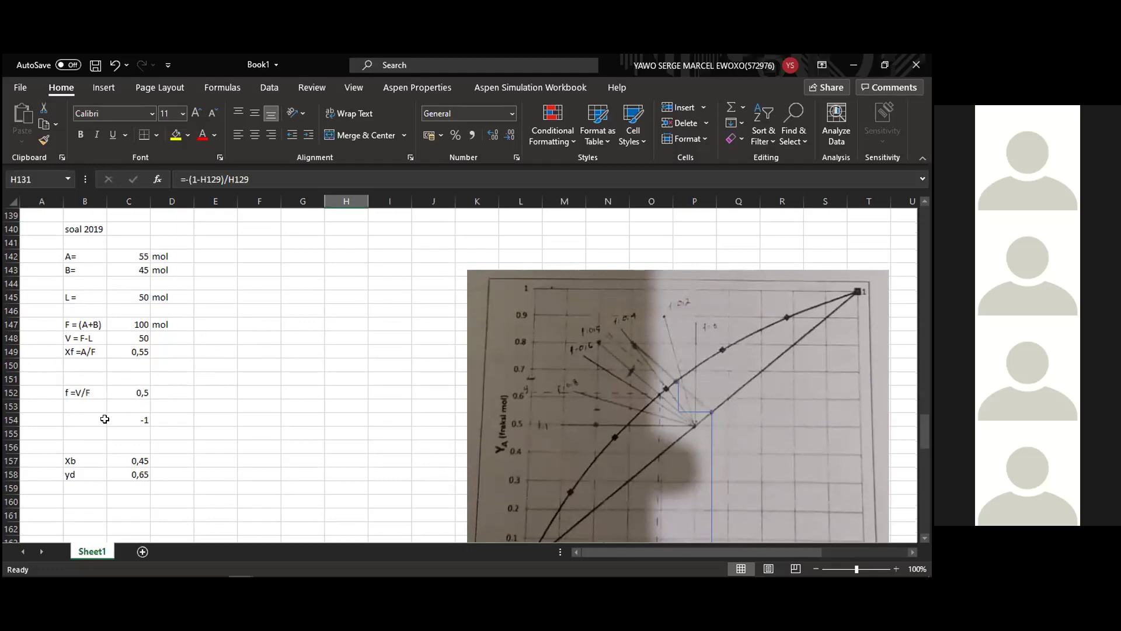
Copy the slope label "=-(1-f)/f" from G131 to B154, beside the soal 2019 slope value
scroll(295, 374, "up", 4)
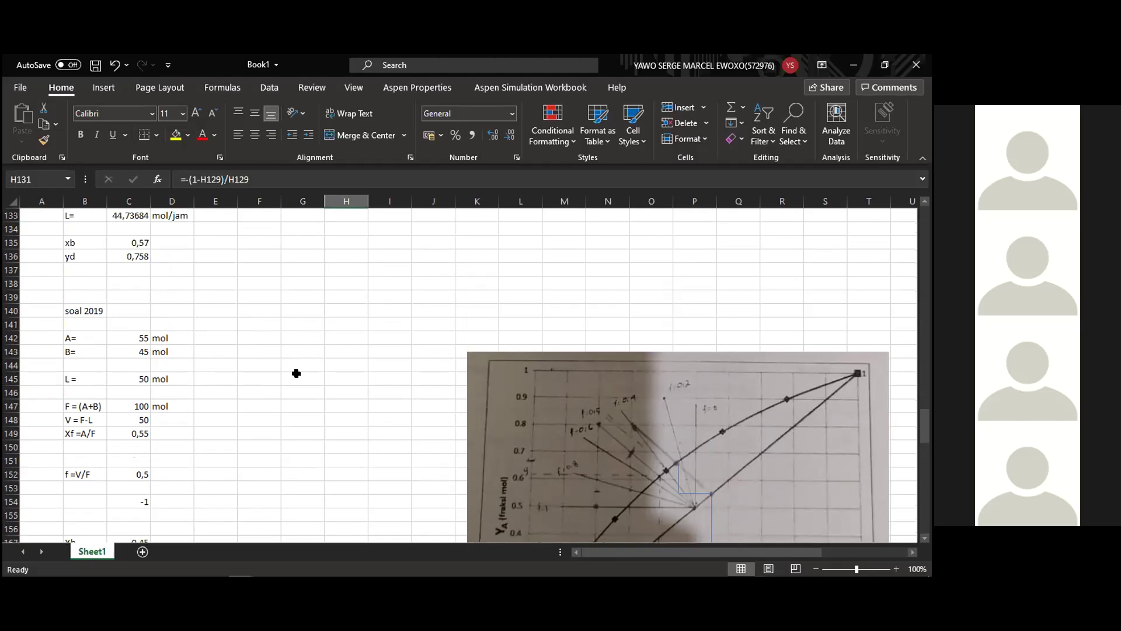
left_click(302, 272)
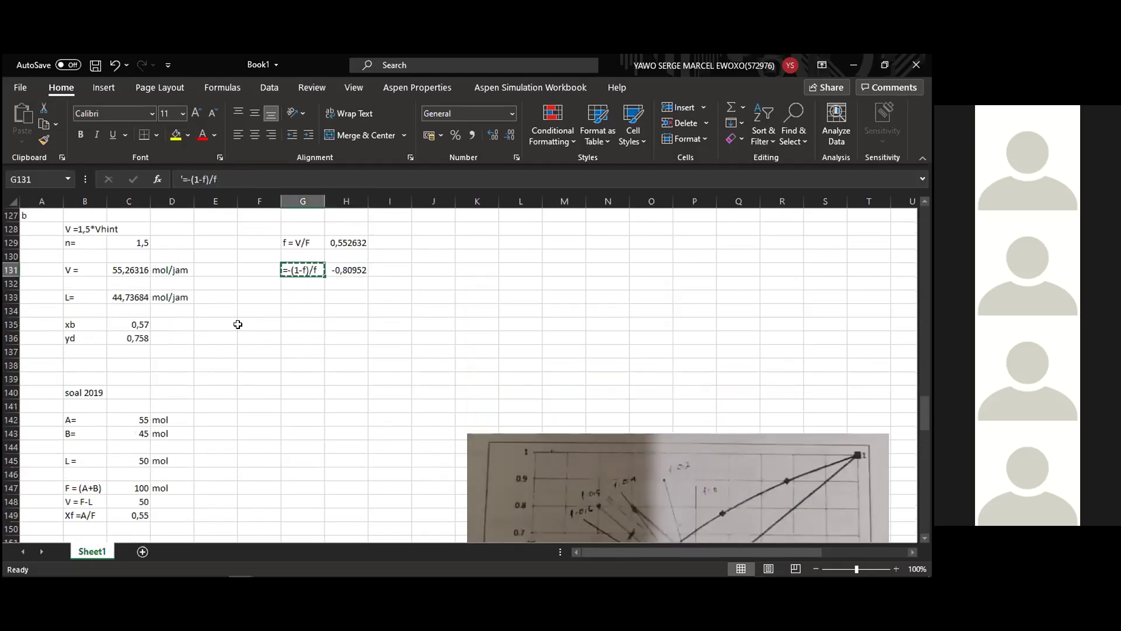
scroll(120, 400, "down", 5)
left_click(77, 378)
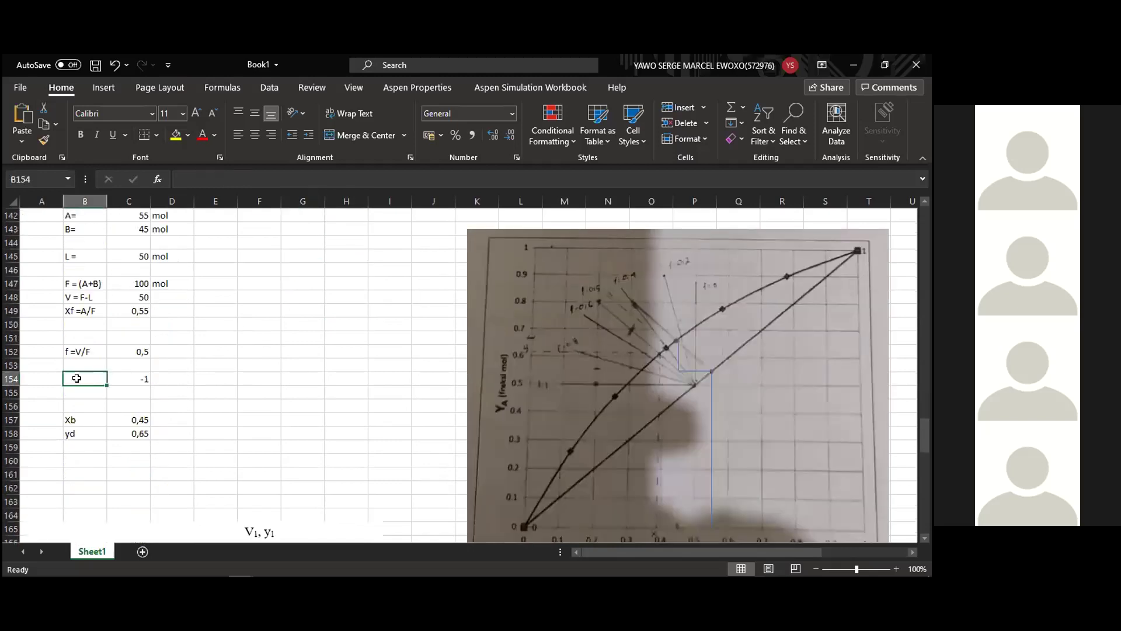
type("=-(1-f)/f")
left_click(227, 390)
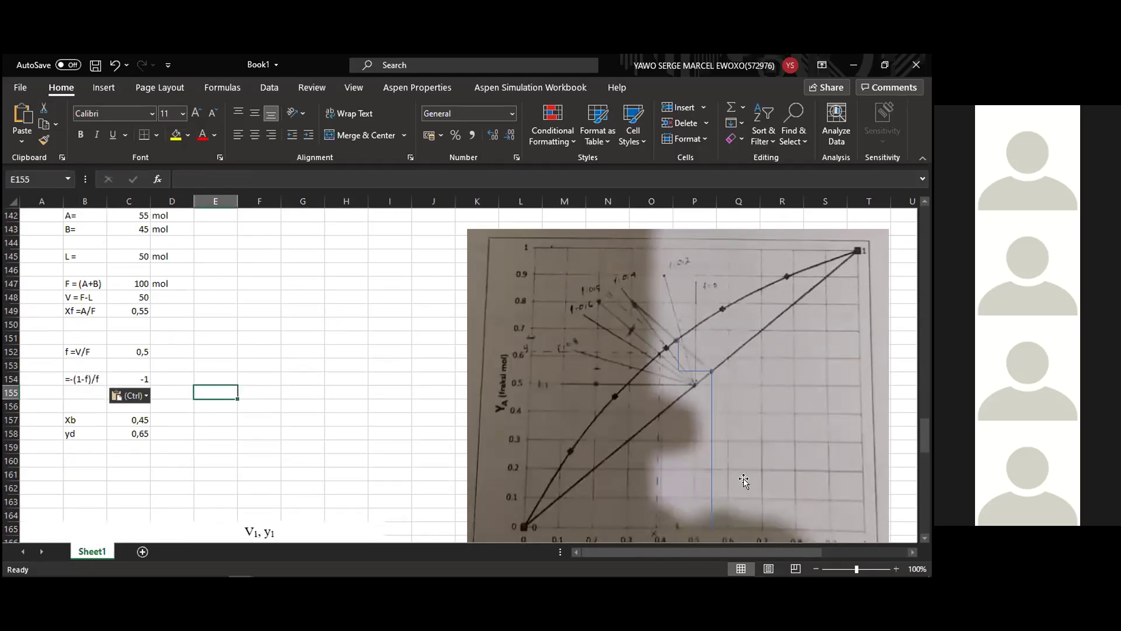
Delete the last problem's part b calculations in B203:G218 and its "b." label in A203
scroll(742, 479, "down", 1)
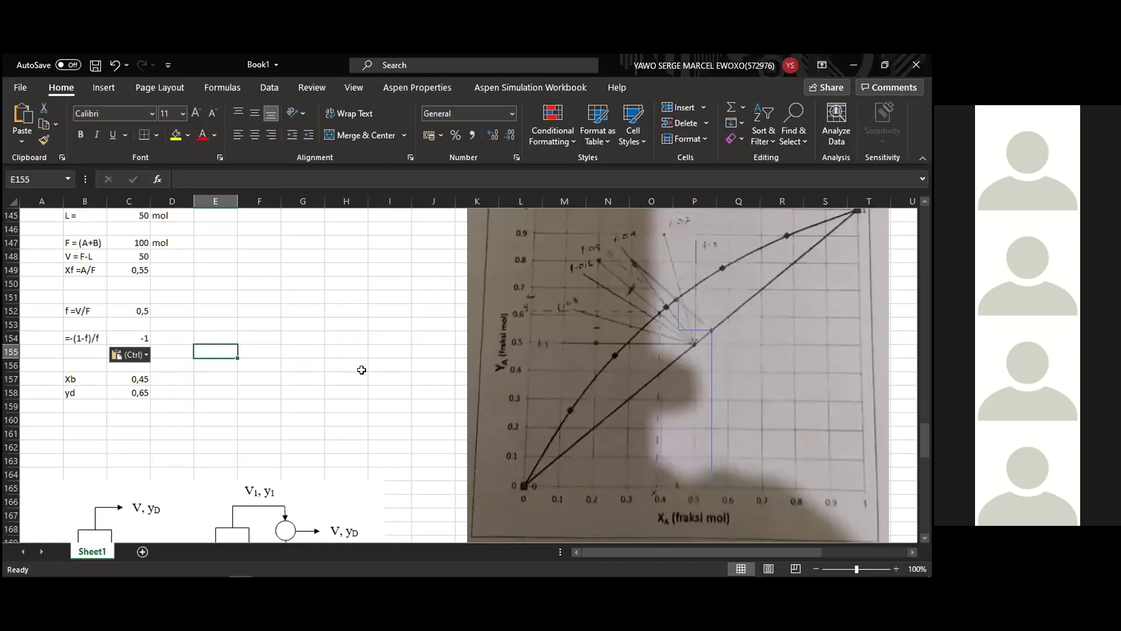
scroll(360, 371, "down", 10)
scroll(350, 402, "up", 3)
scroll(350, 403, "down", 10)
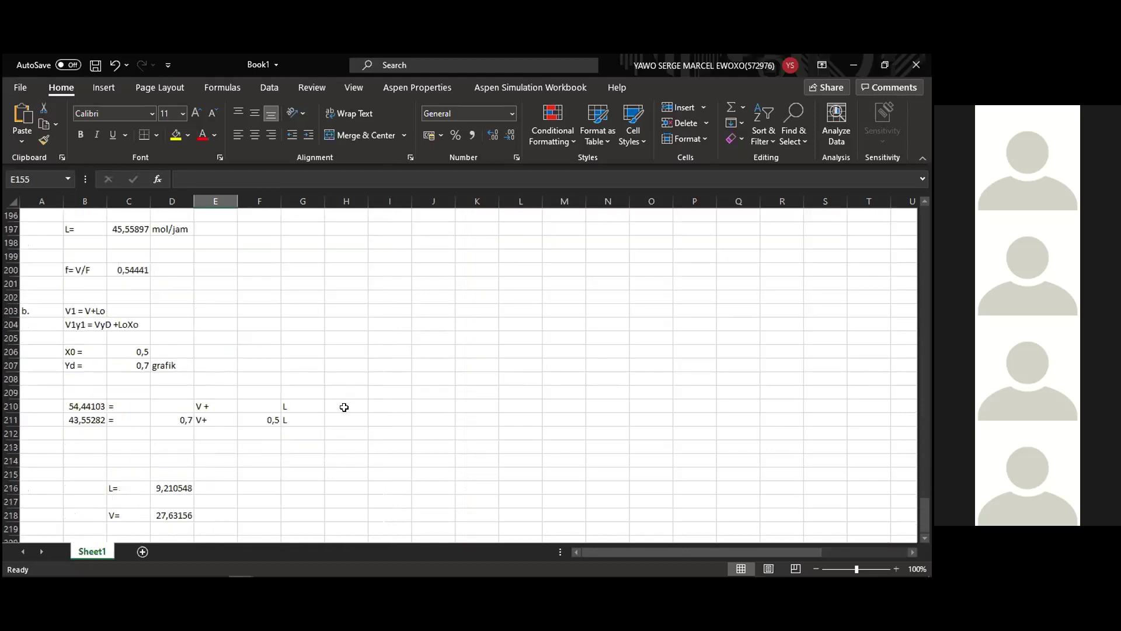
scroll(344, 407, "down", 1)
left_click(62, 407)
left_click(66, 268)
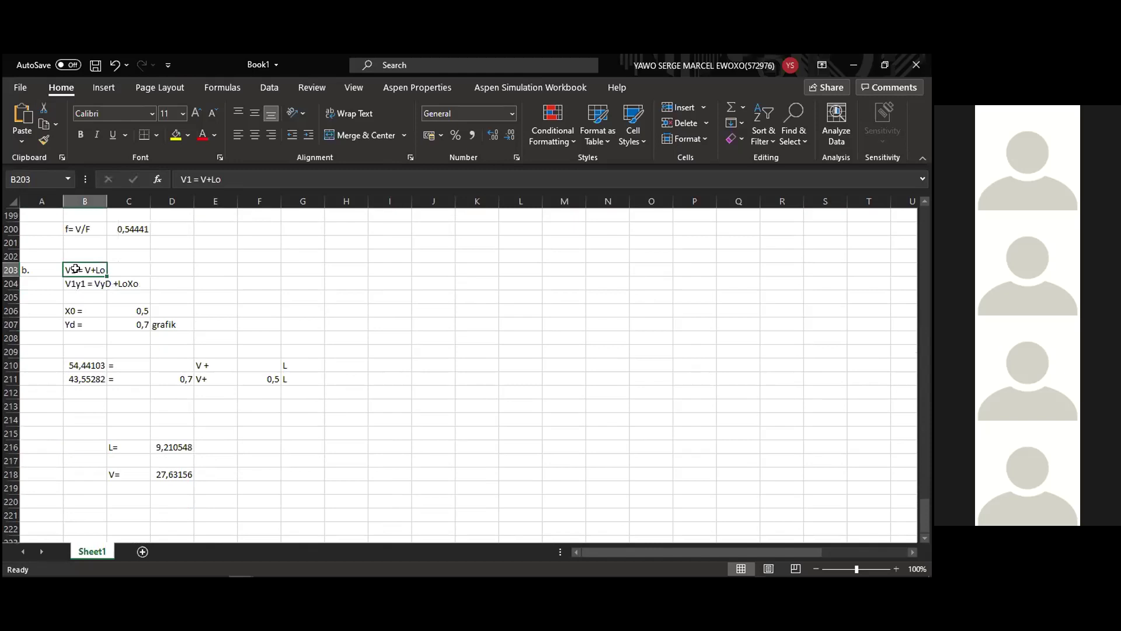
left_click_drag(75, 269, 319, 468)
key("Delete")
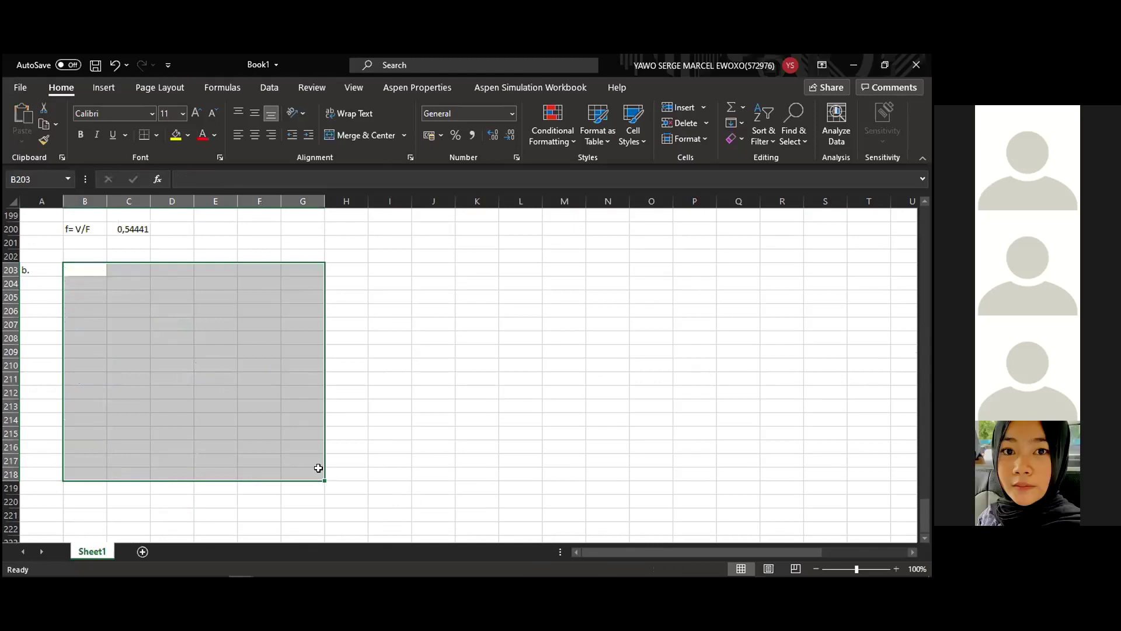
left_click_drag(347, 298, 346, 310)
left_click(31, 269)
key("Delete")
left_click(358, 373)
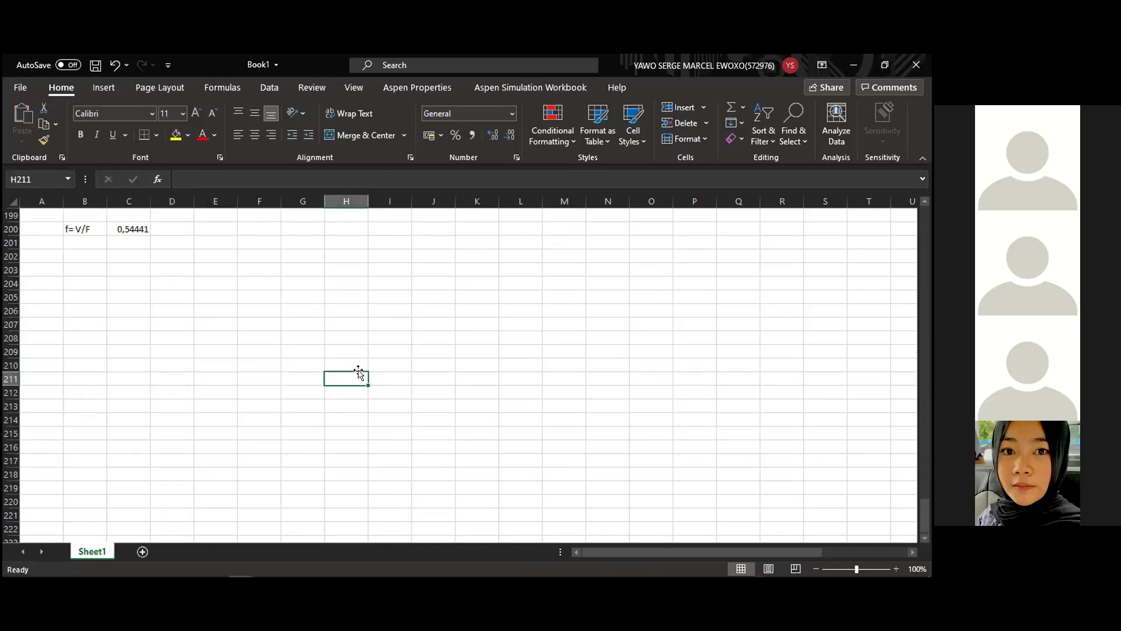
Switch to the Q1-2 otk3 genap 2021 document in Word, read the question, and enable editing for it
scroll(359, 373, "up", 3)
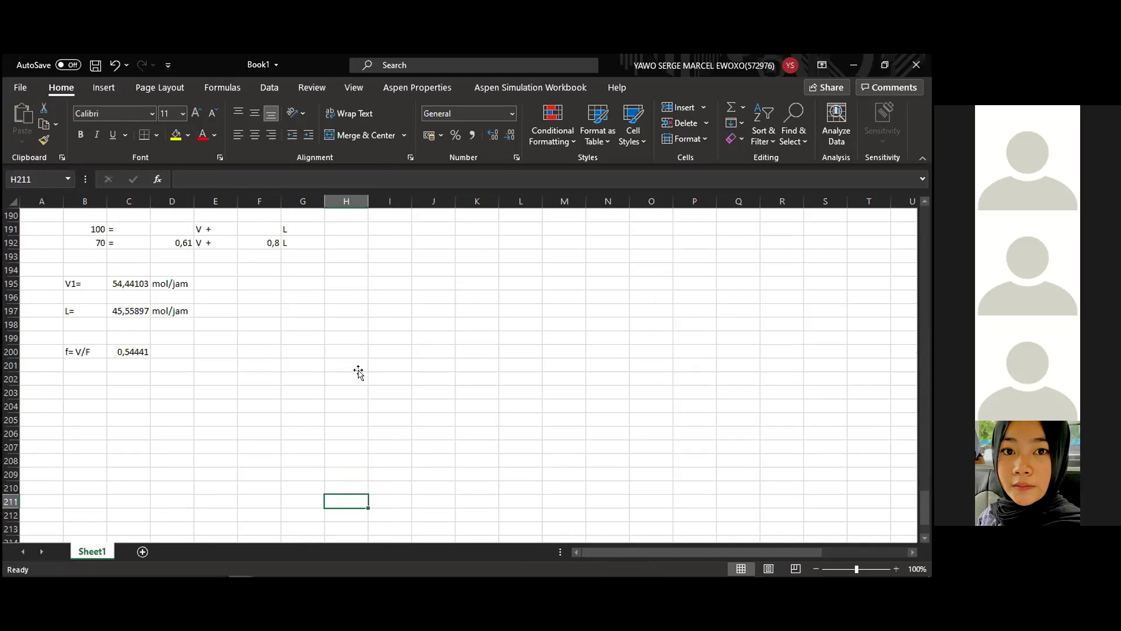
scroll(358, 373, "up", 4)
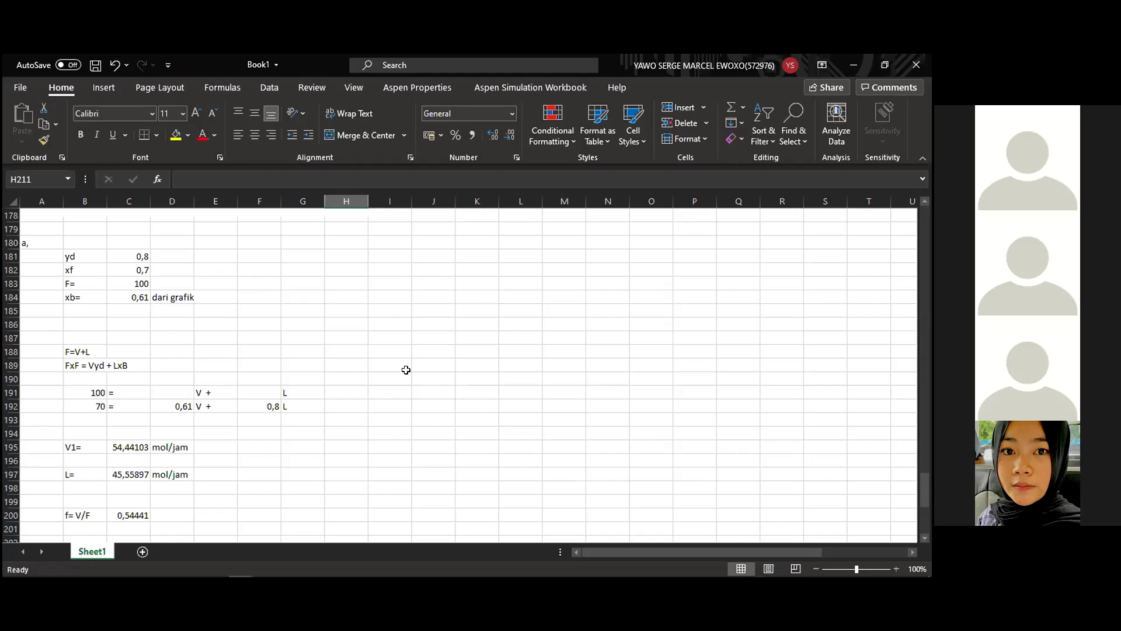
mouse_move(313, 561)
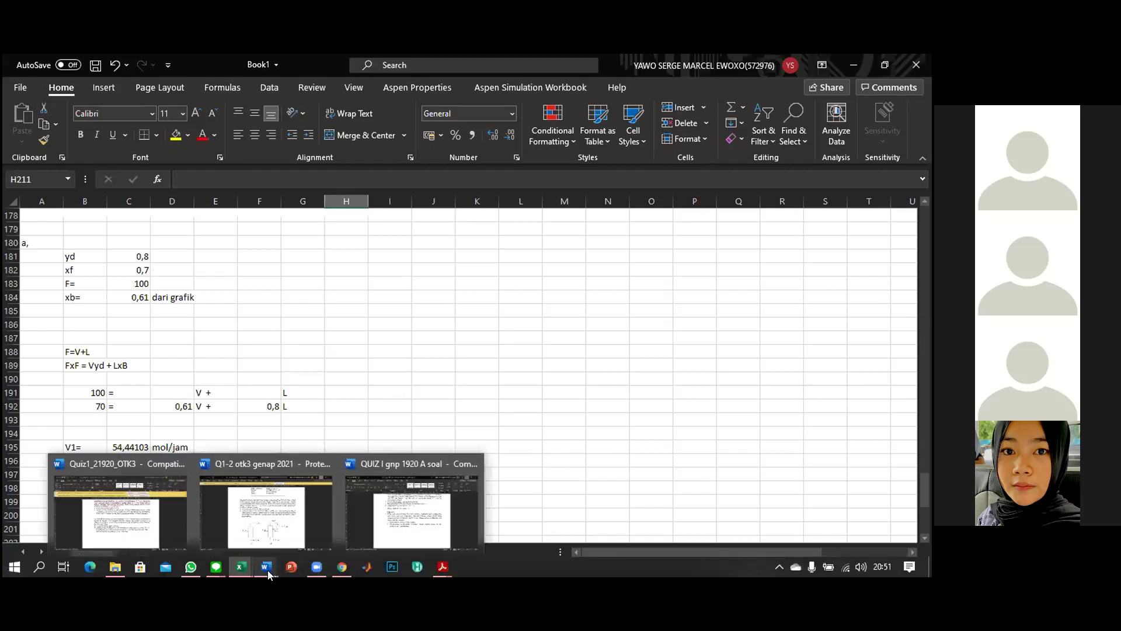
key("alt+Tab")
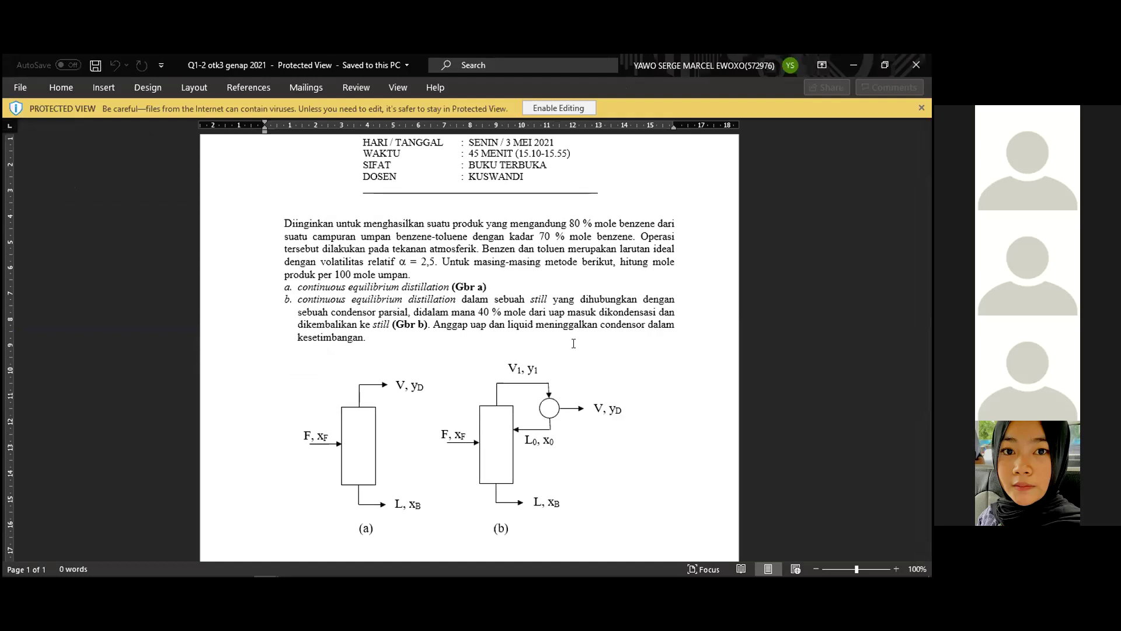
left_click(562, 109)
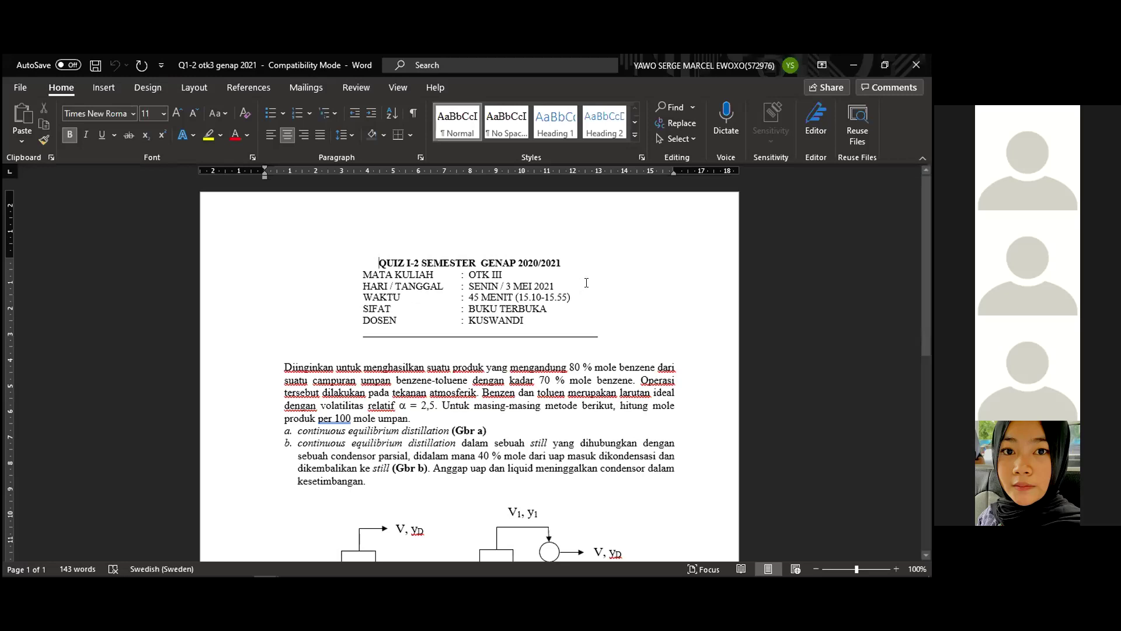
Arrange the Book1 workbook and the Q1-2 otk3 genap 2021 document side by side, with the question text in view
key("super")
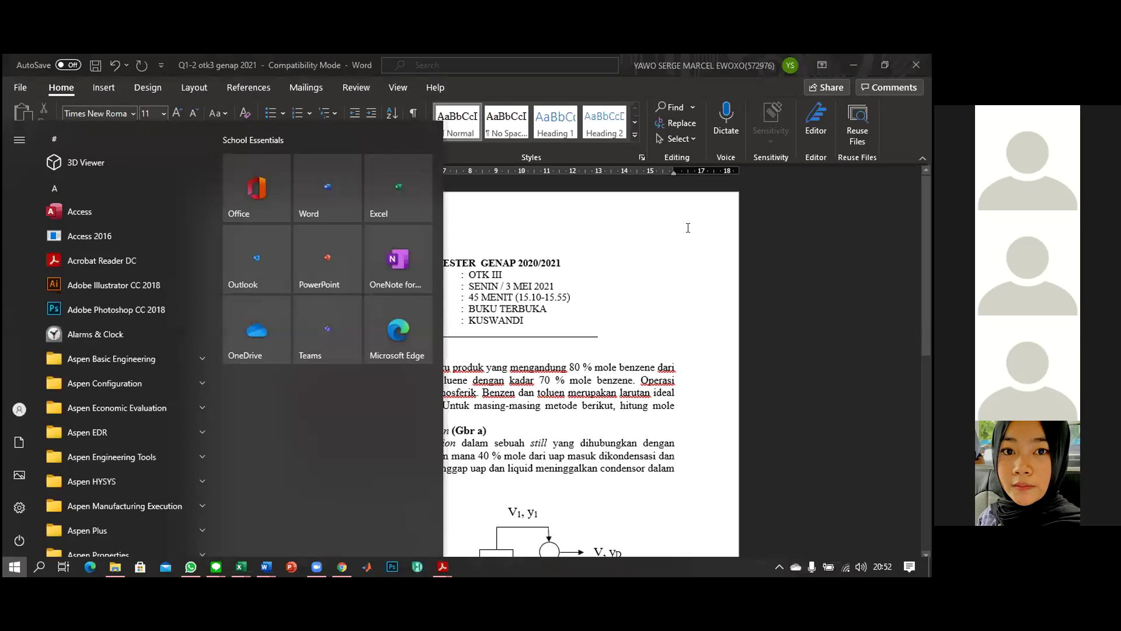
key("super+Right")
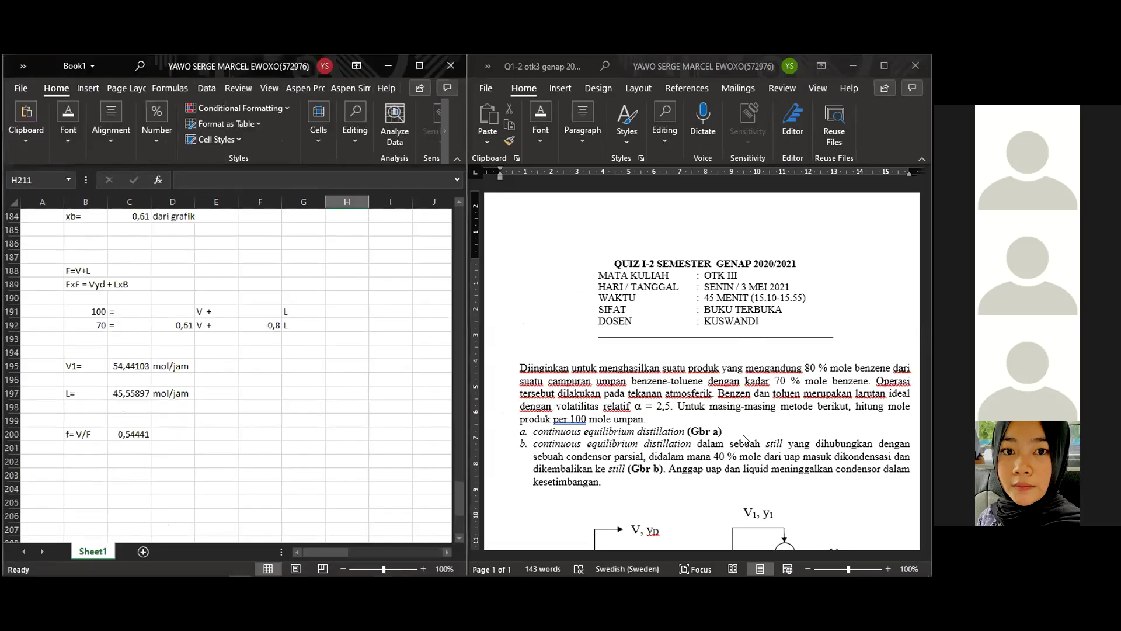
left_click_drag(783, 553, 792, 558)
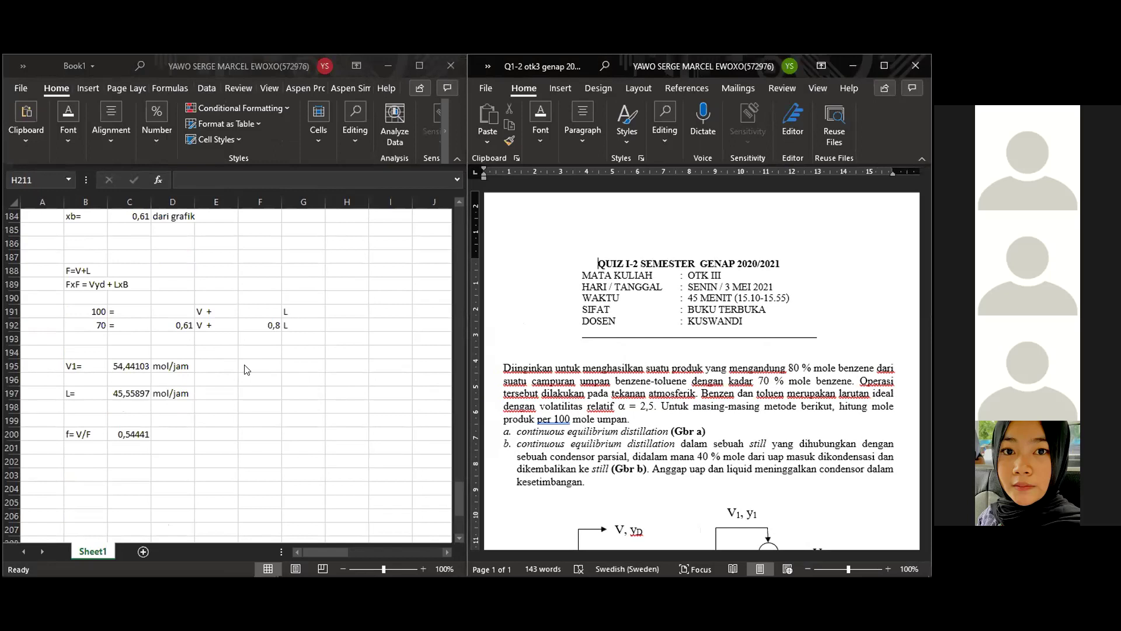
Check the reference in D192 and set the xb value in C184 to 0,616
scroll(245, 369, "up", 2)
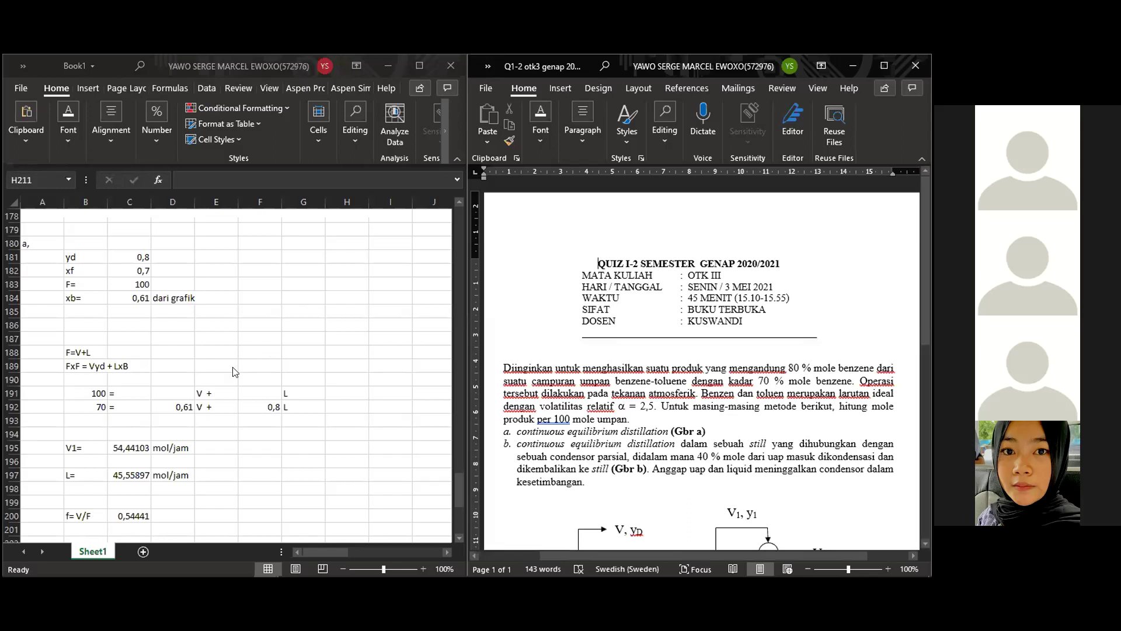
scroll(247, 342, "down", 1)
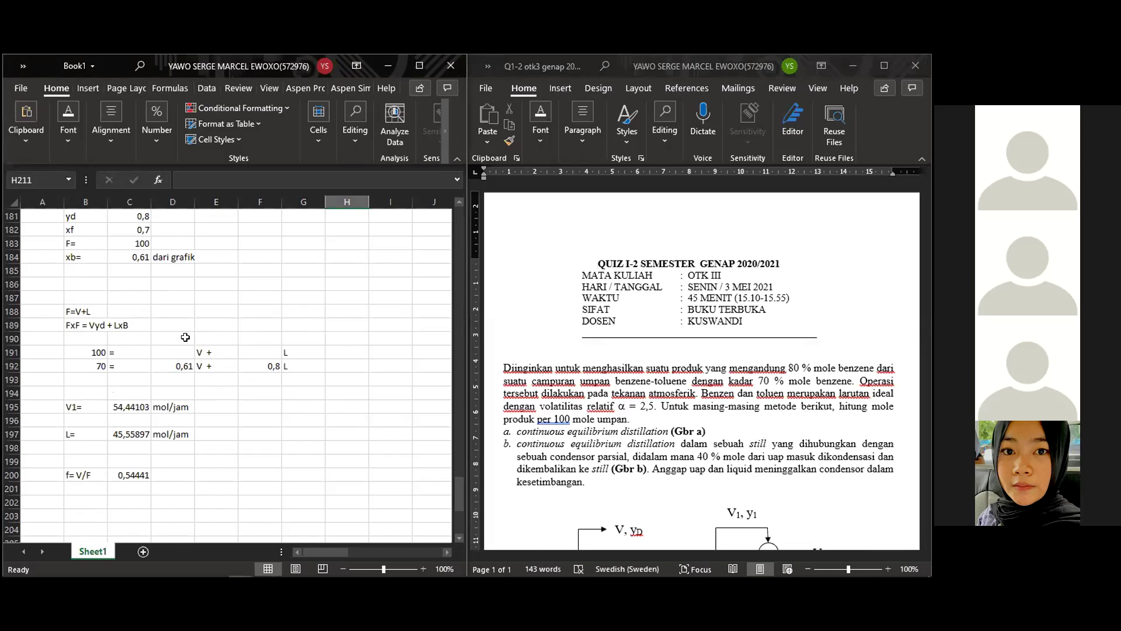
left_click(182, 365)
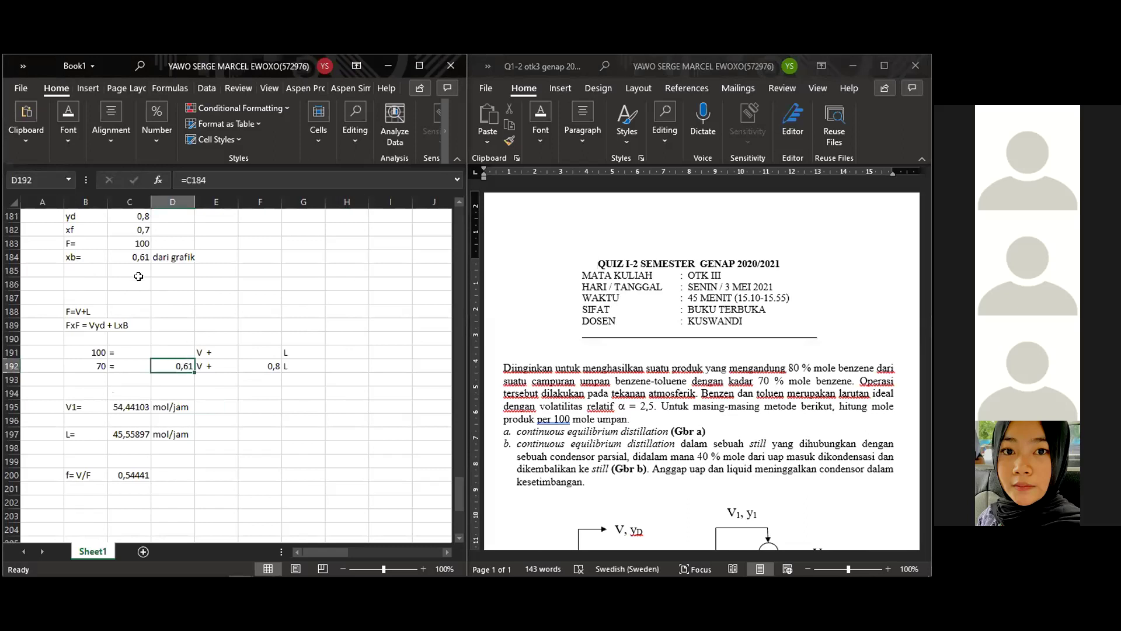
left_click(143, 257)
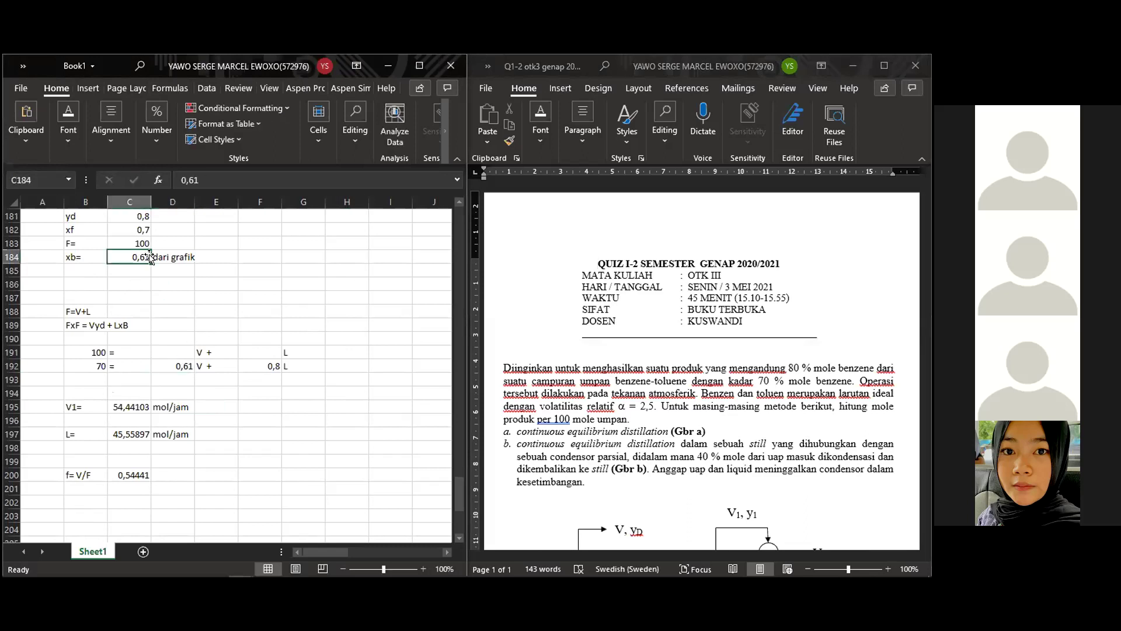
double_click(142, 256)
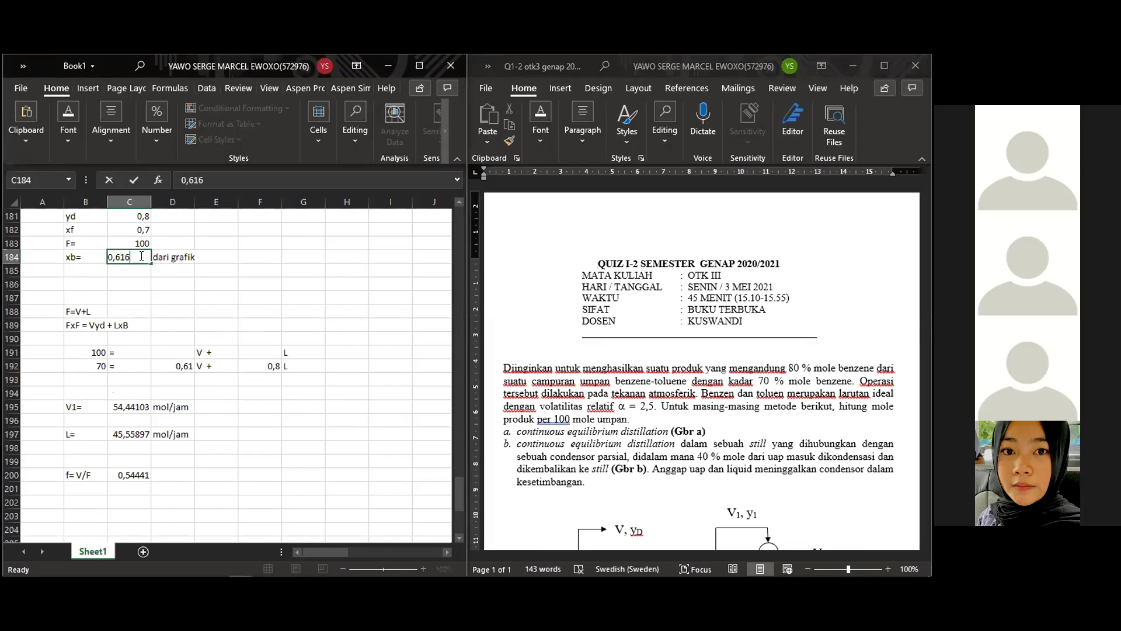
left_click(177, 367)
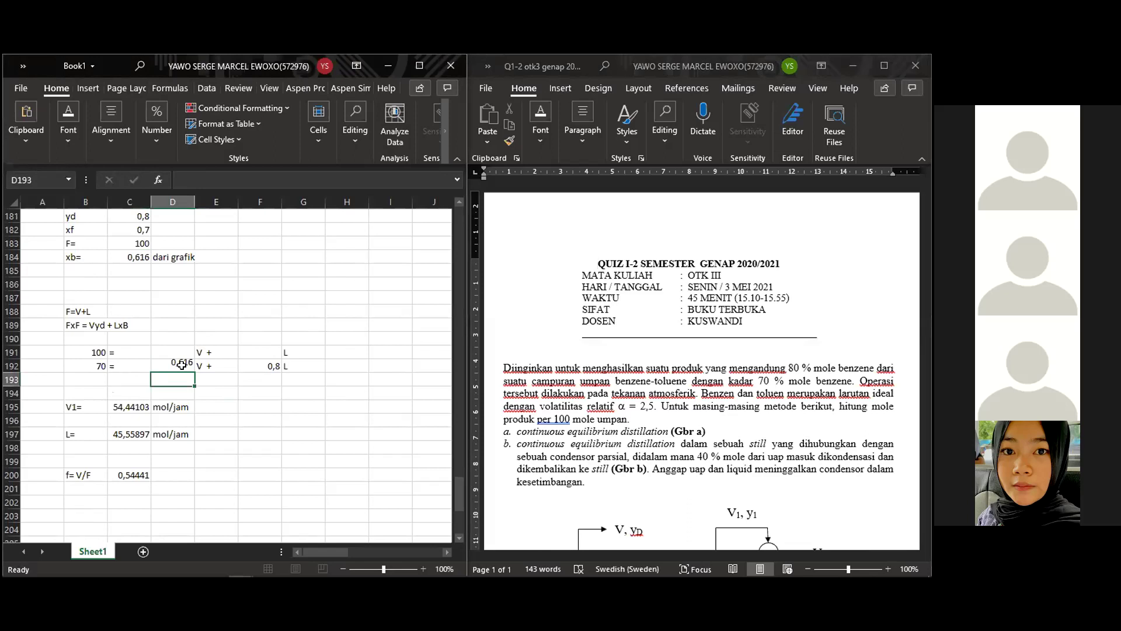
Switch to the Soal Distilasi workbook and copy part A's xB value from G4
left_click(287, 432)
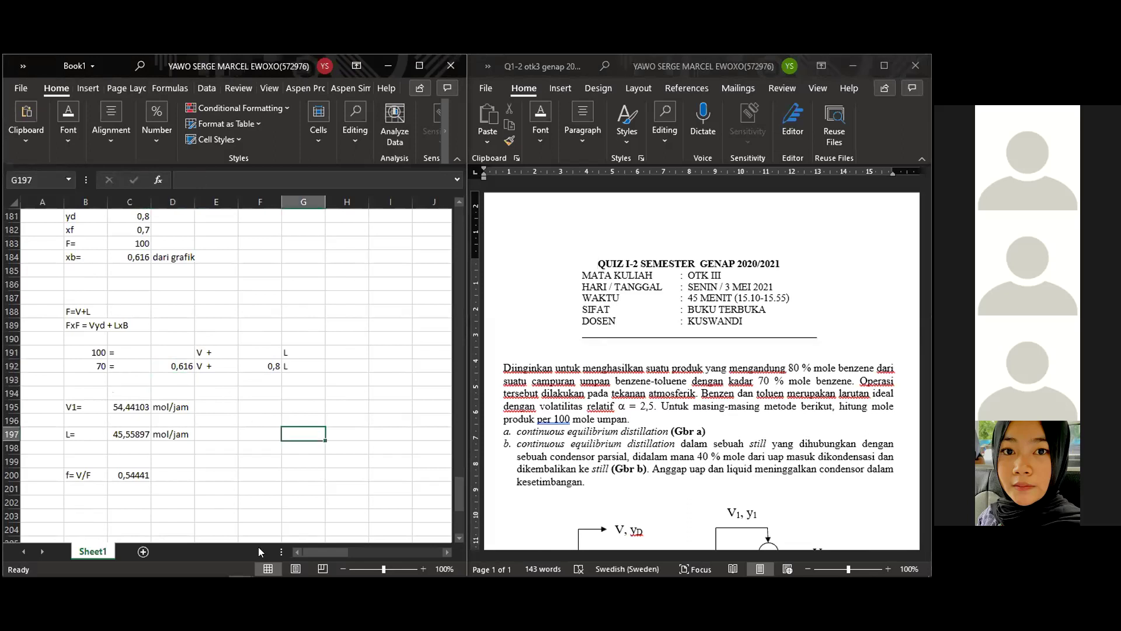
mouse_move(239, 566)
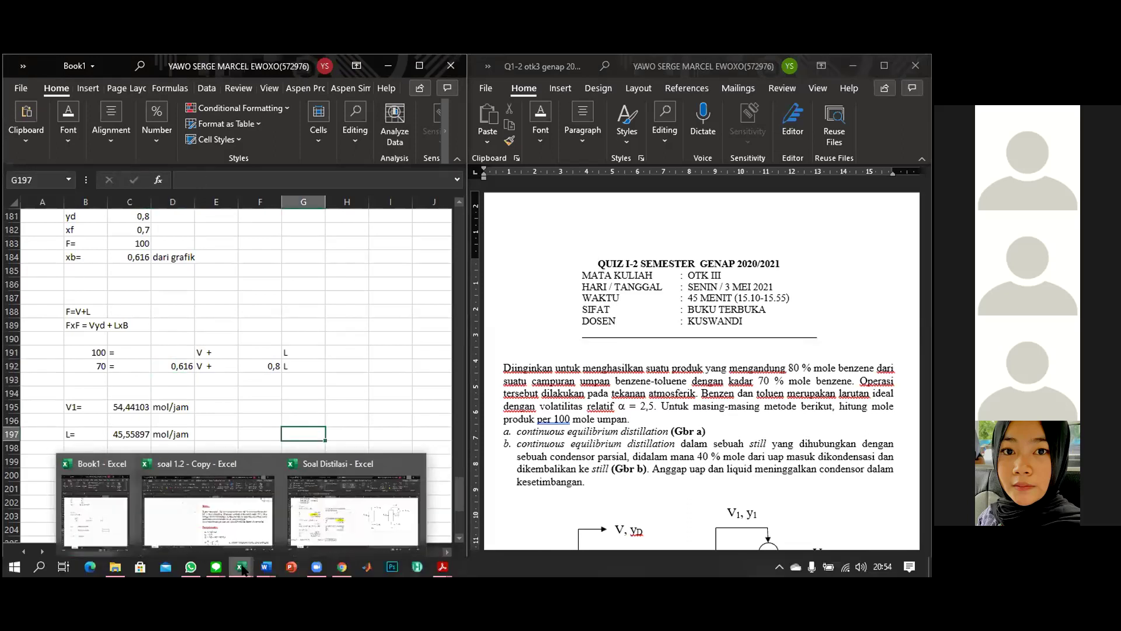
left_click(246, 571)
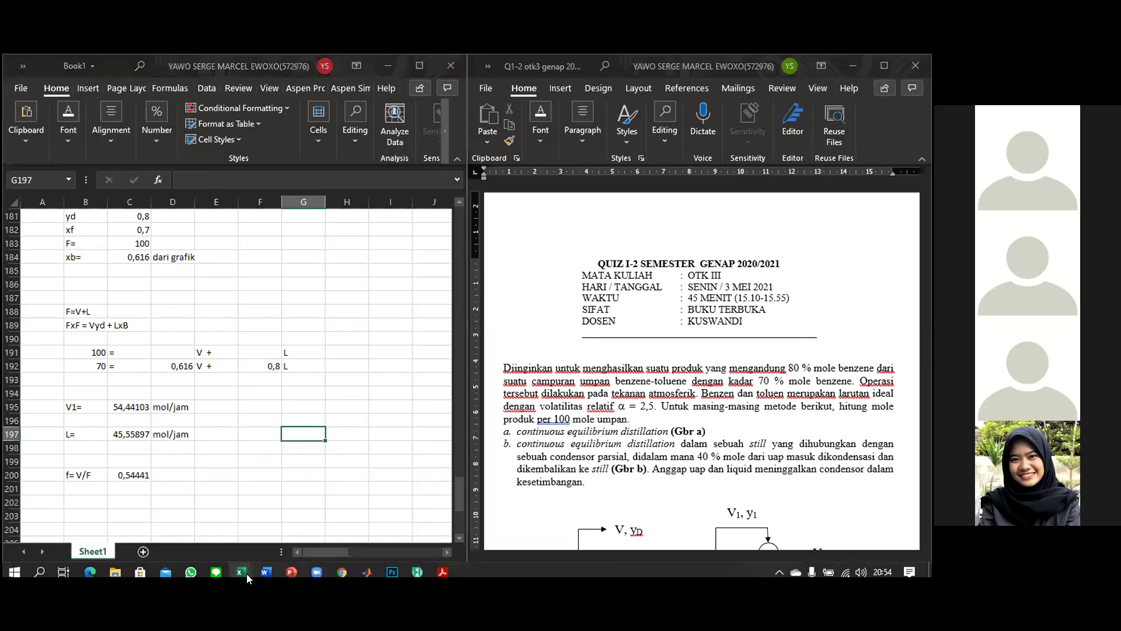
left_click(247, 572)
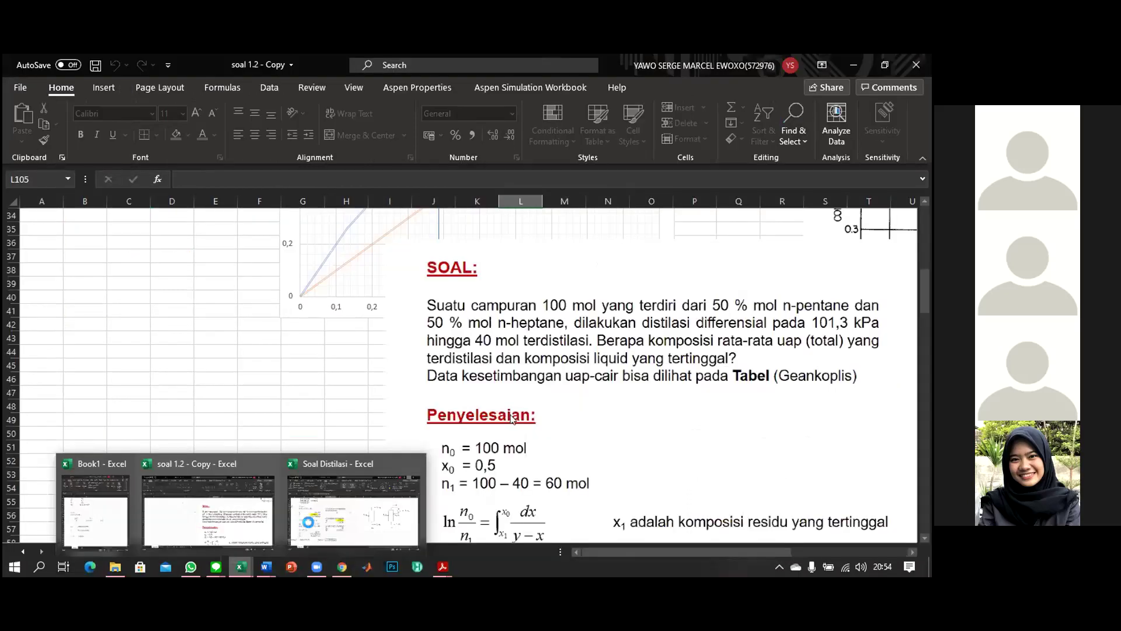
left_click(308, 521)
key("alt+Tab")
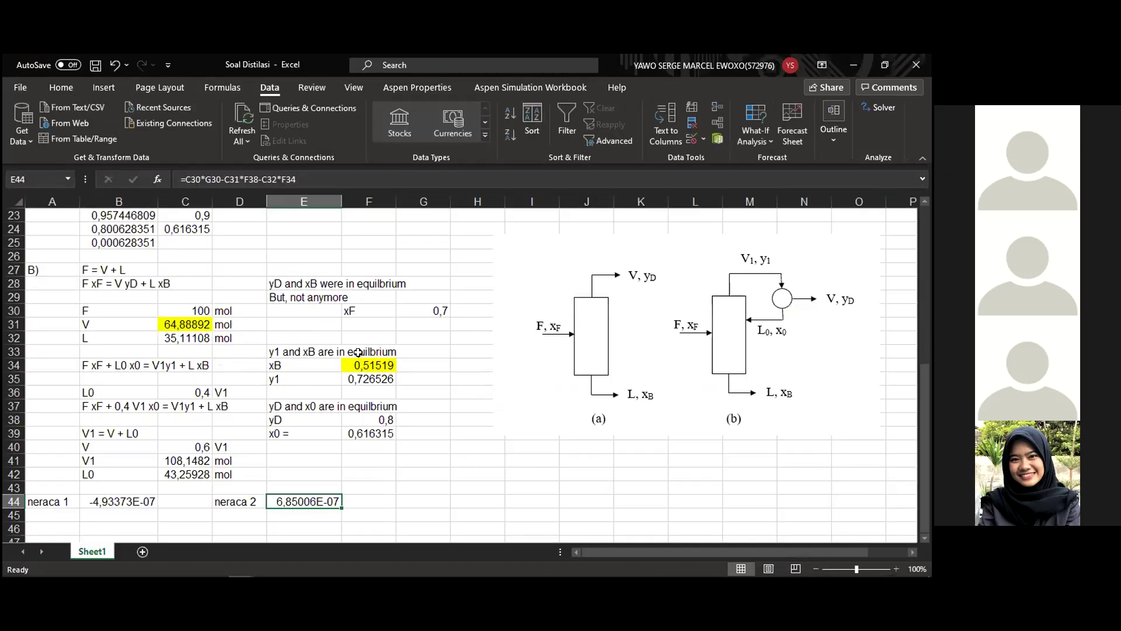
scroll(411, 299, "up", 1)
scroll(411, 298, "up", 1)
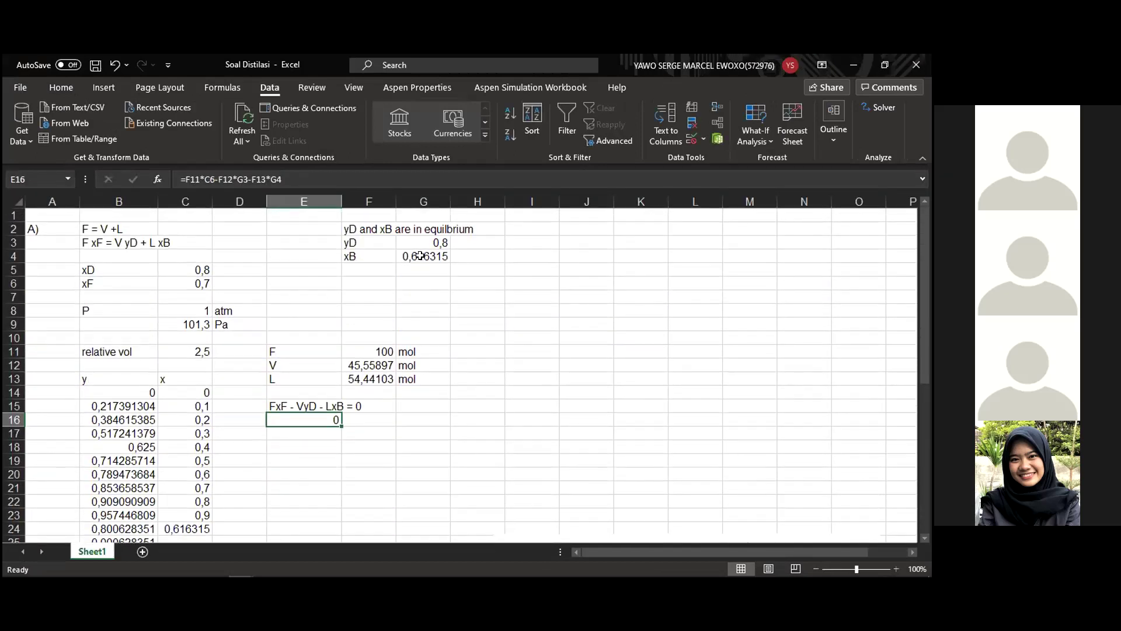
left_click(420, 255)
key("ctrl+c")
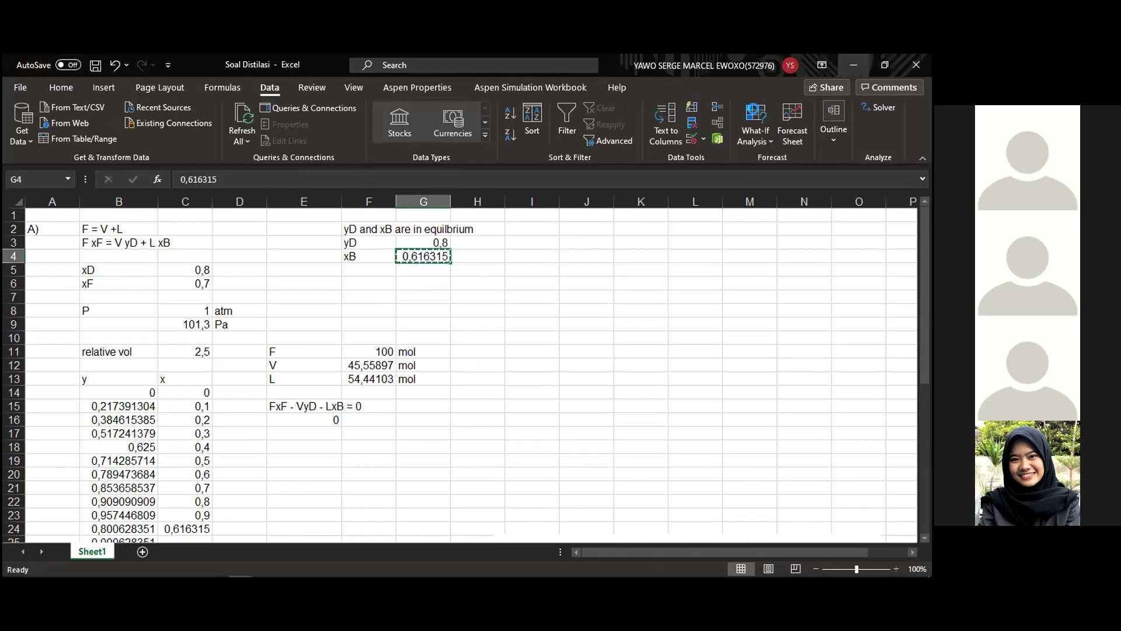
Return to Book1 and paste the copied 0,616315 as the xb value in C184
left_click(854, 66)
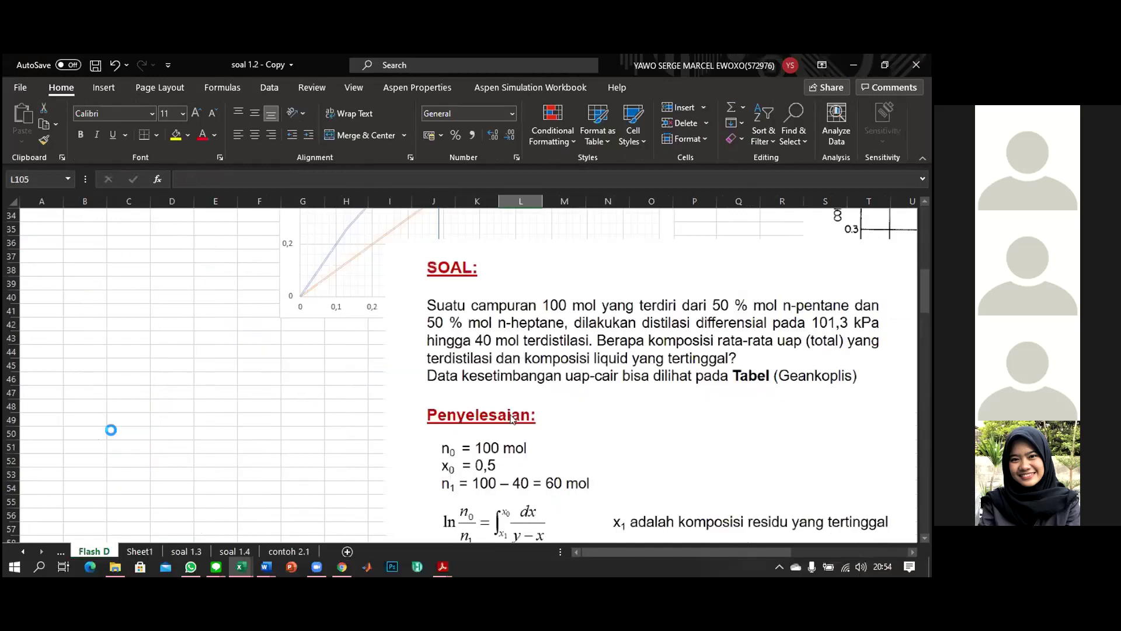
left_click(134, 257)
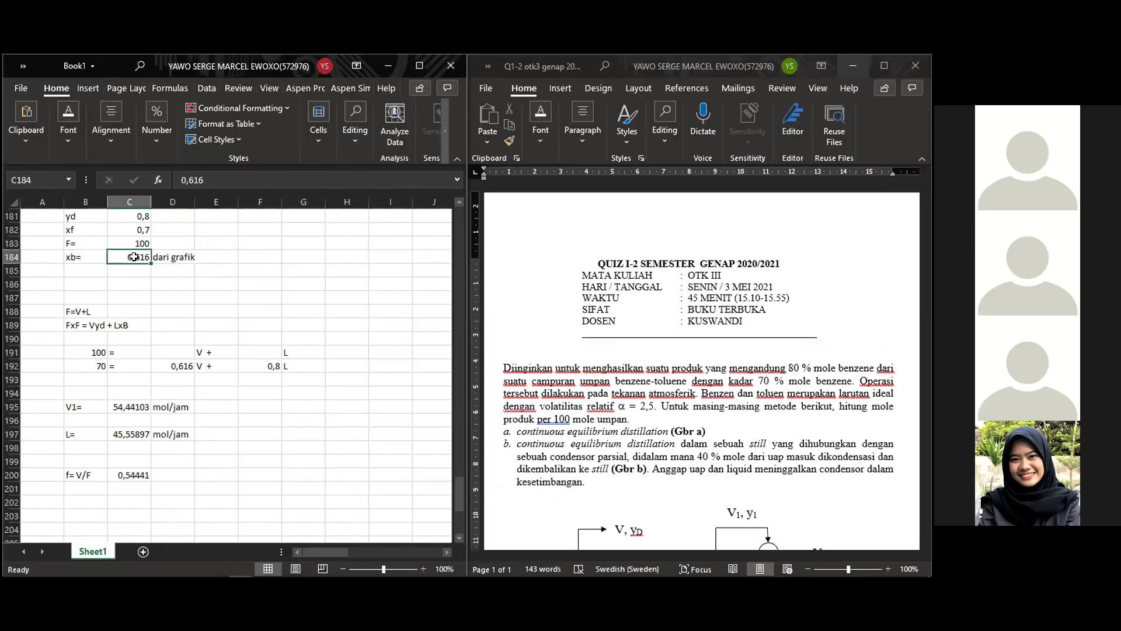
key("ctrl+v")
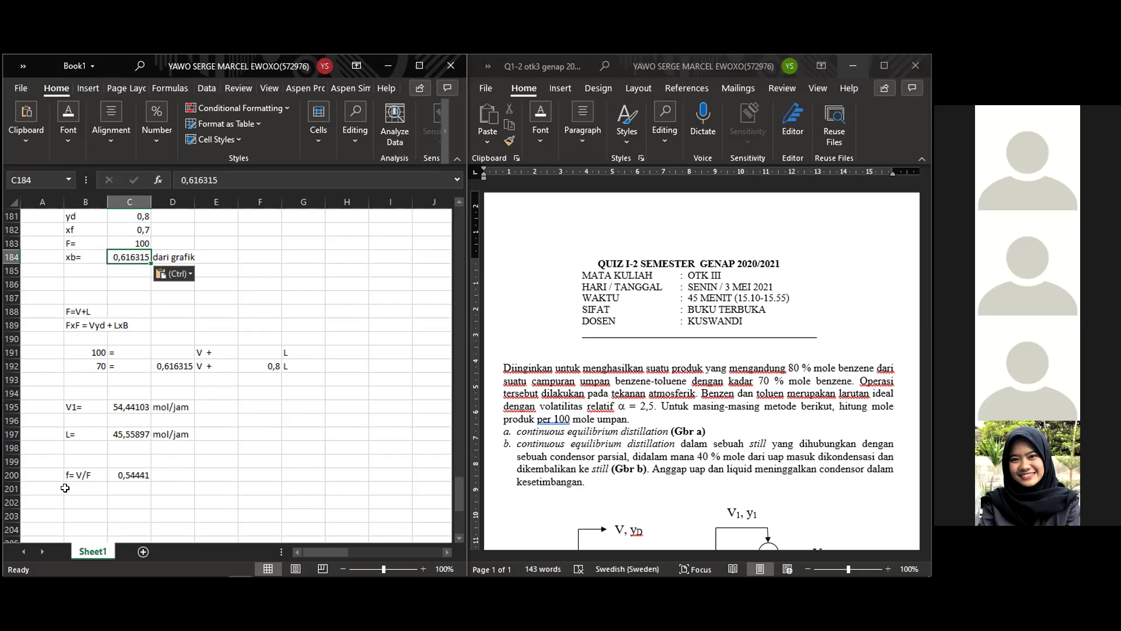
Check the f formula in C200, put Book1 away, and bring up part B of the Soal Distilasi workbook
left_click(137, 474)
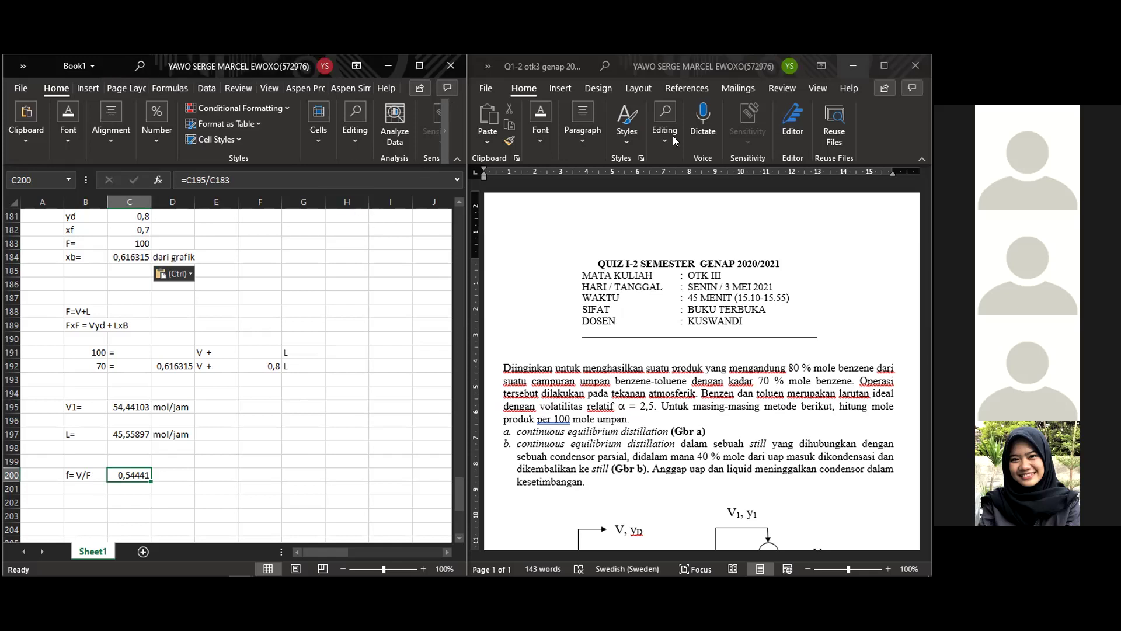
key("super+Down")
key("super+Down")
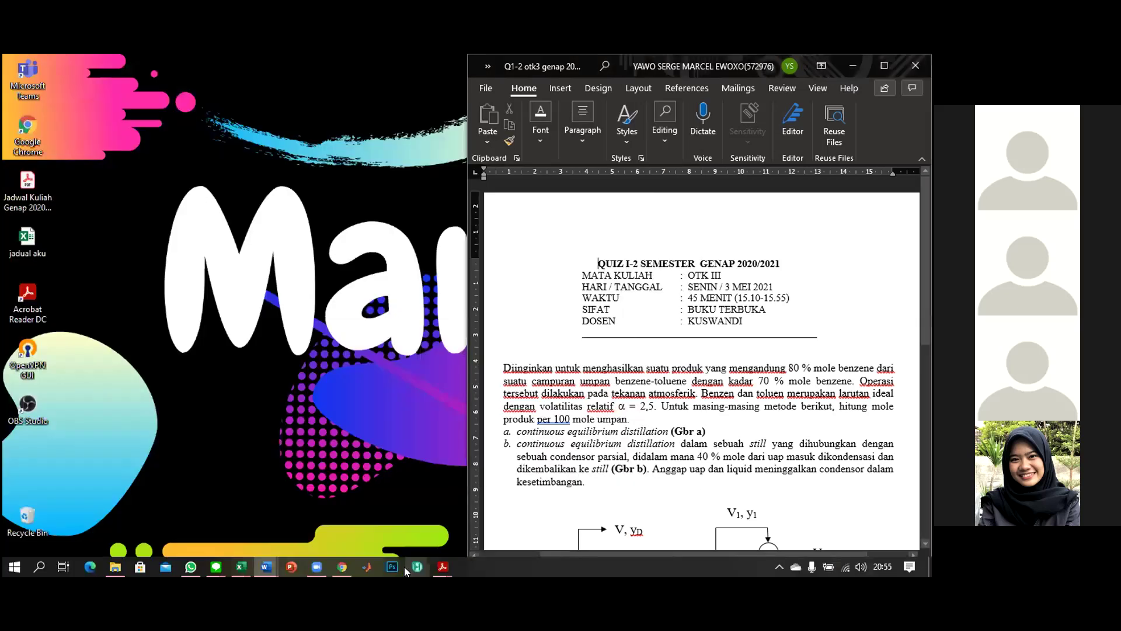
mouse_move(243, 572)
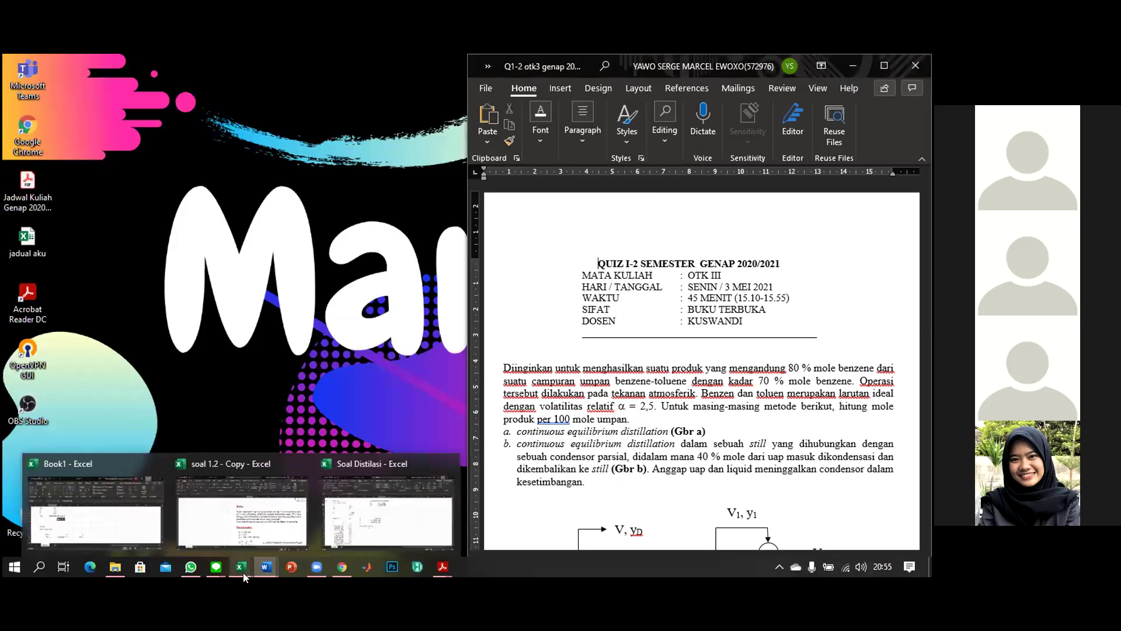
left_click(366, 519)
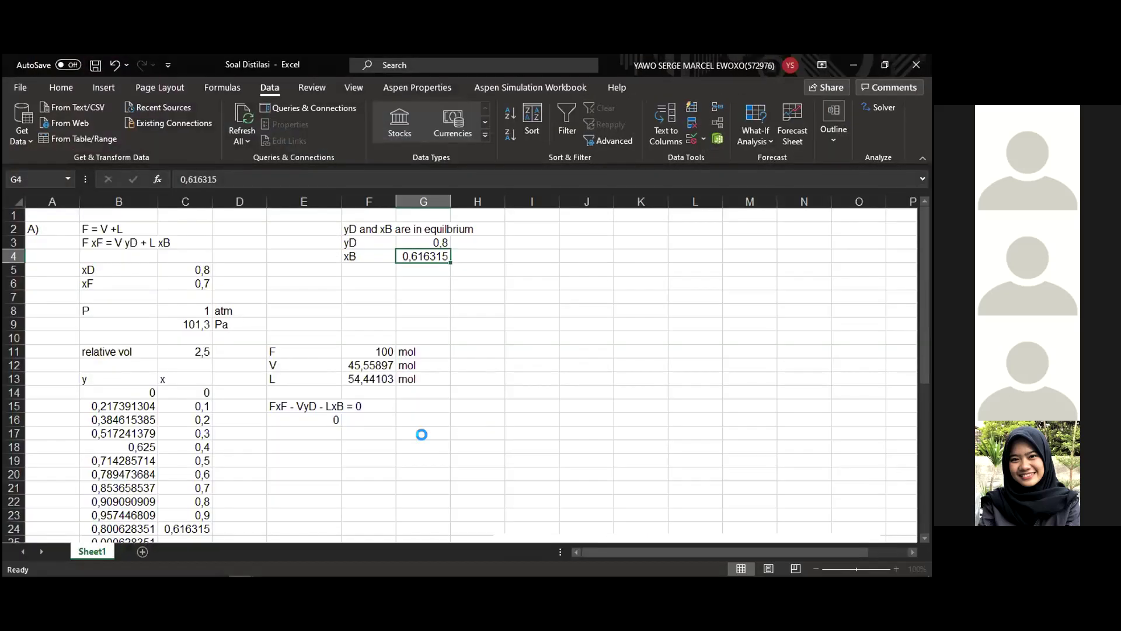
left_click(465, 436)
scroll(427, 435, "down", 3)
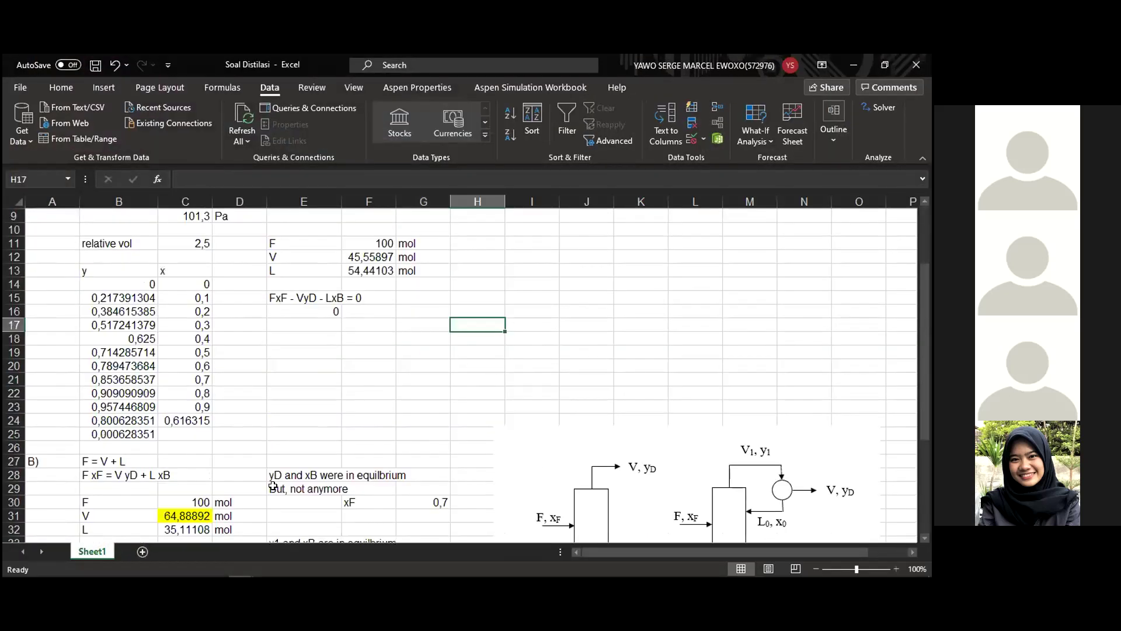
scroll(144, 480, "down", 6)
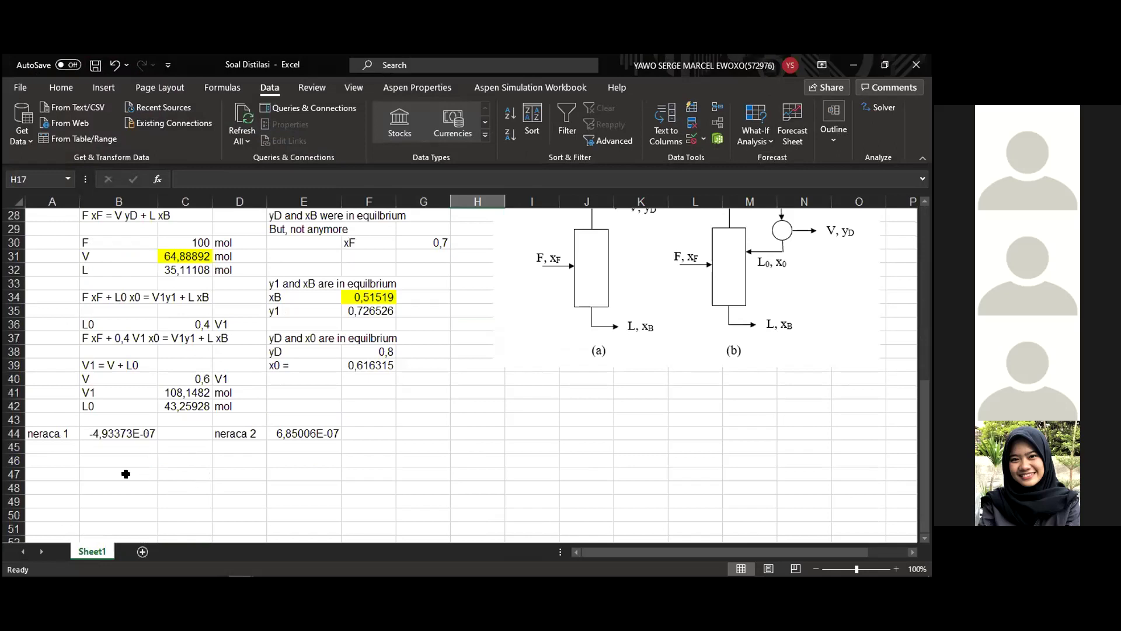
Label B47 of part B as f = V/F and calculate it in C47 with =C31/C30
left_click(126, 473)
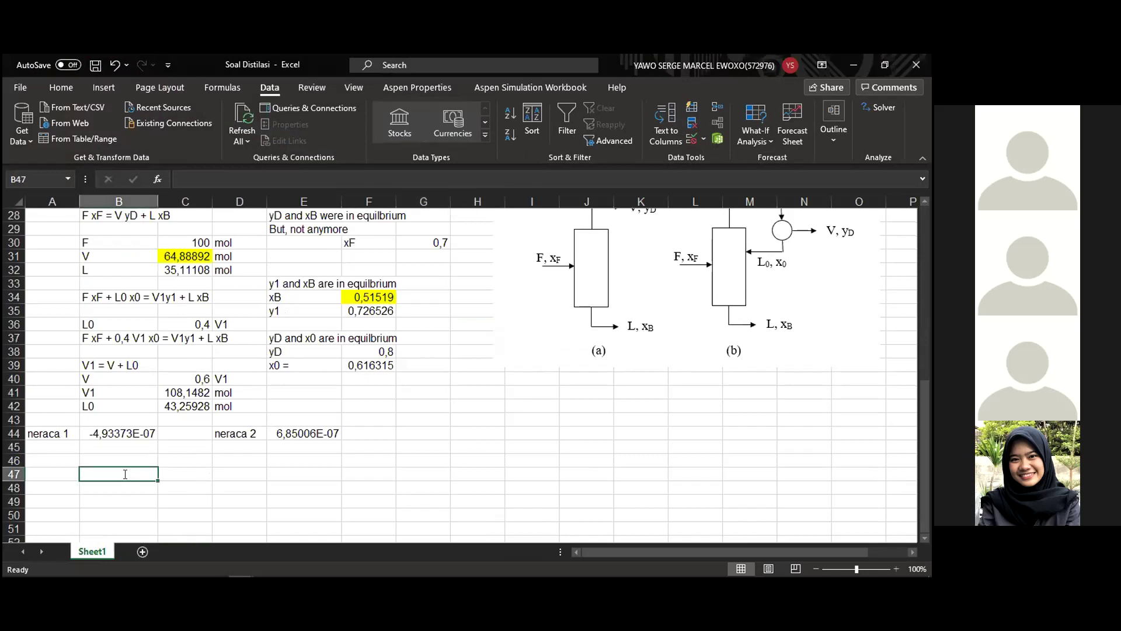
type("f = ")
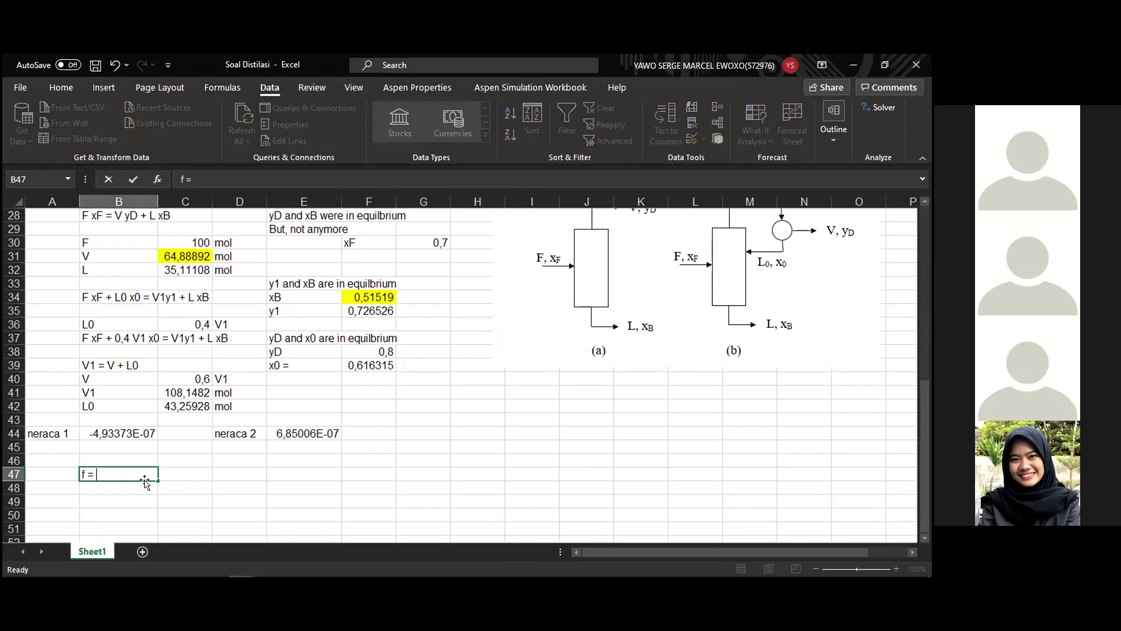
type("V/F")
key("Return")
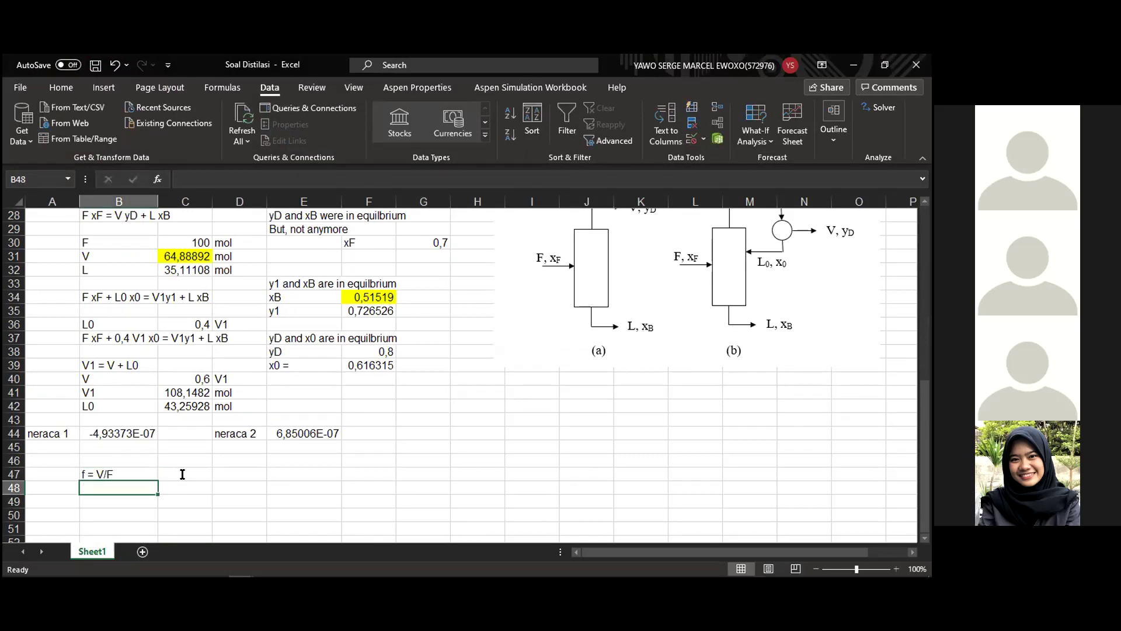
left_click(182, 475)
type("=")
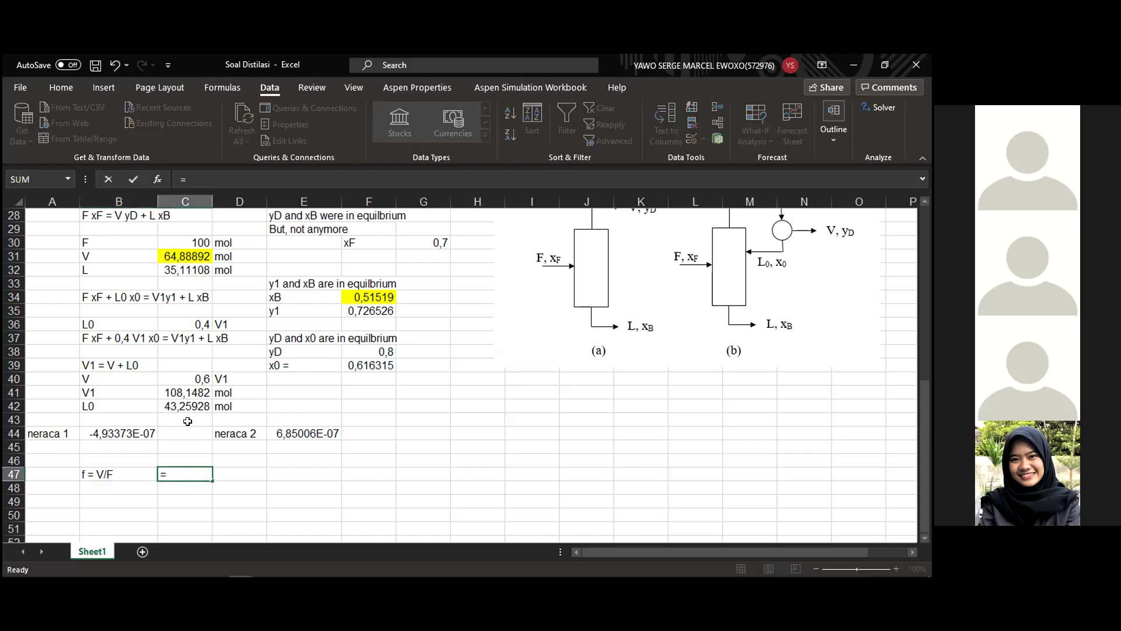
left_click(182, 256)
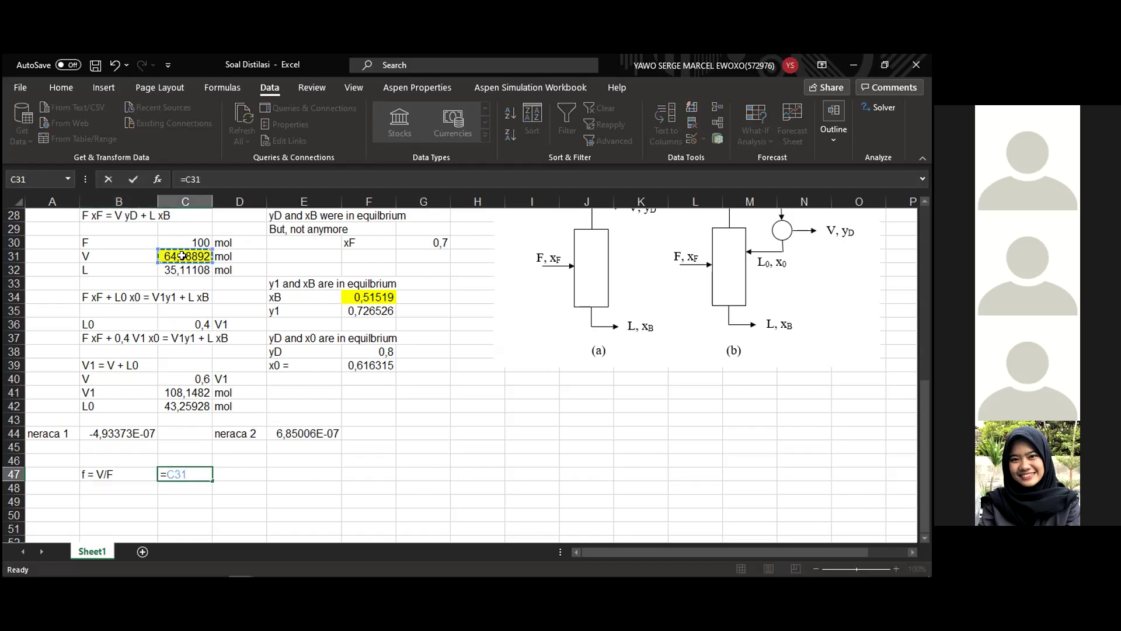
type("/")
left_click(193, 242)
key("Return")
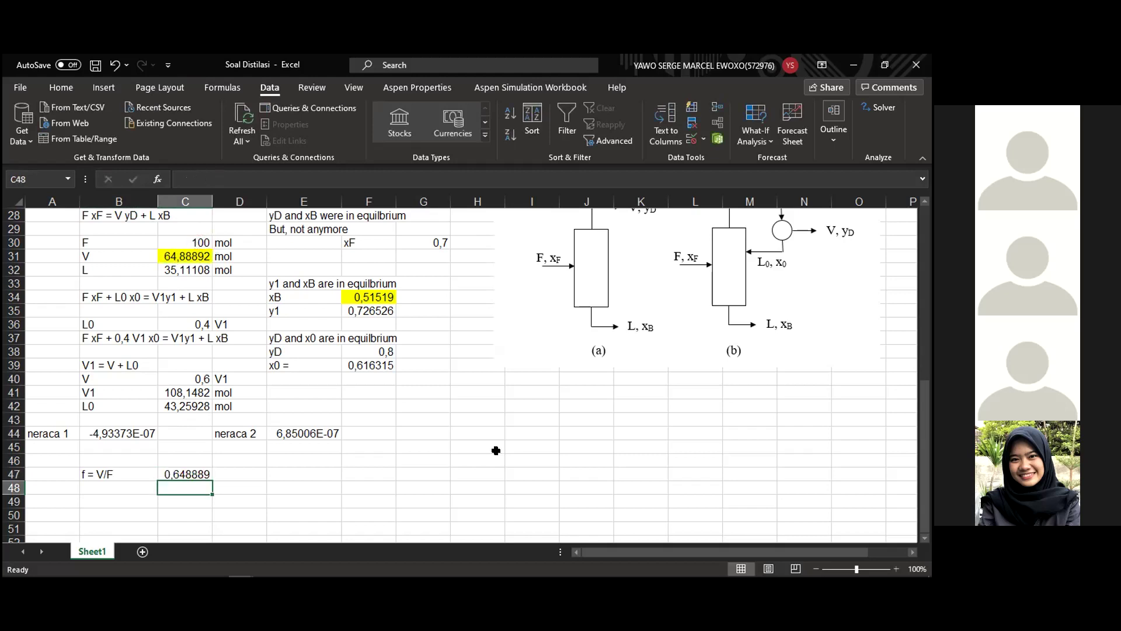
Place the Soal Distilasi workbook side by side with the Q1-2 otk3 genap document
left_click(315, 448)
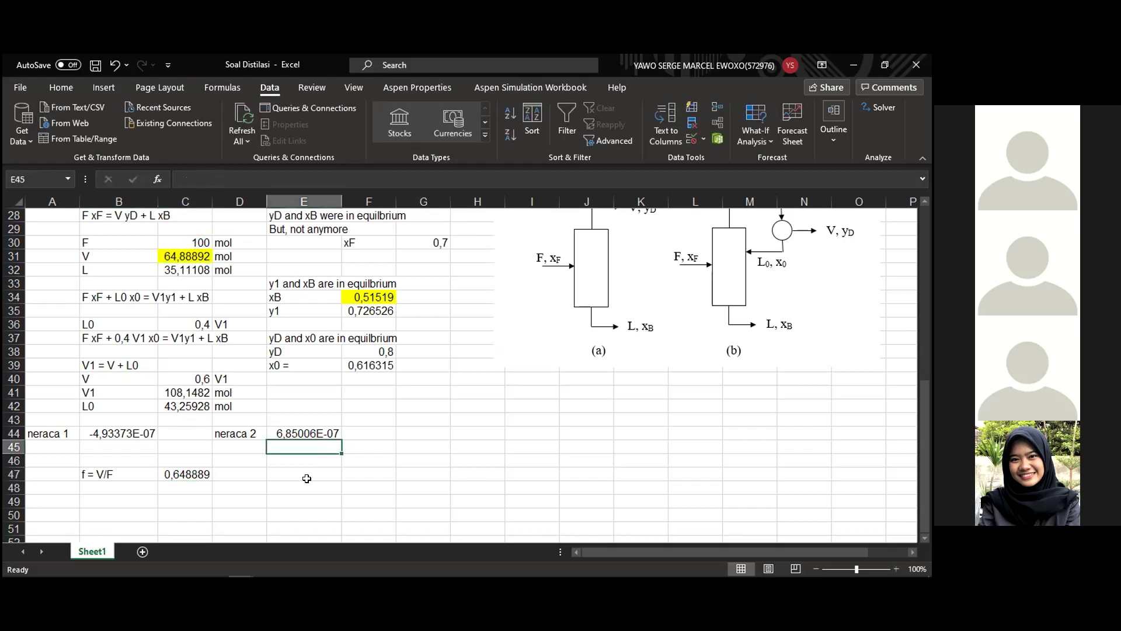
key("super+Left")
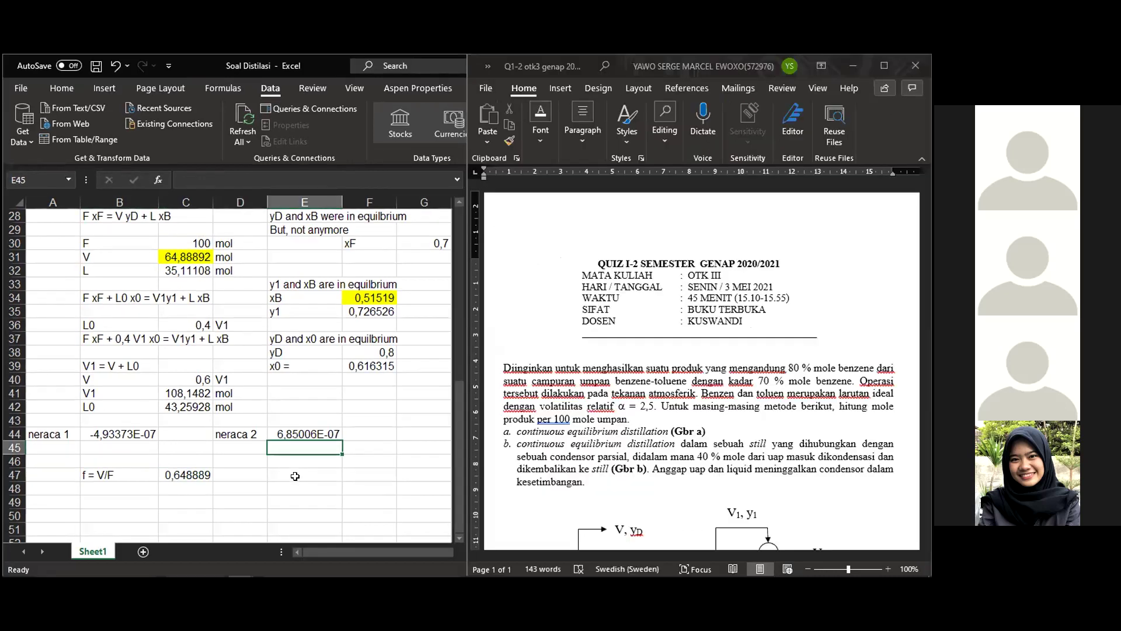
left_click(356, 474)
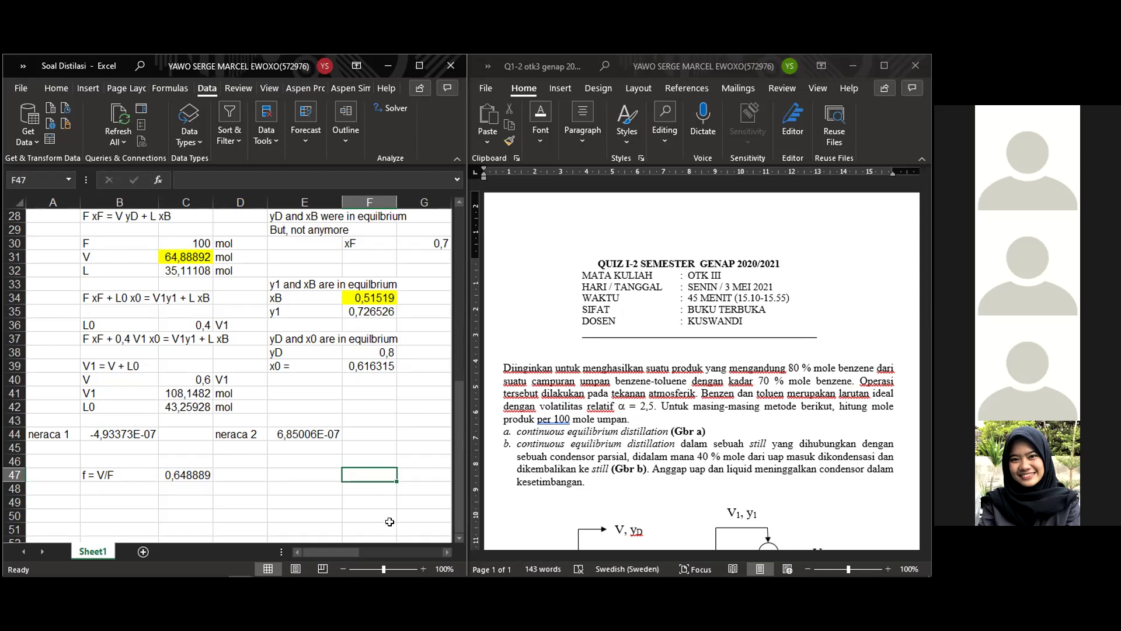
Switch to OTK3 Distilasi flash - diff.pdf in Acrobat Reader and view the Kurva kesetimbangan (x-y diagram) page
mouse_move(443, 568)
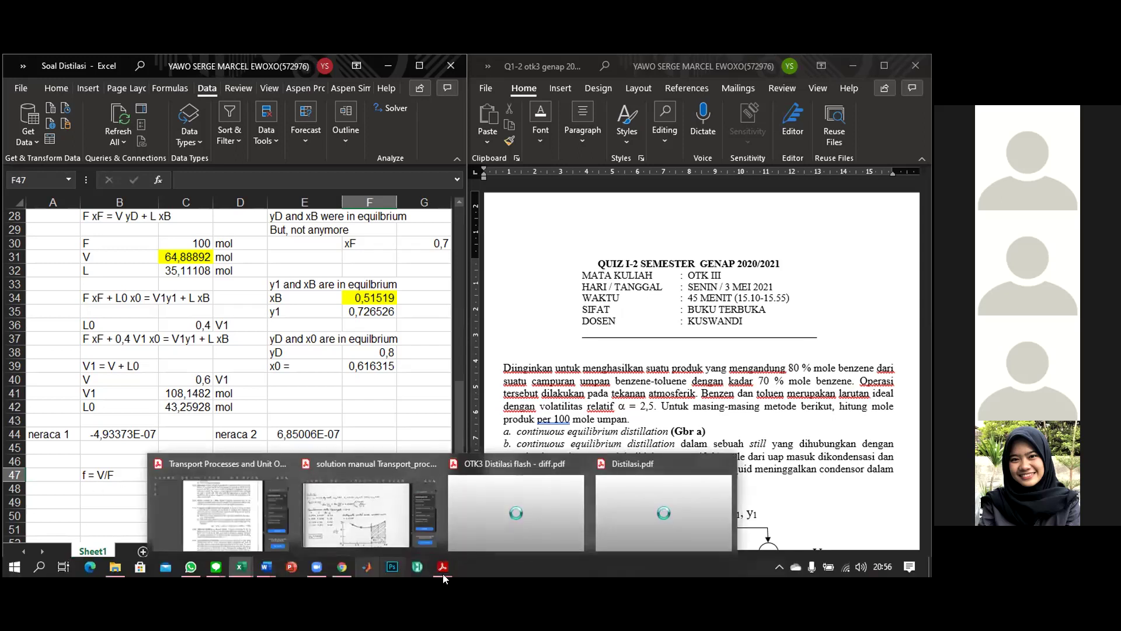
left_click(452, 527)
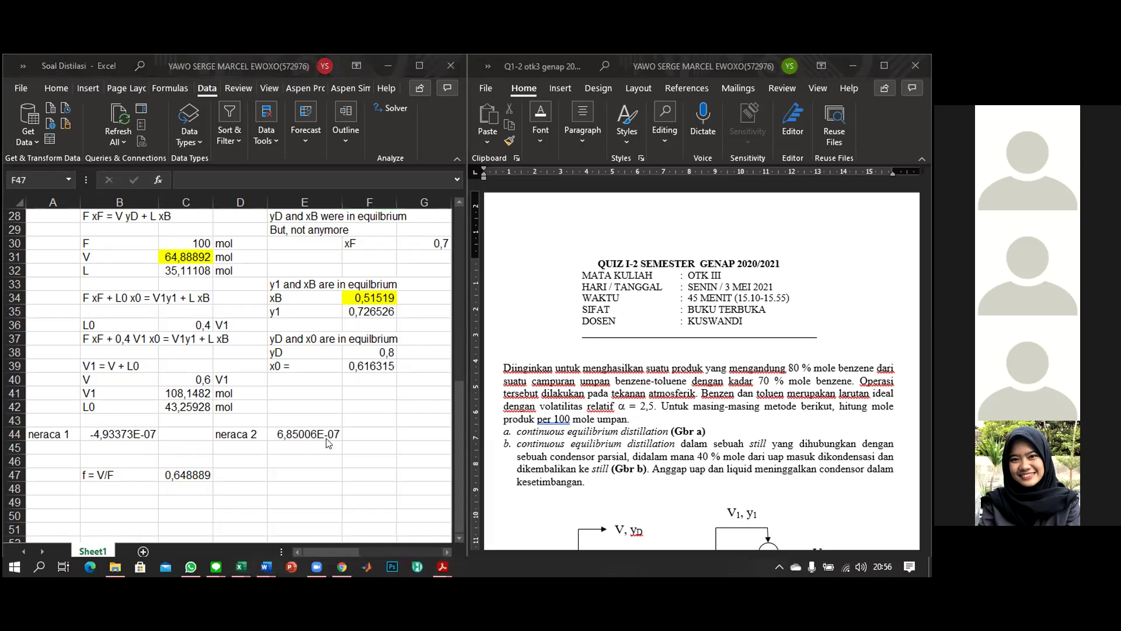
scroll(393, 389, "down", 8)
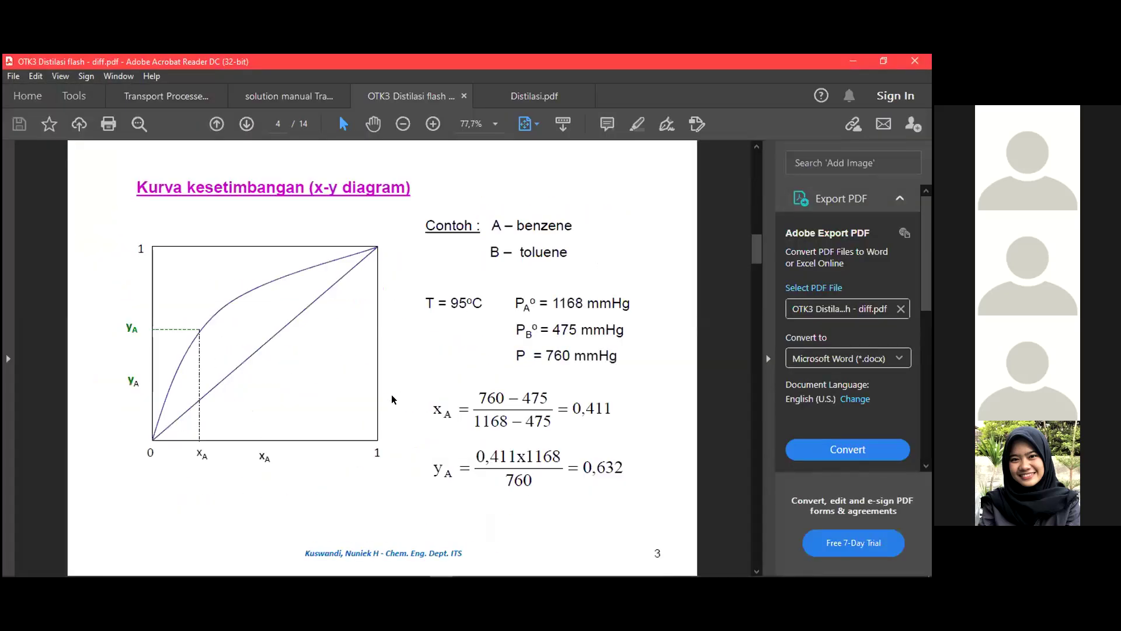
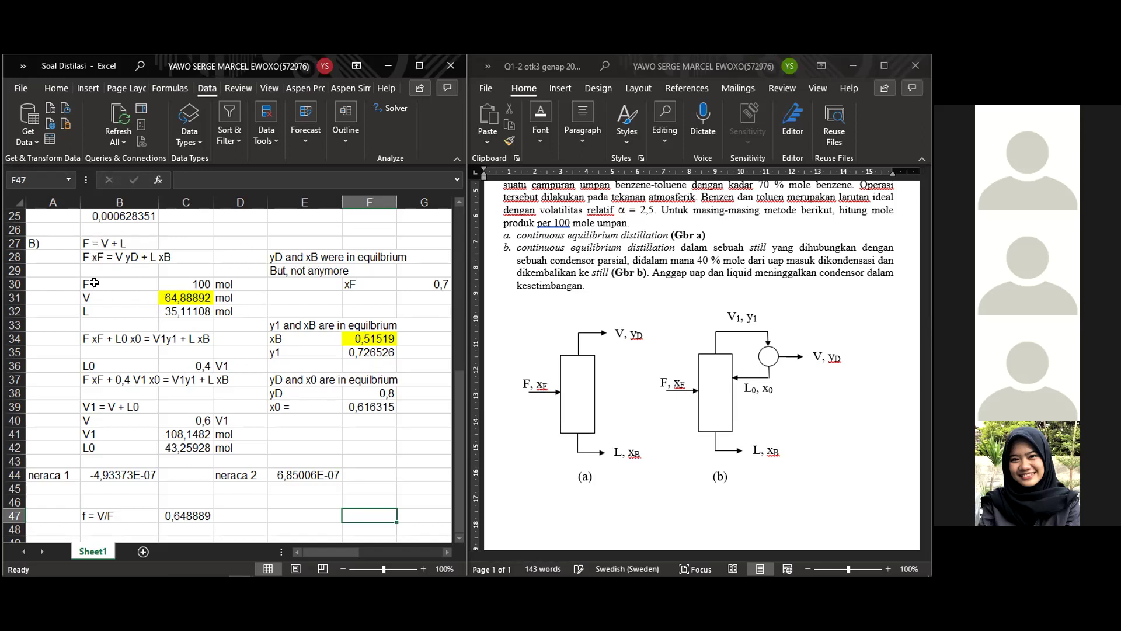
Inspect the contents of part B's V, L, xB, y1 and x0 cells in the Soal Distilasi workbook
left_click(191, 298)
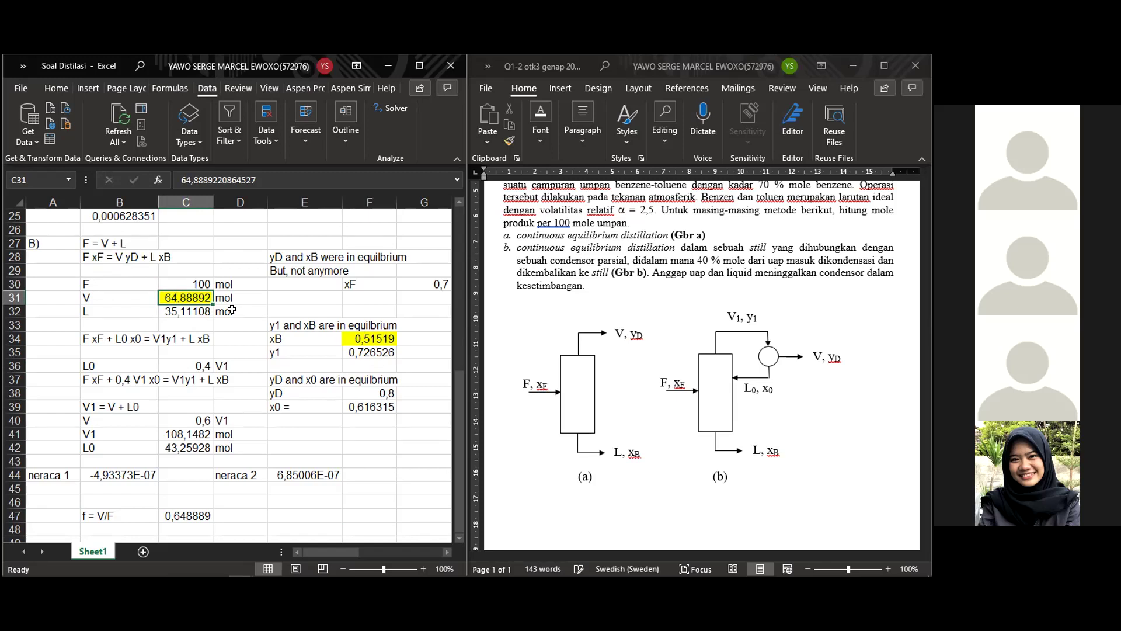
left_click(186, 310)
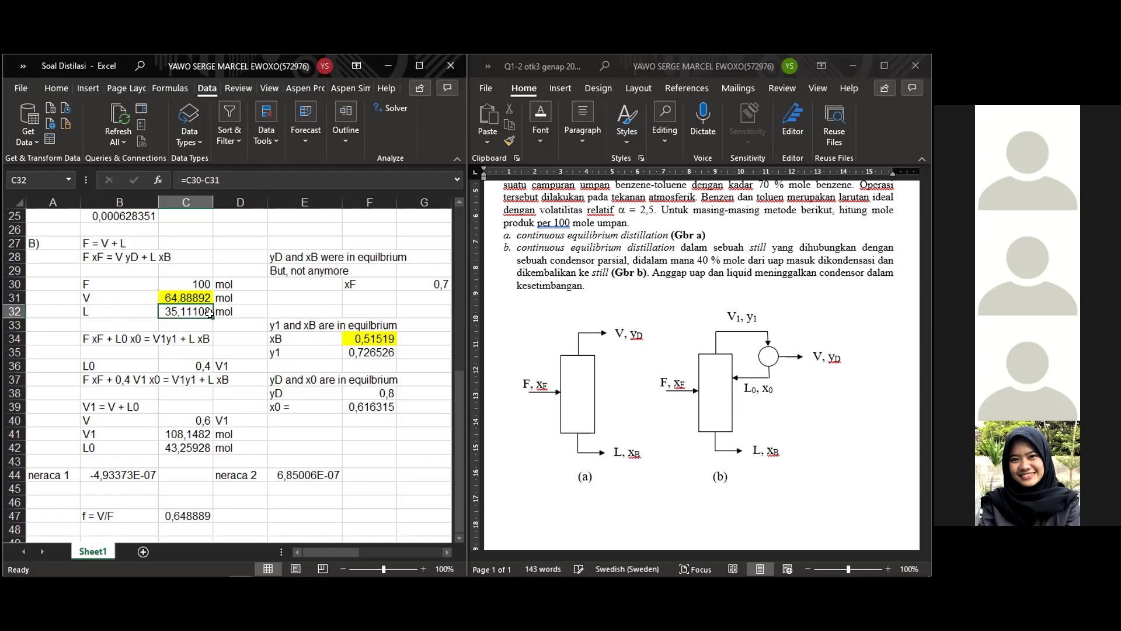
left_click(362, 339)
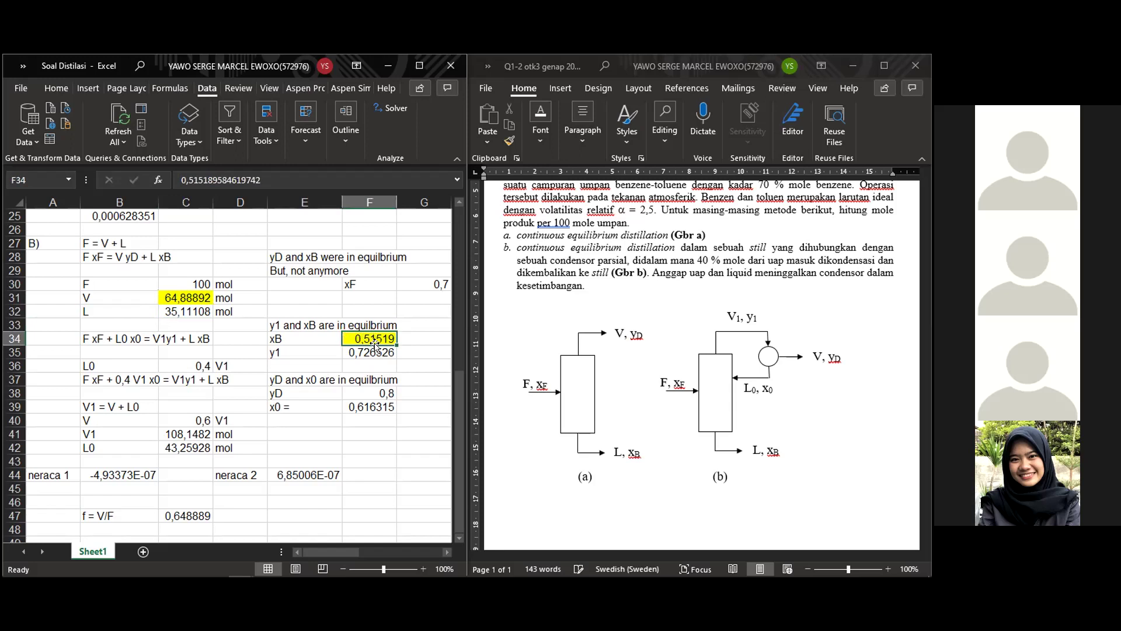
left_click(378, 354)
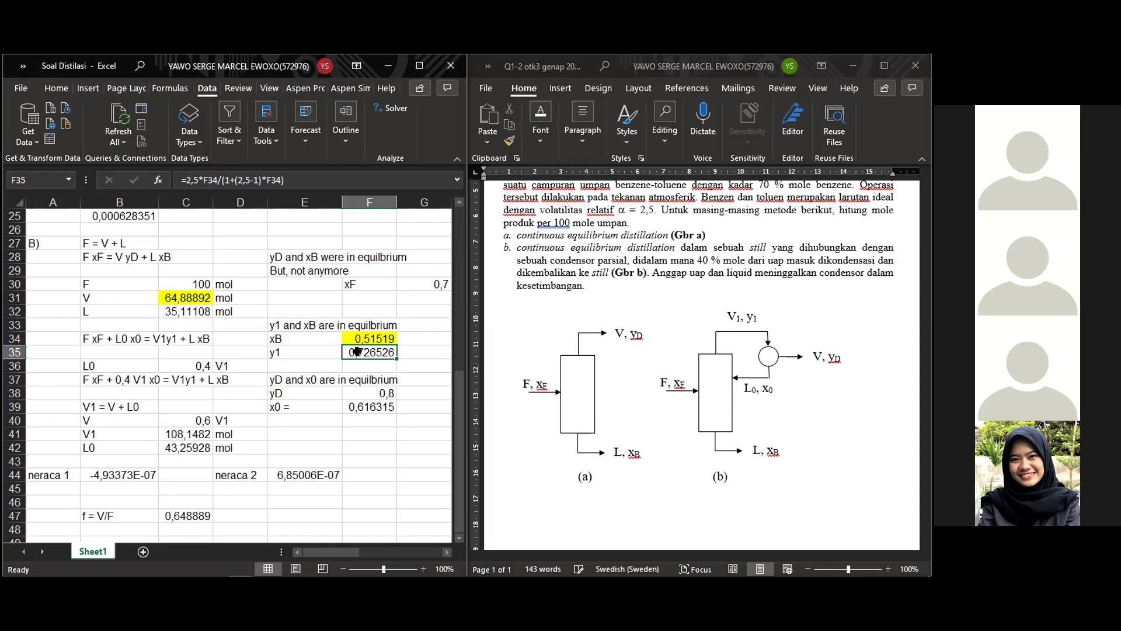
left_click(368, 336)
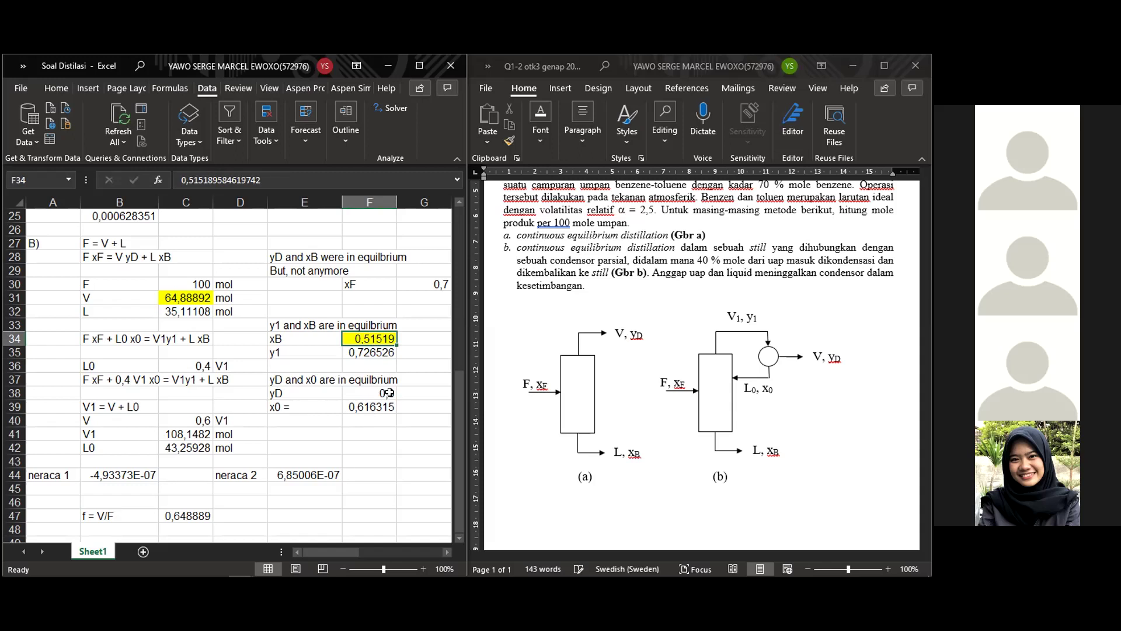
left_click(368, 407)
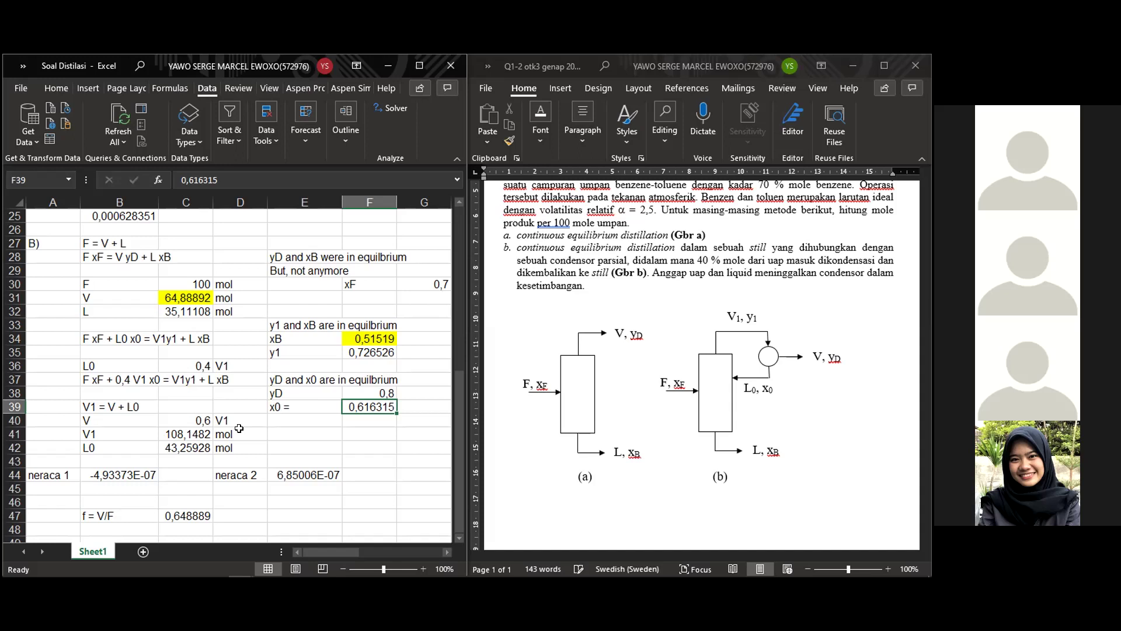
Inspect the formulas behind part B's V1 and L0 values in C41 and C42
left_click(107, 435)
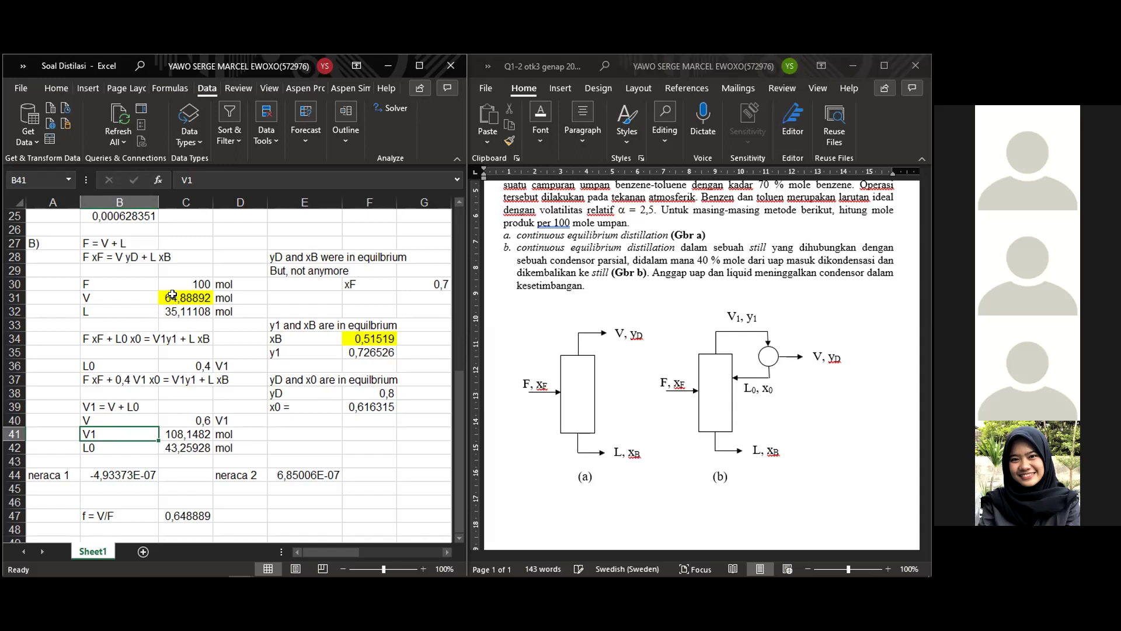
left_click(186, 435)
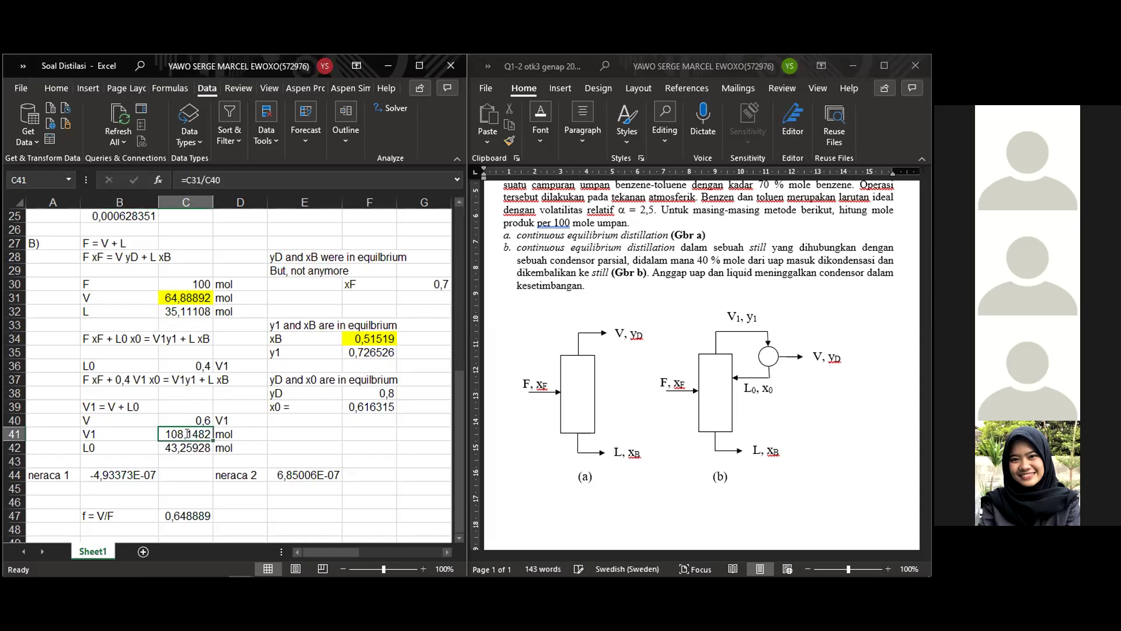
double_click(187, 434)
key("Return")
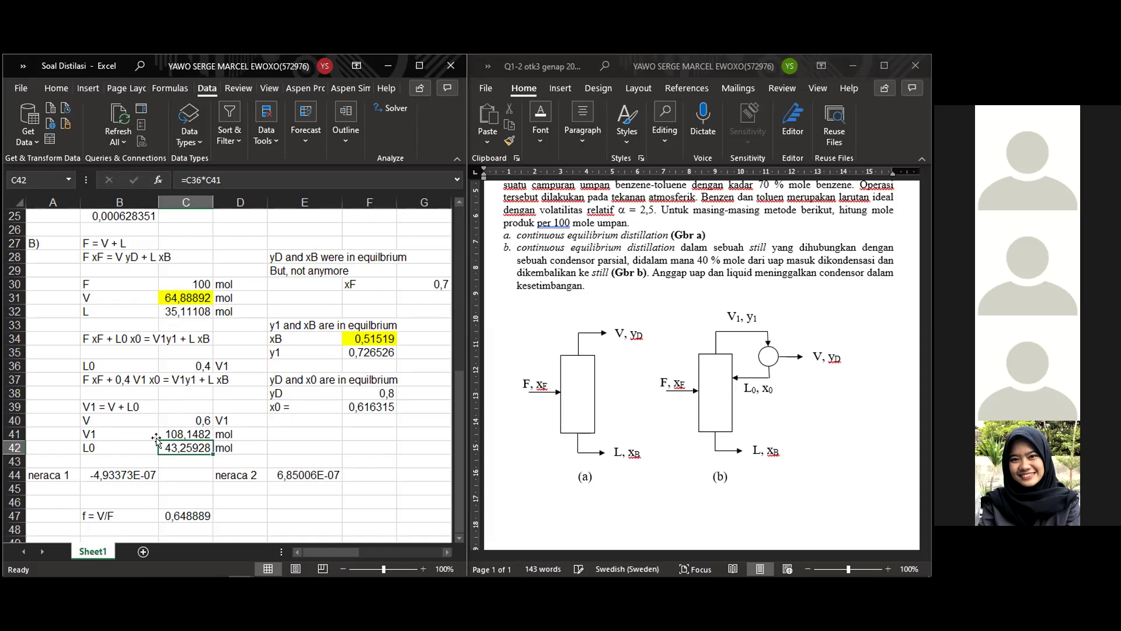
left_click(110, 447)
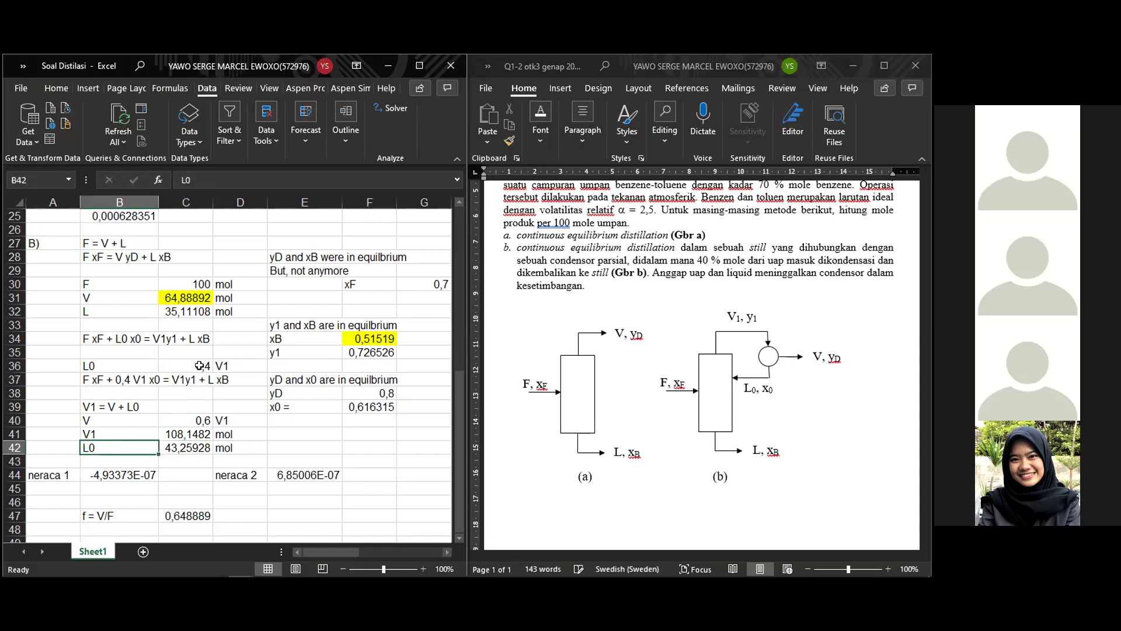
double_click(192, 447)
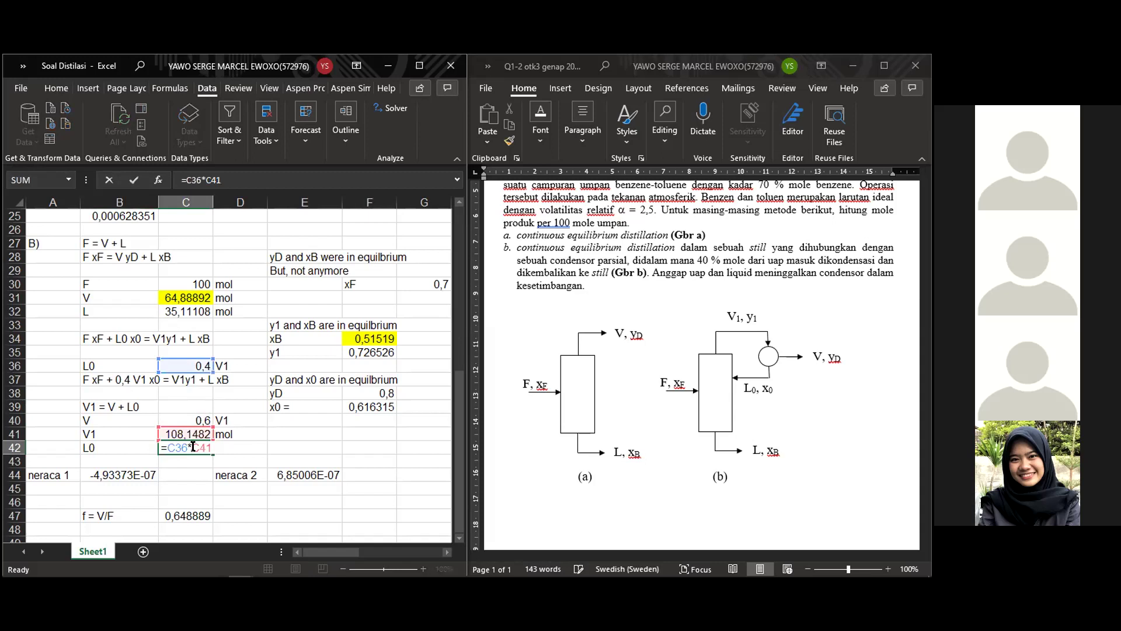
key("Return")
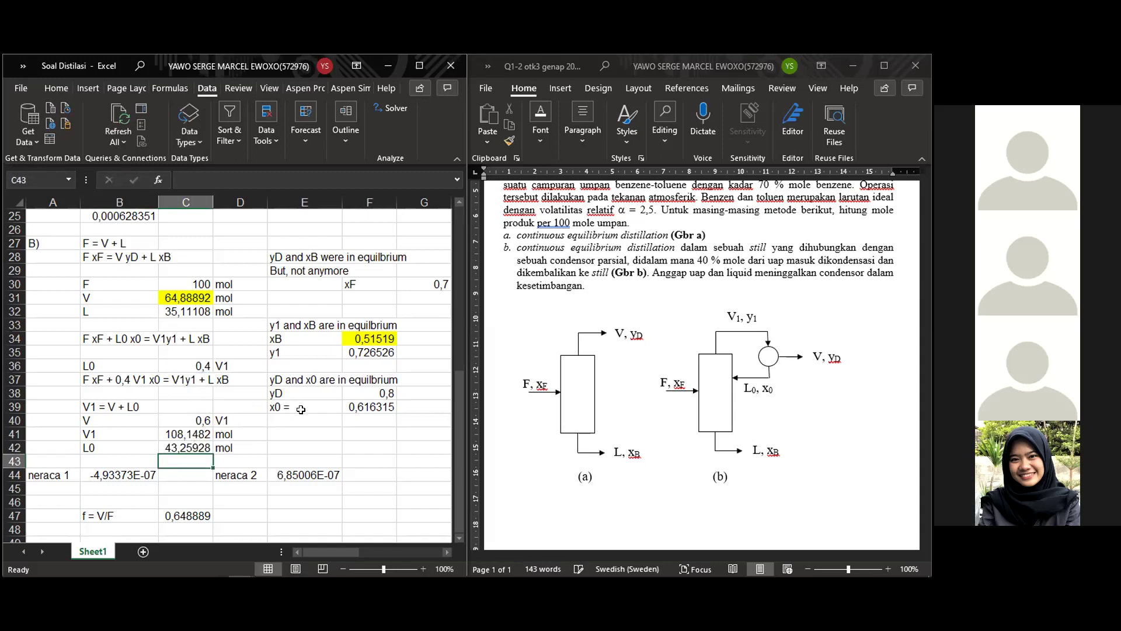
Inspect the neraca 1 and neraca 2 balance formulas in B44 and E44 against part B's equations
left_click(119, 475)
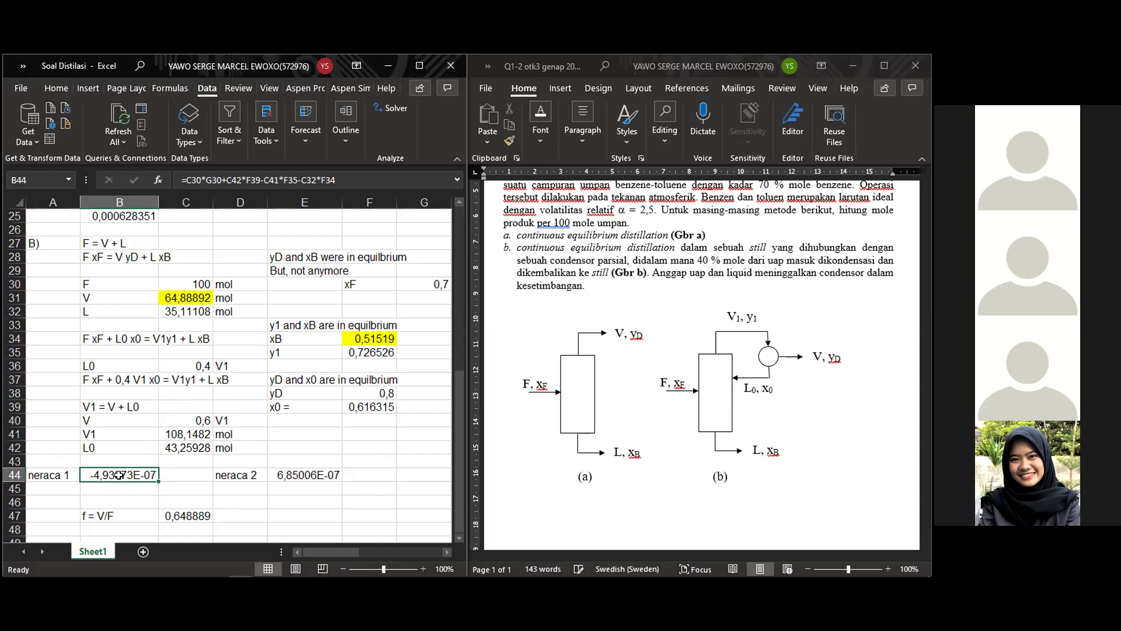
double_click(119, 476)
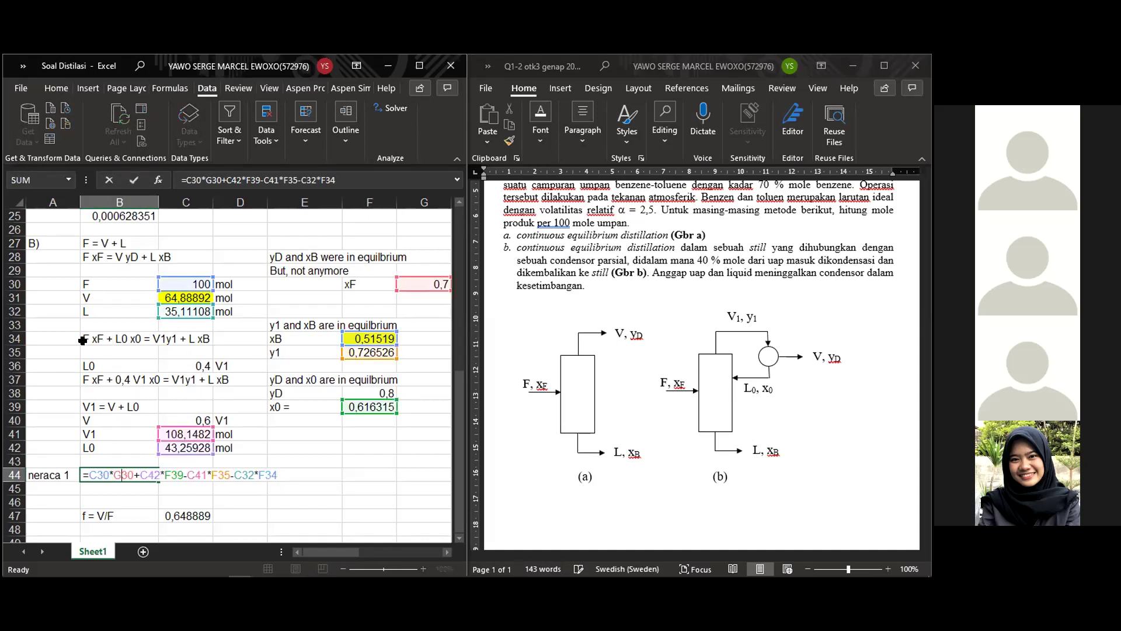
key("Escape")
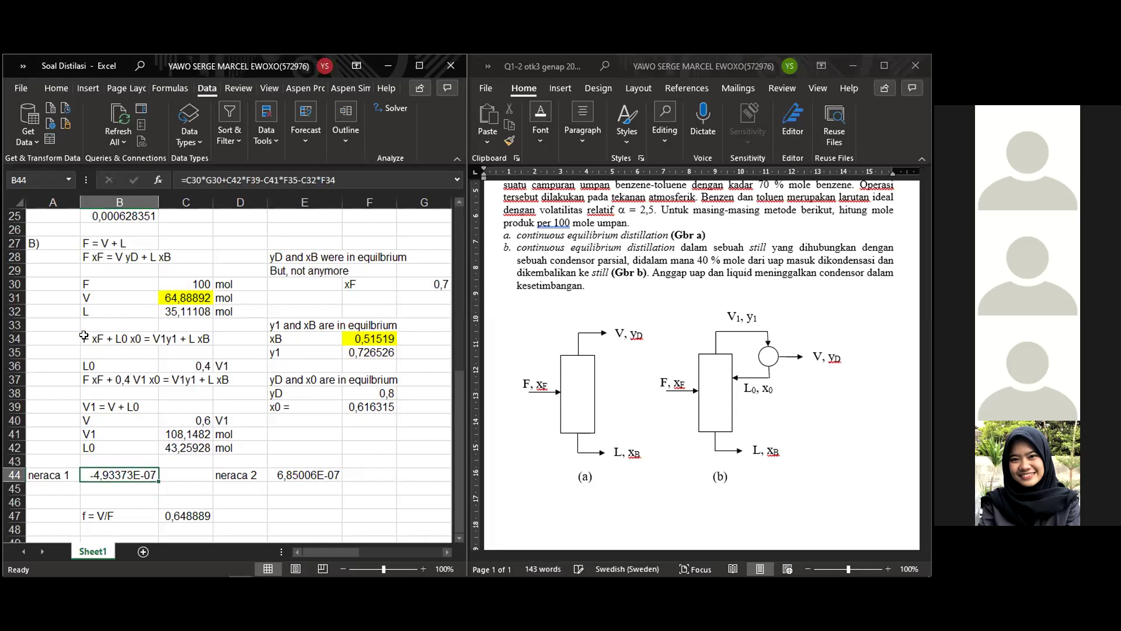
left_click(296, 475)
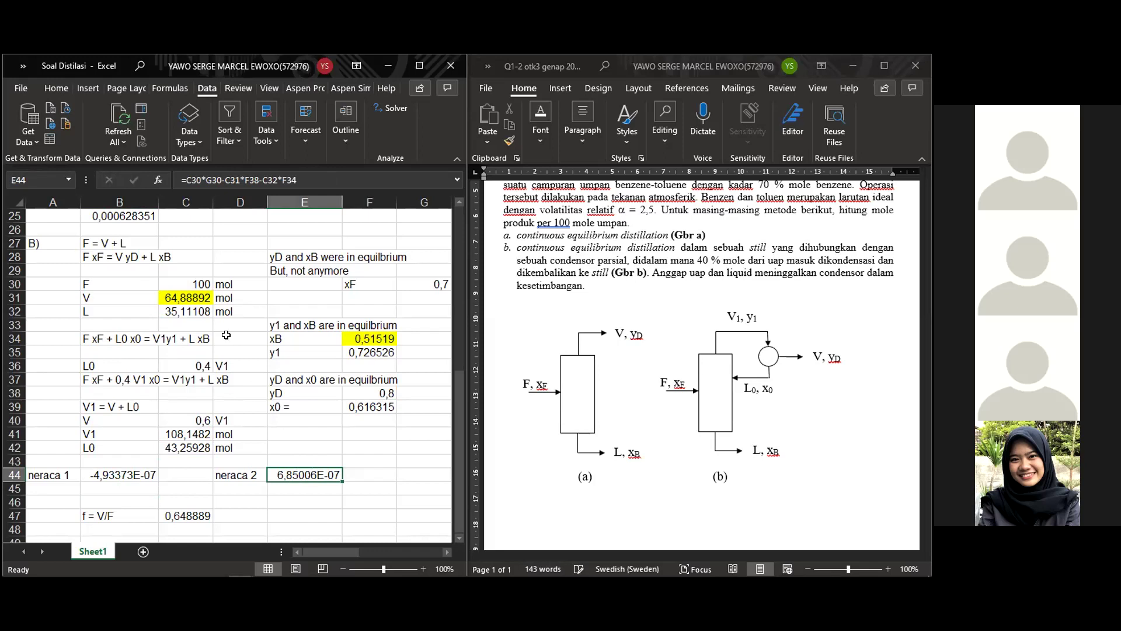
Expand the Soal Distilasi workbook from its side-by-side layout to fill the whole screen
left_click(186, 295)
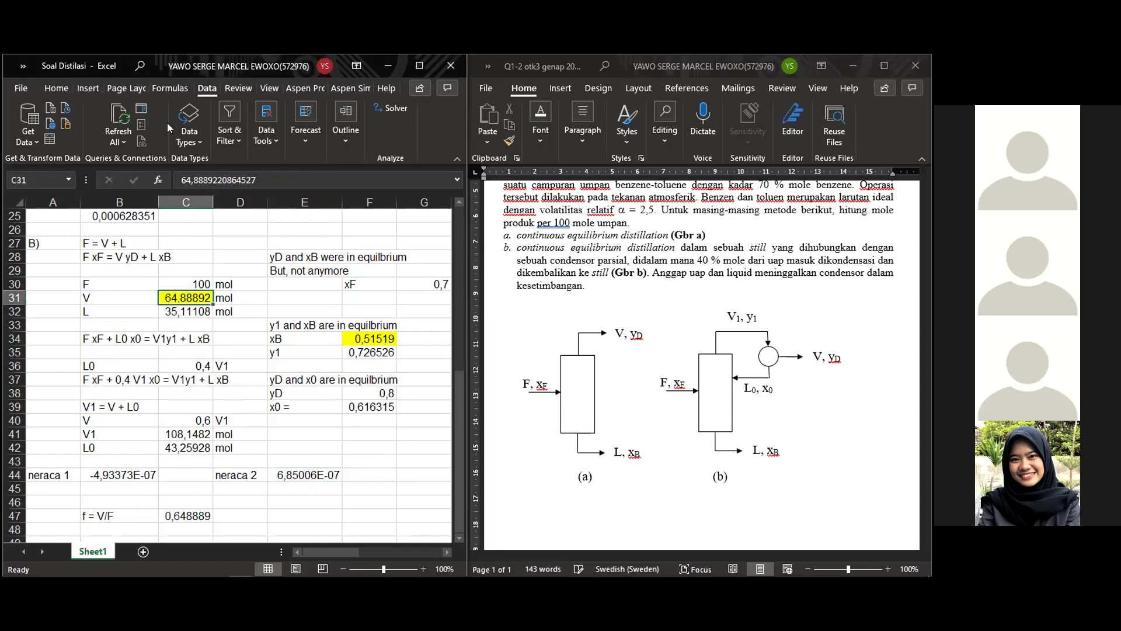
key("super+Down")
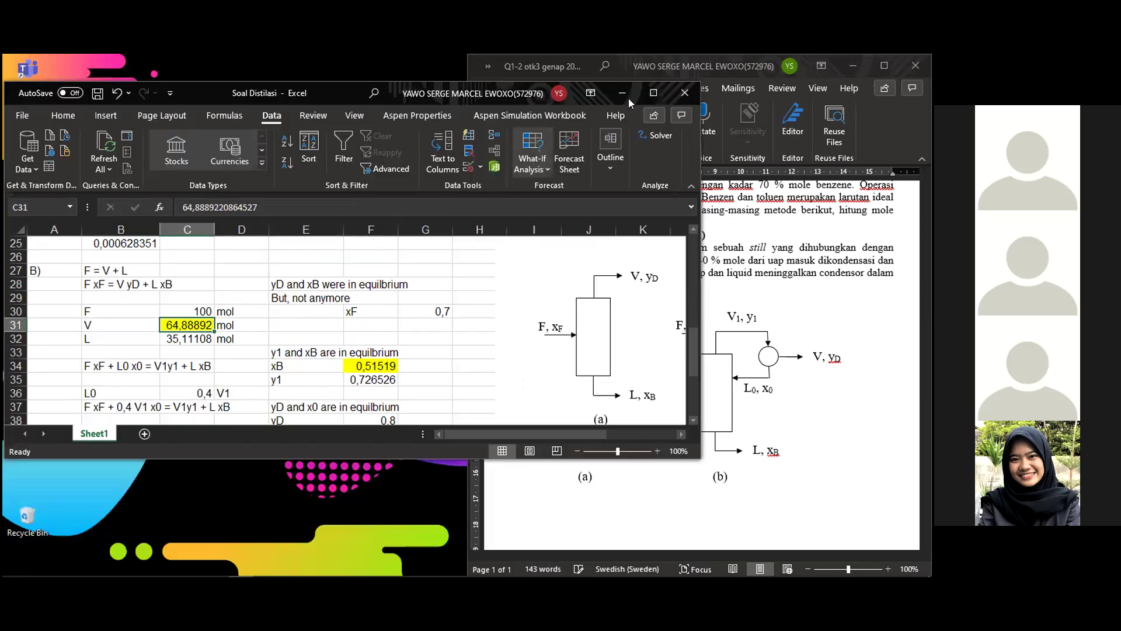
left_click(664, 94)
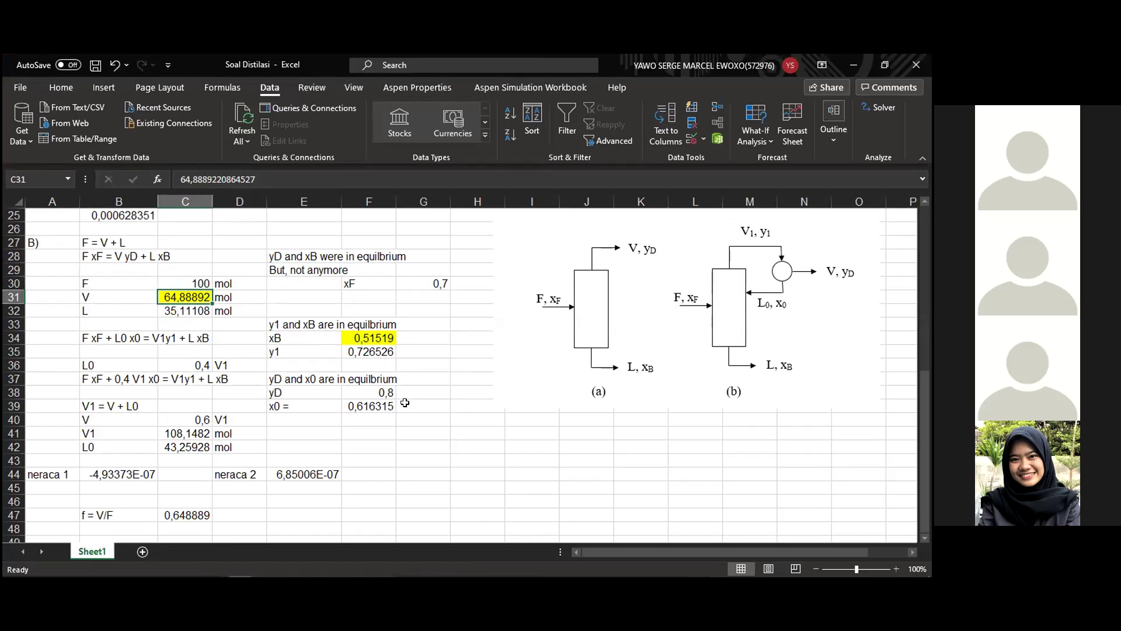
Enter trial guesses for part B: 45 for V in C31 and 0,4 for xB in F34
left_click(361, 352)
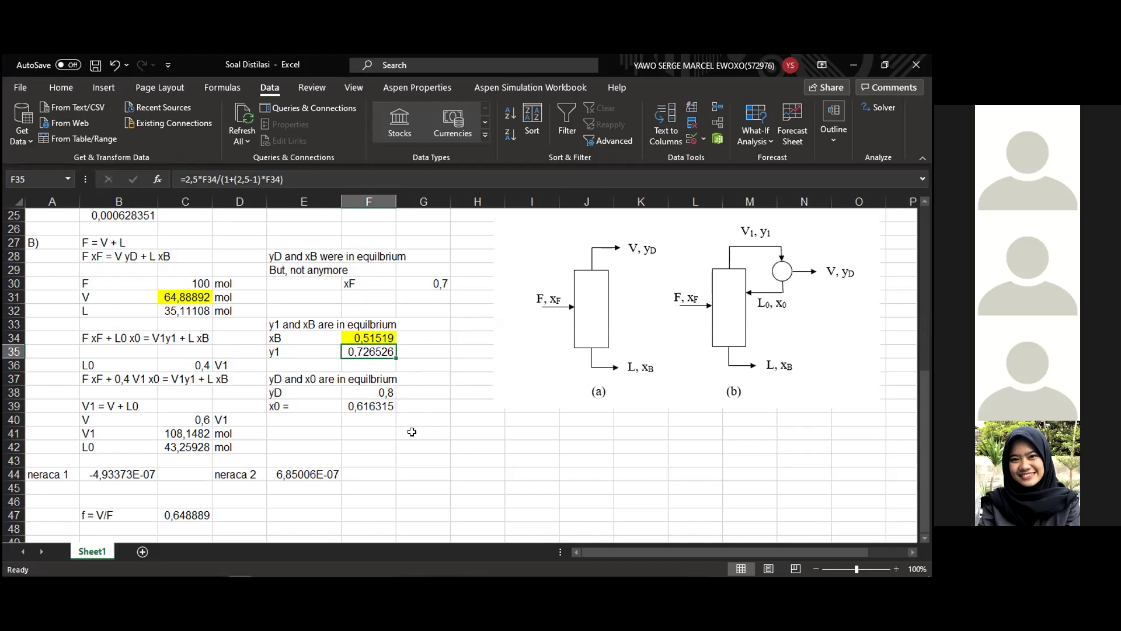
left_click(177, 292)
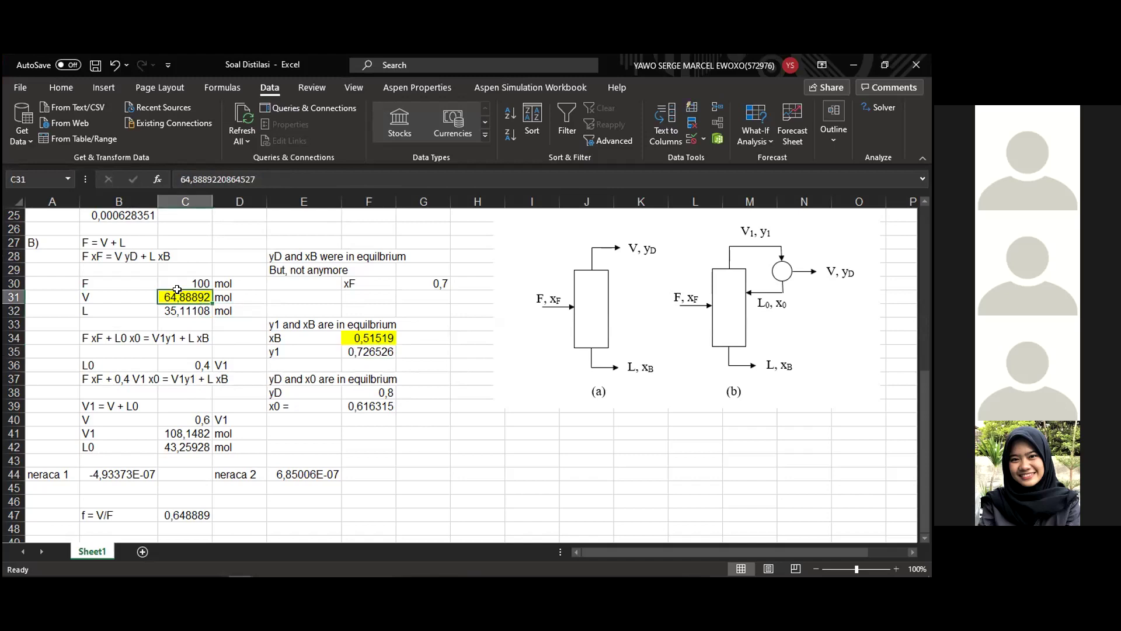
left_click(362, 335)
left_click(189, 292)
type("45")
key("Return")
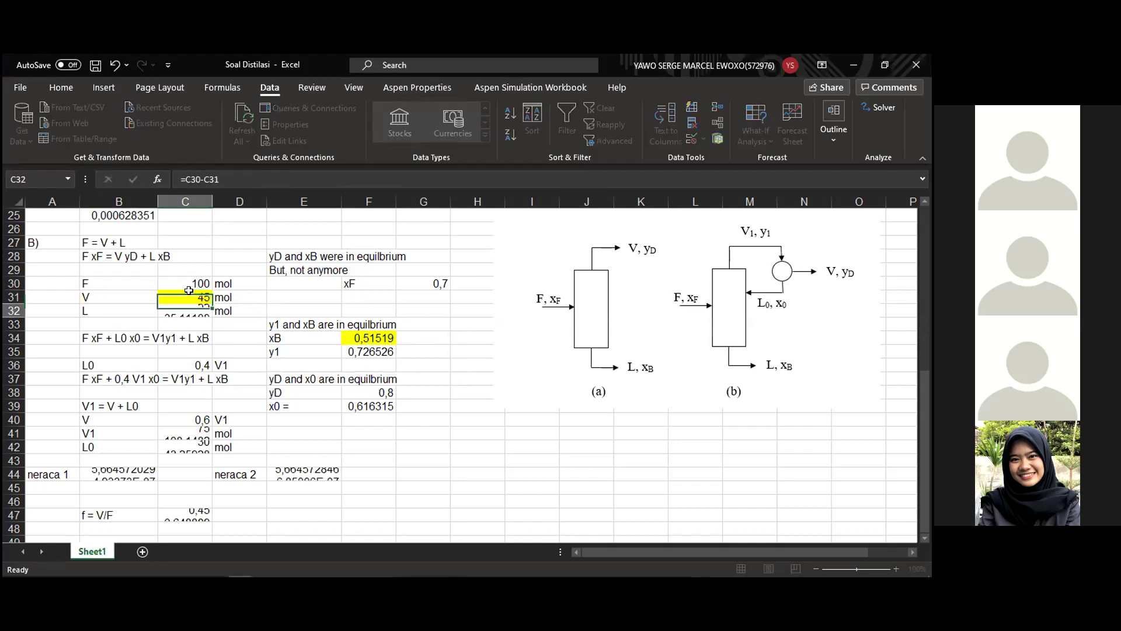
left_click(357, 337)
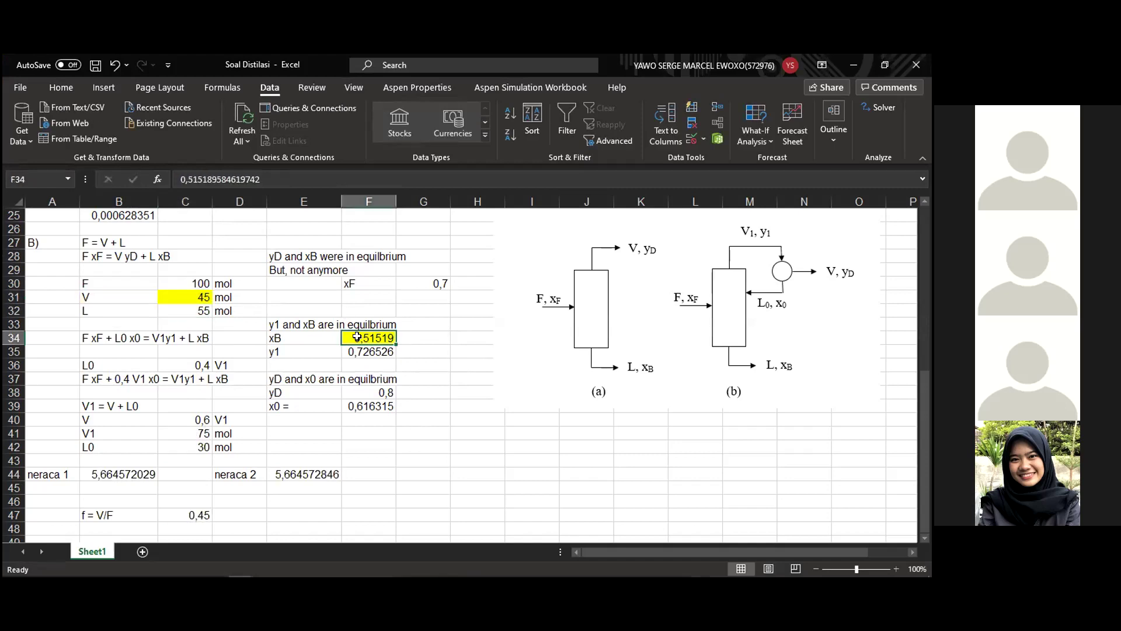
type("0,4")
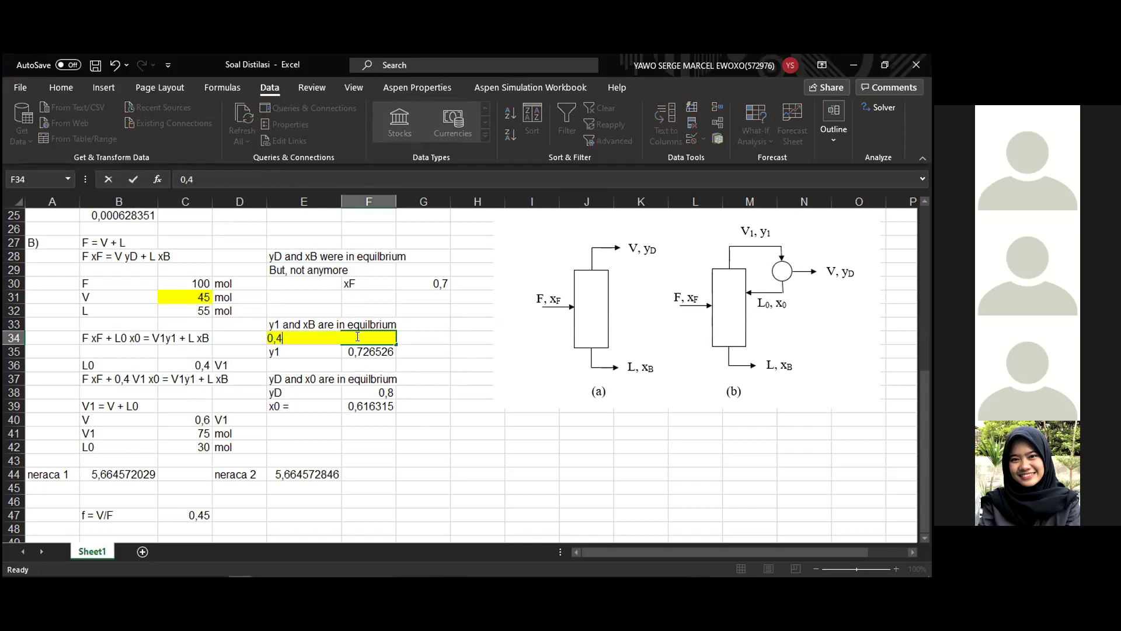
key("Return")
left_click(439, 459)
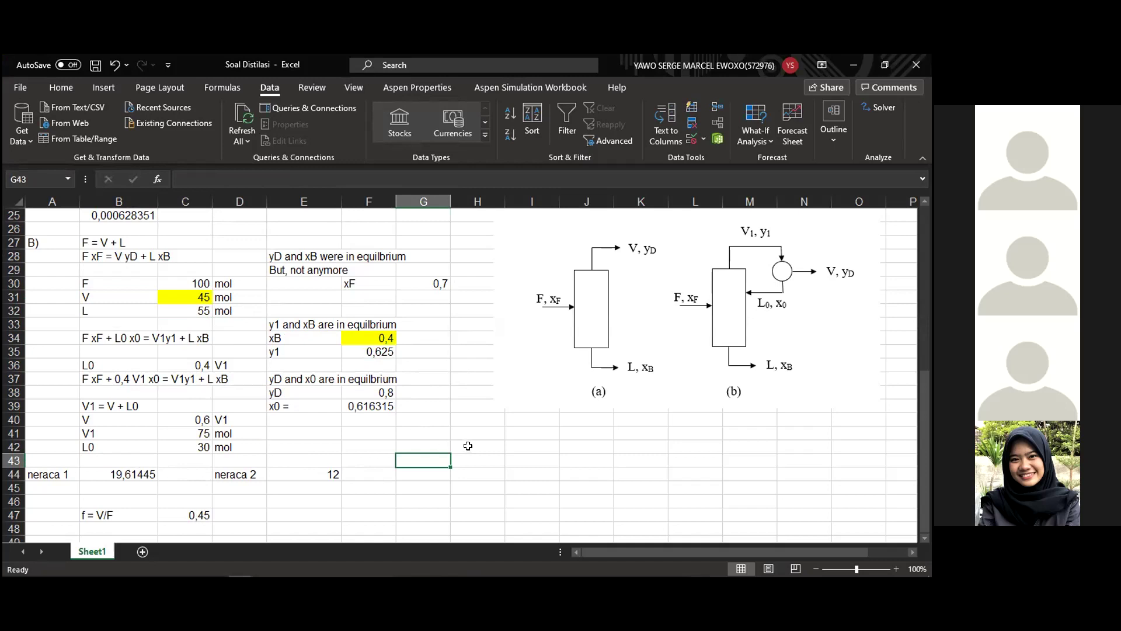
Open Solver and reset all its options and cell selections
left_click(882, 109)
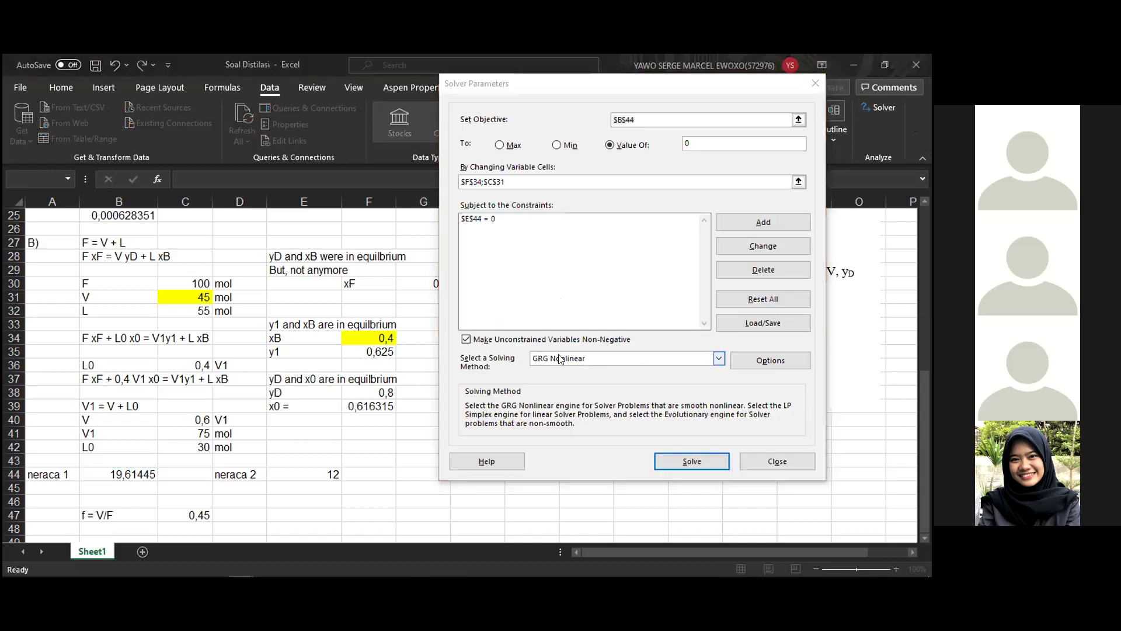
left_click(765, 300)
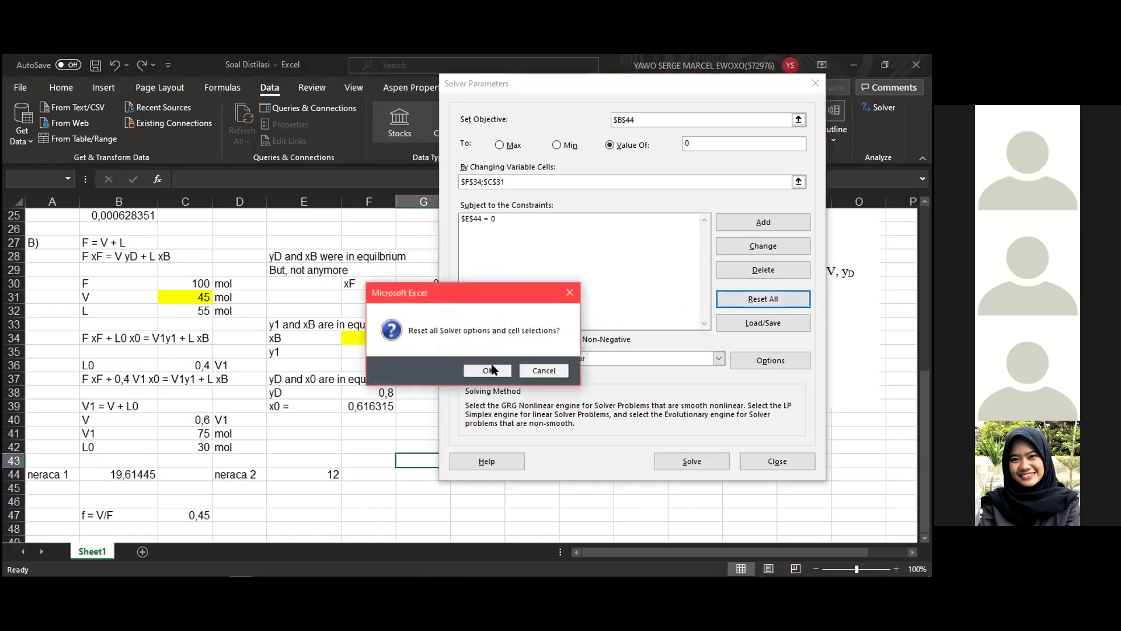
left_click(493, 370)
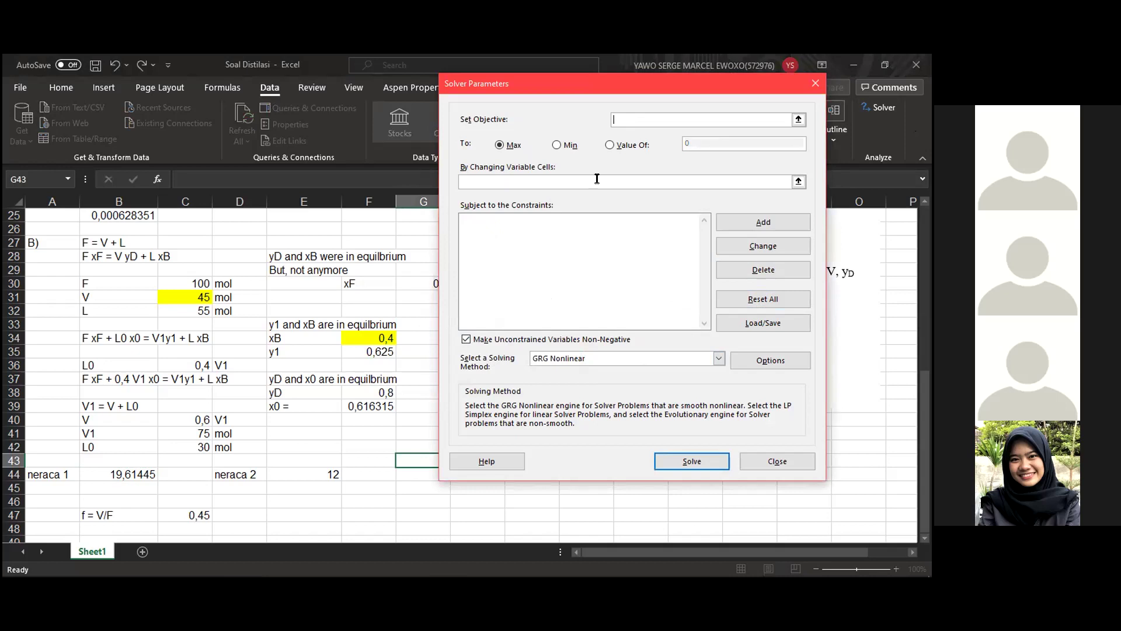
Set the Solver objective to B44 with a target value of 0, changing variable cells F34 and C31
left_click(130, 473)
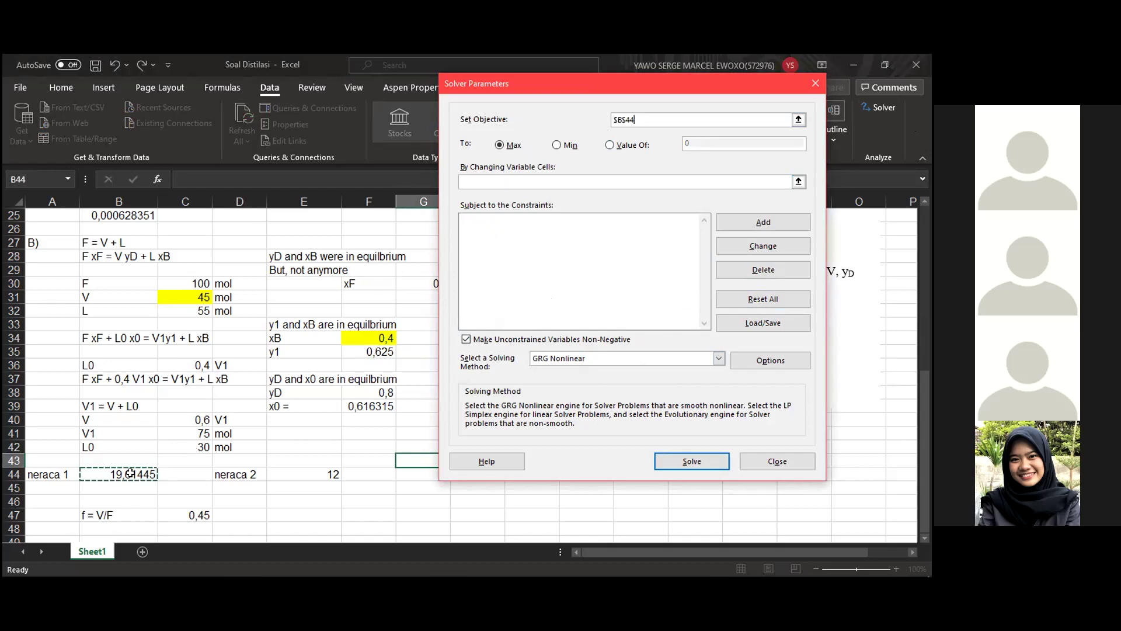
left_click(609, 145)
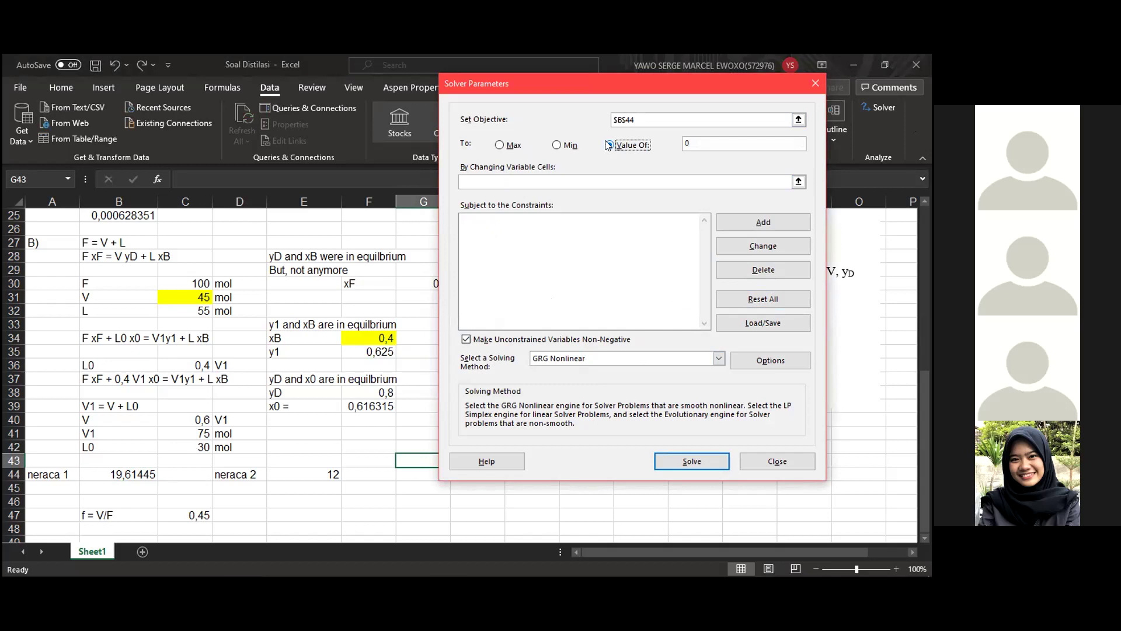
left_click(525, 183)
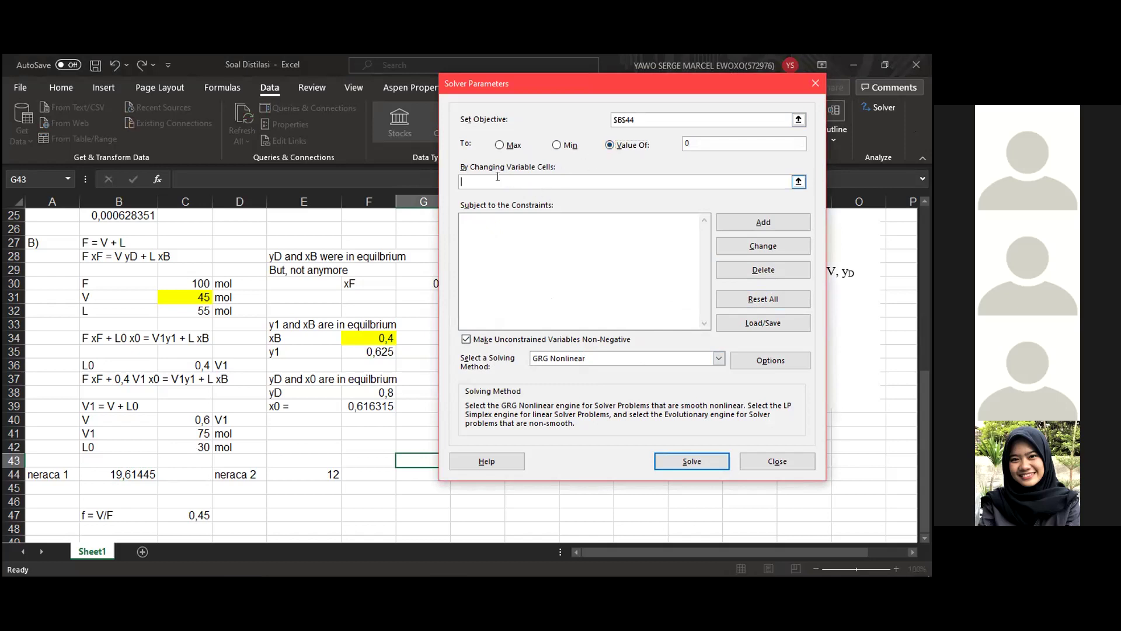
left_click(372, 336)
left_click(182, 297, "ctrl")
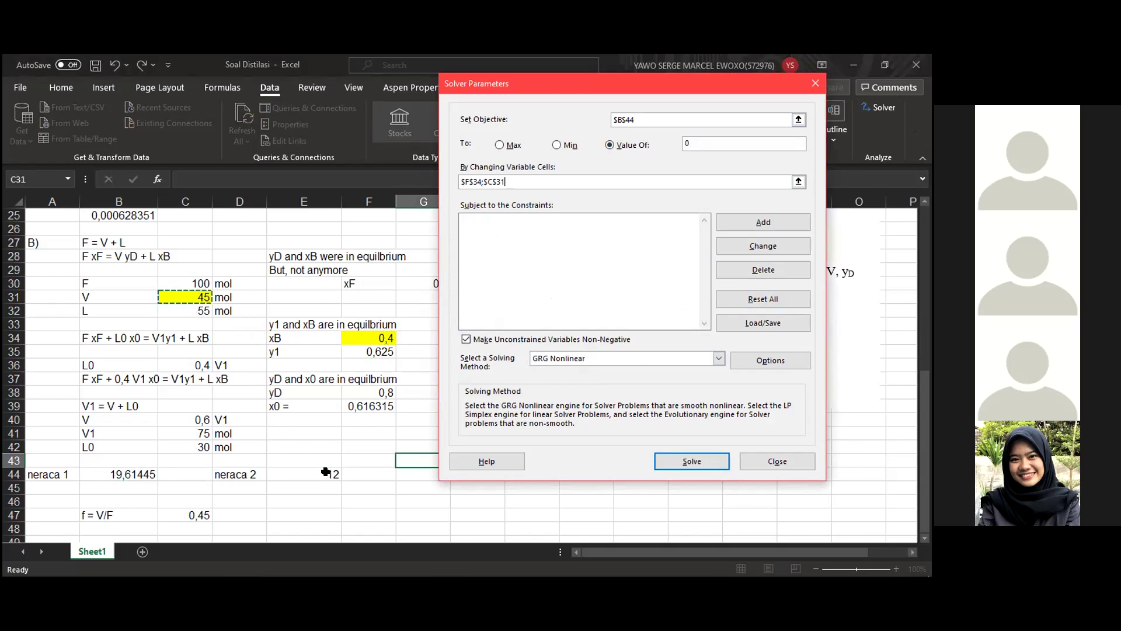
Add the Solver constraint E44 = 0, and solve the problem keeping the Solver solution
left_click(771, 222)
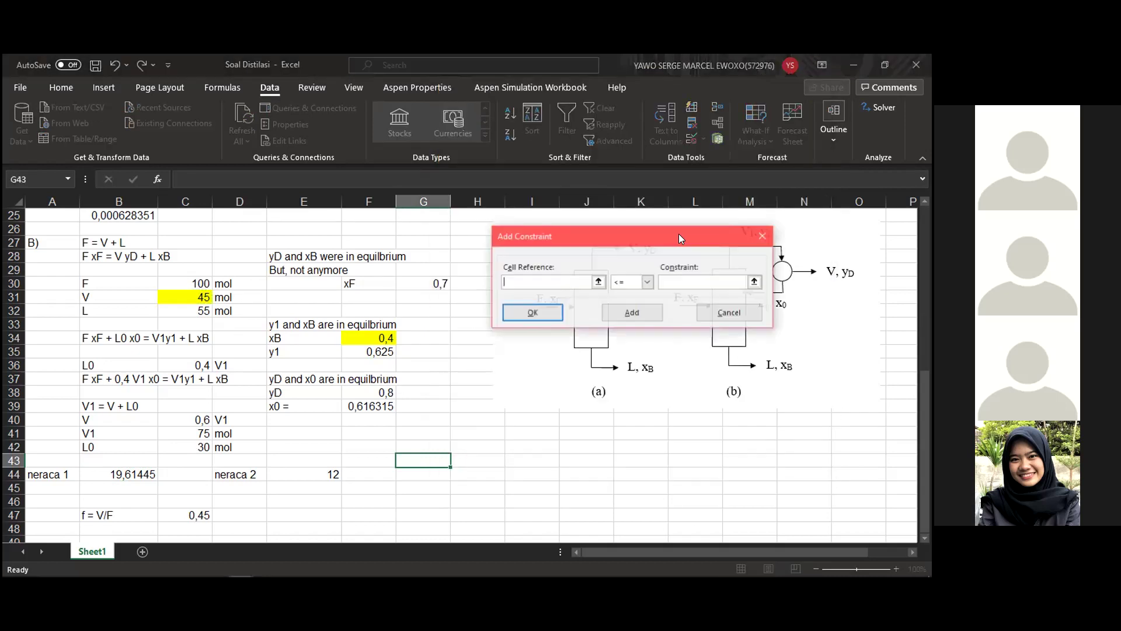
left_click(286, 474)
left_click(647, 282)
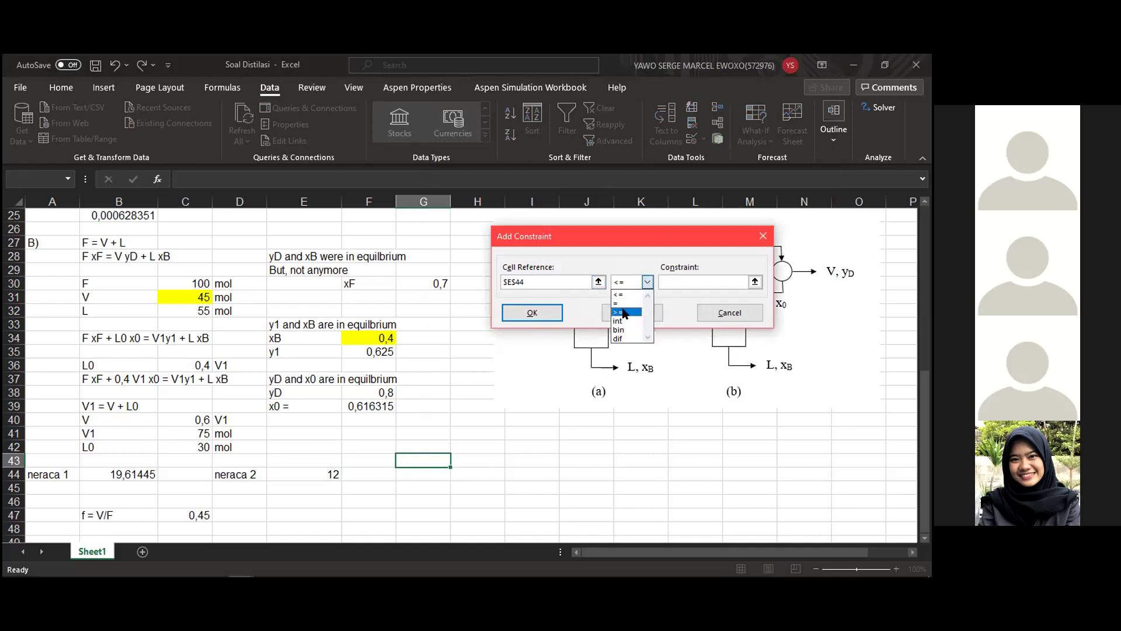
left_click(631, 304)
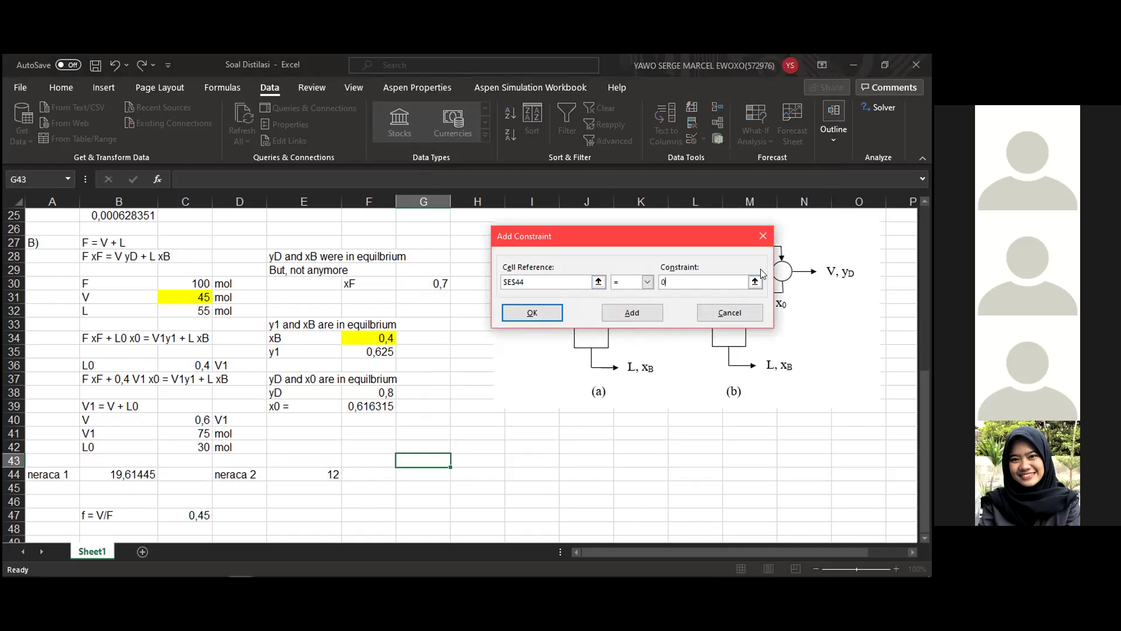
left_click(538, 314)
left_click(679, 457)
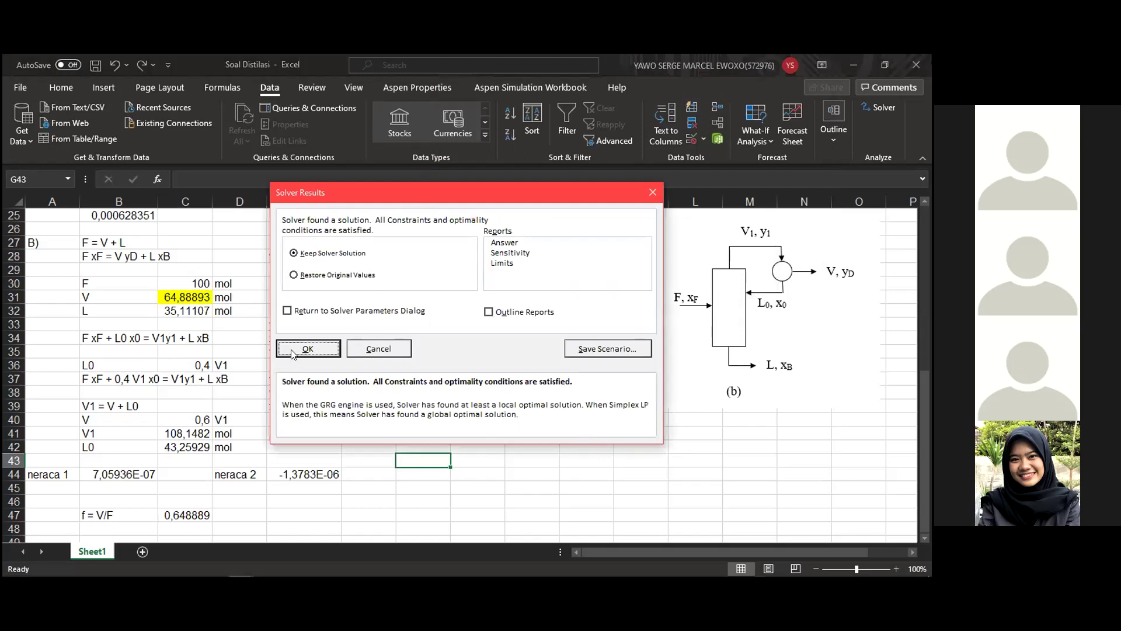
left_click(292, 353)
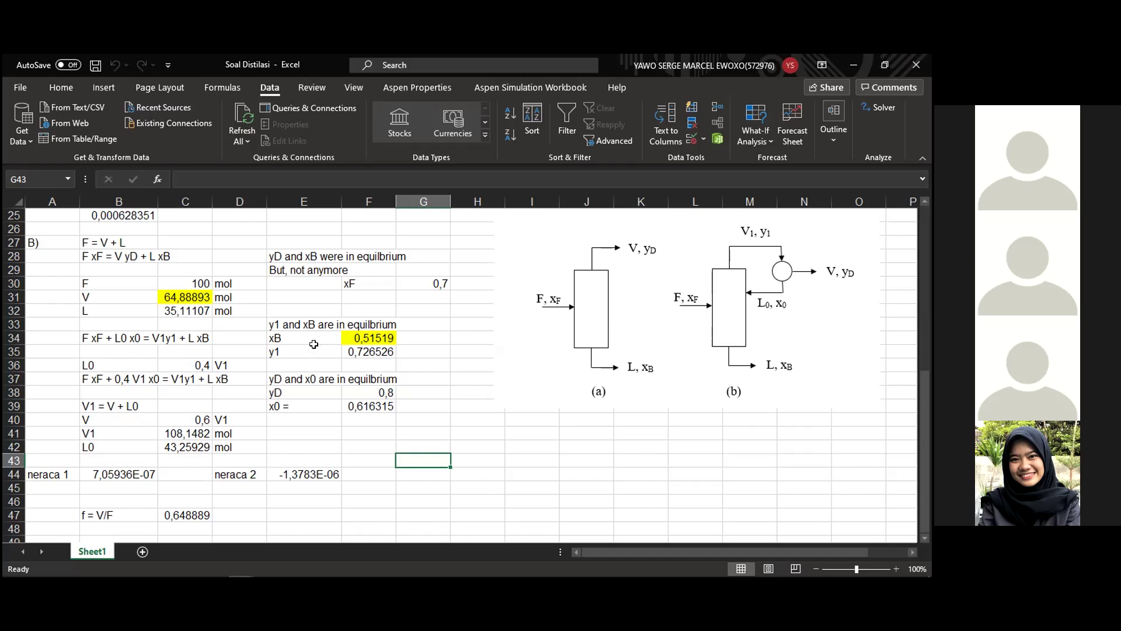
Examine the solved V and xB values in the highlighted cells C31 and F34
left_click(191, 292)
left_click(347, 338)
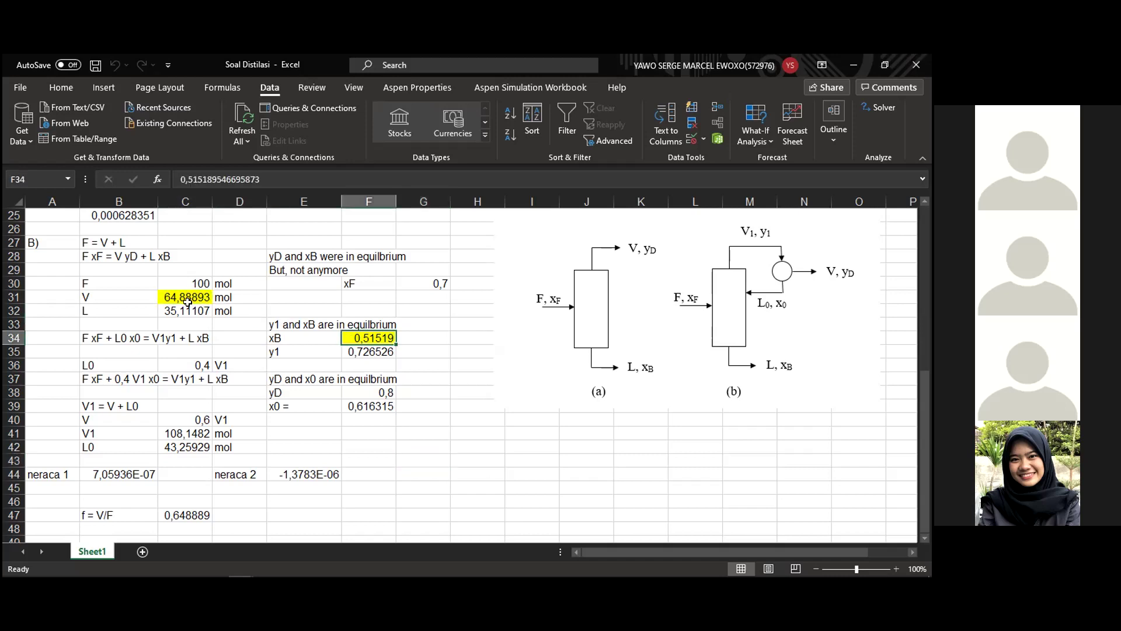
left_click(169, 296)
left_click(368, 336)
Clear all Solver options and cell selections again, and close Solver to return to part B's V cell
left_click(869, 107)
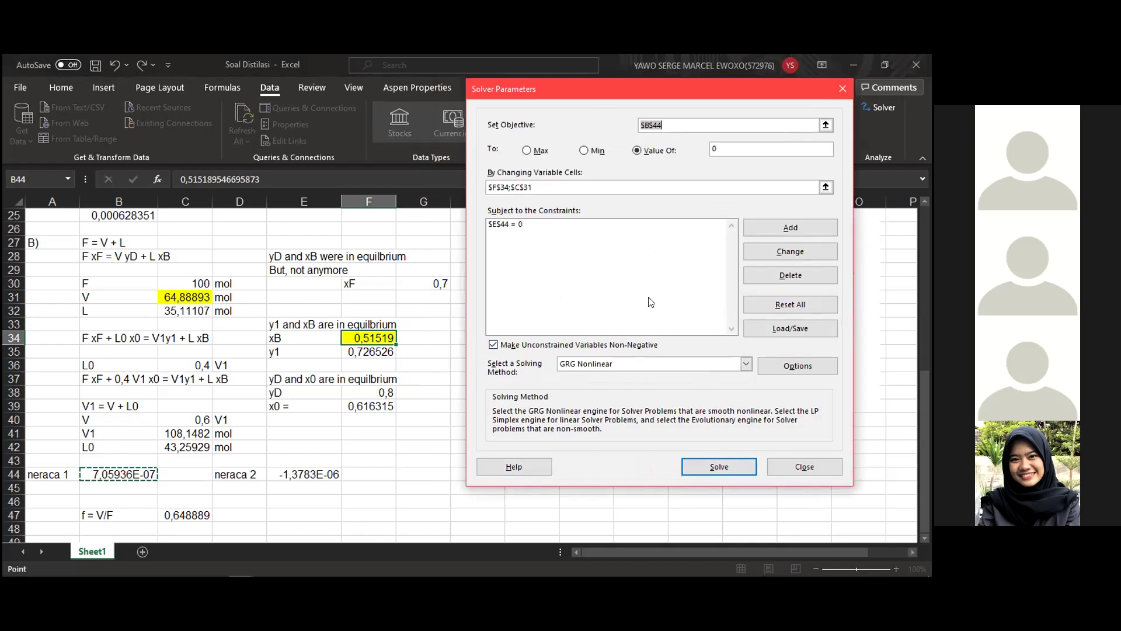
left_click(533, 190)
left_click(790, 304)
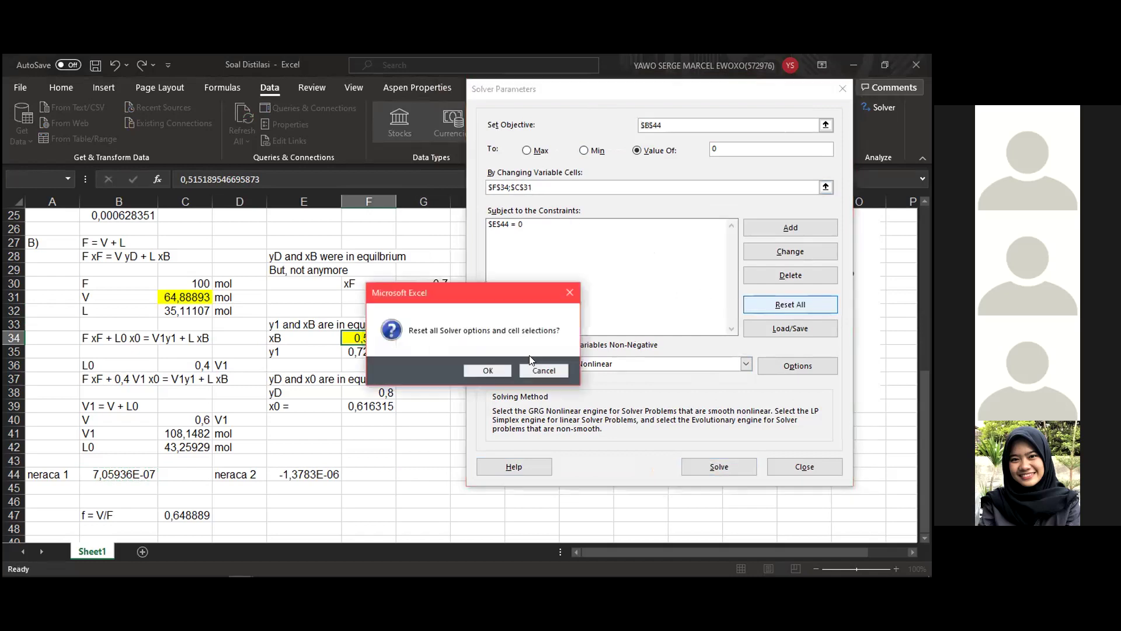
left_click(500, 372)
left_click(834, 89)
left_click(186, 291)
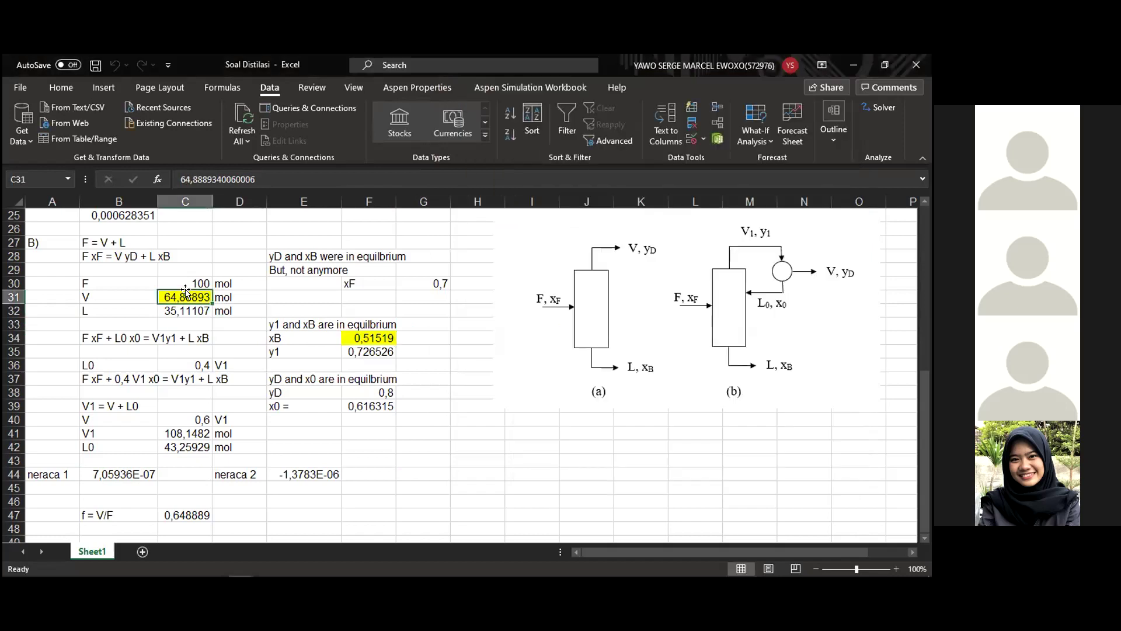
Set part B's V in C31 to 45 and xB in F34 to 0,4 as starting guesses
type("45")
key("Return")
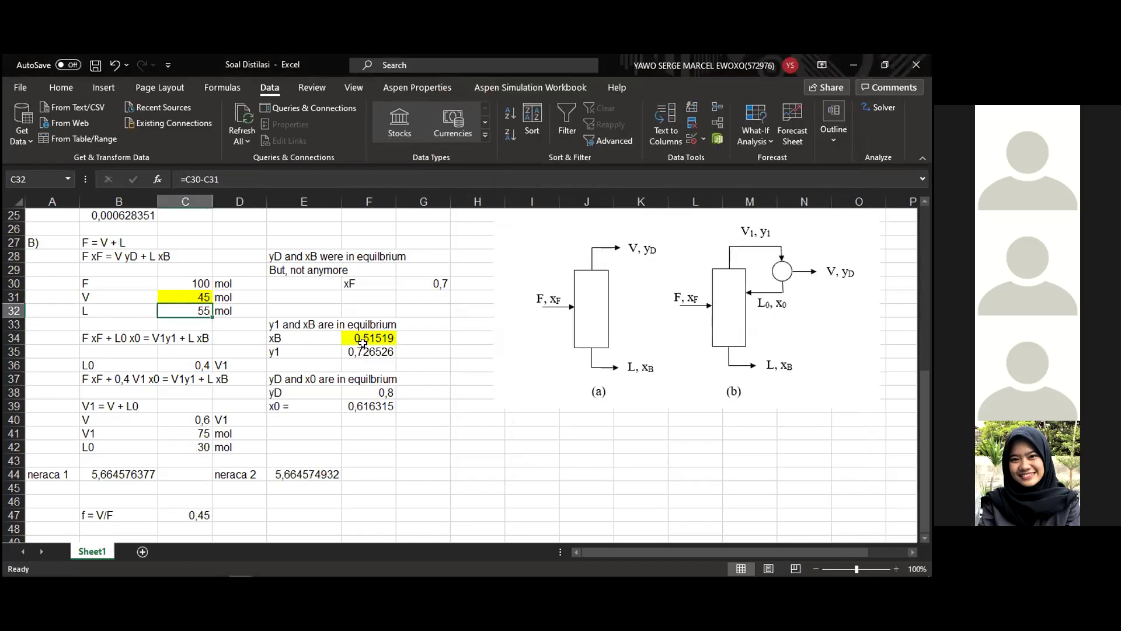
left_click(367, 333)
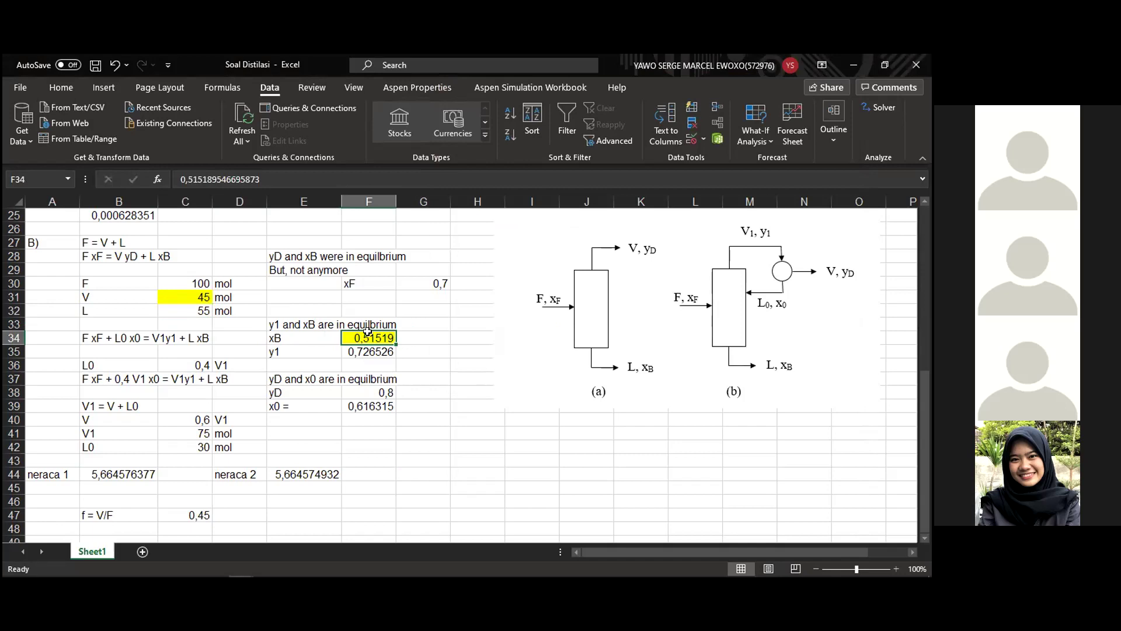
type("65")
key("BackSpace")
key("BackSpace")
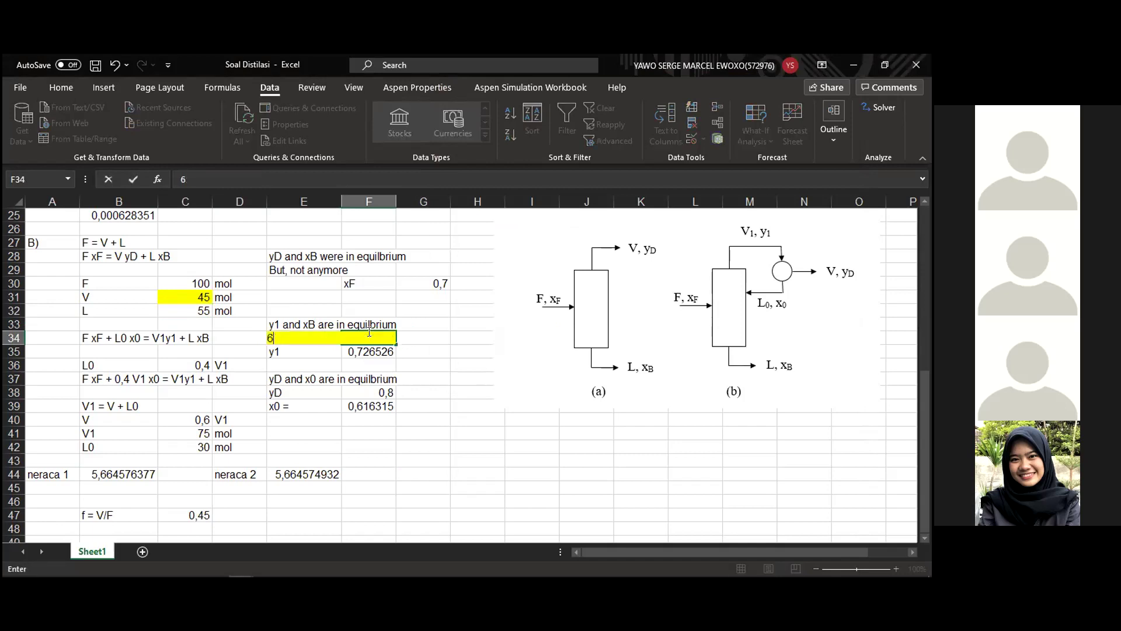
type("0,4")
key("Return")
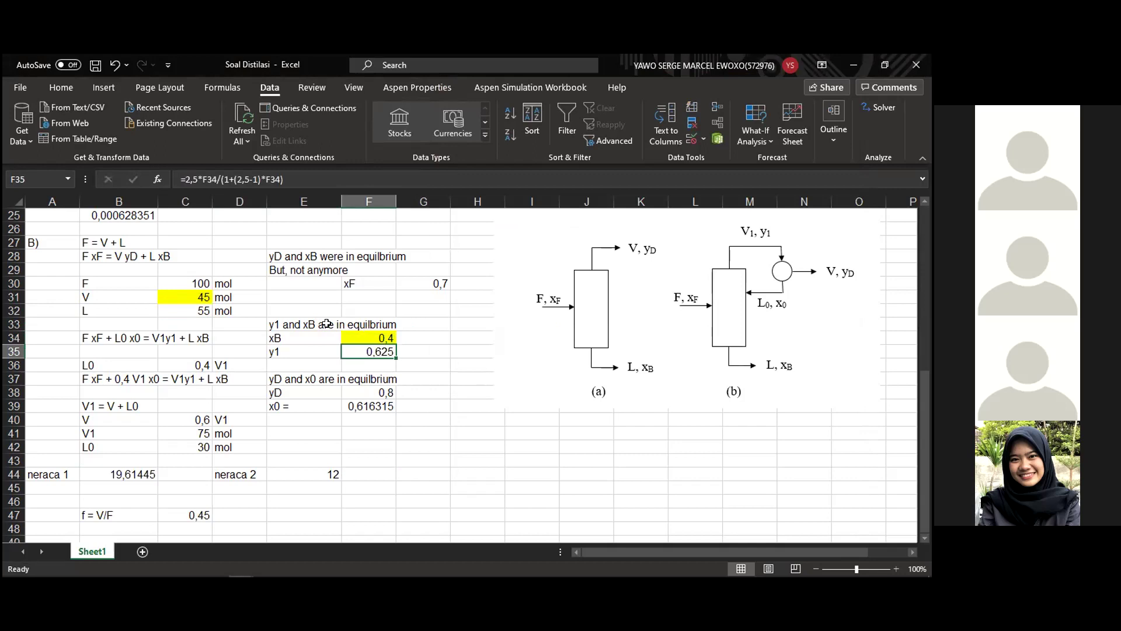
left_click(354, 337)
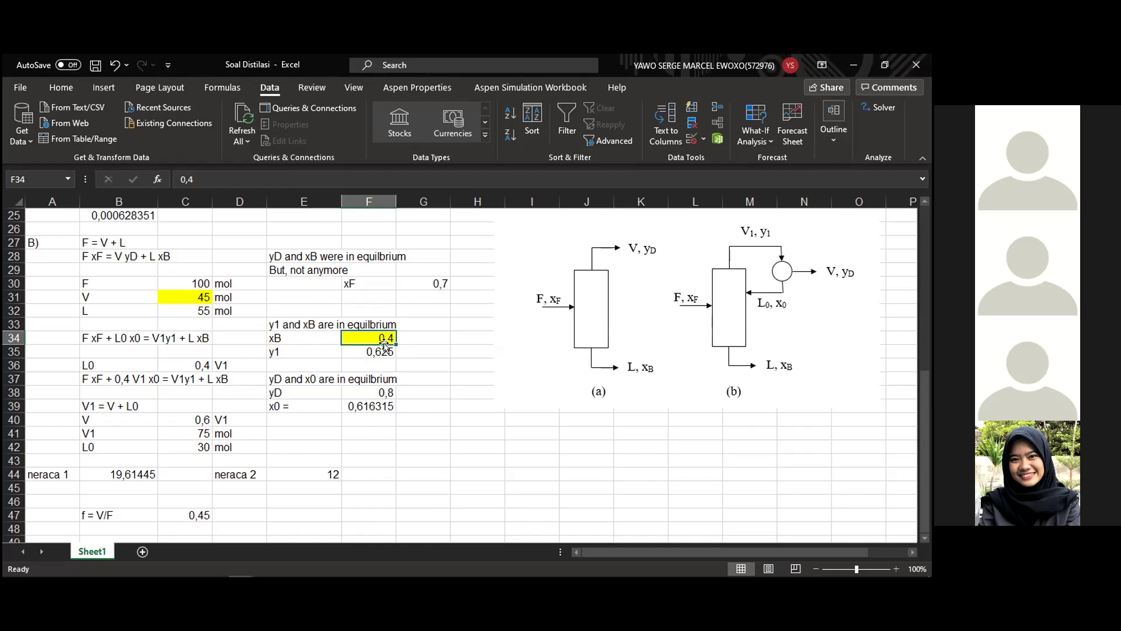
Set up Solver to bring neraca 1 in B44 to a value of 0 by changing cells C31 and F34
left_click(877, 107)
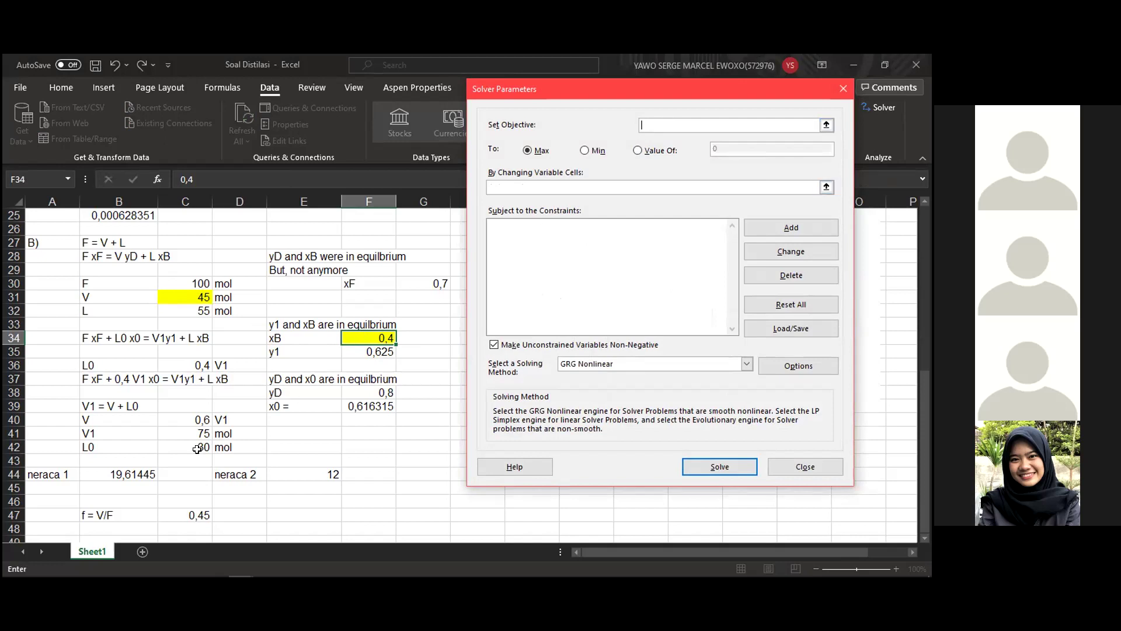
left_click(136, 473)
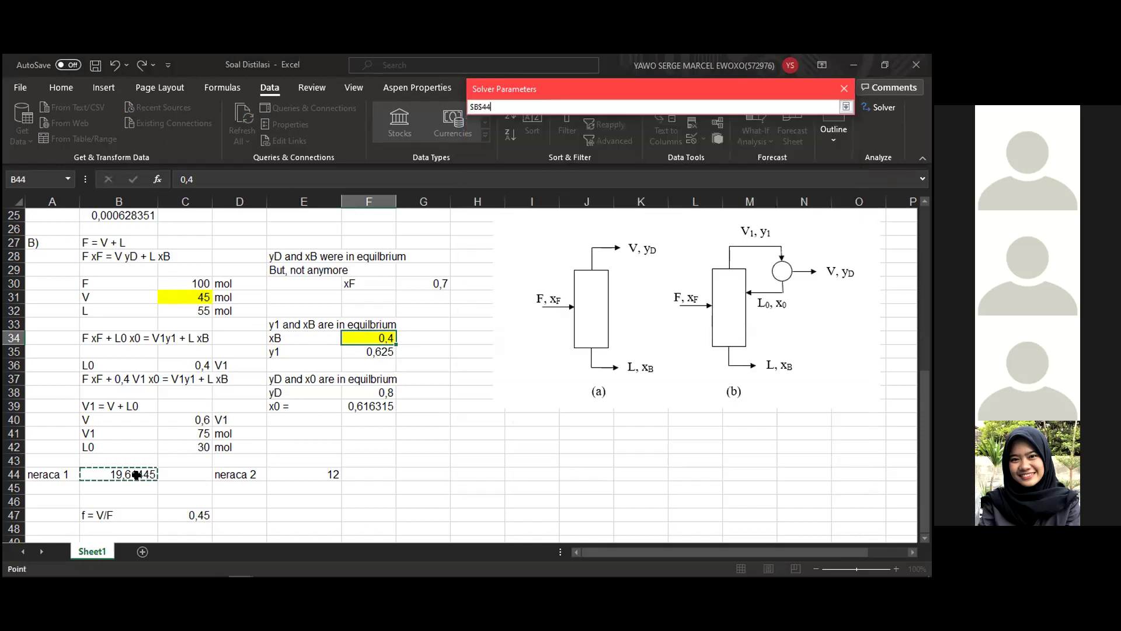
left_click(638, 150)
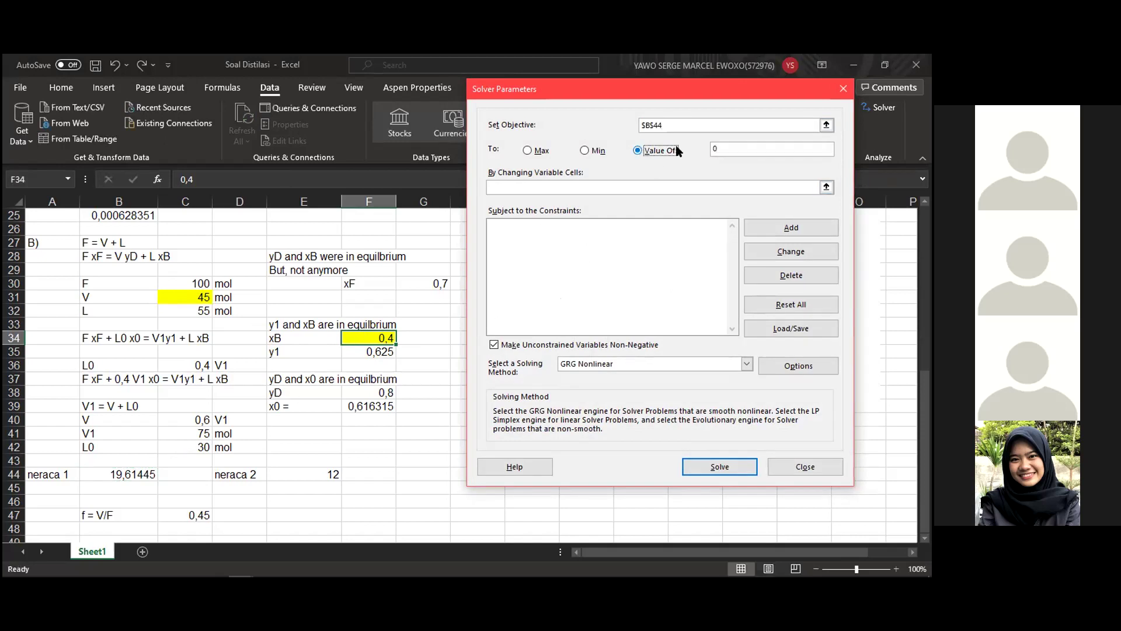
left_click(815, 187)
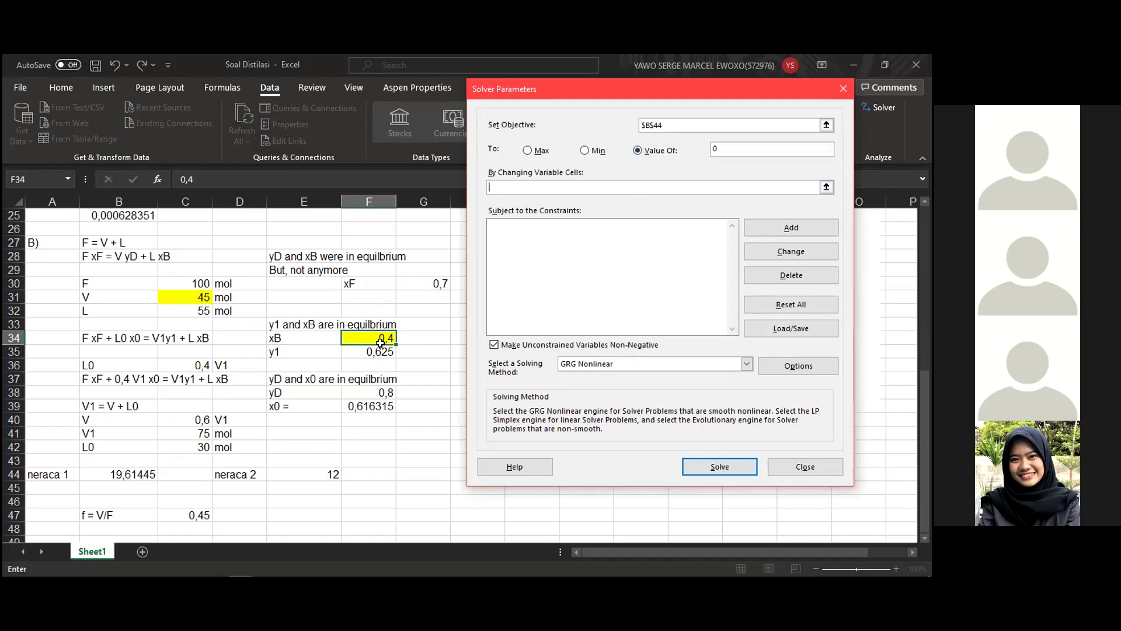
left_click(184, 294)
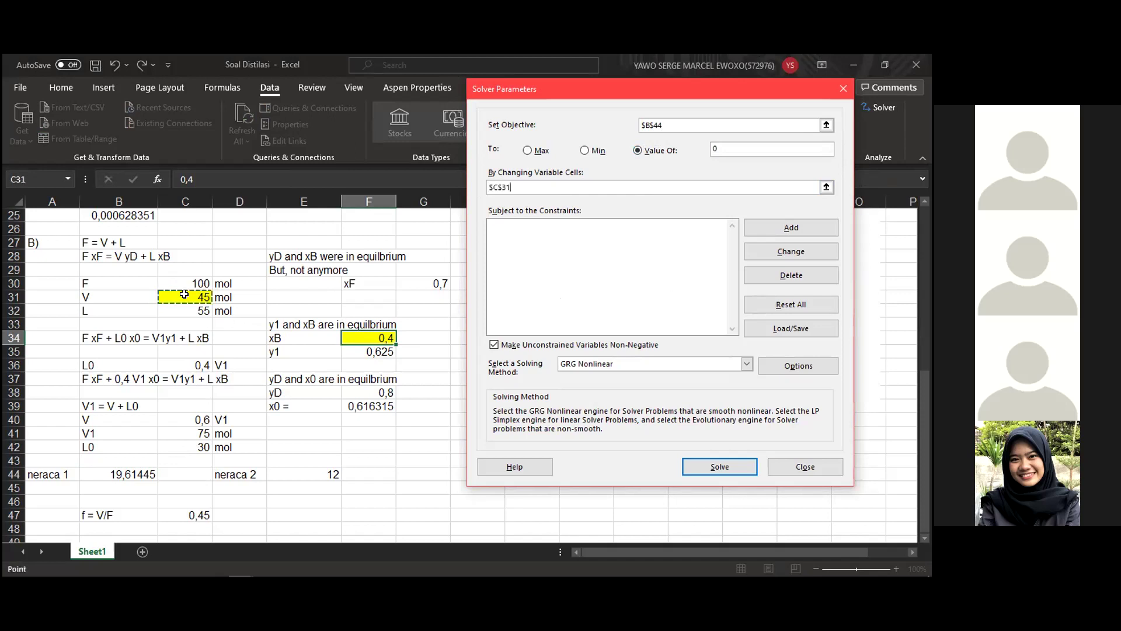
type(";")
left_click(369, 335)
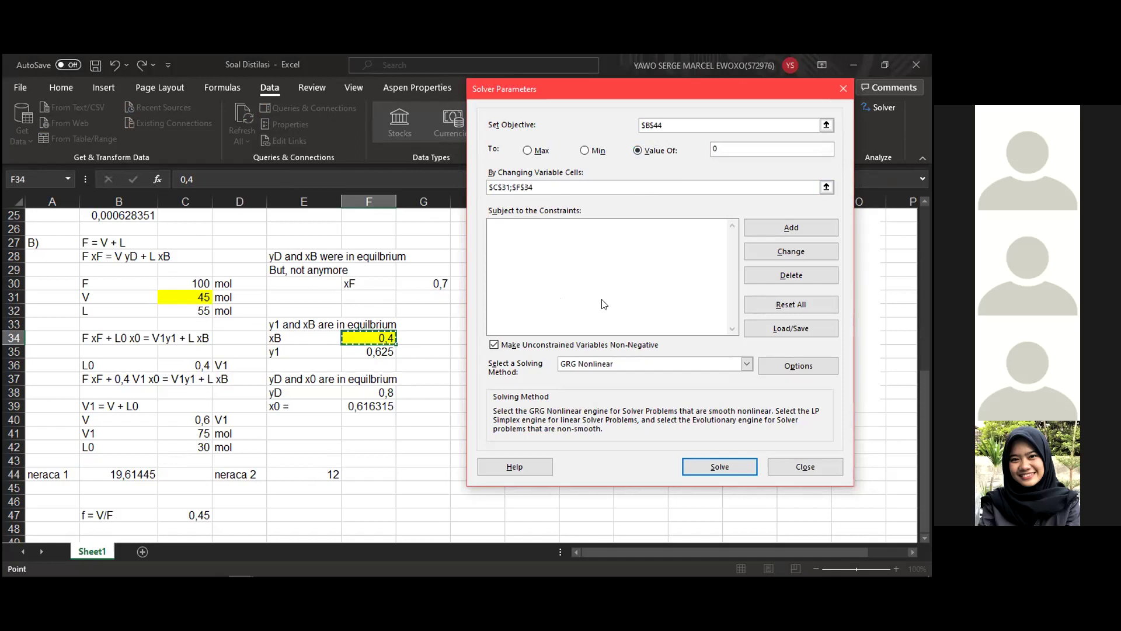
Constrain neraca 2 in E44 to equal 0, solve for V and xB, and keep the Solver solution
left_click(794, 227)
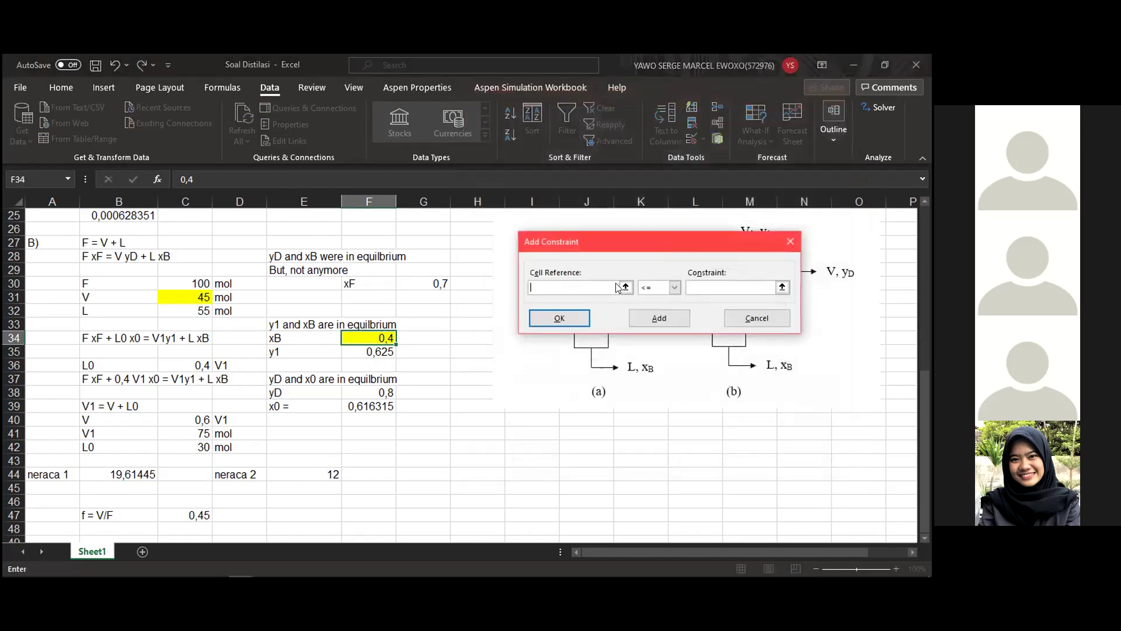
left_click(324, 476)
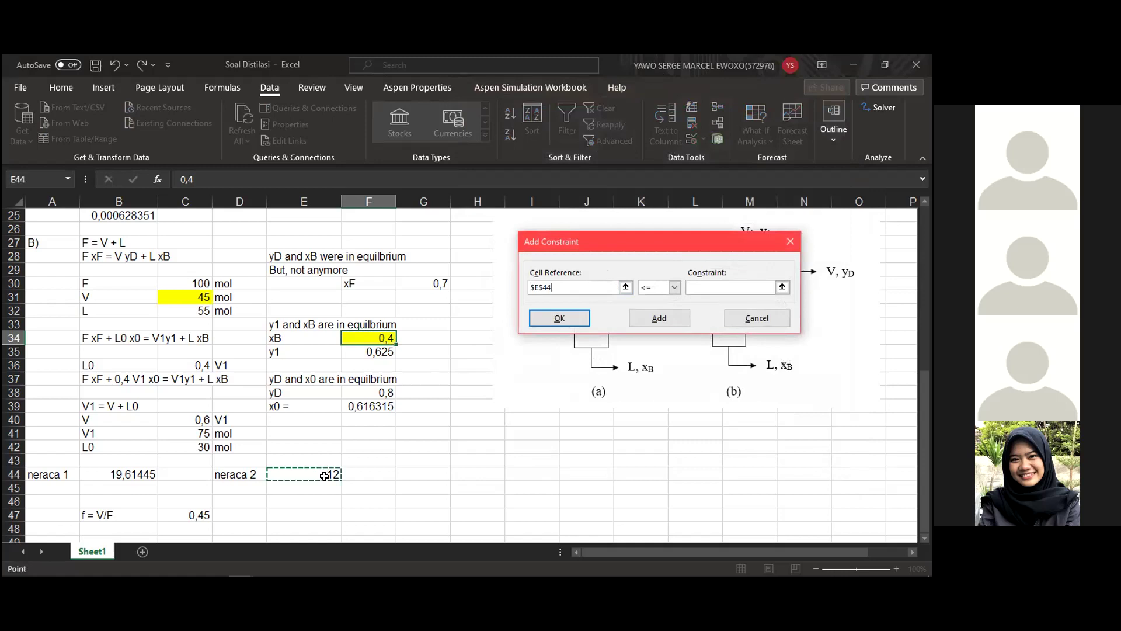
left_click(674, 288)
left_click(663, 310)
type("0")
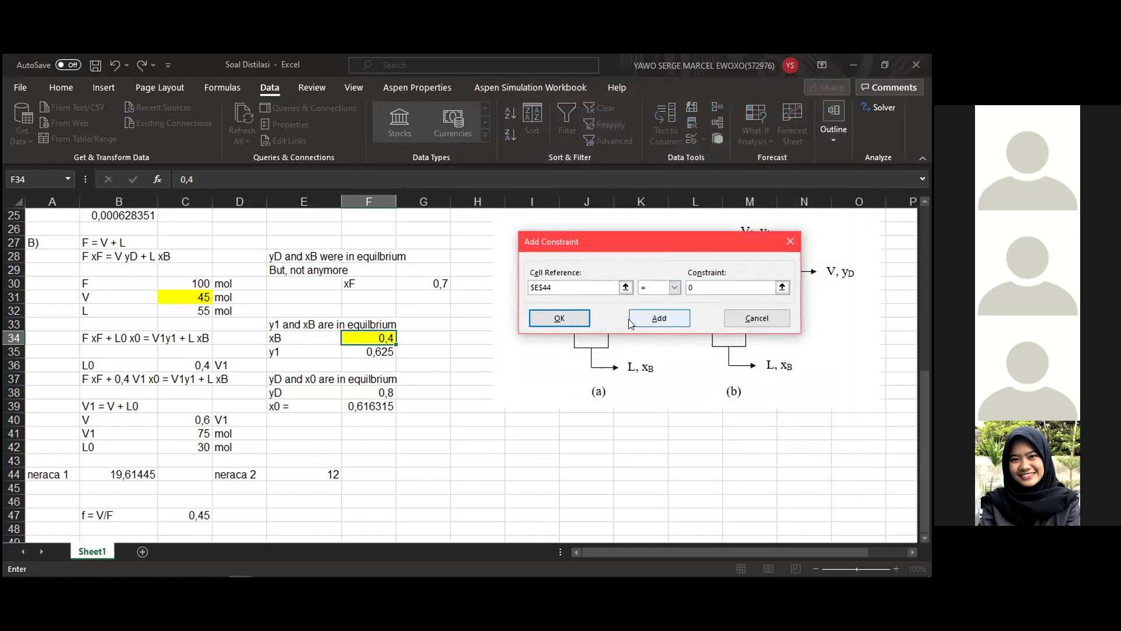
left_click(570, 319)
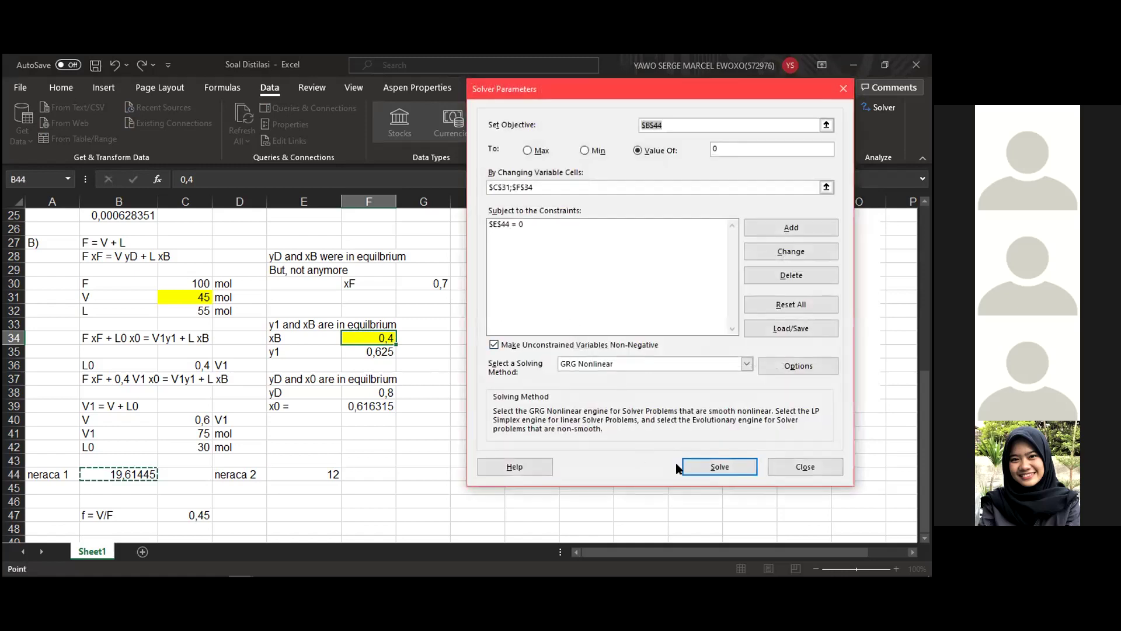
left_click(703, 469)
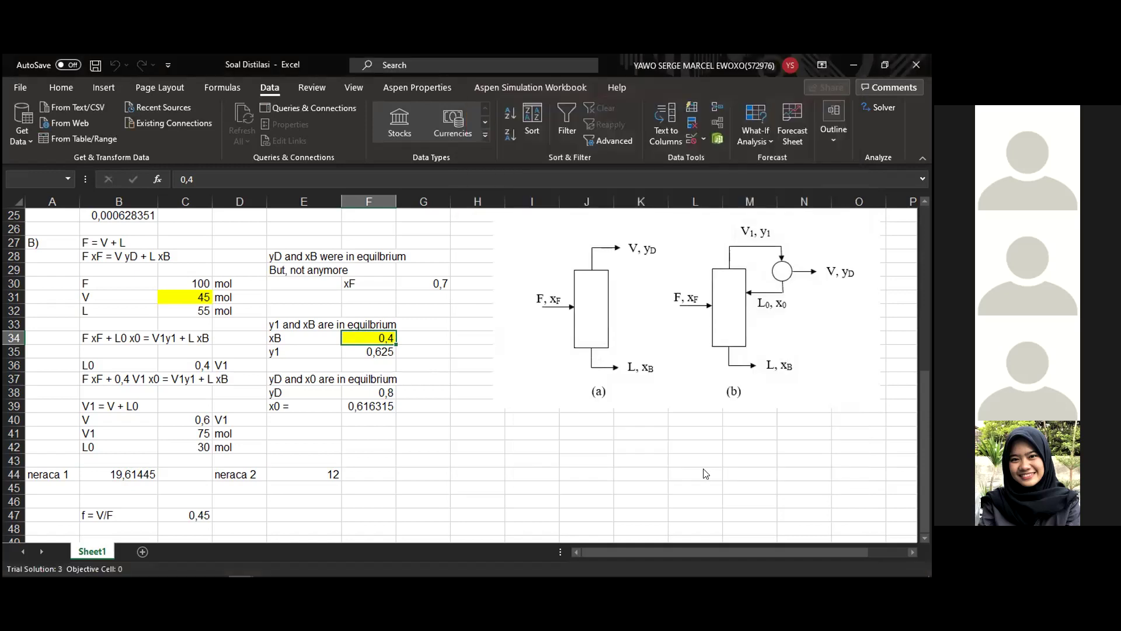
left_click(306, 349)
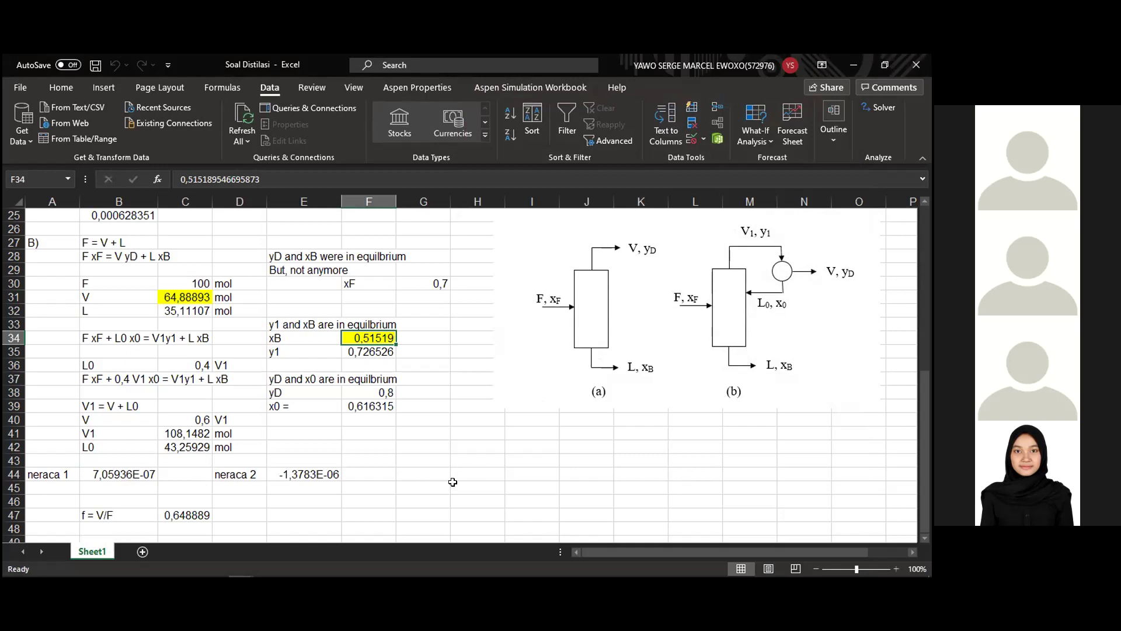
Check part B's L0 ratio, xB, f = V/F and yD cells after the Solver run
left_click(192, 365)
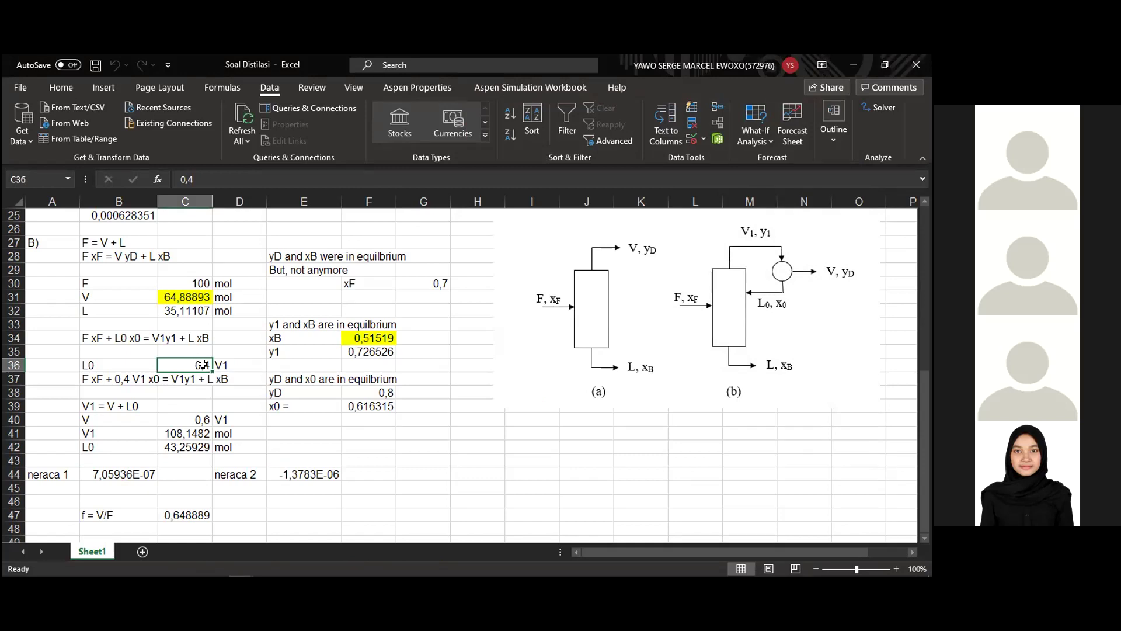
left_click(357, 335)
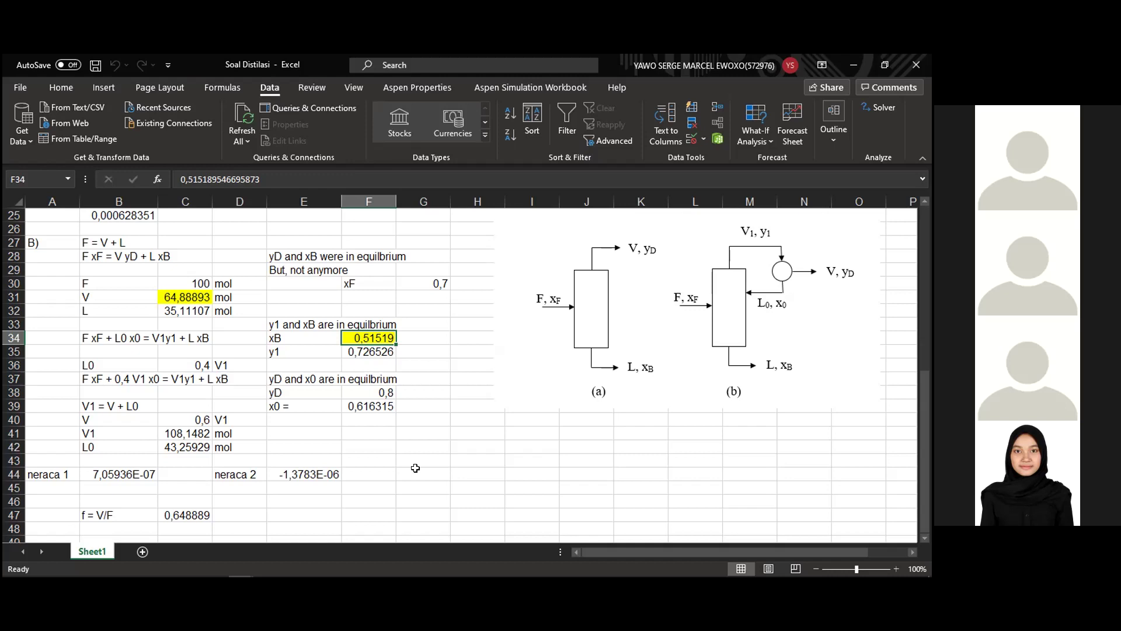
left_click(175, 513)
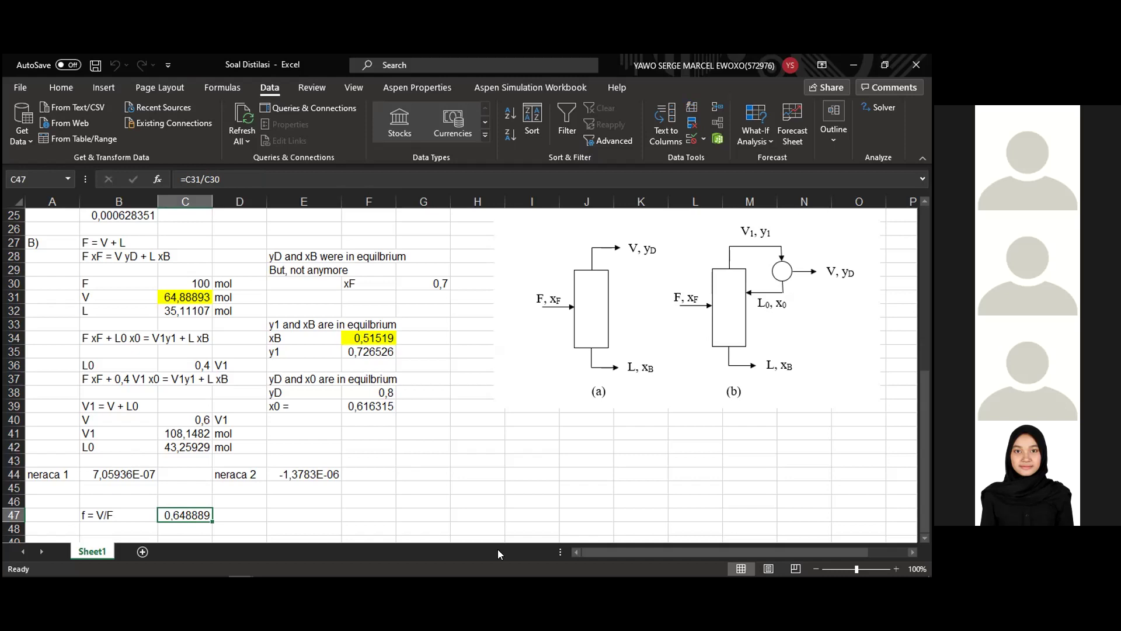
left_click(377, 392)
left_click_drag(379, 407, 377, 392)
Compare part A's yD, xB, V and L values with part B's equilibrium relations, balances and the flash diagrams
scroll(478, 366, "up", 8)
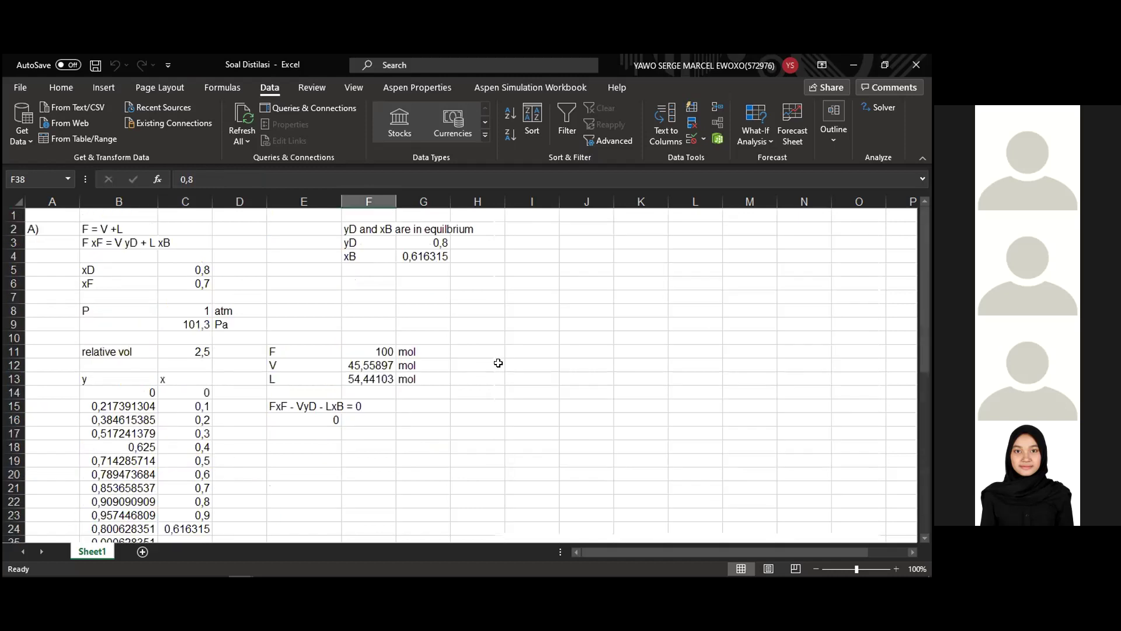
scroll(694, 372, "down", 5)
scroll(694, 372, "down", 7)
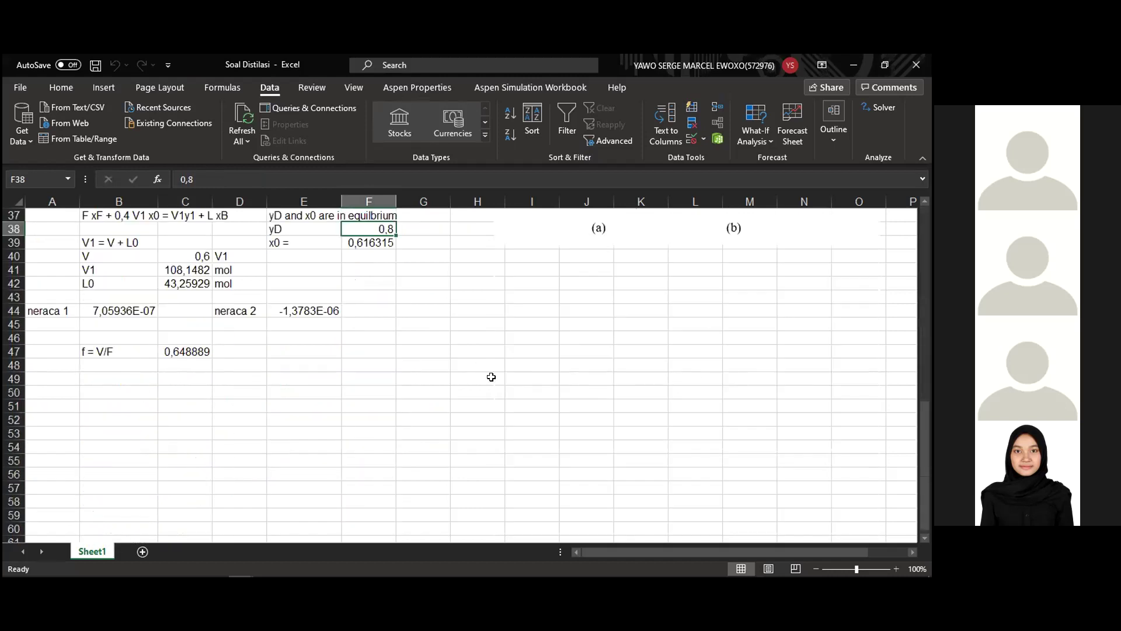
scroll(491, 376, "up", 12)
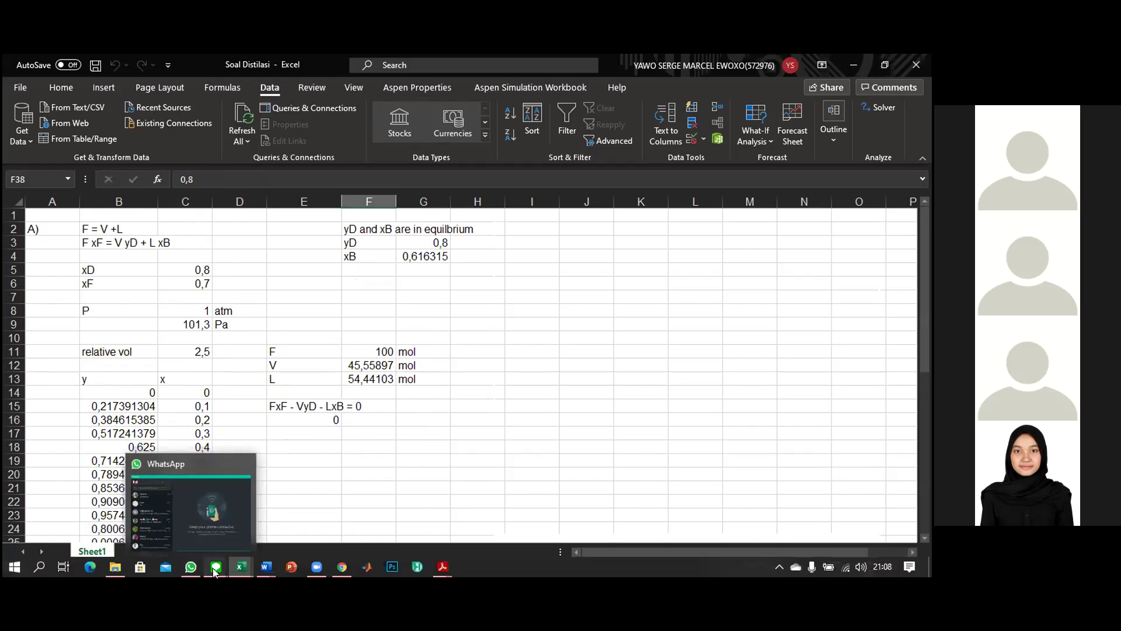
mouse_move(237, 571)
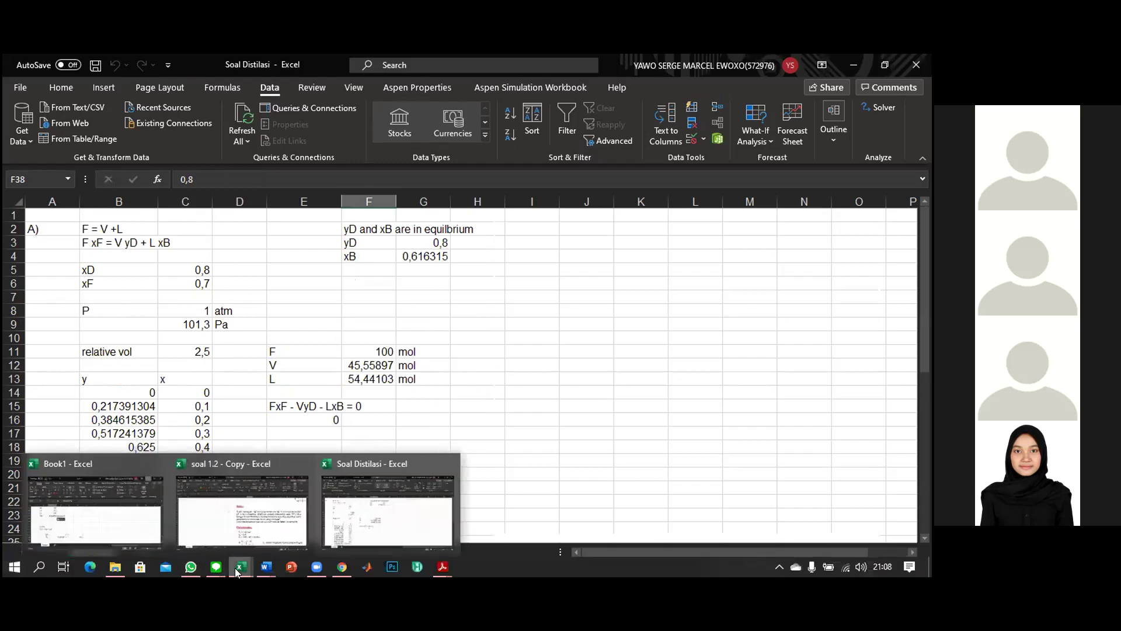
left_click(608, 403)
scroll(540, 425, "down", 3)
scroll(540, 425, "down", 5)
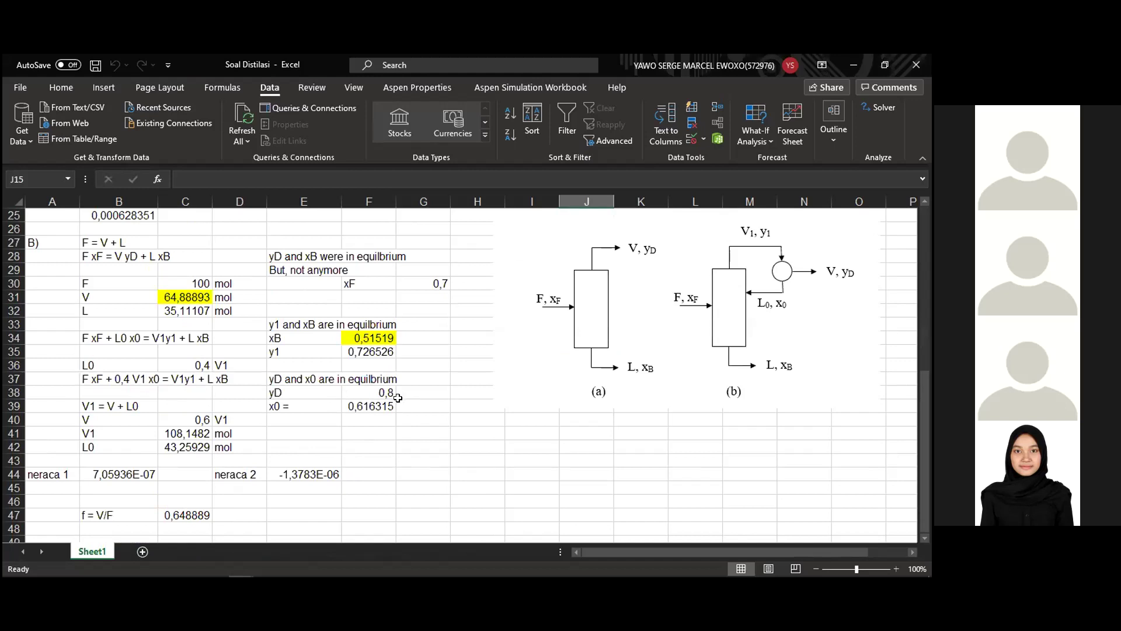
scroll(394, 397, "up", 8)
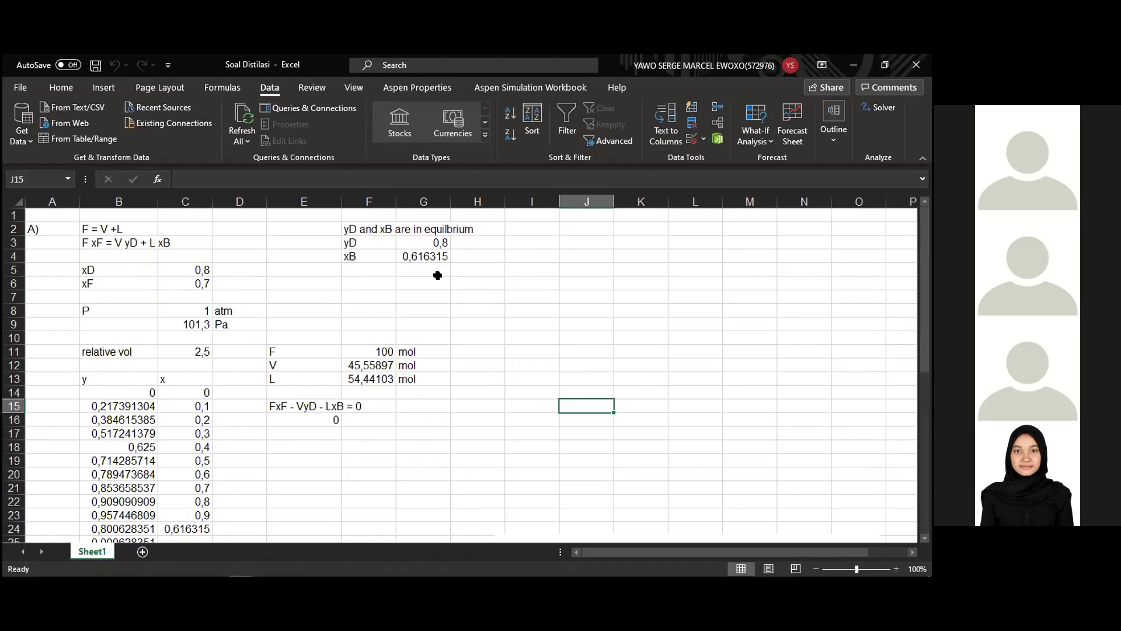
scroll(439, 278, "down", 6)
scroll(439, 279, "up", 5)
scroll(352, 312, "down", 12)
scroll(538, 350, "up", 5)
scroll(631, 357, "down", 1)
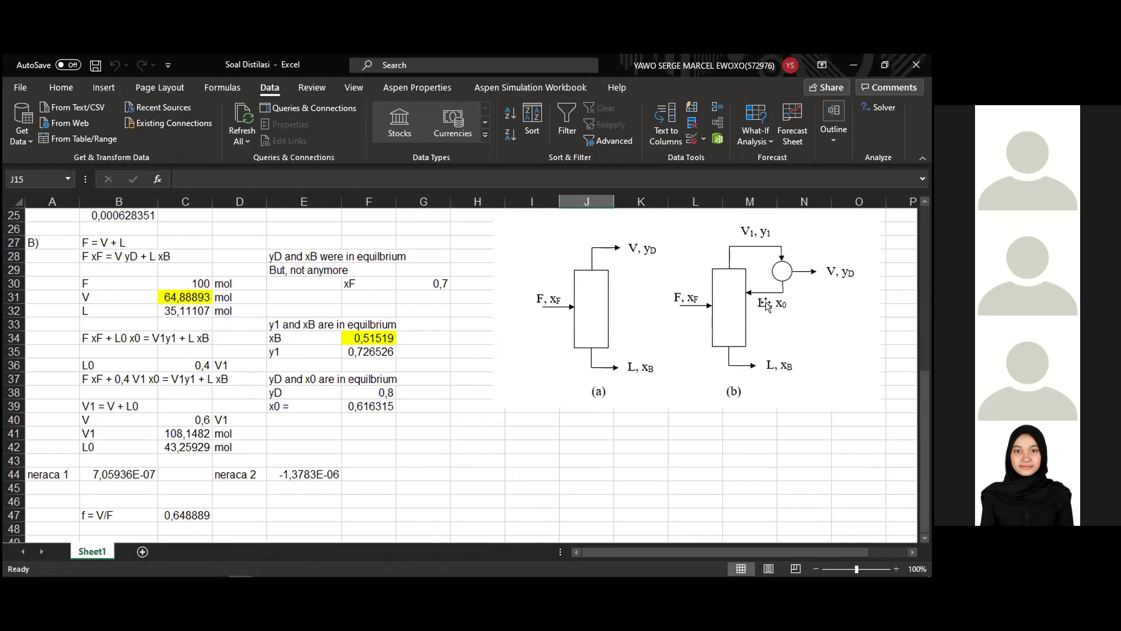
scroll(359, 338, "up", 4)
scroll(359, 338, "up", 4)
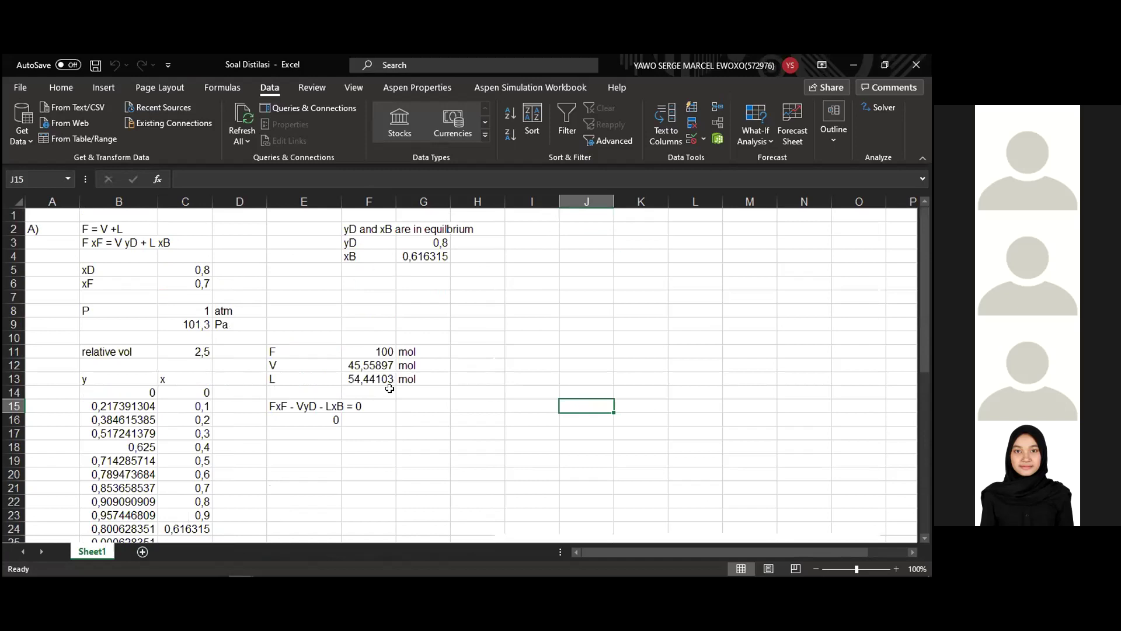
Add the note "dari grafik" in G39 beside part B's x0 value
scroll(391, 388, "down", 9)
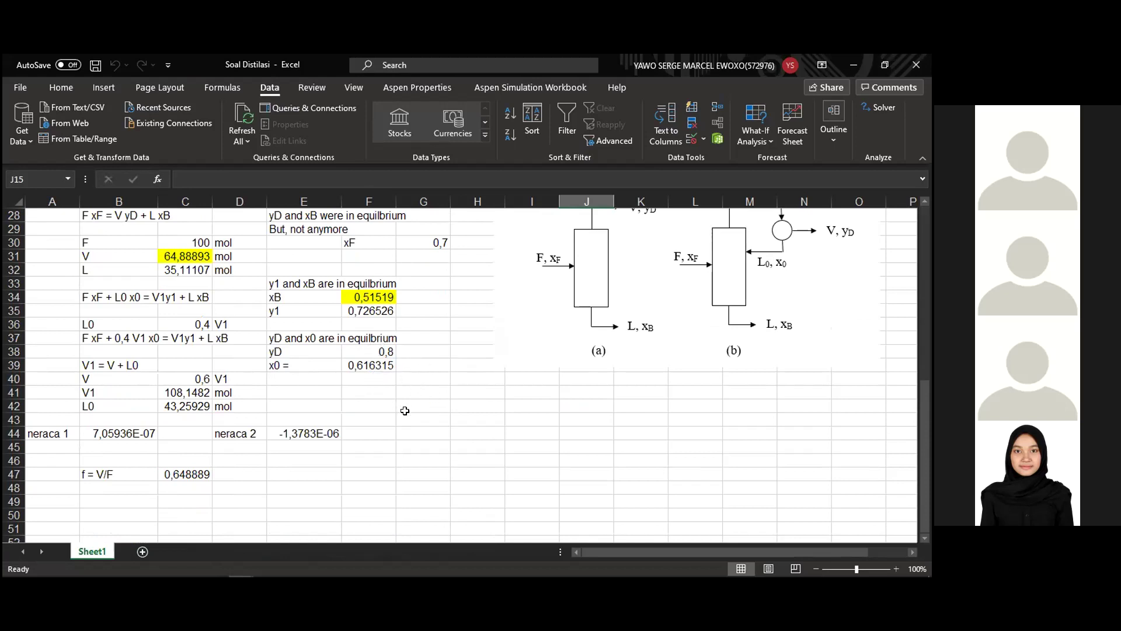
left_click(423, 360)
type("dari grafik")
key("Return")
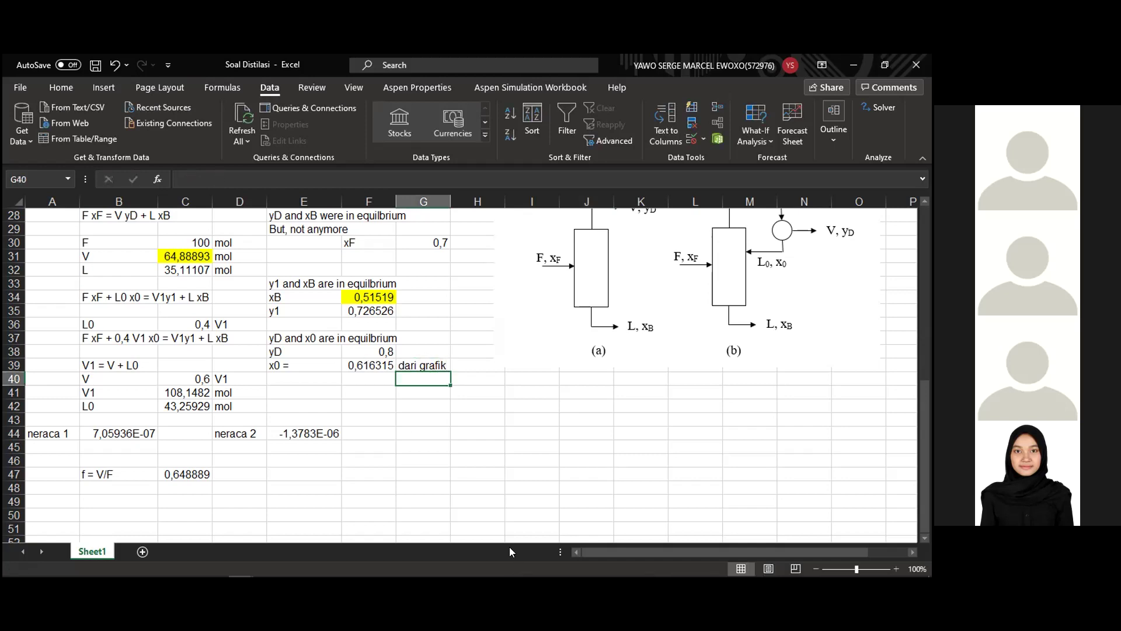
left_click(520, 484)
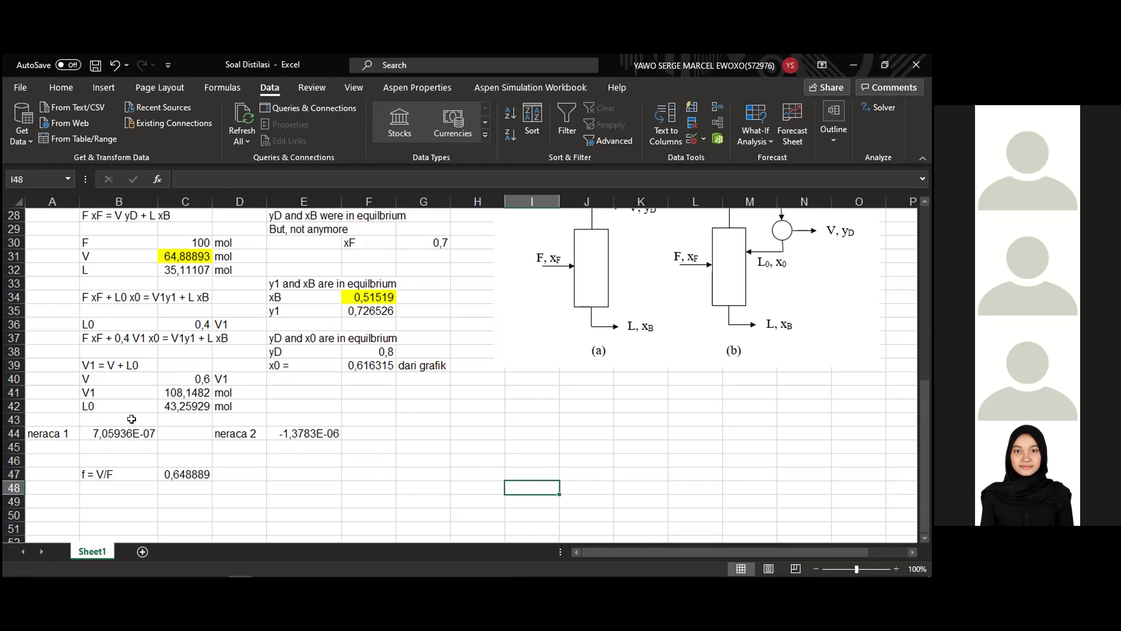
Inspect the neraca 1 formula in B44 and the cells it references, leaving the formula as it is
left_click(117, 433)
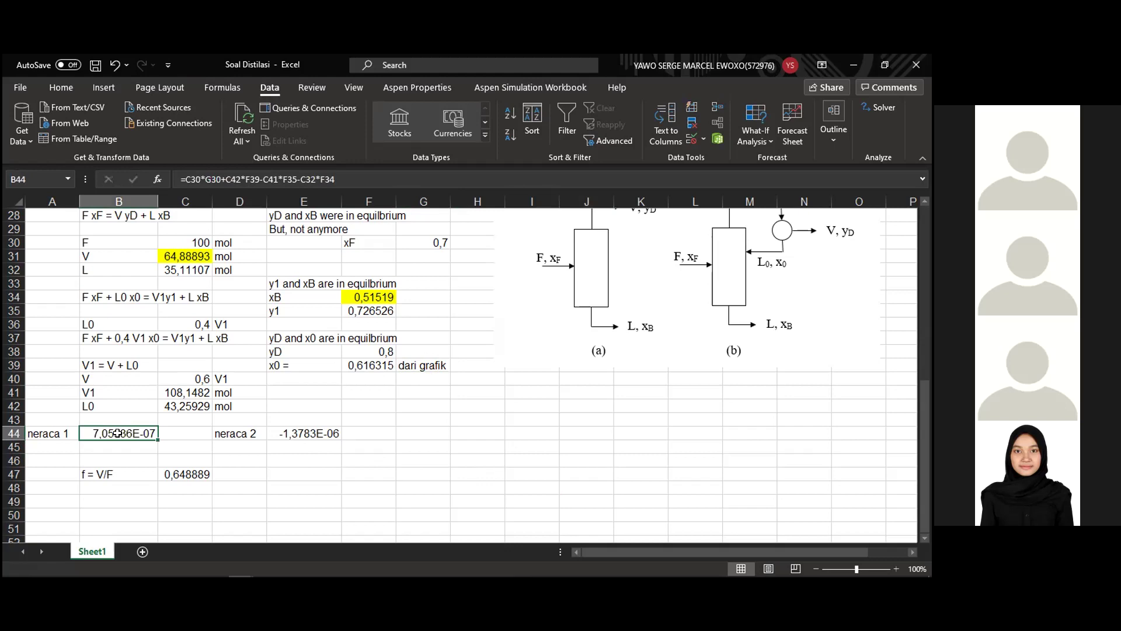
double_click(117, 433)
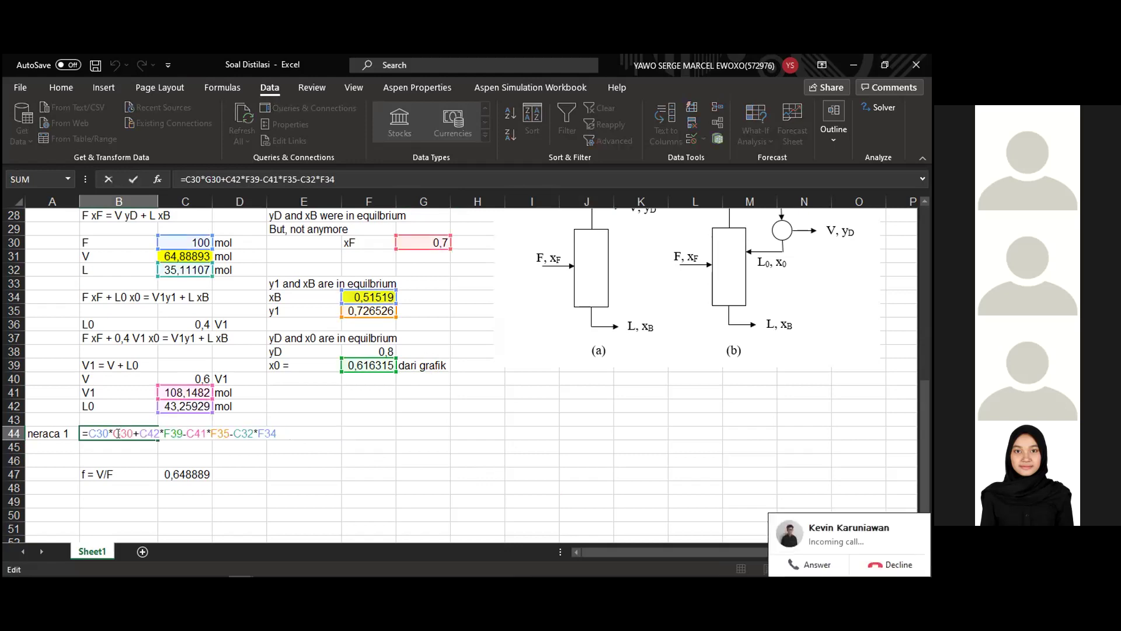
key("Return")
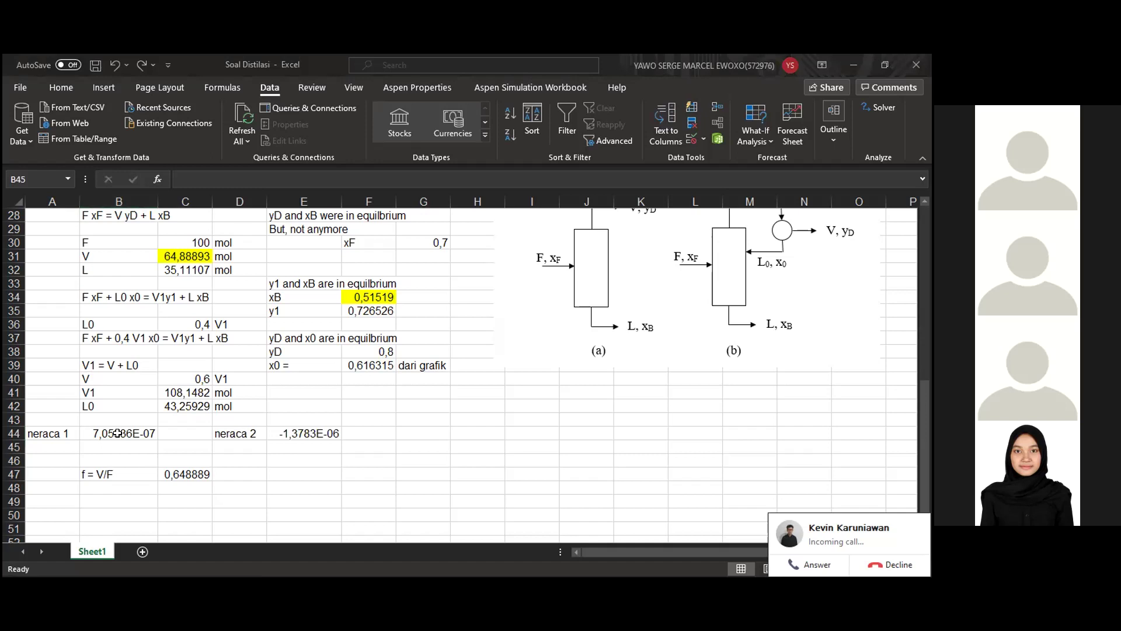
Answer the incoming voice call
left_click(815, 564)
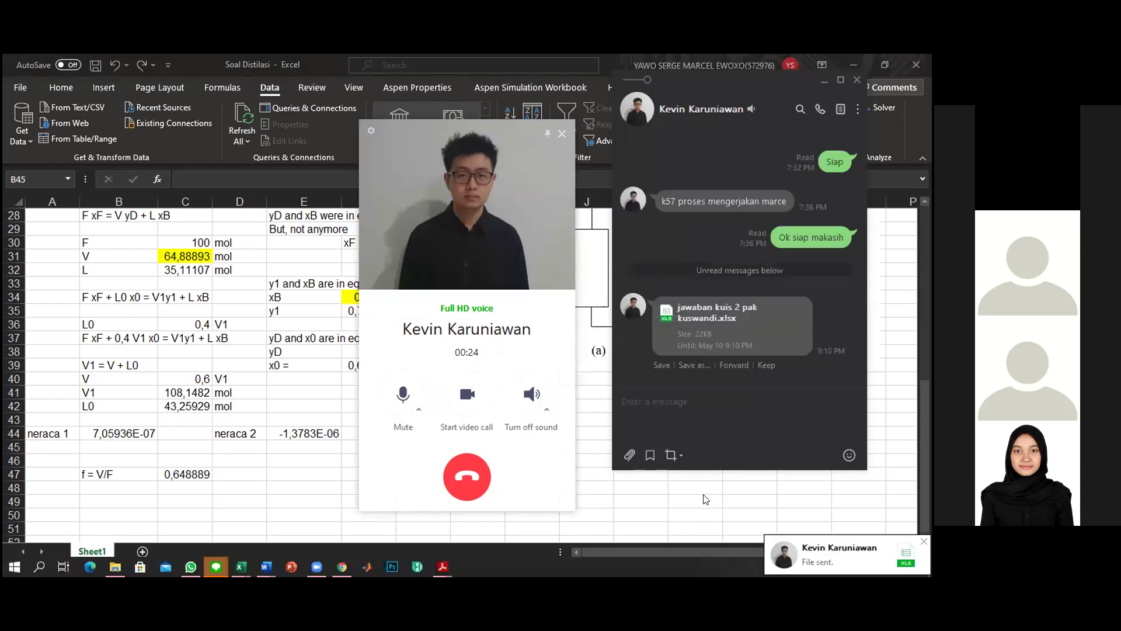
Save the received "jawaban kuis 2" workbook in the Quiz 2 folder and show that folder in File Explorer
left_click(695, 366)
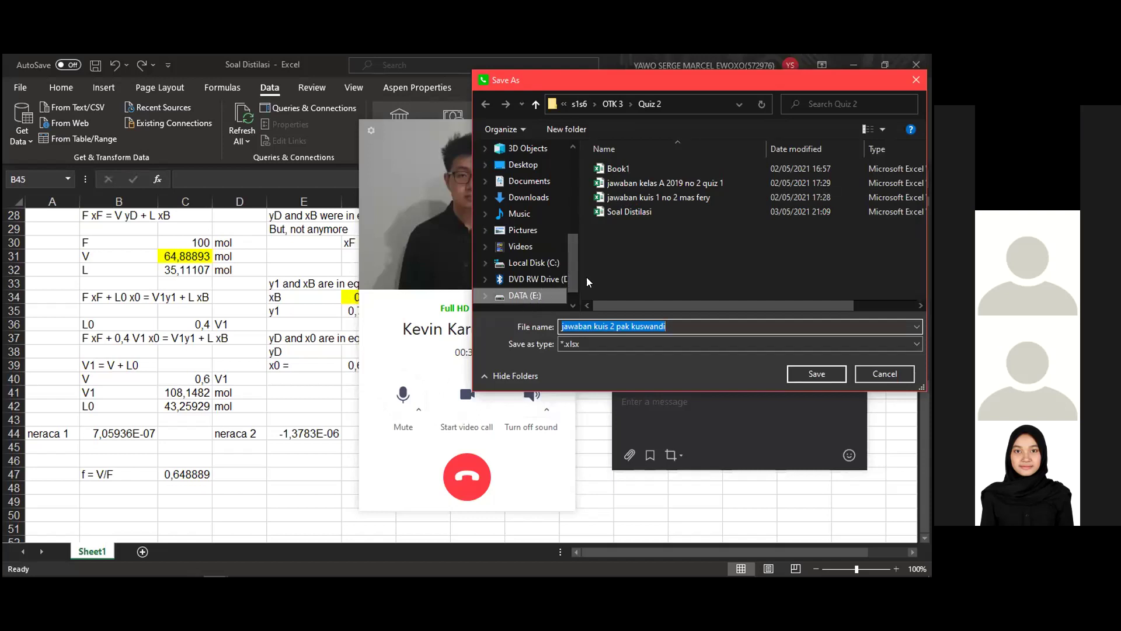
left_click(809, 373)
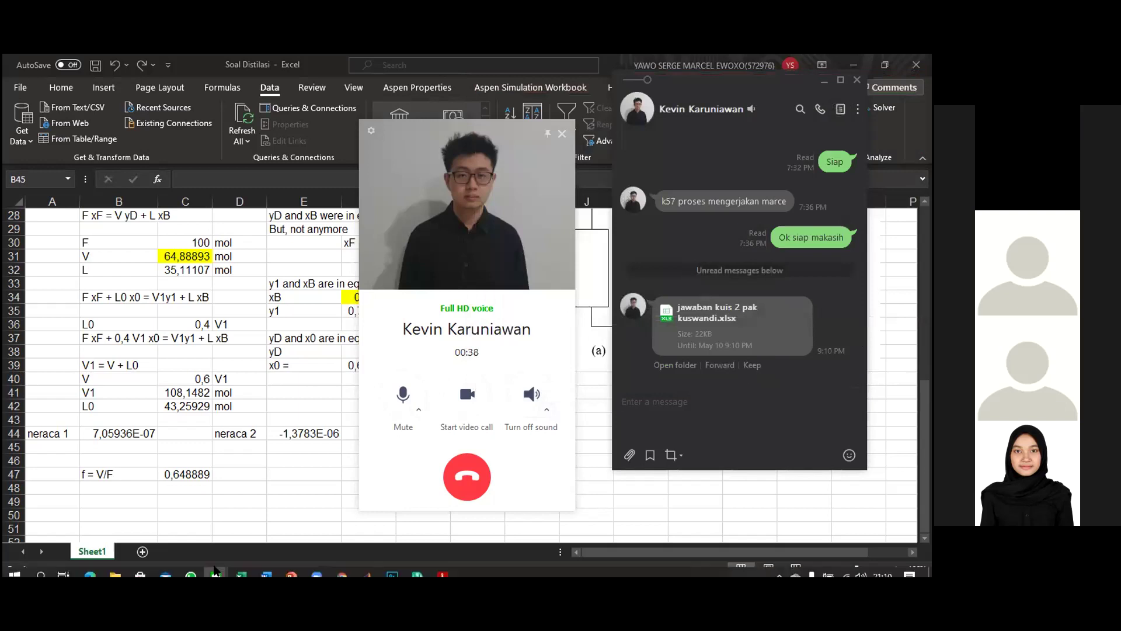
mouse_move(202, 569)
mouse_move(115, 566)
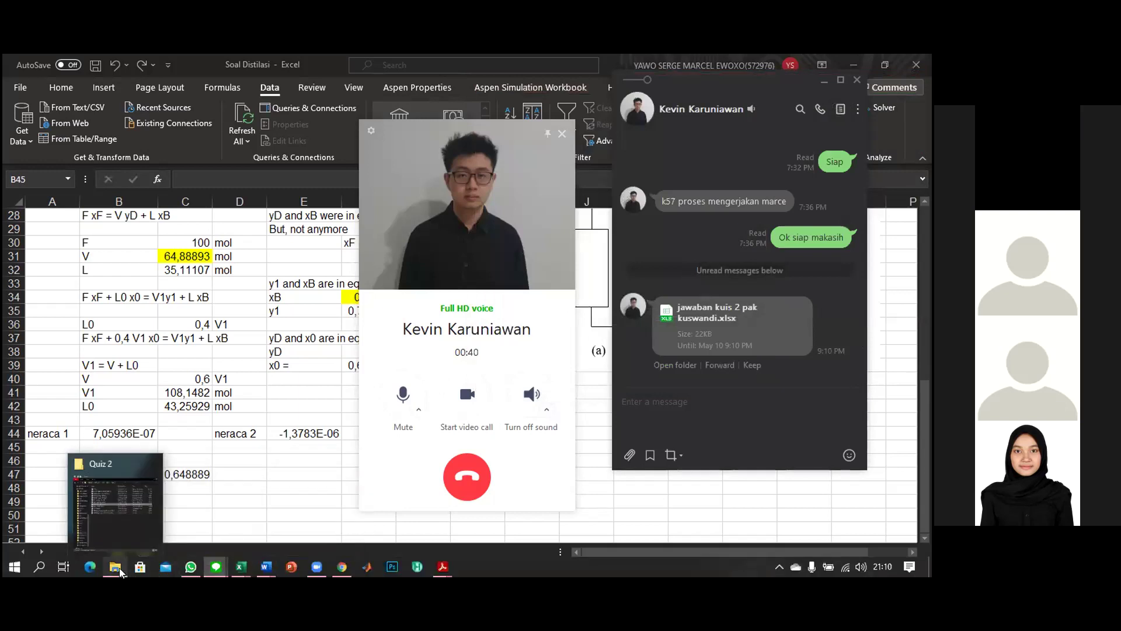
left_click(161, 534)
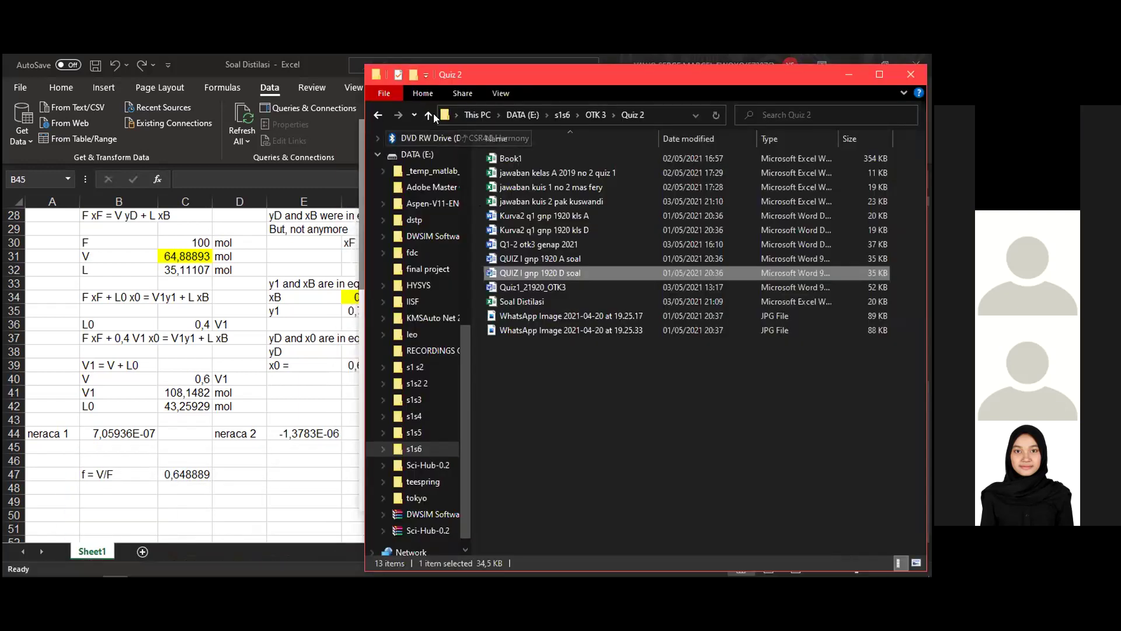
left_click(430, 114)
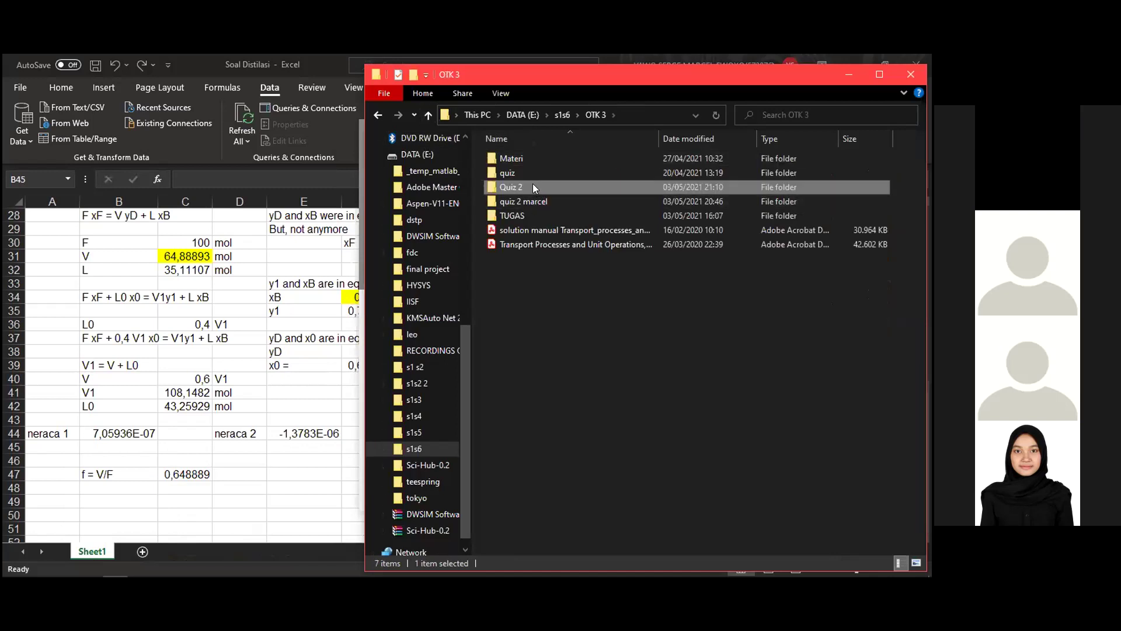
double_click(533, 187)
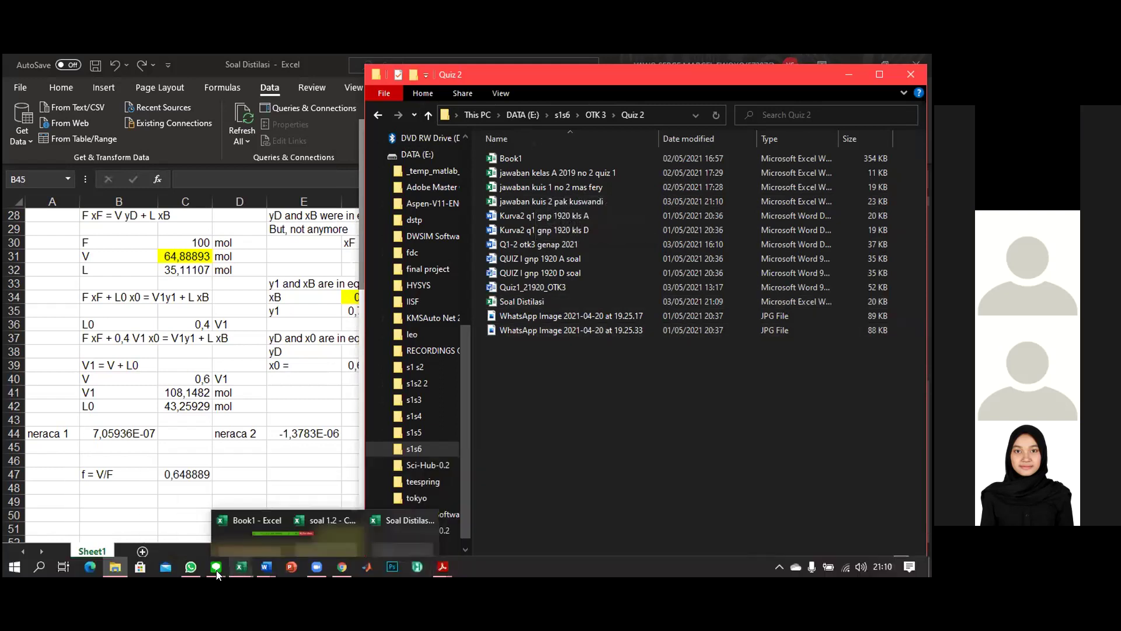
Bring up the chat containing the received workbook and move its window clear of the Quiz 2 file list
mouse_move(218, 571)
left_click(324, 514)
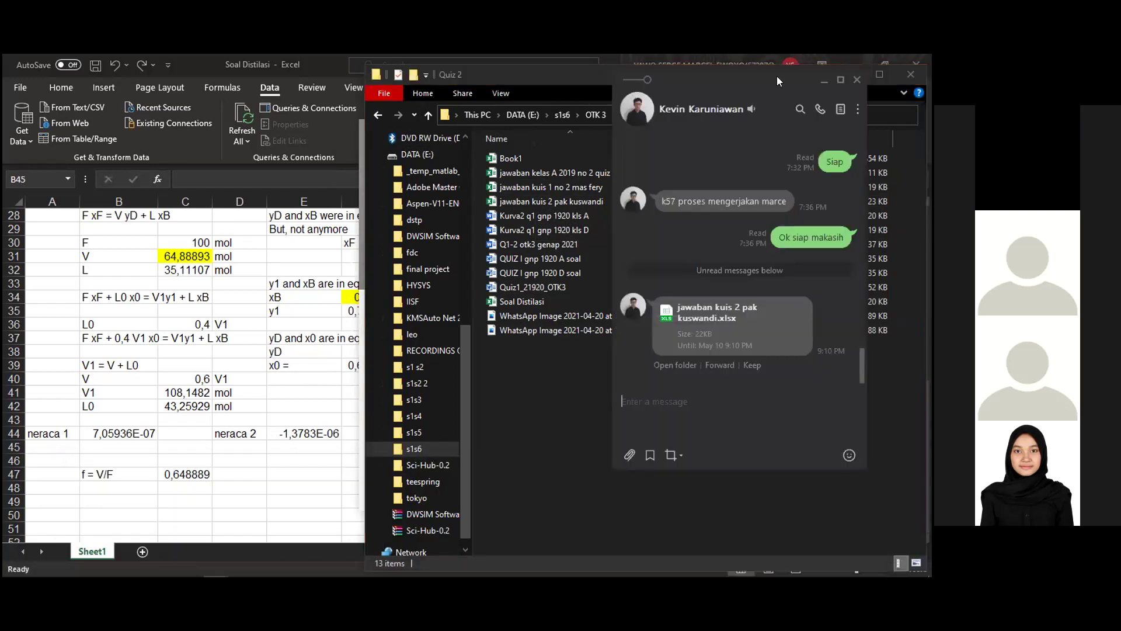
left_click_drag(716, 78, 255, 97)
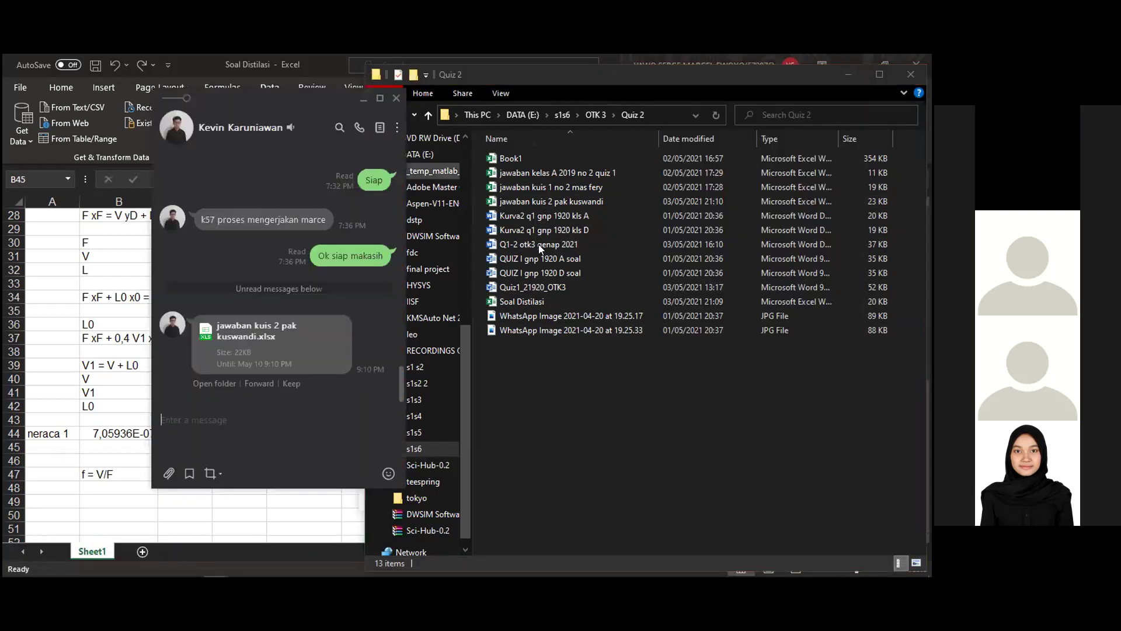
Open the saved "jawaban kuis 2" workbook in Excel and enable editing
left_click(564, 202)
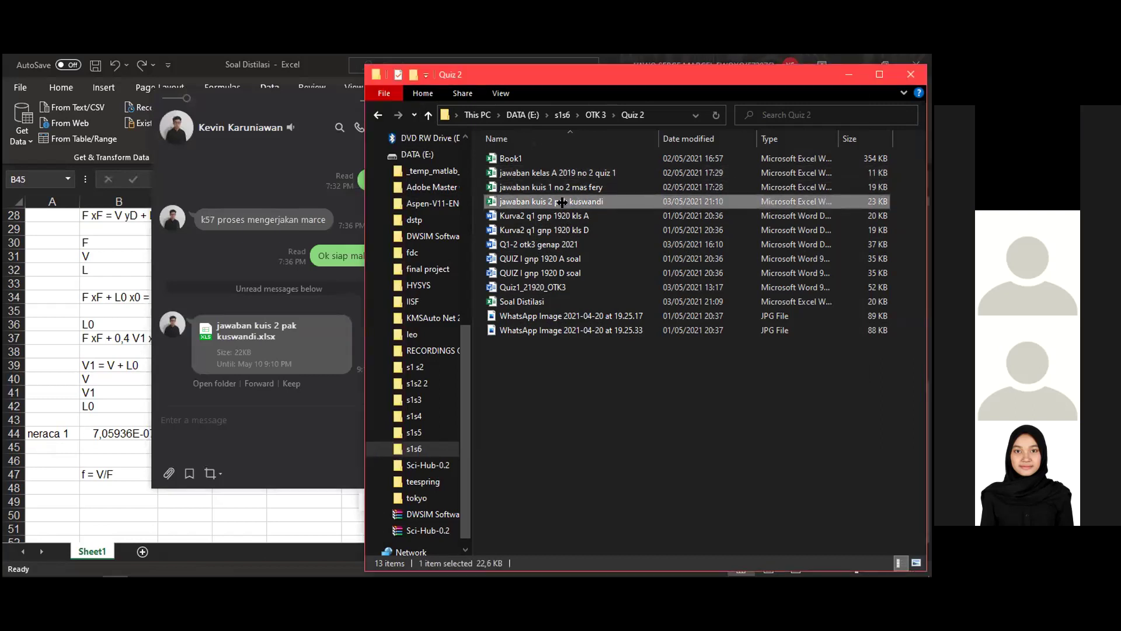
key("alt+Tab")
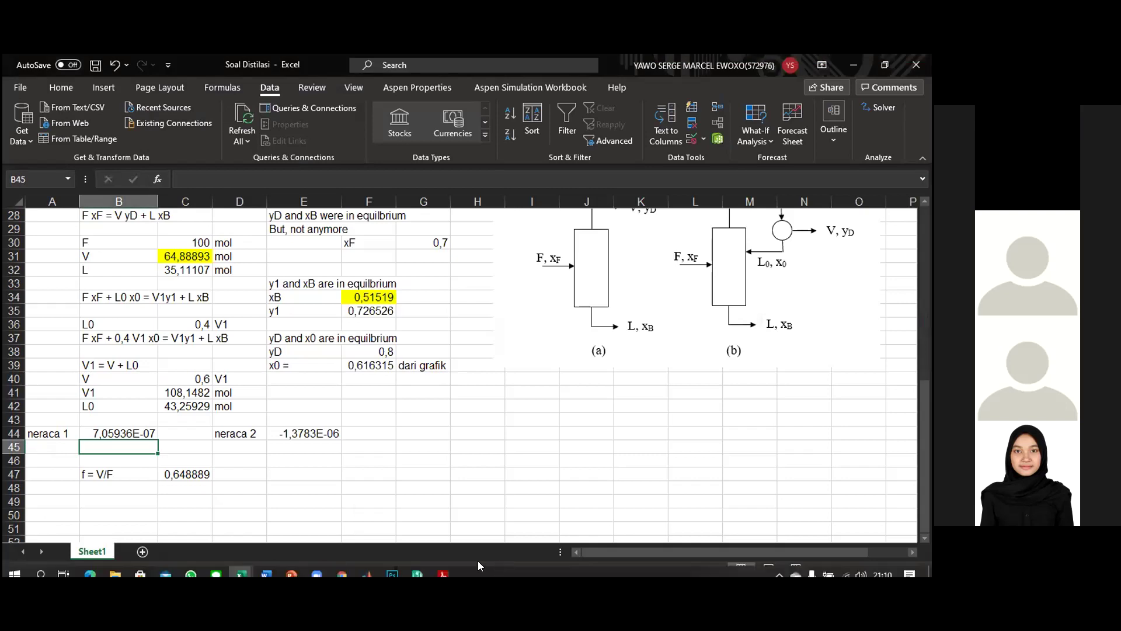
left_click(217, 570)
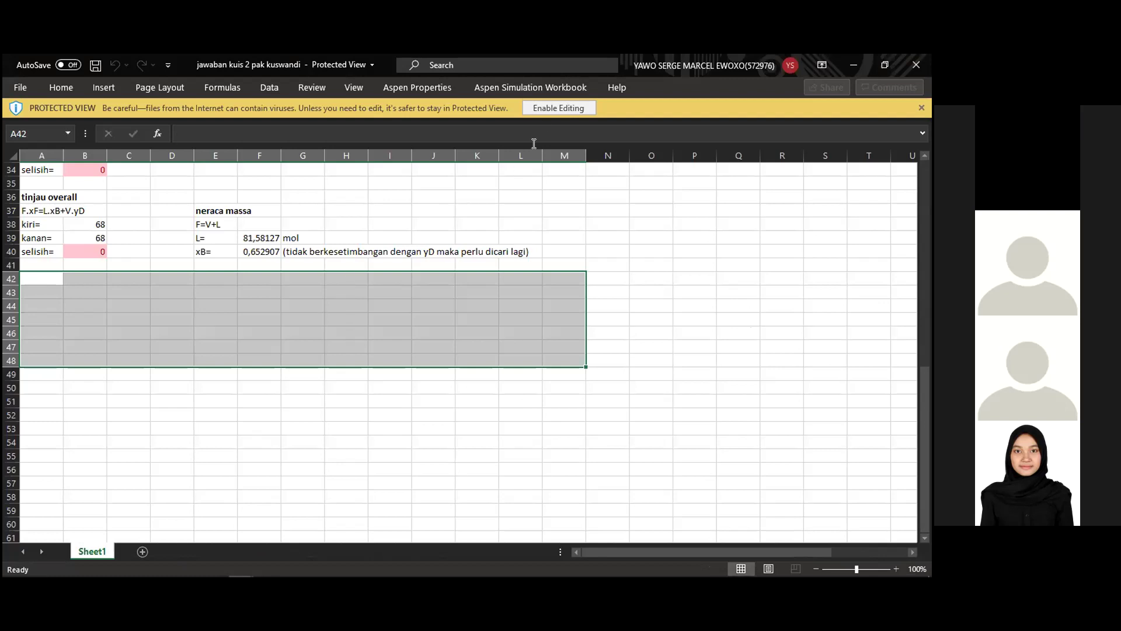
left_click(552, 108)
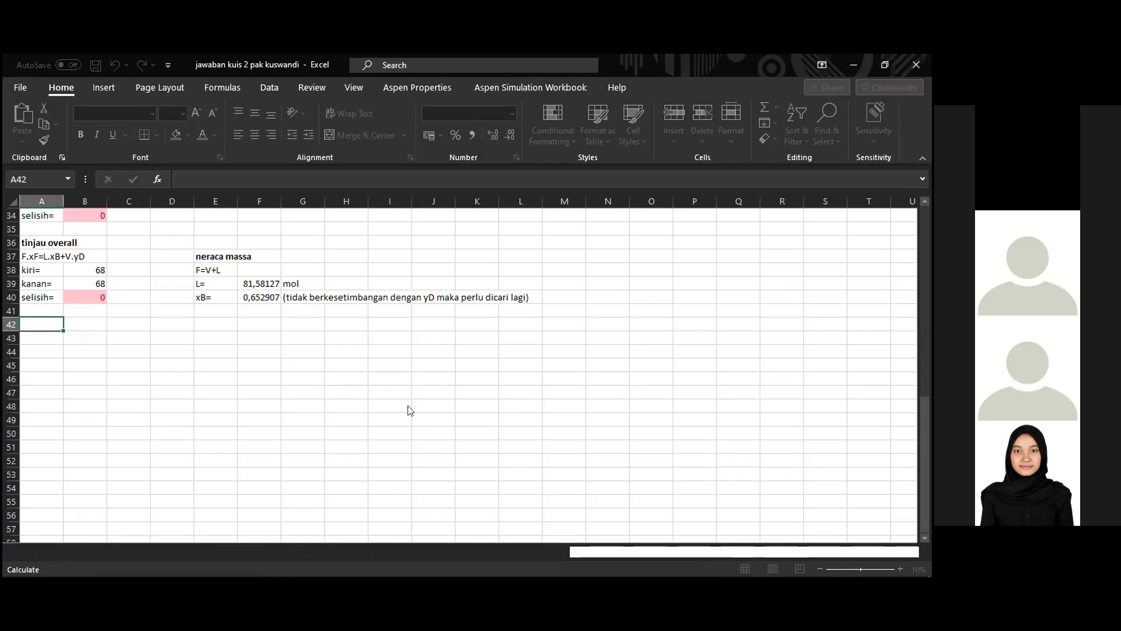
left_click(458, 353)
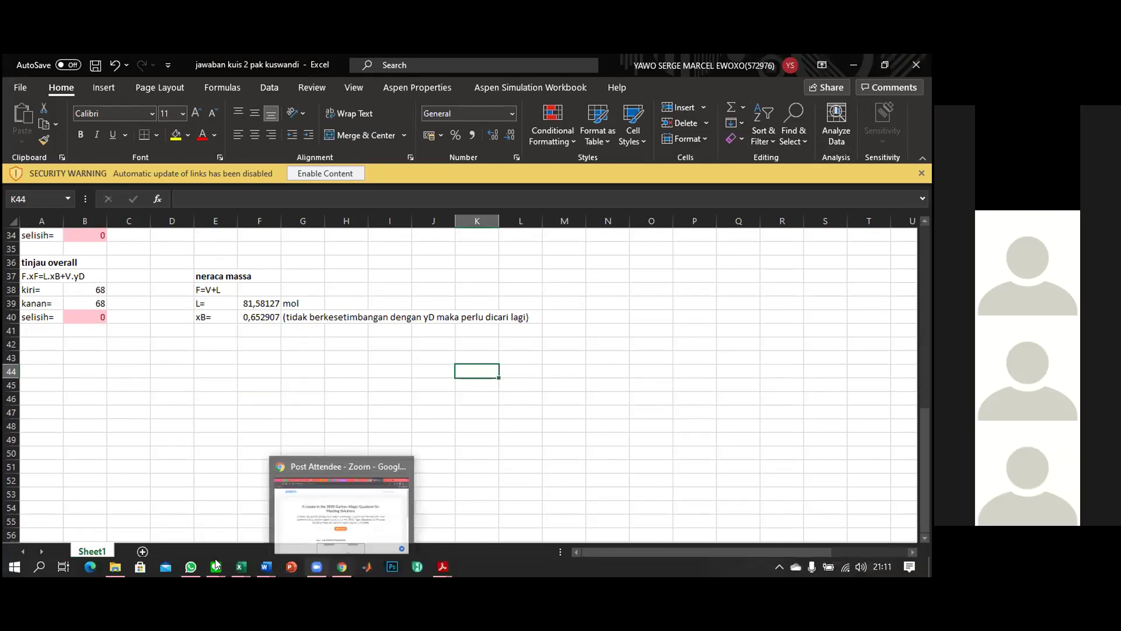
Inspect the overall balance's kiri formula in B38 and the L formula in F39
mouse_move(217, 559)
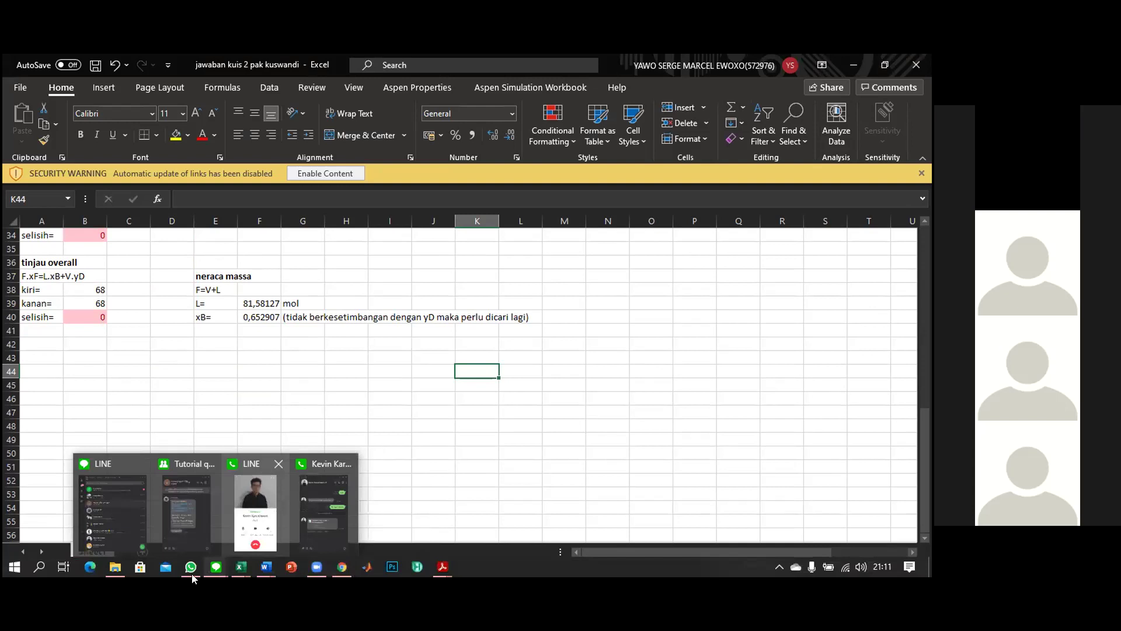
left_click(100, 370)
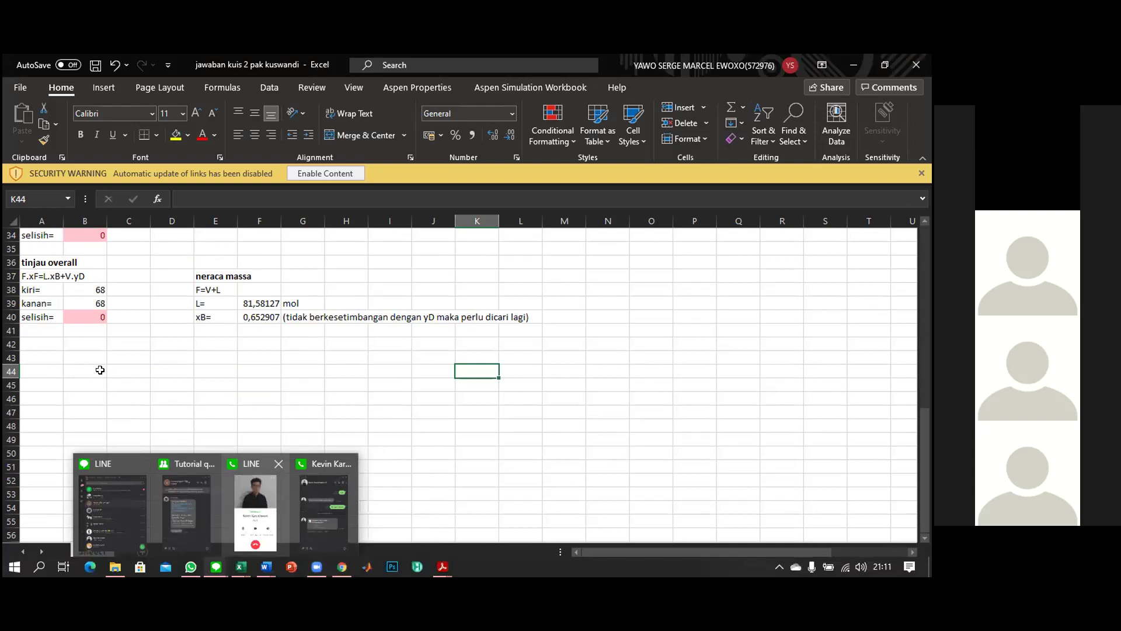
left_click(96, 288)
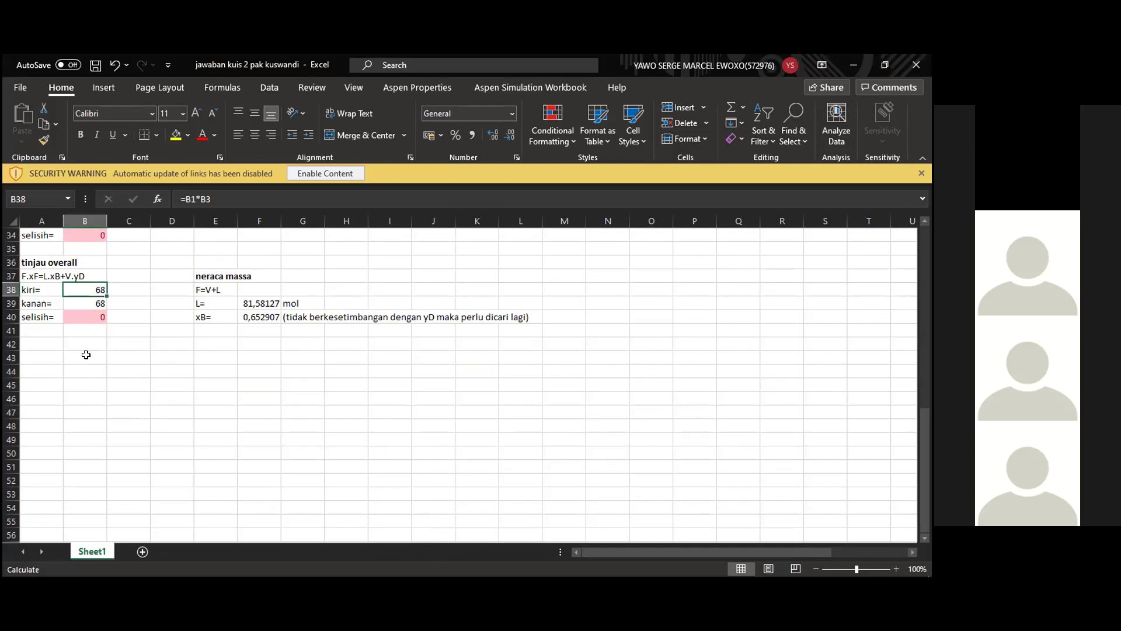
left_click(260, 302)
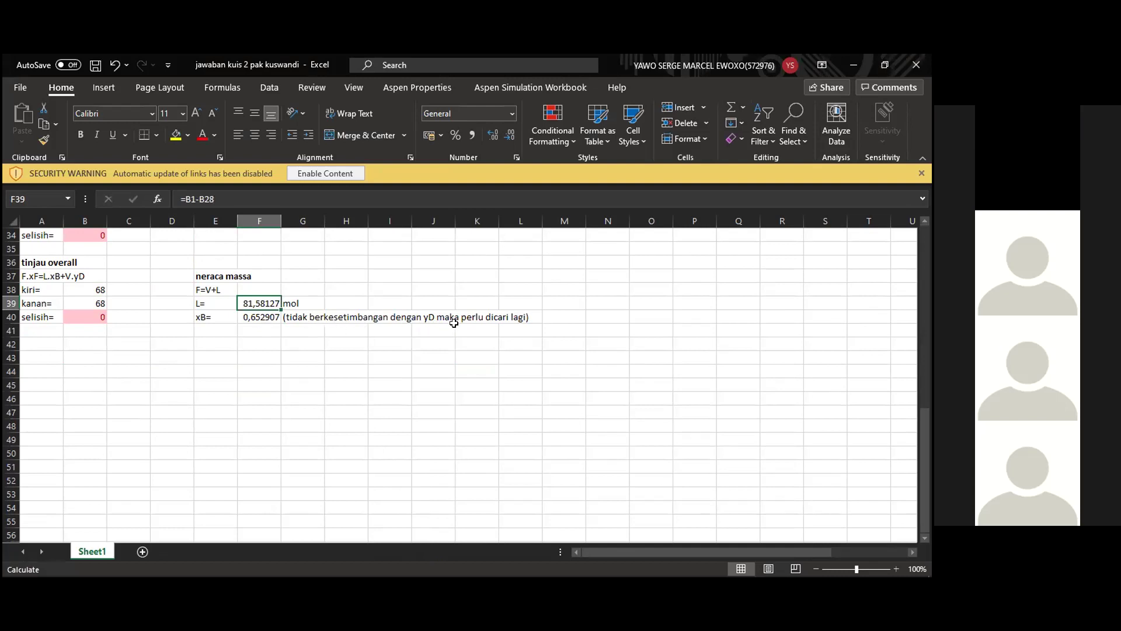
Review the workbook's given F, yD and xF data, the benzene-toluene equilibrium curve, and the slope, V1 and Lo calculations
scroll(216, 411, "up", 3)
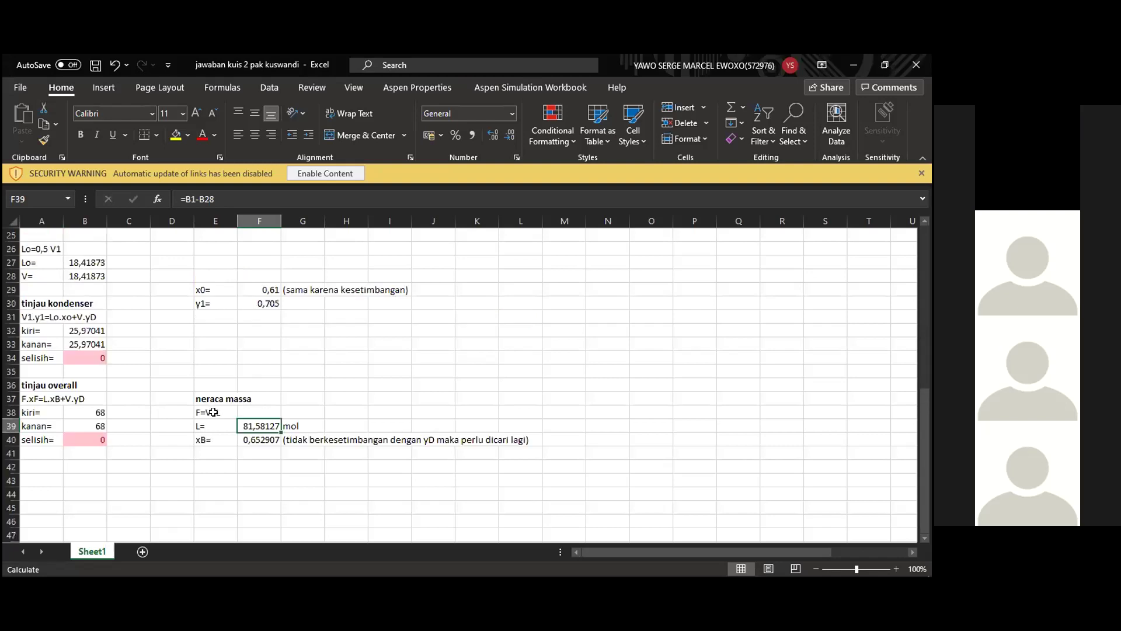
scroll(651, 532, "up", 3)
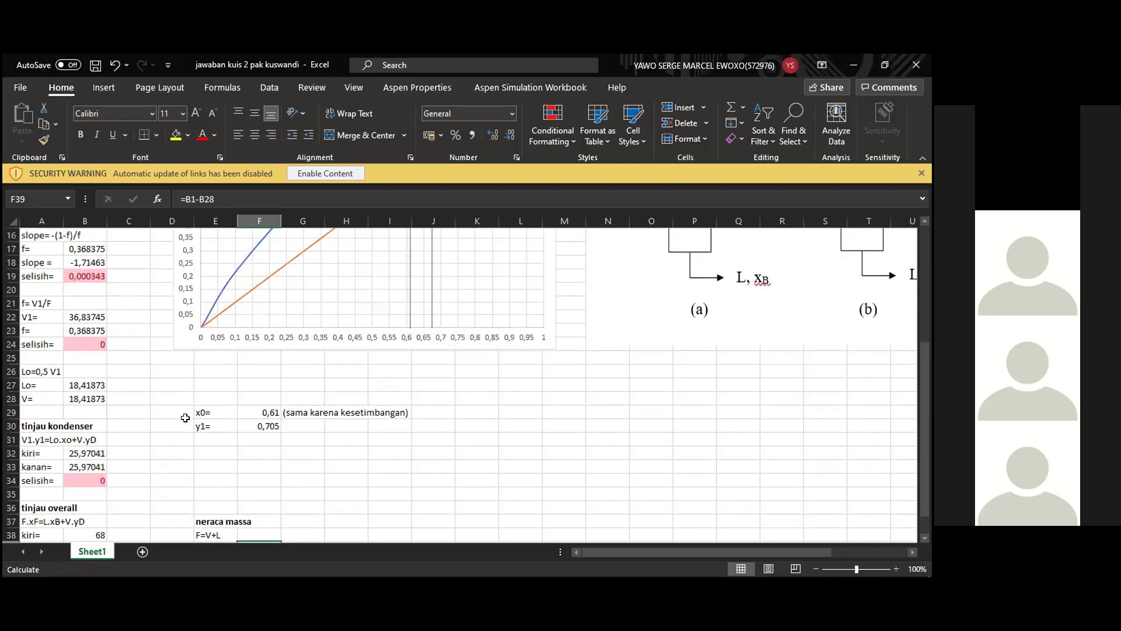
scroll(185, 419, "up", 4)
scroll(185, 420, "up", 1)
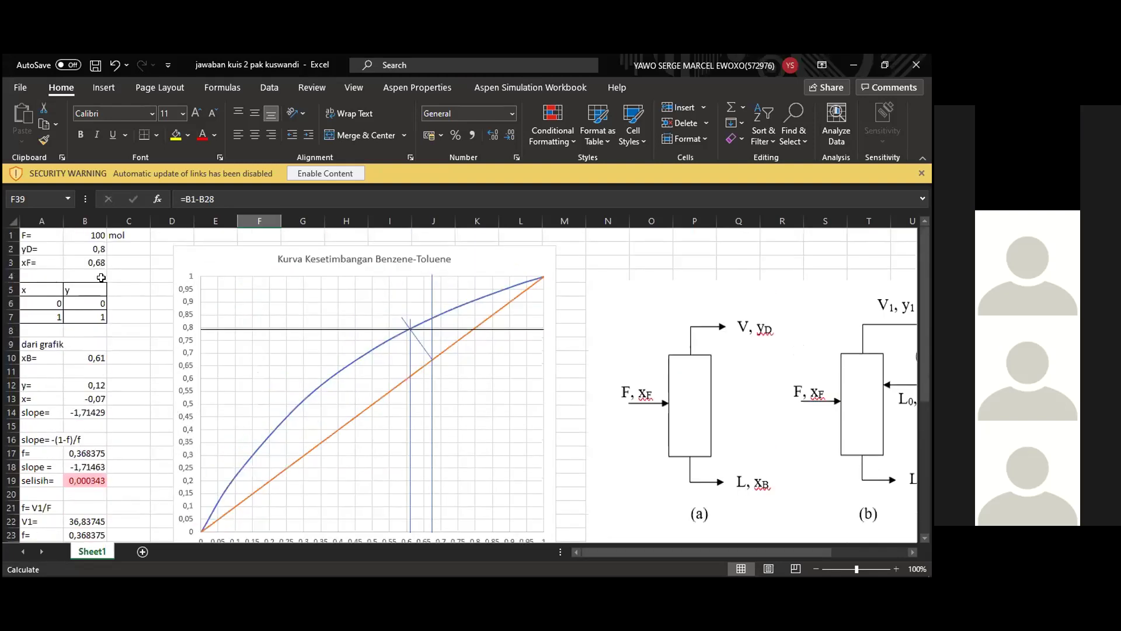
scroll(102, 279, "down", 1)
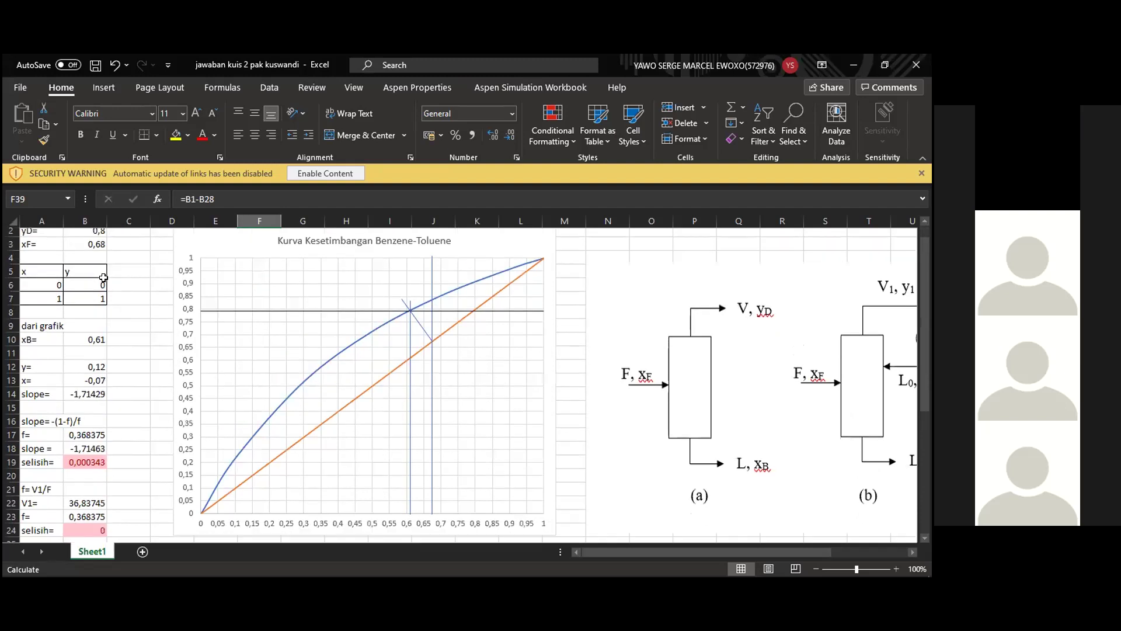
scroll(109, 281, "up", 1)
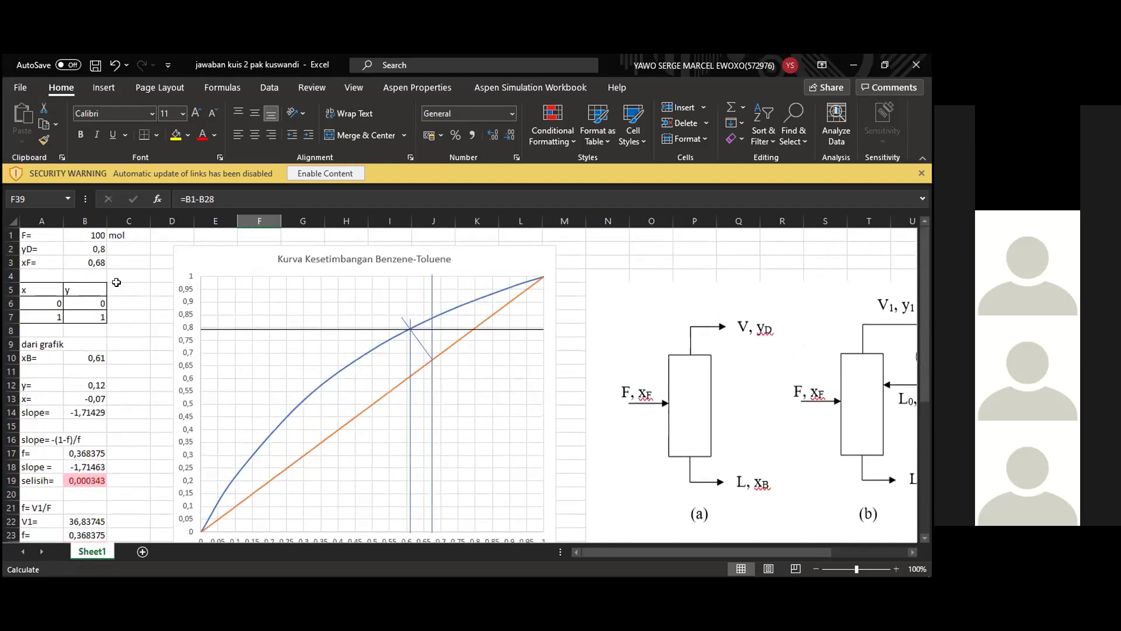
scroll(126, 291, "down", 1)
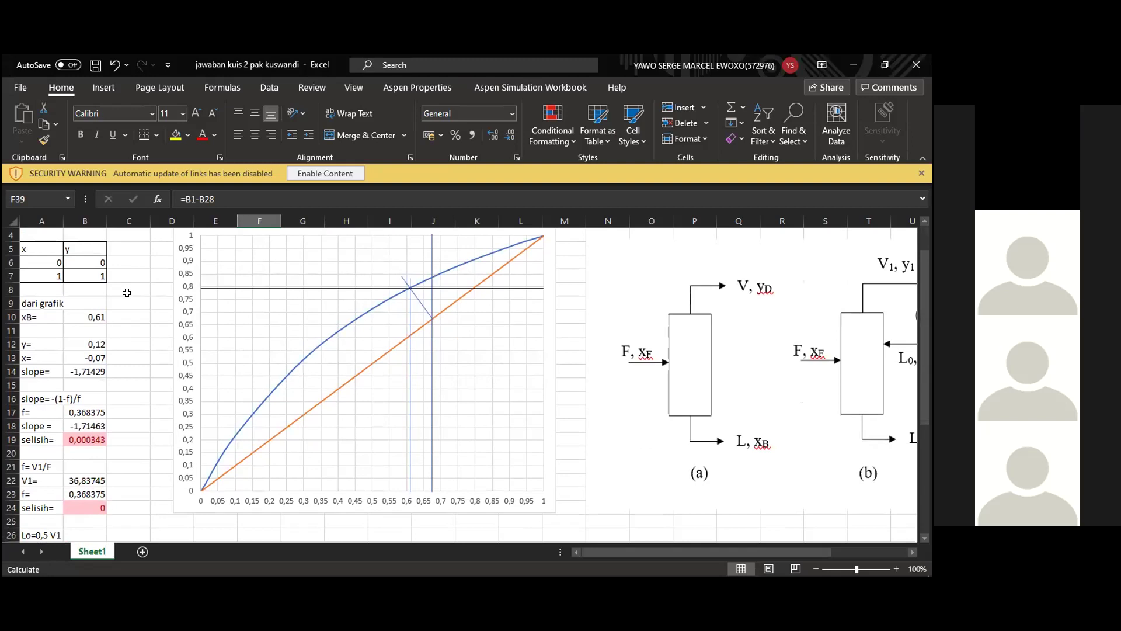
scroll(127, 292, "down", 1)
scroll(128, 294, "down", 1)
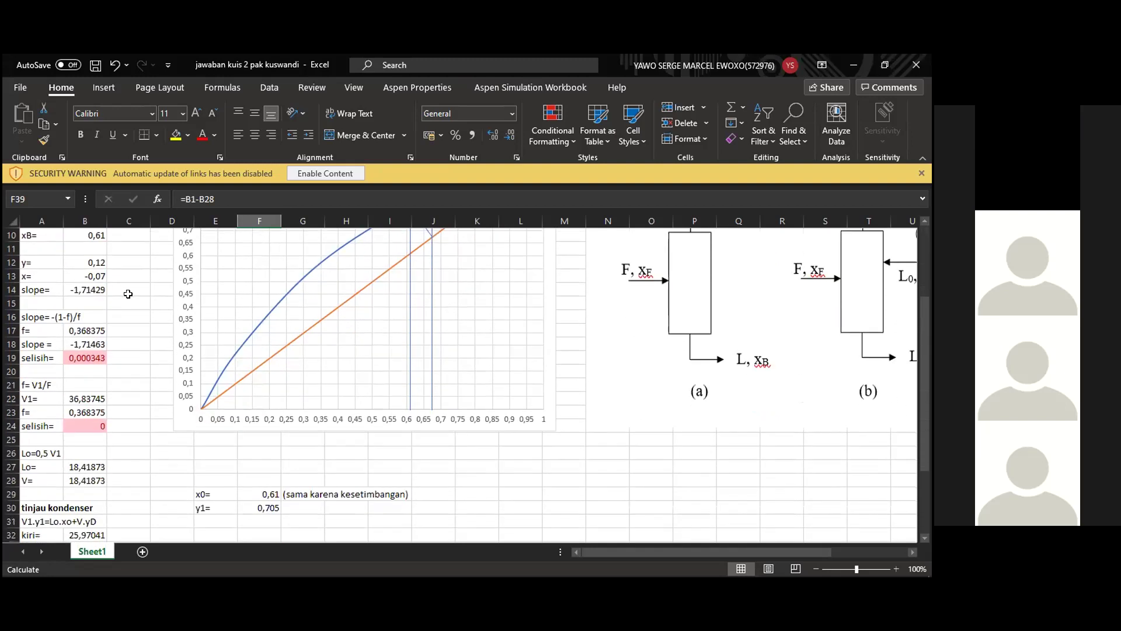
scroll(128, 294, "up", 1)
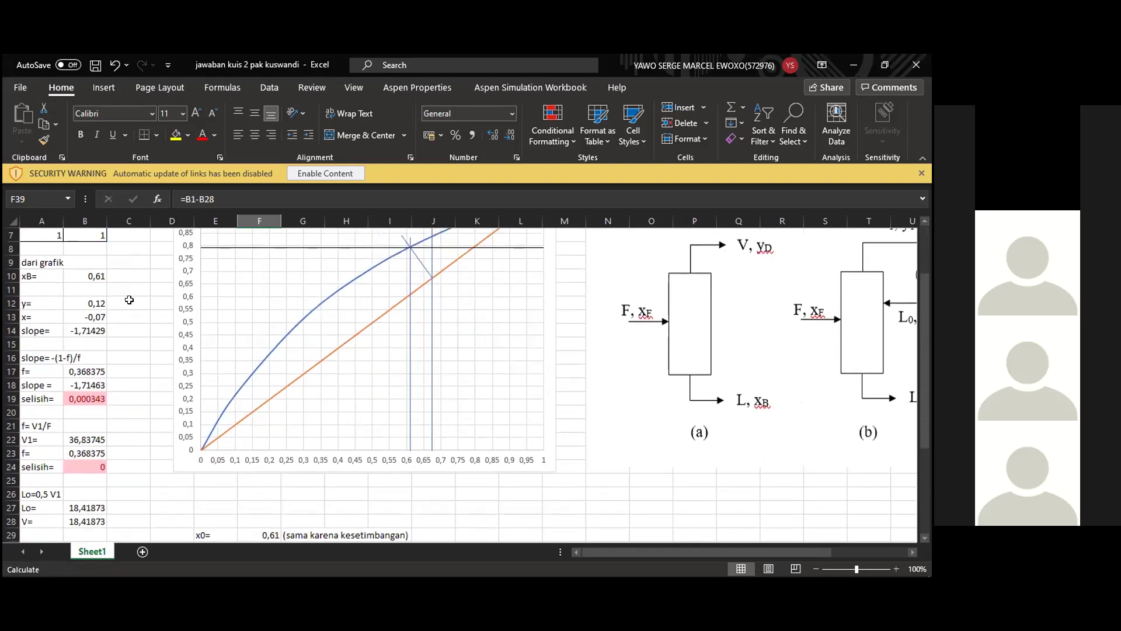
scroll(118, 336, "up", 1)
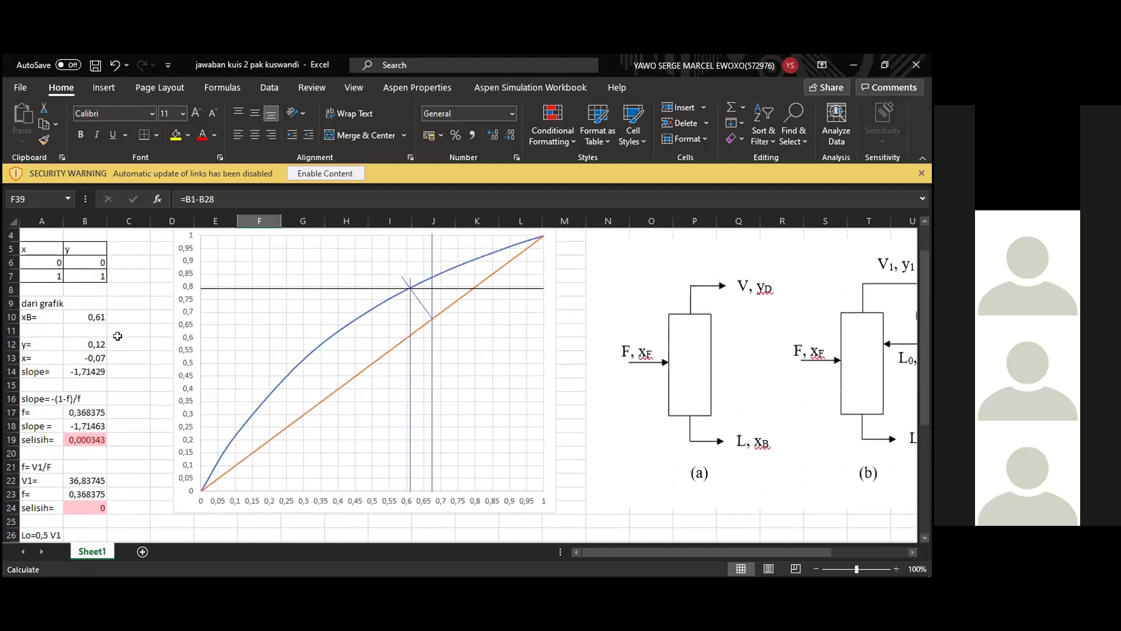
scroll(118, 336, "up", 1)
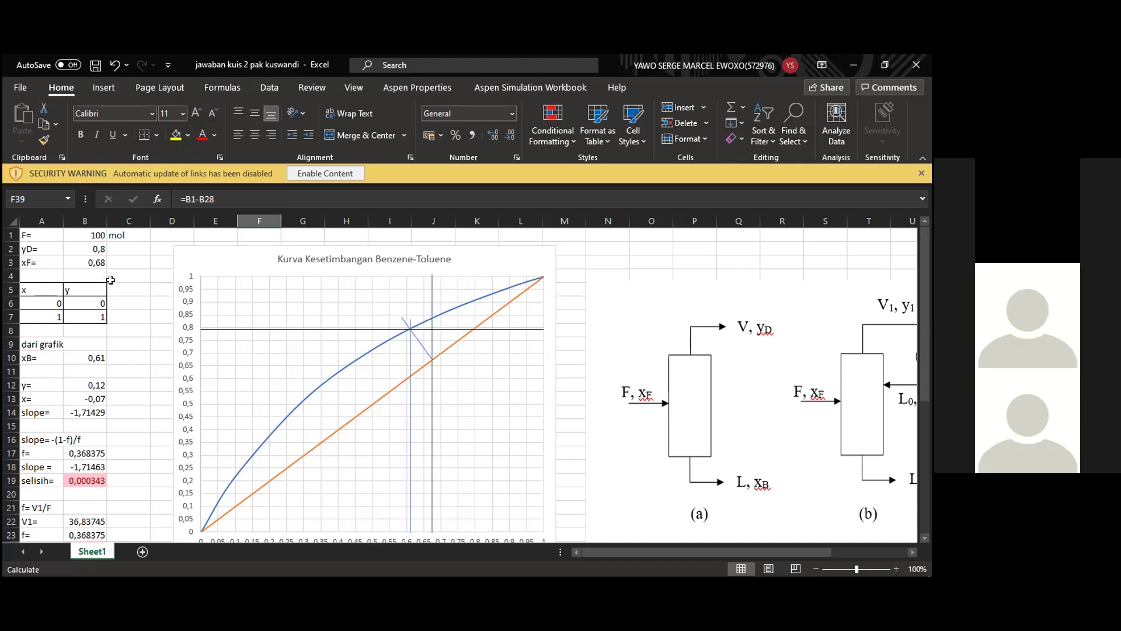
scroll(110, 280, "down", 1)
scroll(111, 279, "up", 1)
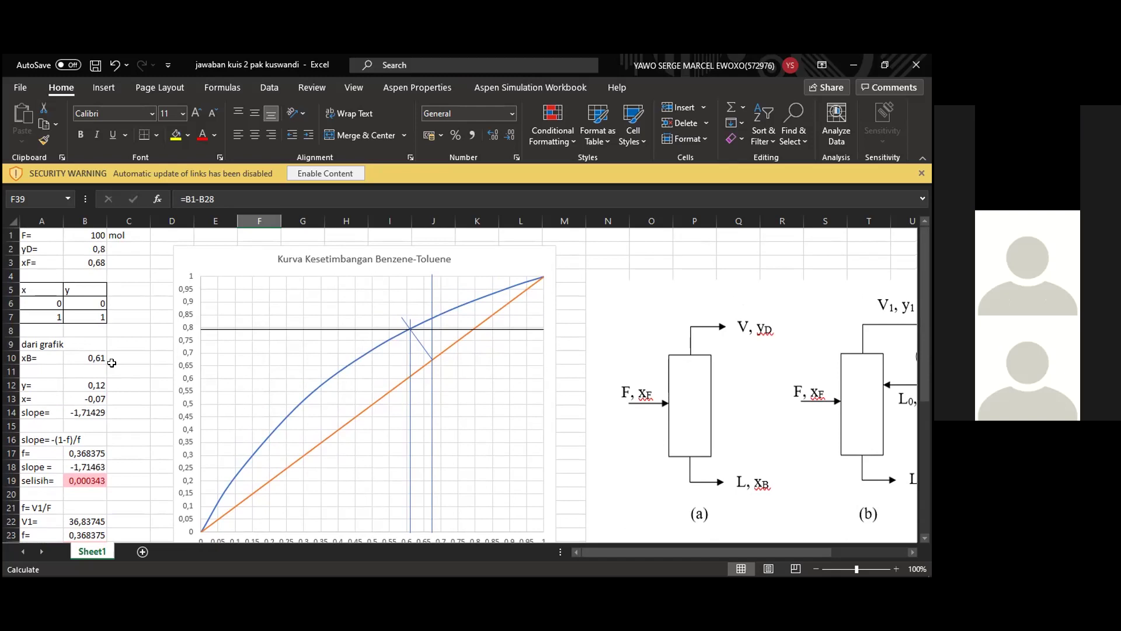
scroll(111, 363, "down", 1)
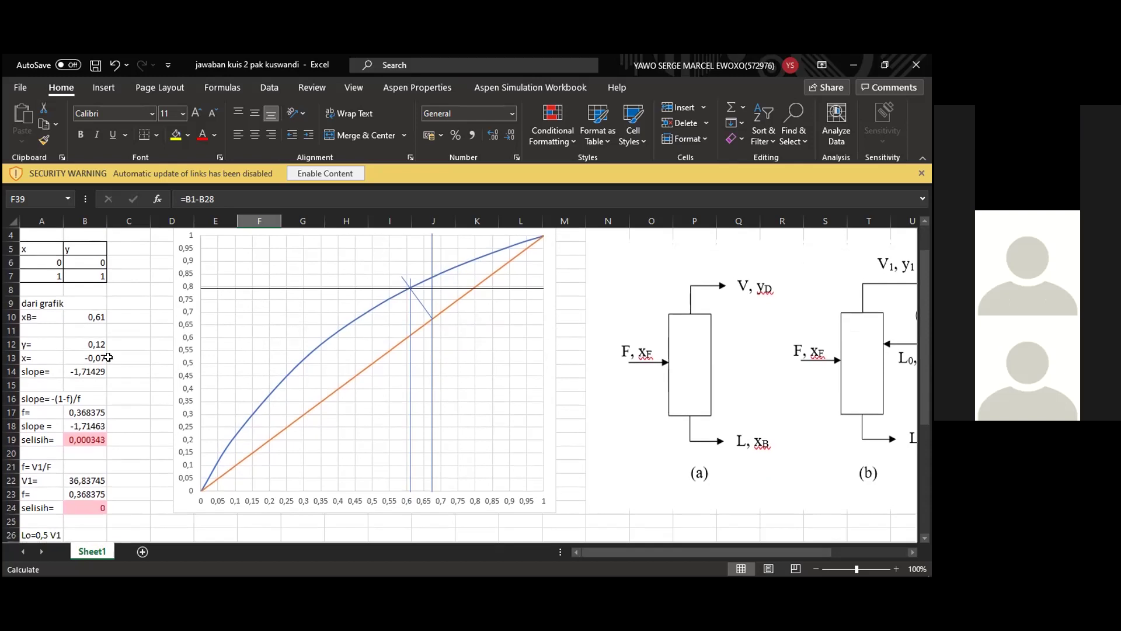
Inspect the y, x and slope formulas in B12 to B14 and the cells they reference, leaving the formulas as they are
left_click(87, 339)
double_click(88, 338)
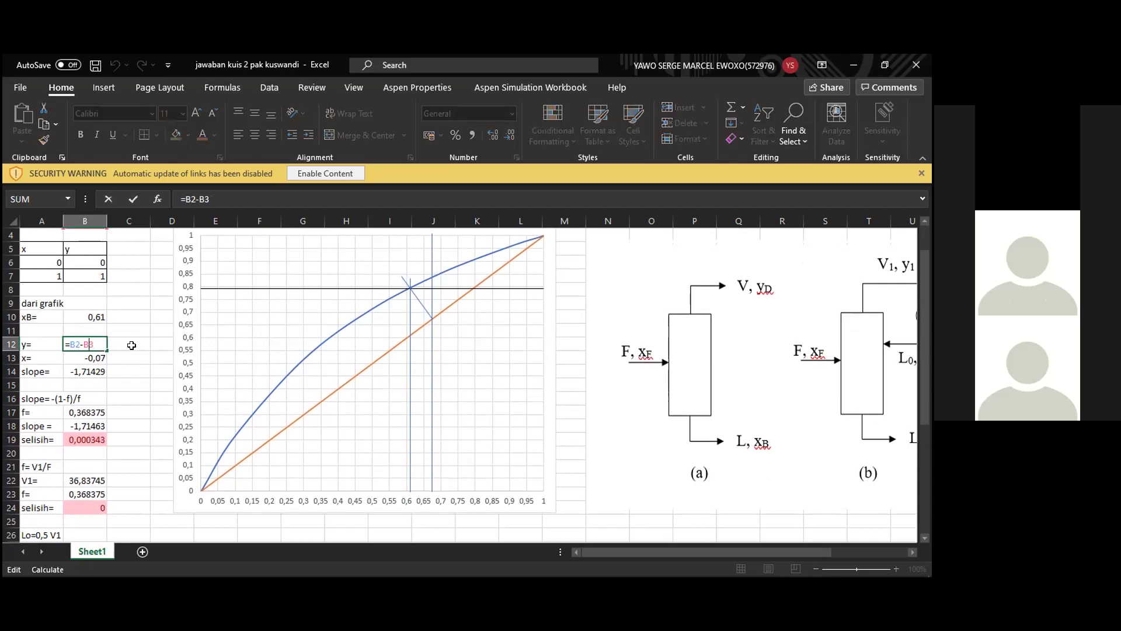
scroll(132, 347, "up", 1)
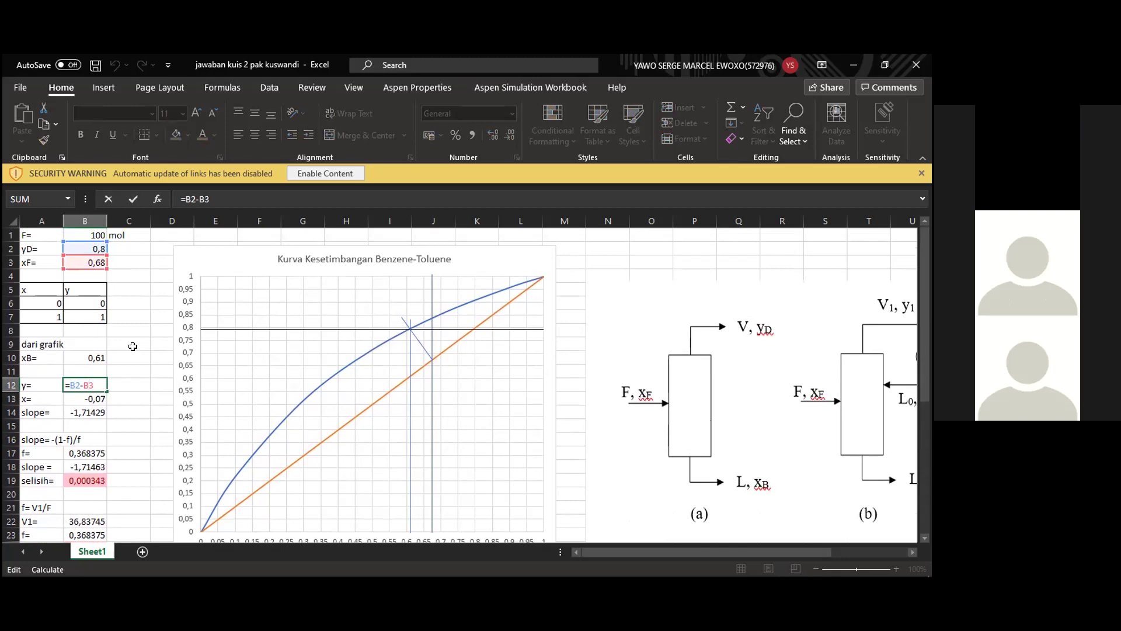
key("Return")
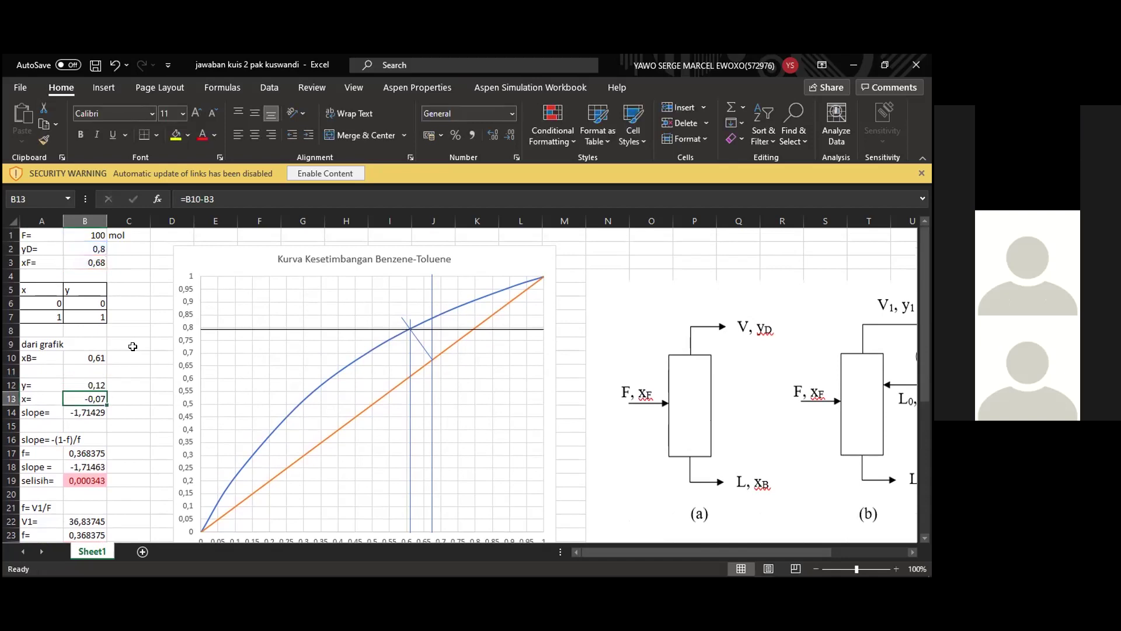
key("F2")
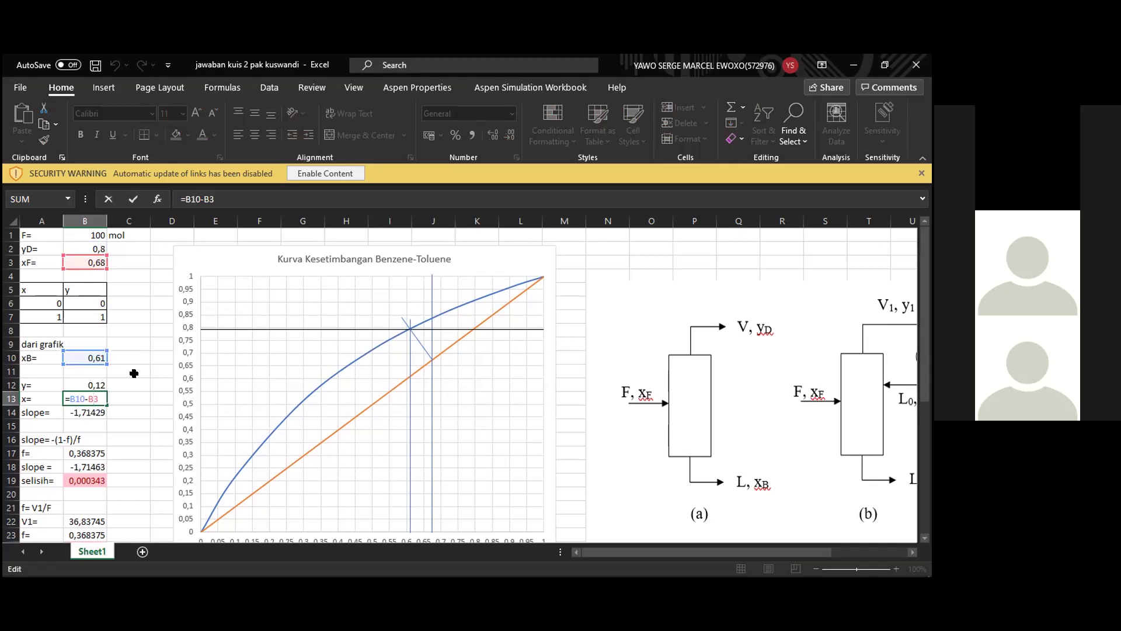
key("Return")
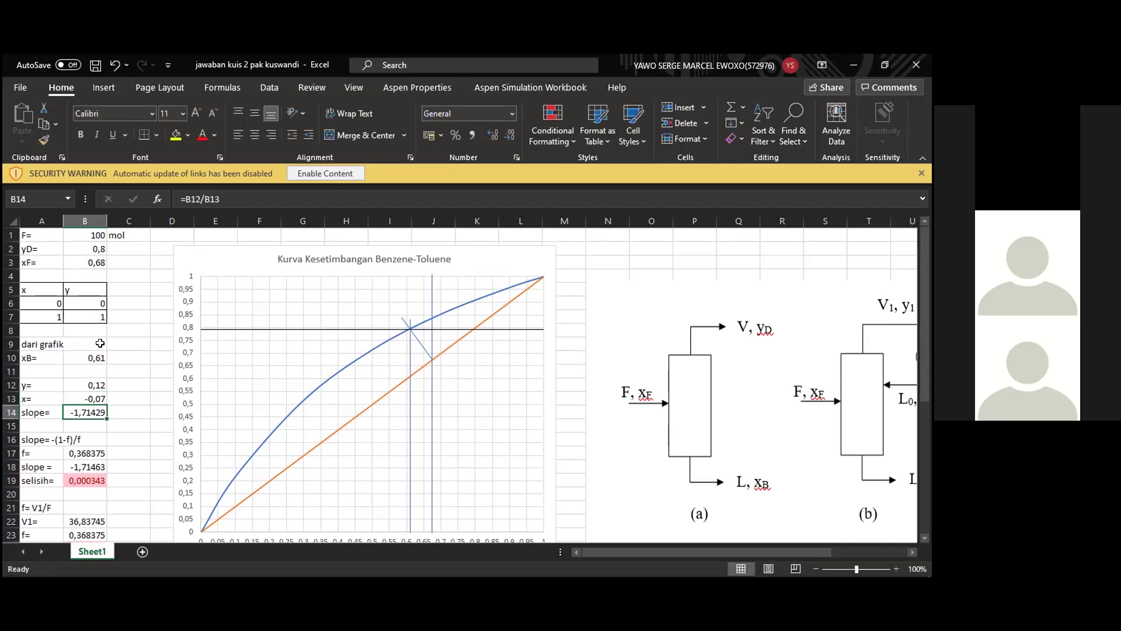
scroll(138, 388, "down", 1)
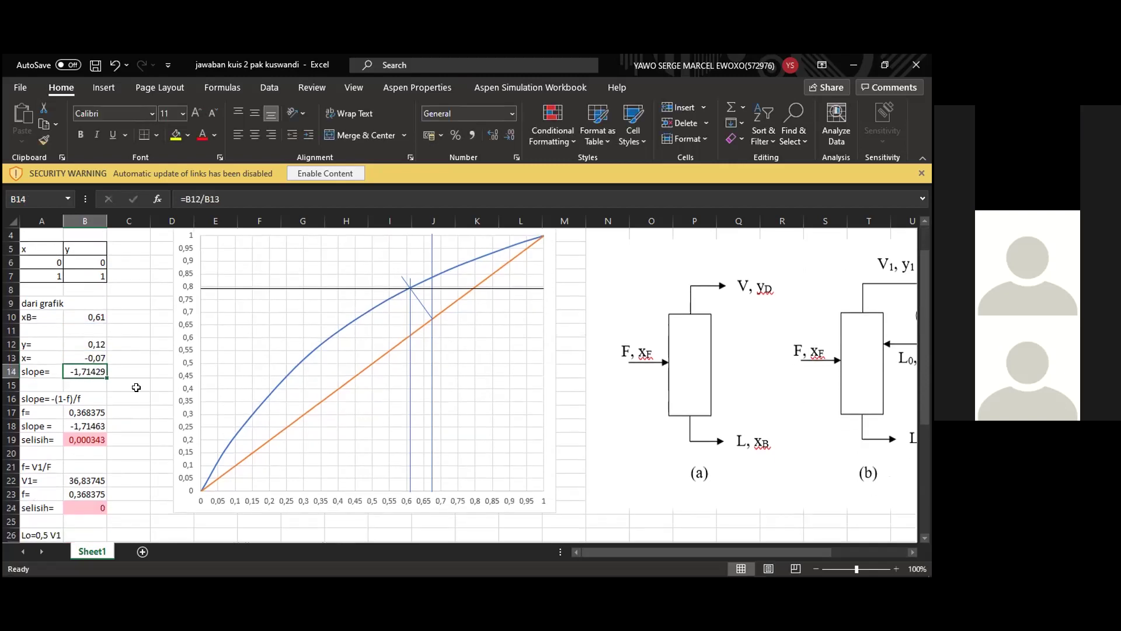
Review the slope = -(1-f)/f section in rows 16 to 19, comparing its f, slope and selisih entries with the graph slope above
left_click(135, 389)
scroll(135, 389, "down", 1)
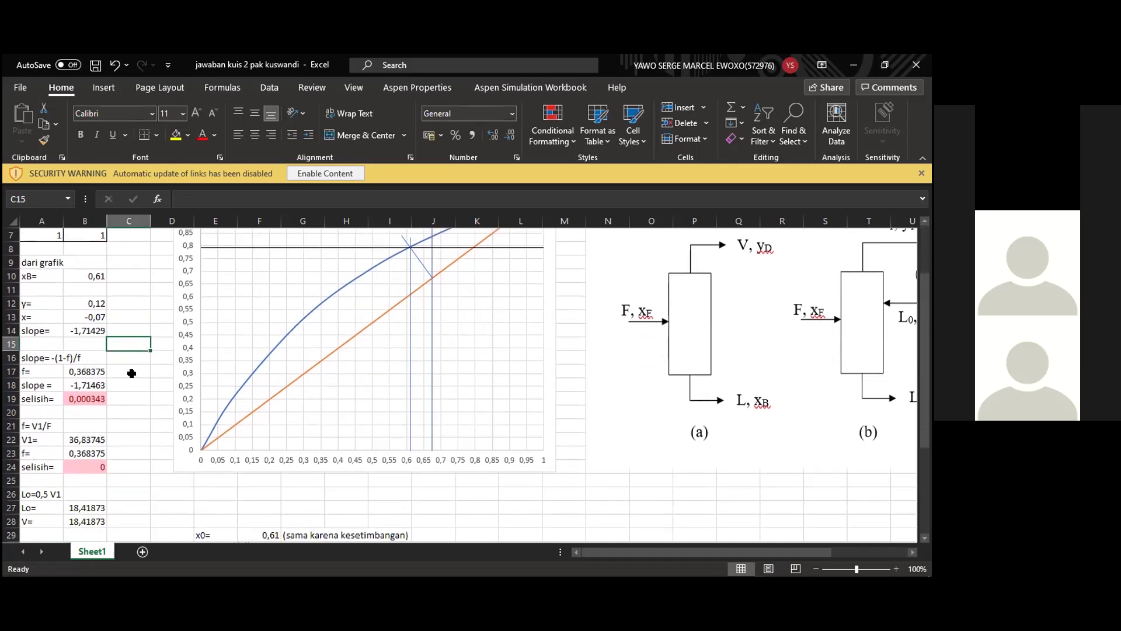
scroll(134, 377, "up", 1)
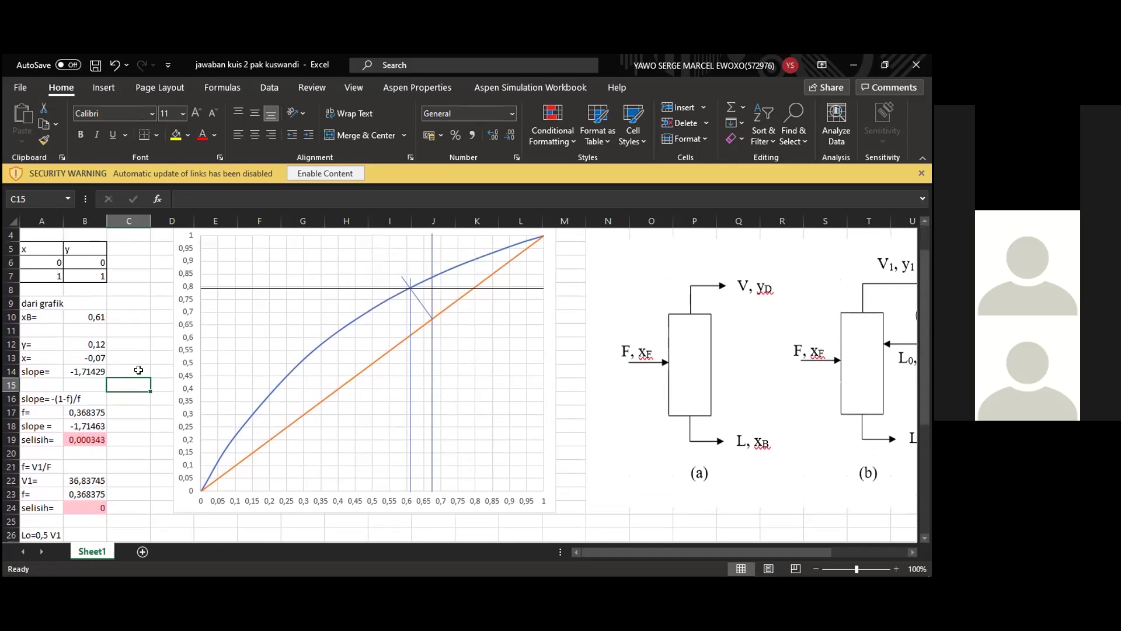
scroll(138, 359, "down", 2)
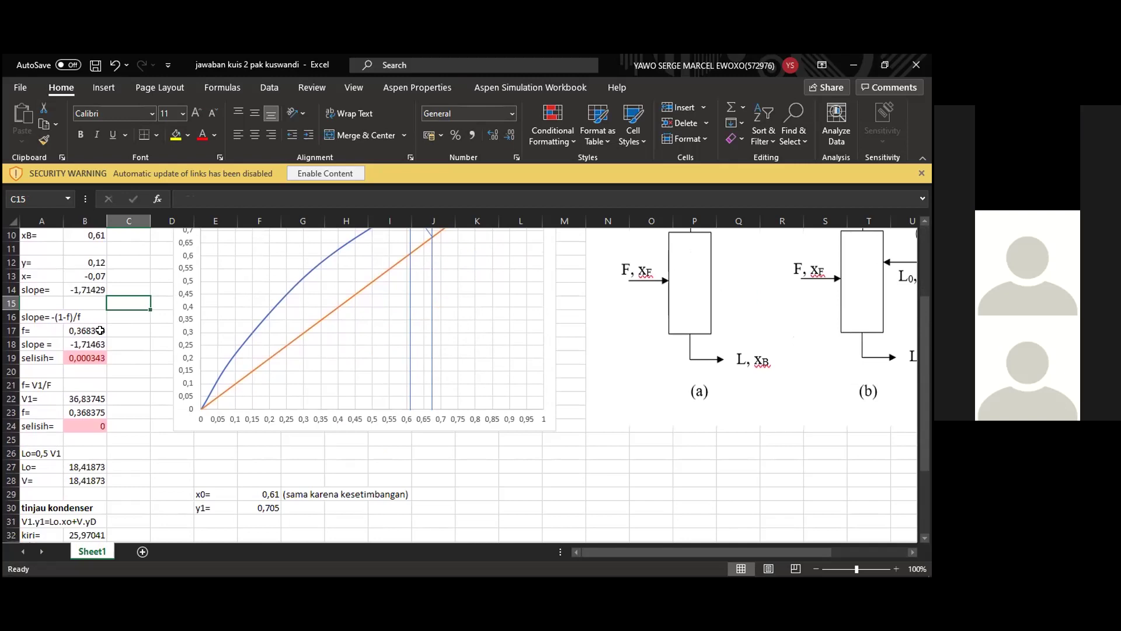
left_click(125, 334)
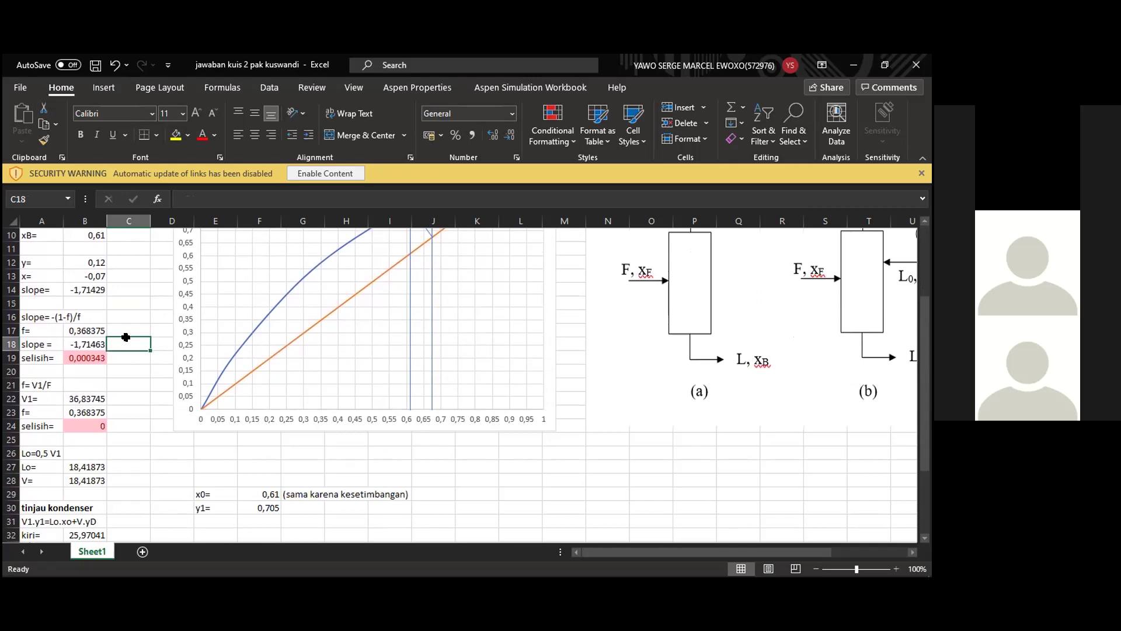
left_click(130, 356)
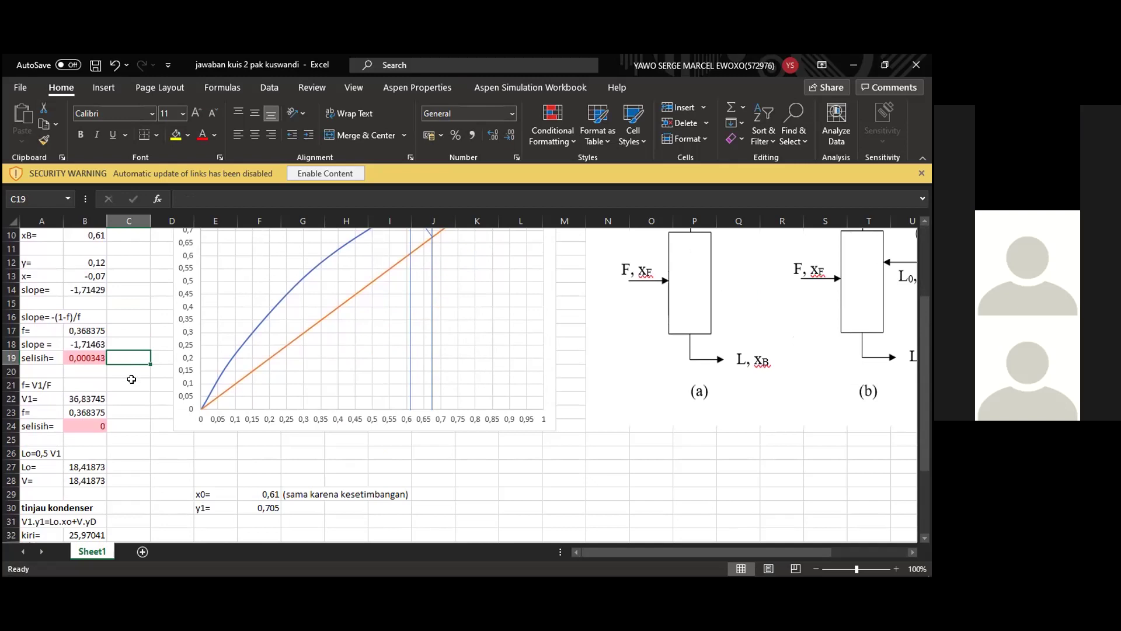
left_click(122, 344)
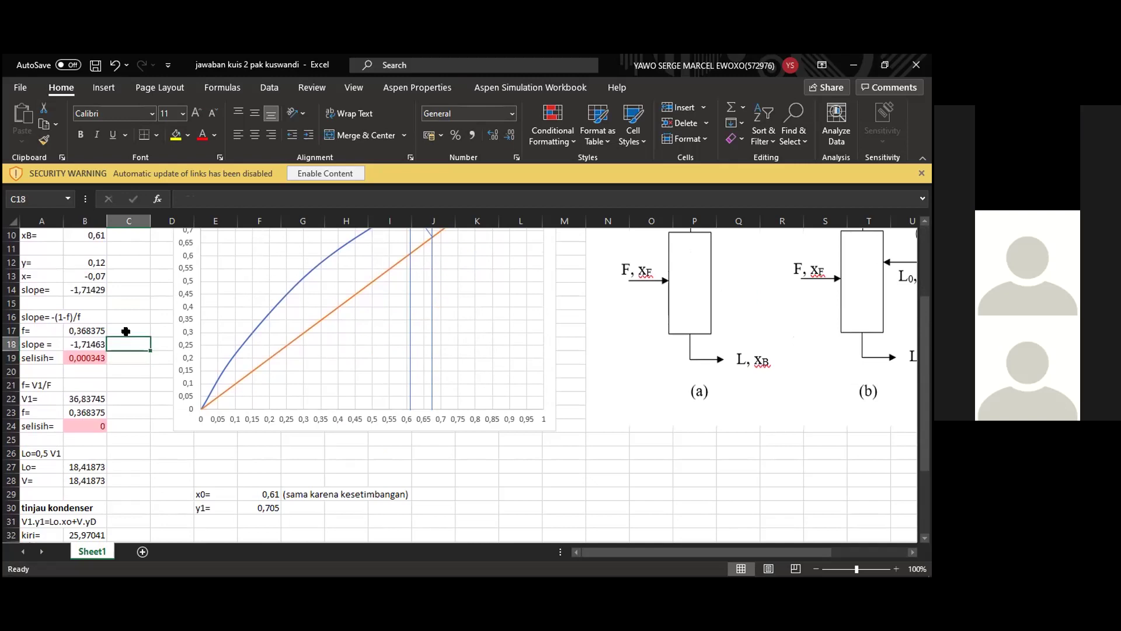
left_click(126, 332)
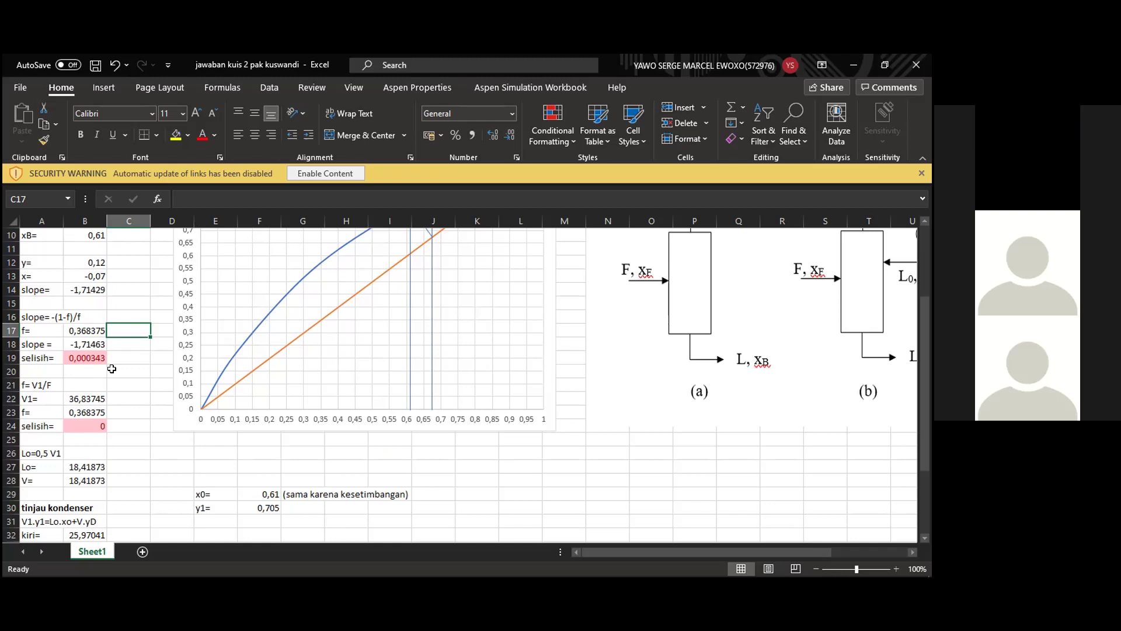
left_click(121, 331)
left_click(123, 317)
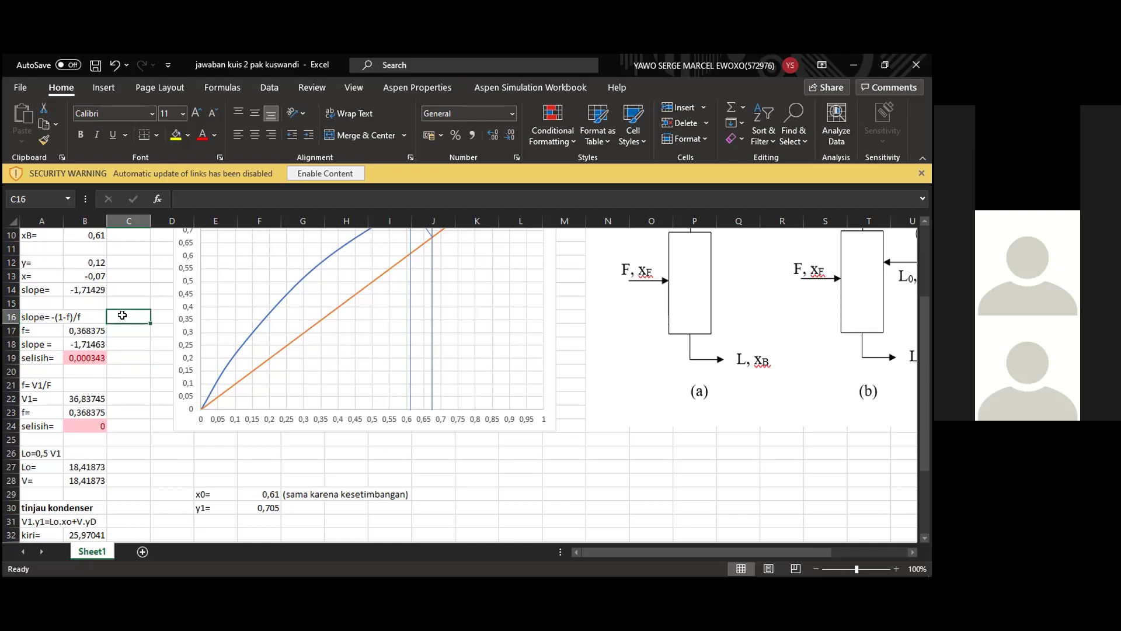
left_click(123, 330)
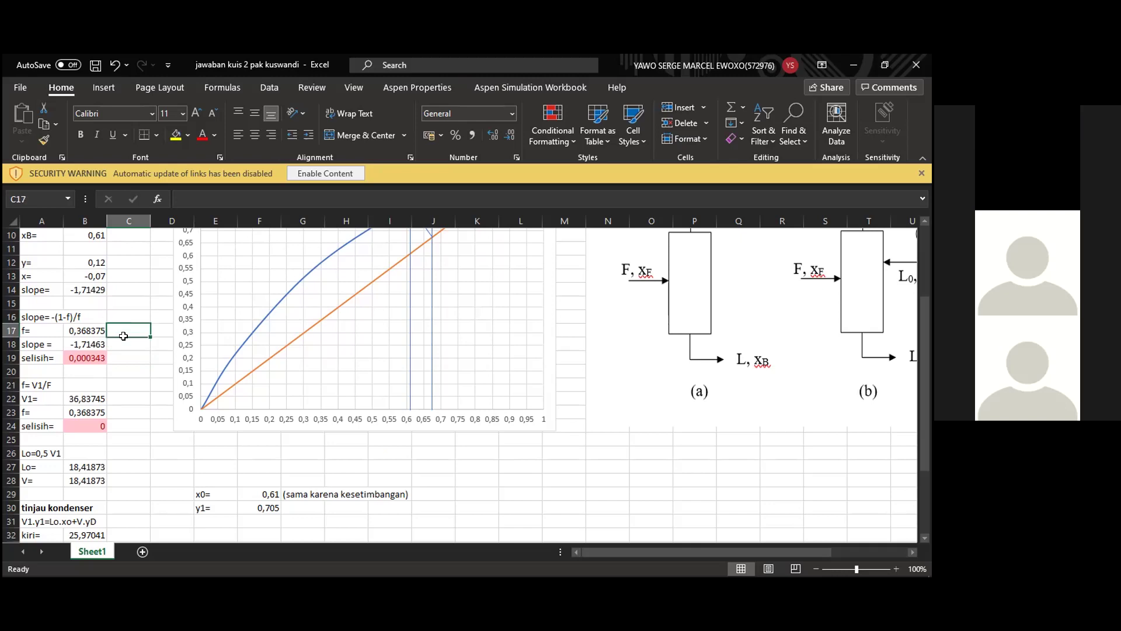
left_click(123, 349)
left_click(125, 357)
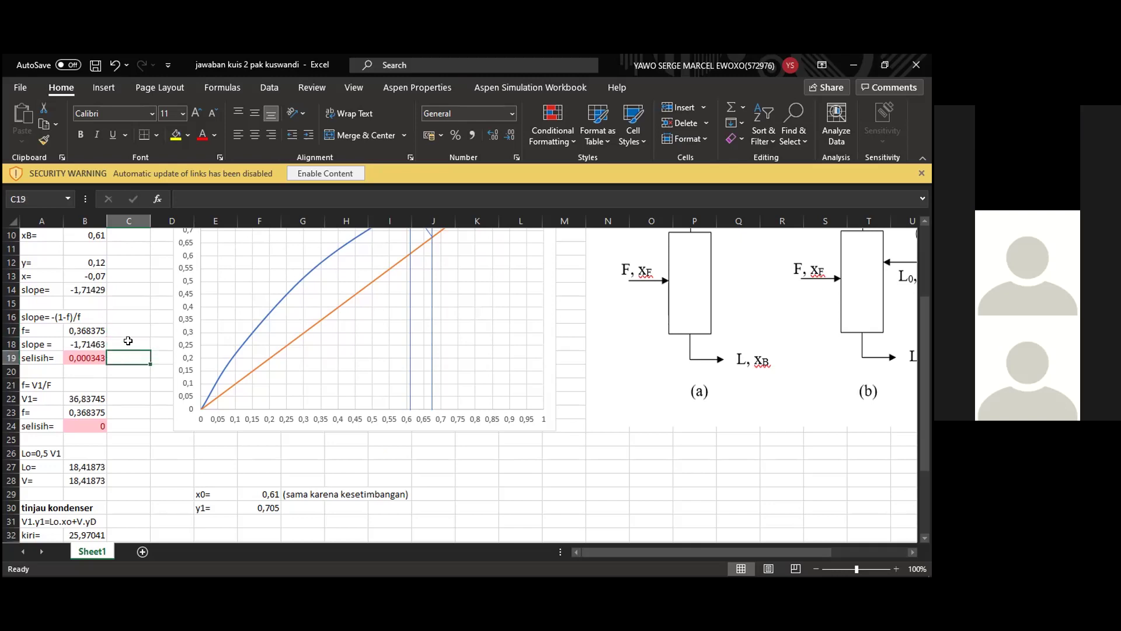
left_click(128, 341)
left_click(128, 332)
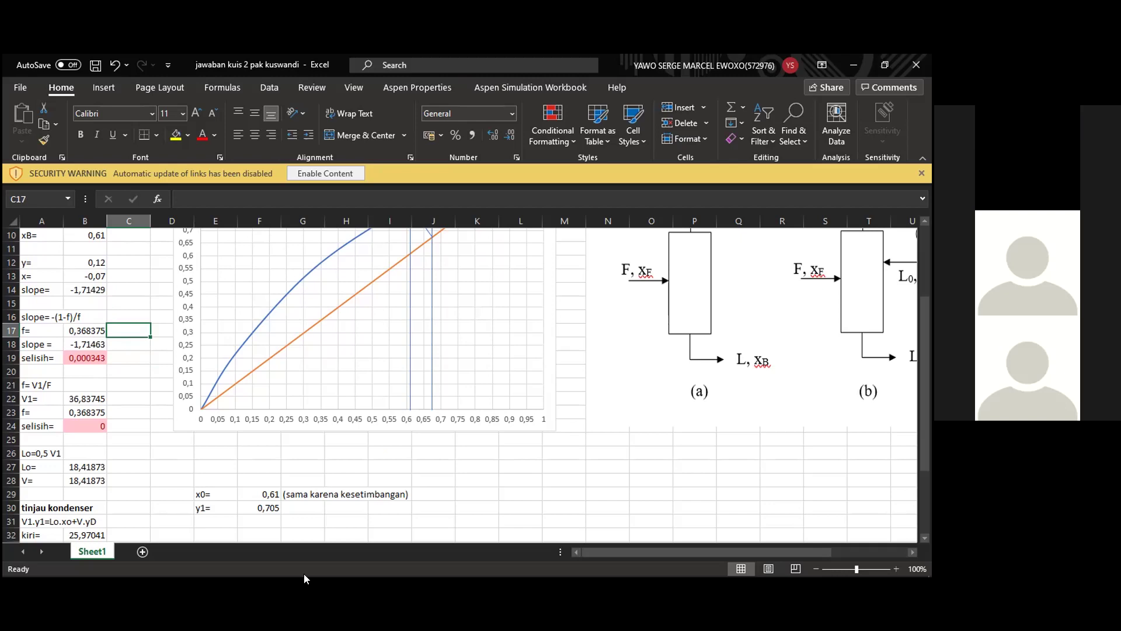
Switch to the "QUIZ I gnp 1920 A soal" Word document, read flash distillation question 2, and return to the answer workbook
mouse_move(262, 571)
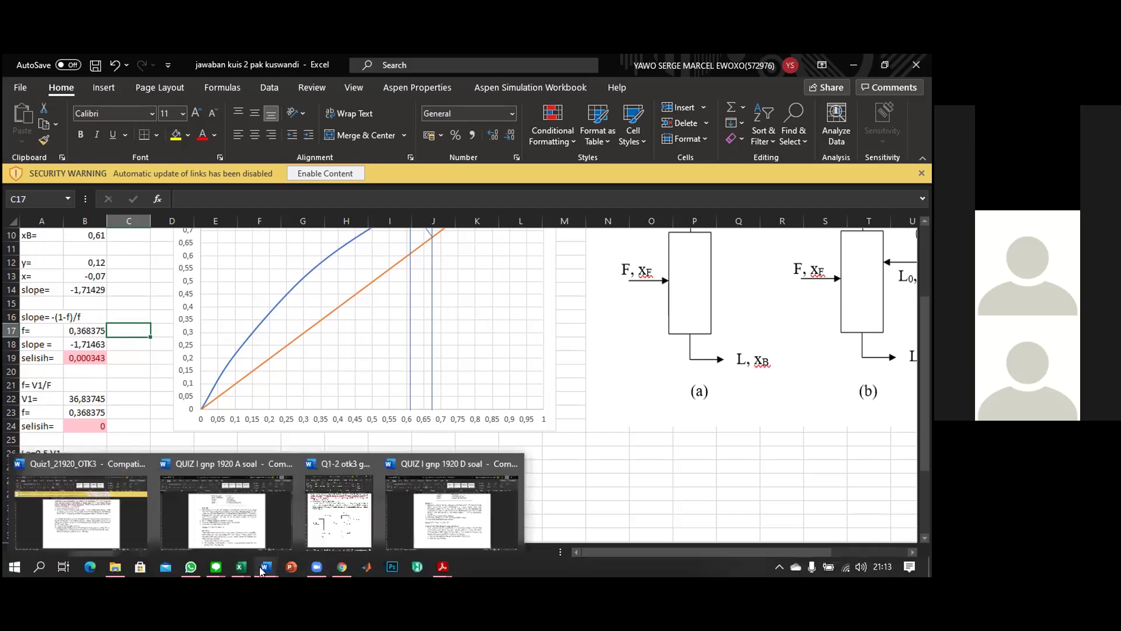
left_click(226, 533)
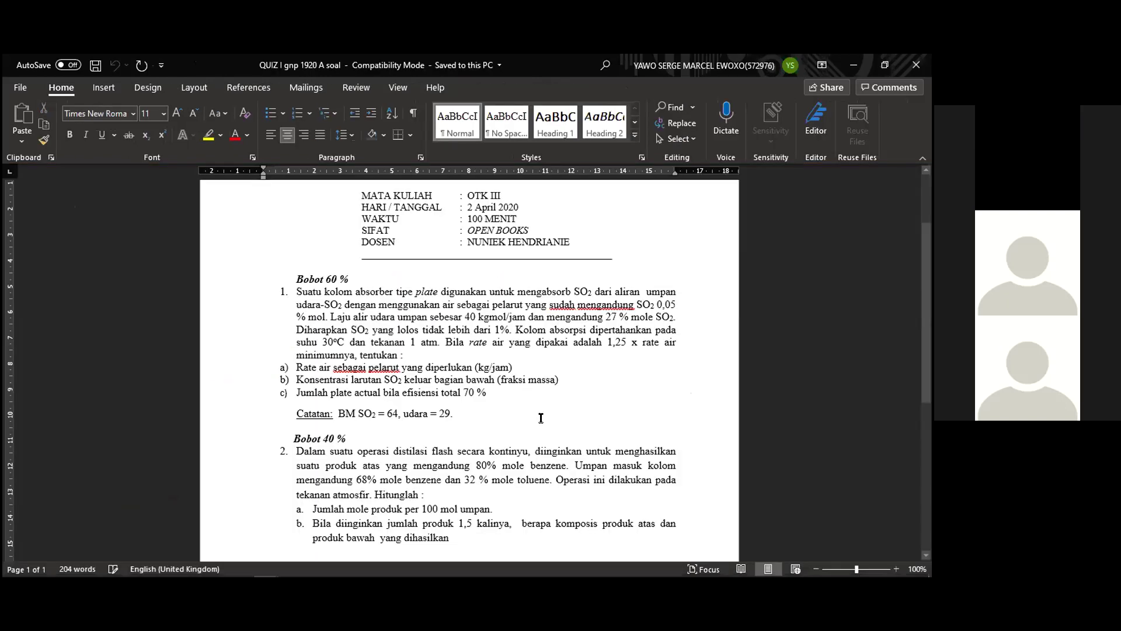
left_click(850, 64)
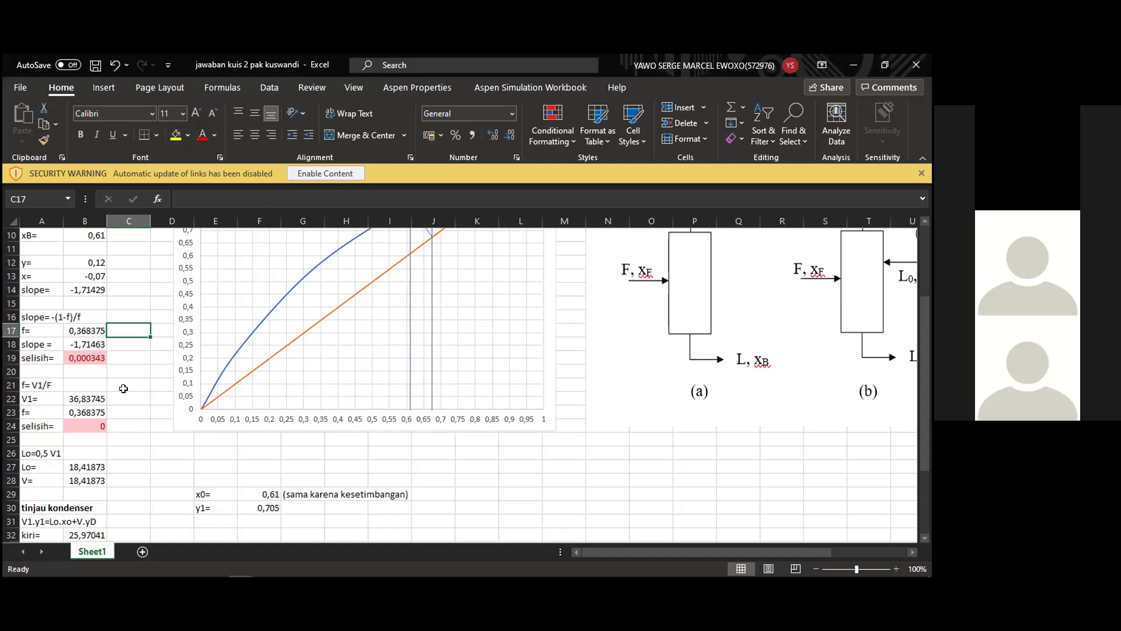
Inspect the content of the f cell B17 and look through the remaining condenser and overall balance calculations
scroll(124, 388, "down", 1)
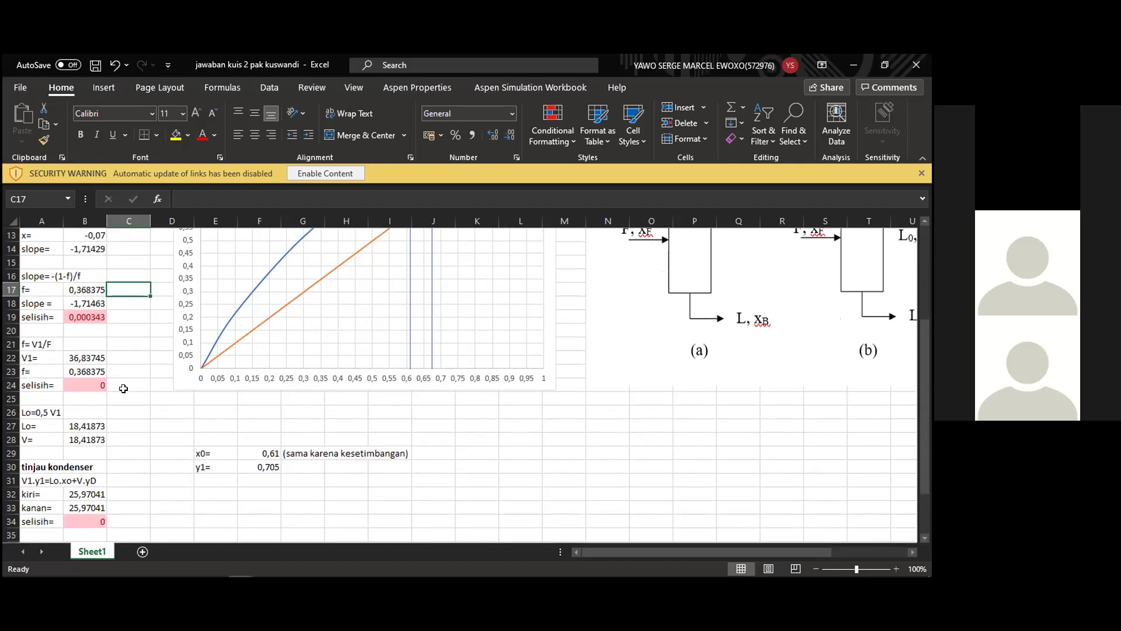
scroll(65, 305, "up", 1)
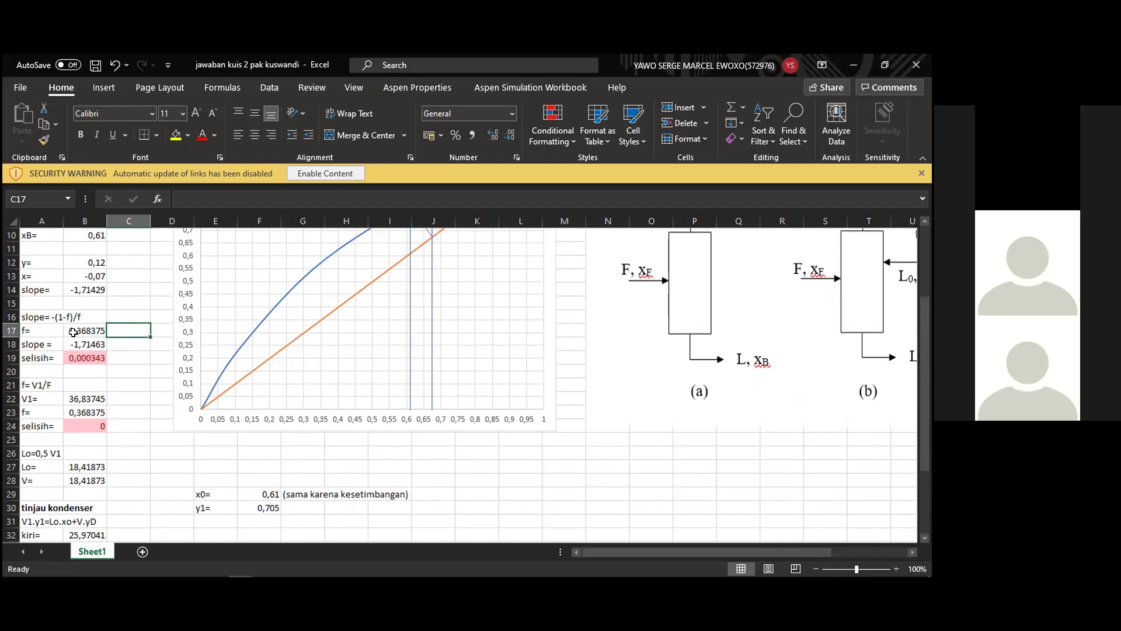
left_click(86, 332)
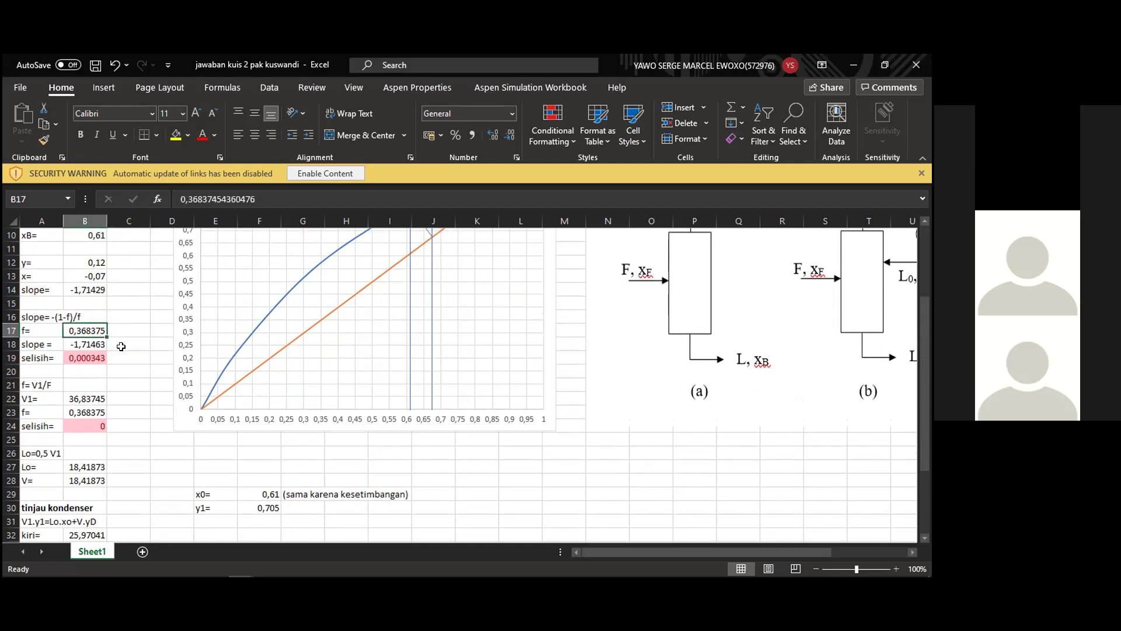
scroll(121, 346, "up", 1)
scroll(121, 347, "up", 1)
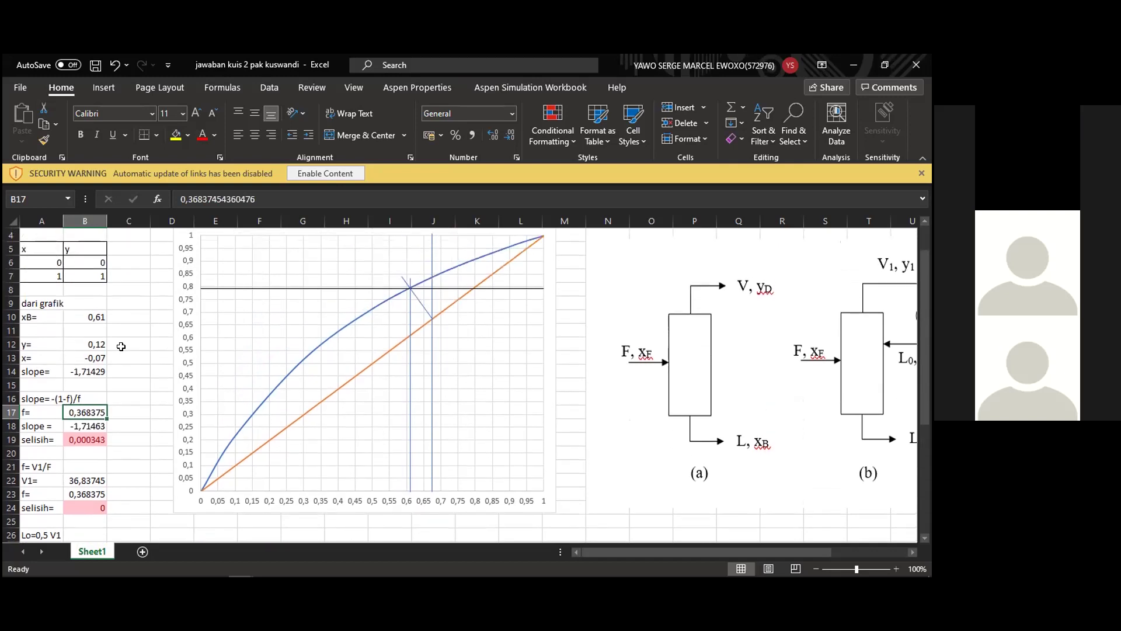
scroll(121, 346, "up", 1)
scroll(121, 347, "down", 3)
scroll(121, 346, "down", 3)
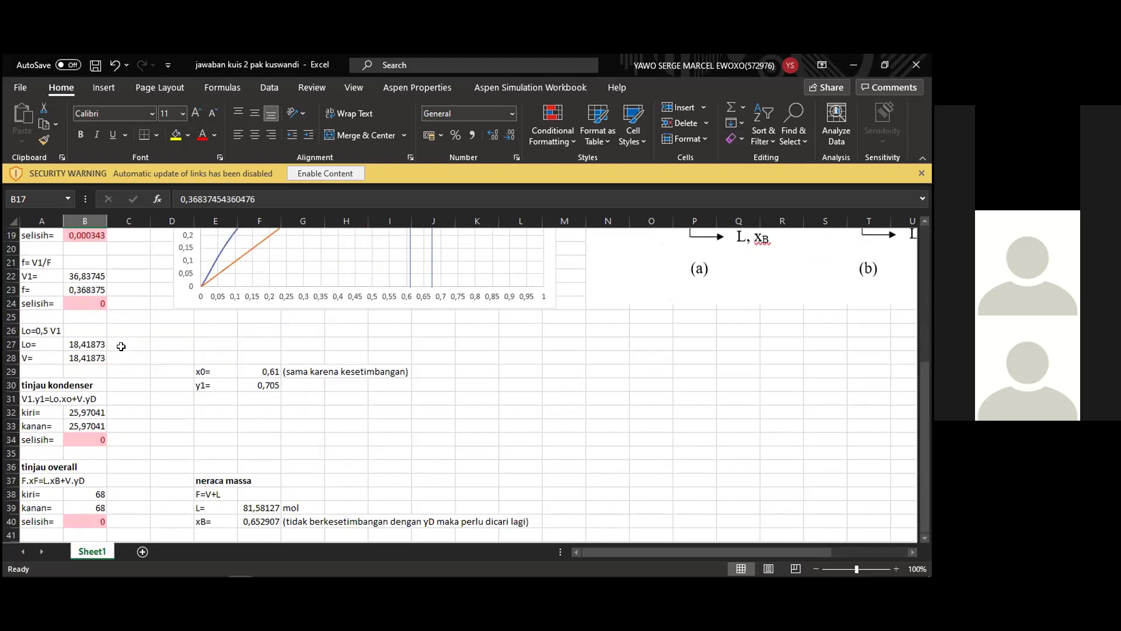
scroll(121, 346, "down", 2)
scroll(121, 346, "up", 8)
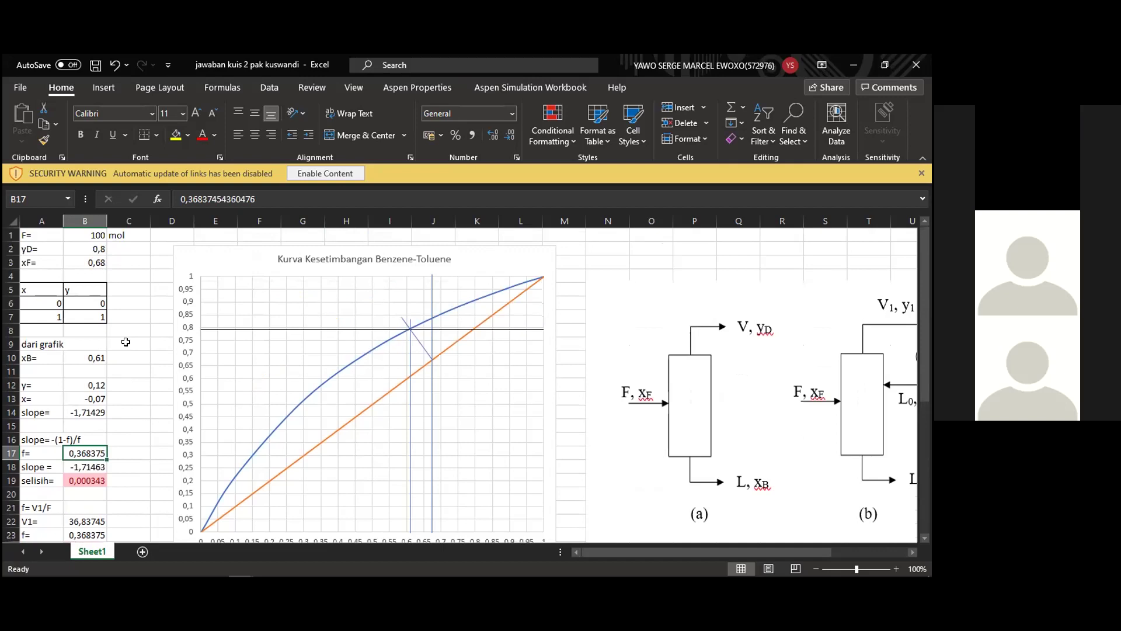
Minimize the answer workbook and return to the Soal Distilasi workbook's part B calculations
left_click(155, 369)
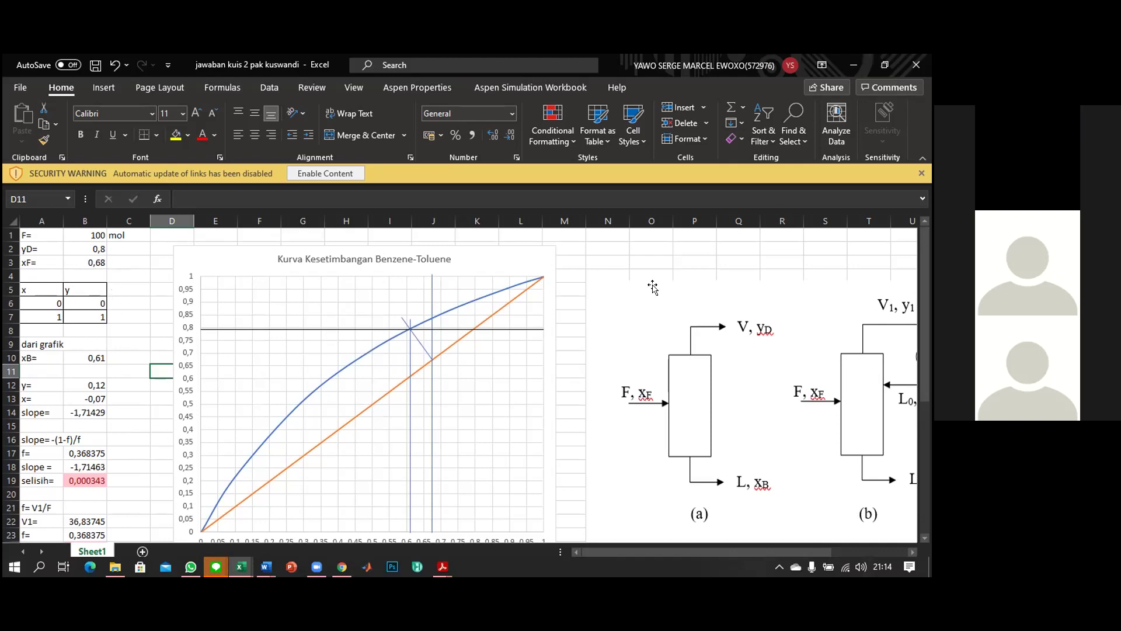
left_click(658, 250)
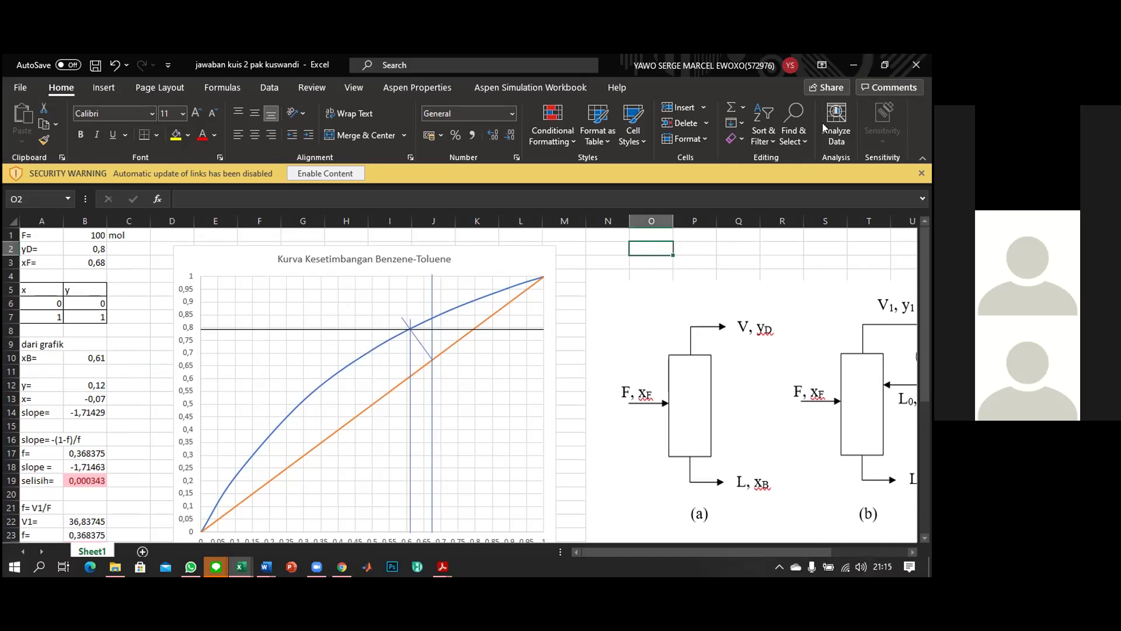
left_click(846, 56)
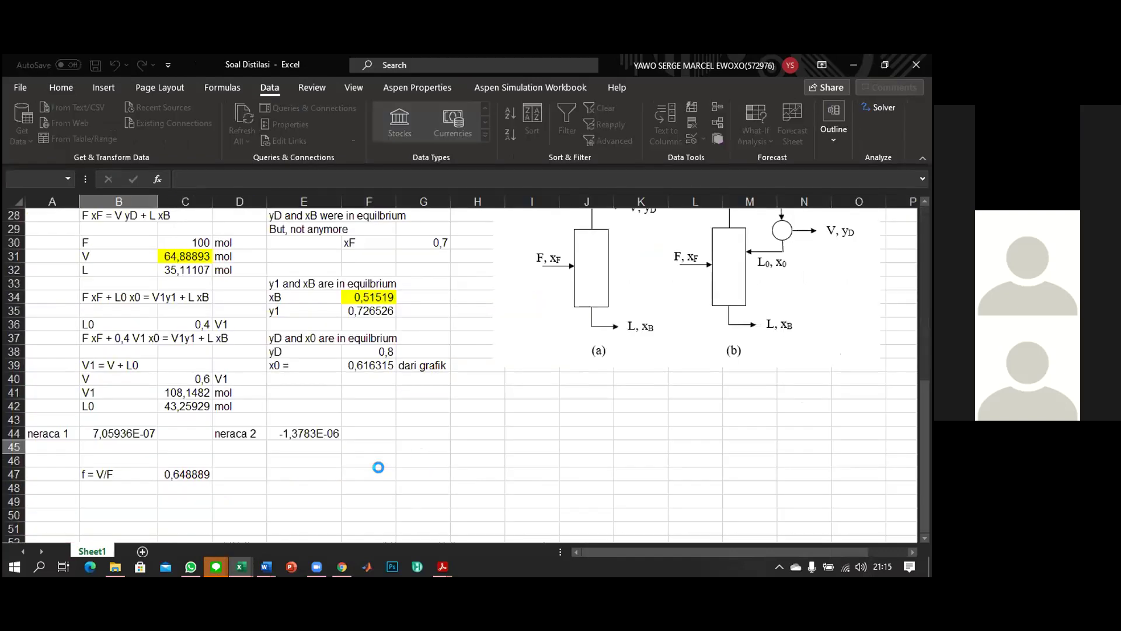
left_click(370, 472)
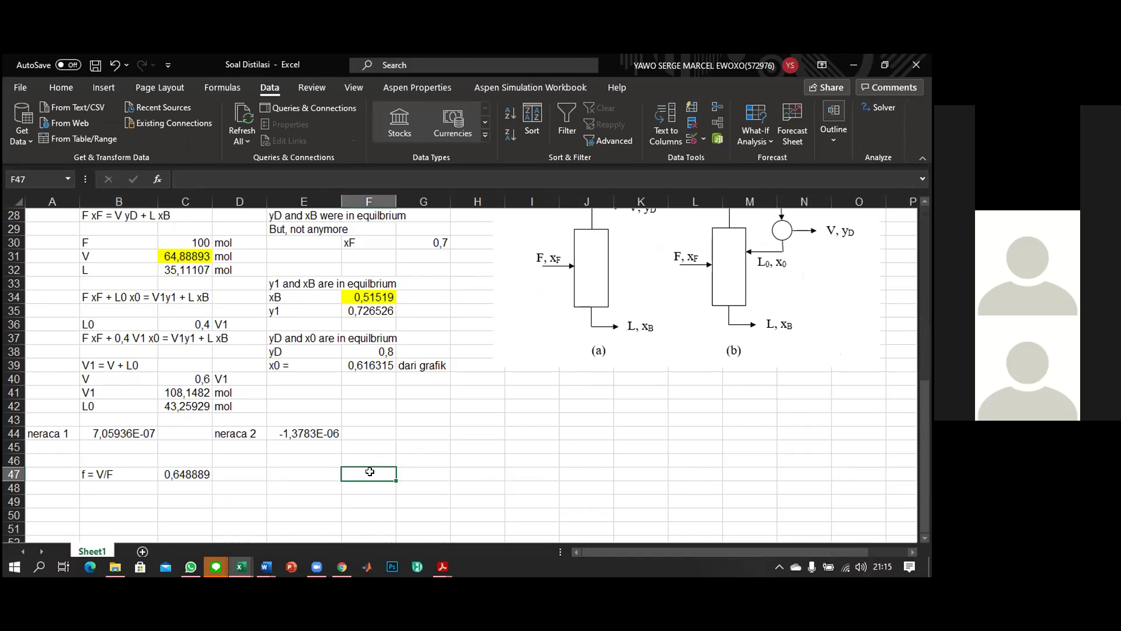
Bring up the ongoing voice call window in the chat app and end the call
mouse_move(315, 566)
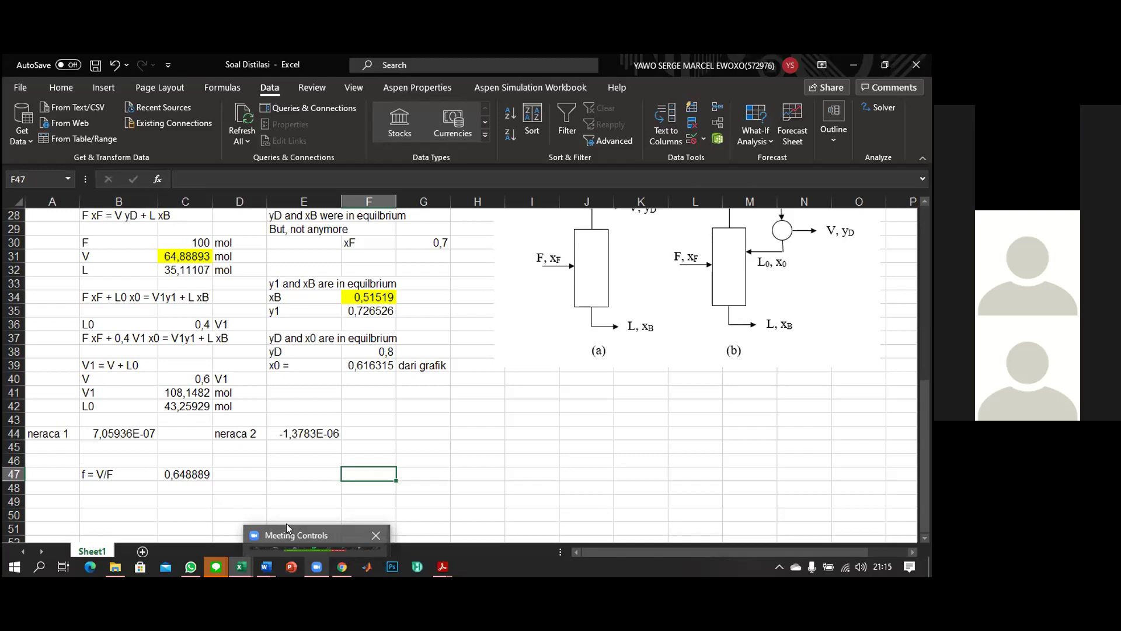
left_click(526, 471)
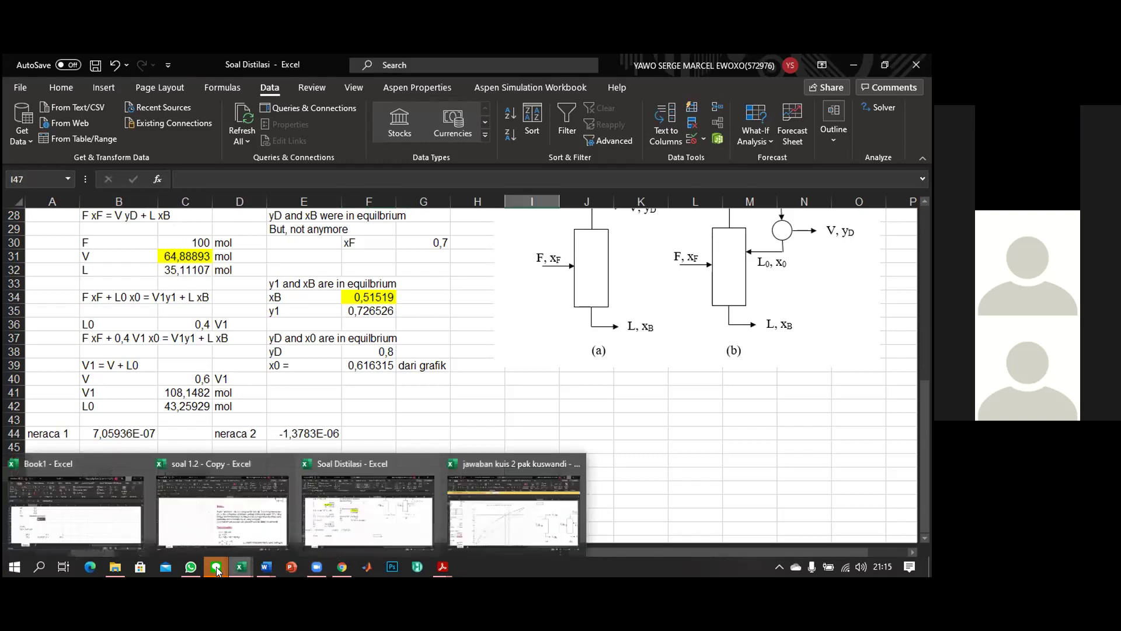
mouse_move(215, 566)
left_click(267, 492)
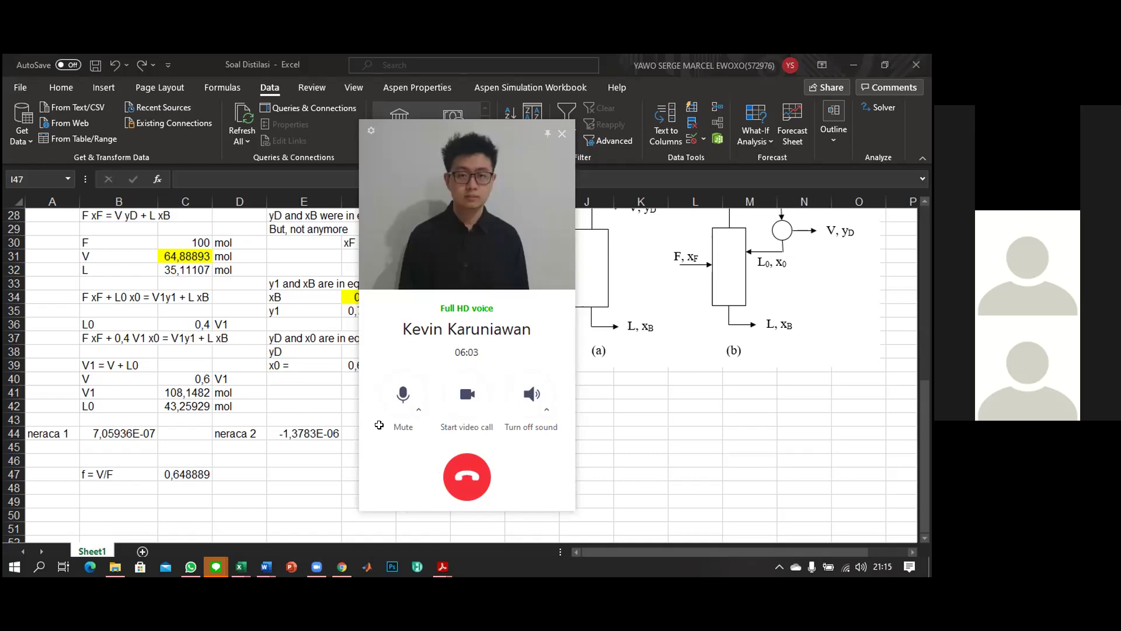
left_click(466, 478)
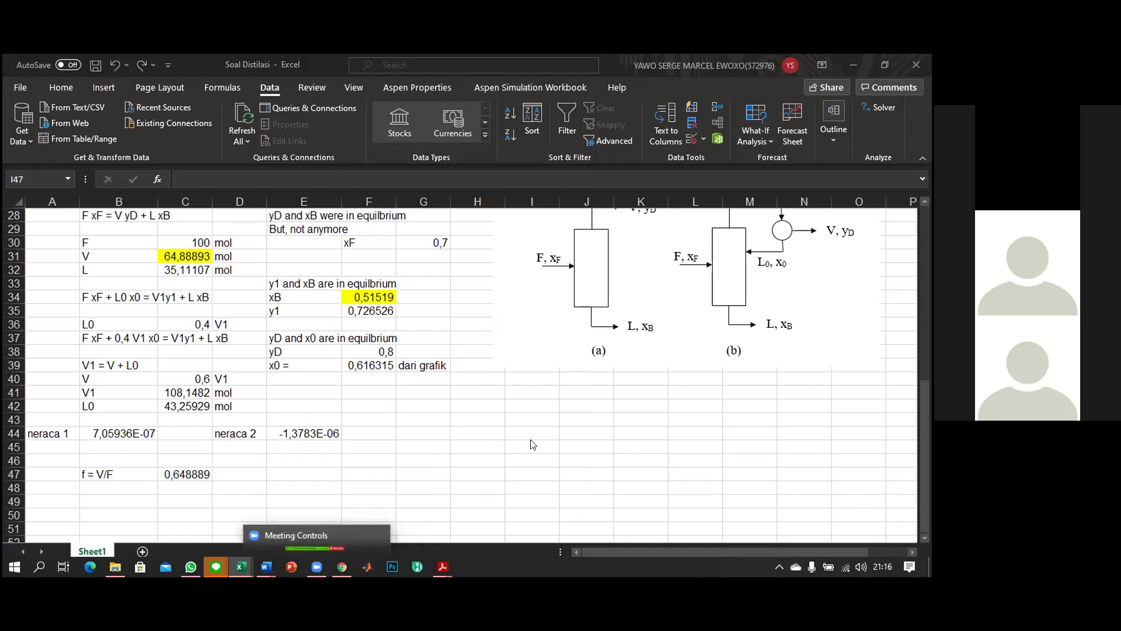
Review Soal Distilasi from the part B balances up to the part A data, equilibrium table and mass balance
scroll(531, 439, "up", 1)
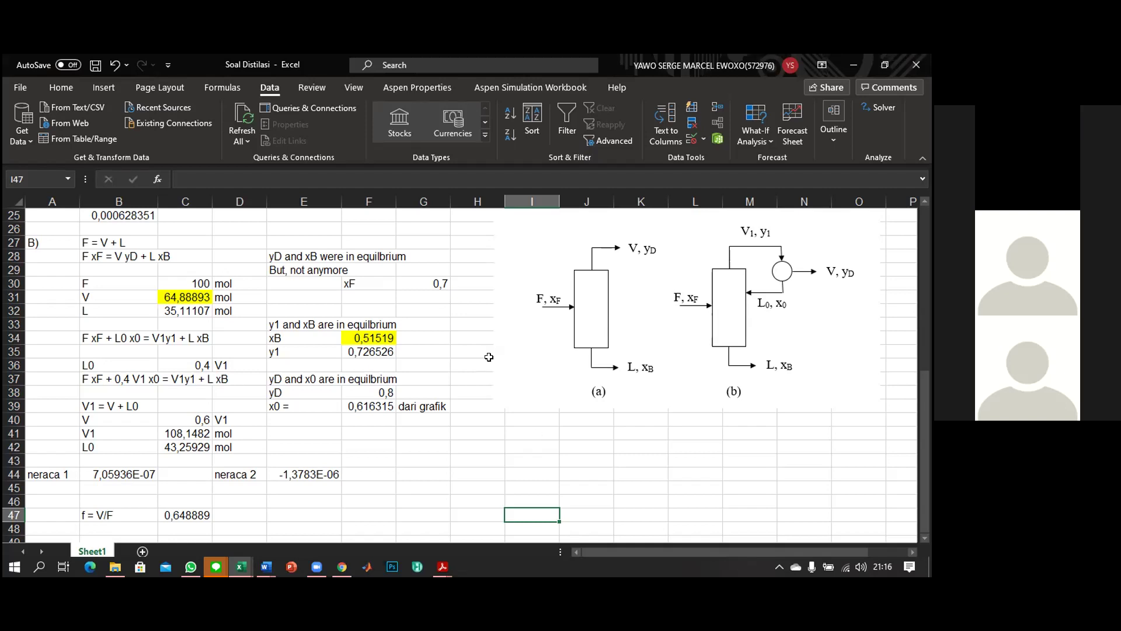
scroll(458, 349, "up", 8)
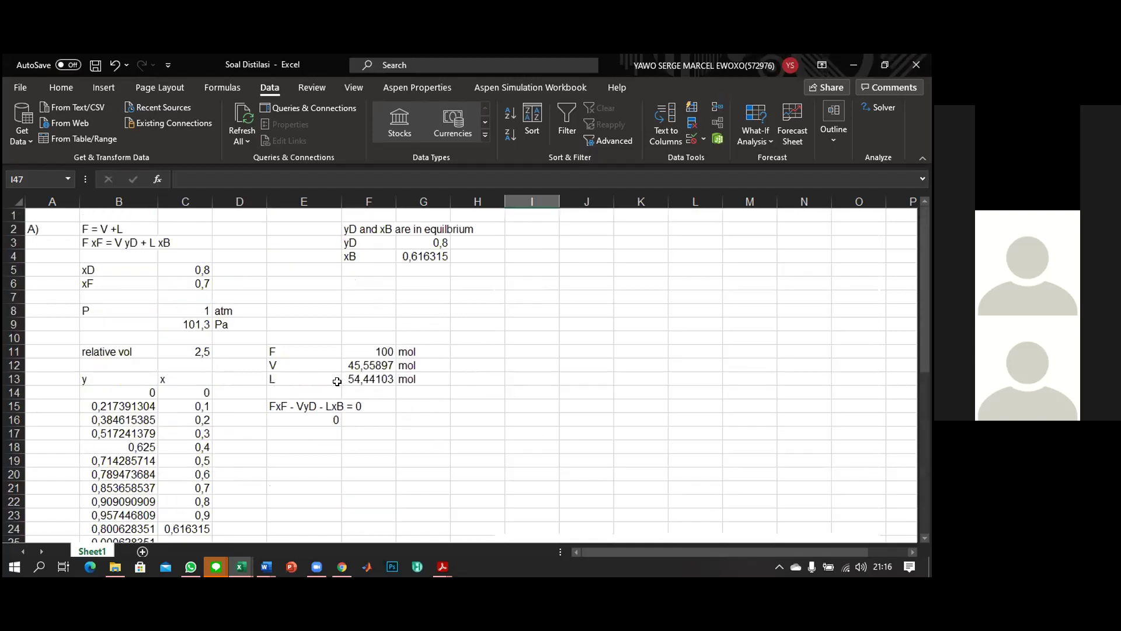
left_click(581, 321)
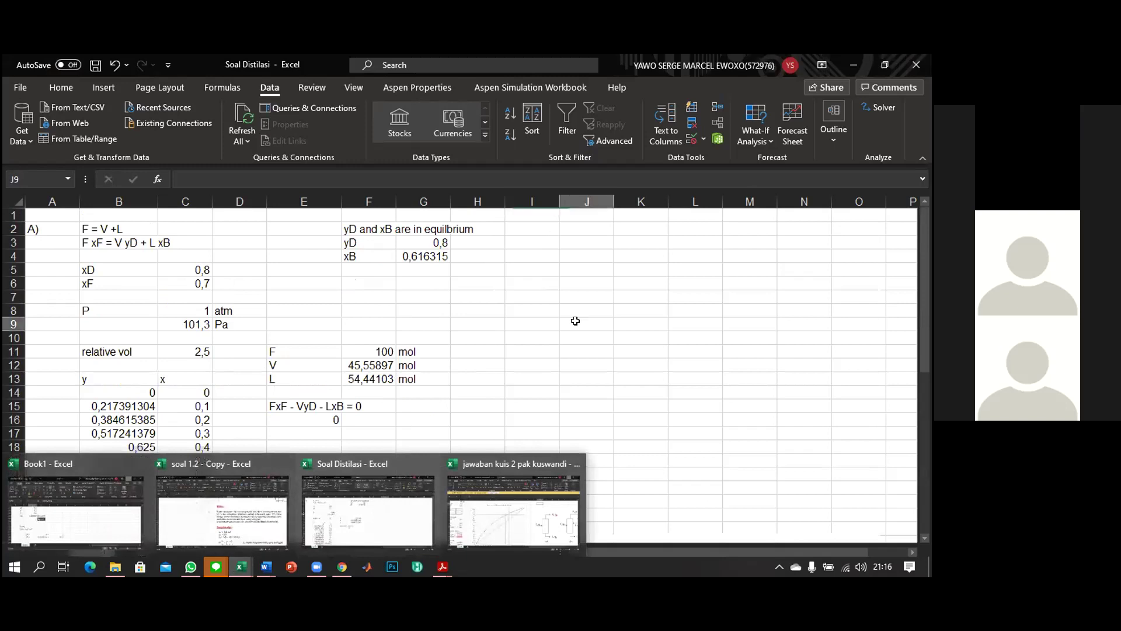
Switch back to the "jawaban kuis 2" workbook and review its equilibrium curve and slope calculations
mouse_move(238, 571)
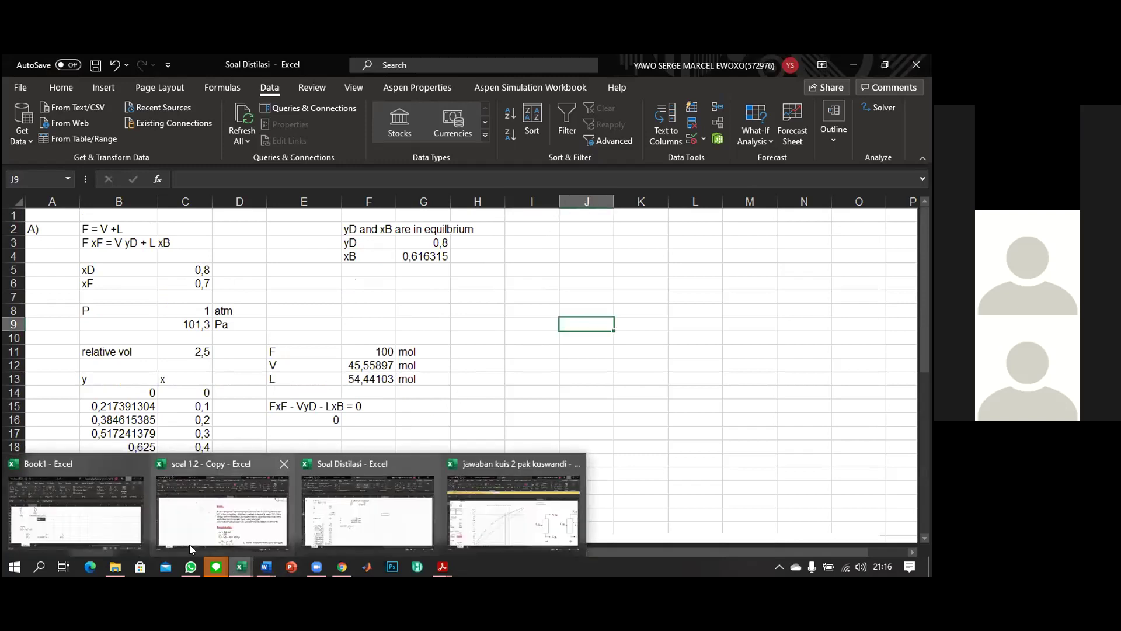
left_click(512, 532)
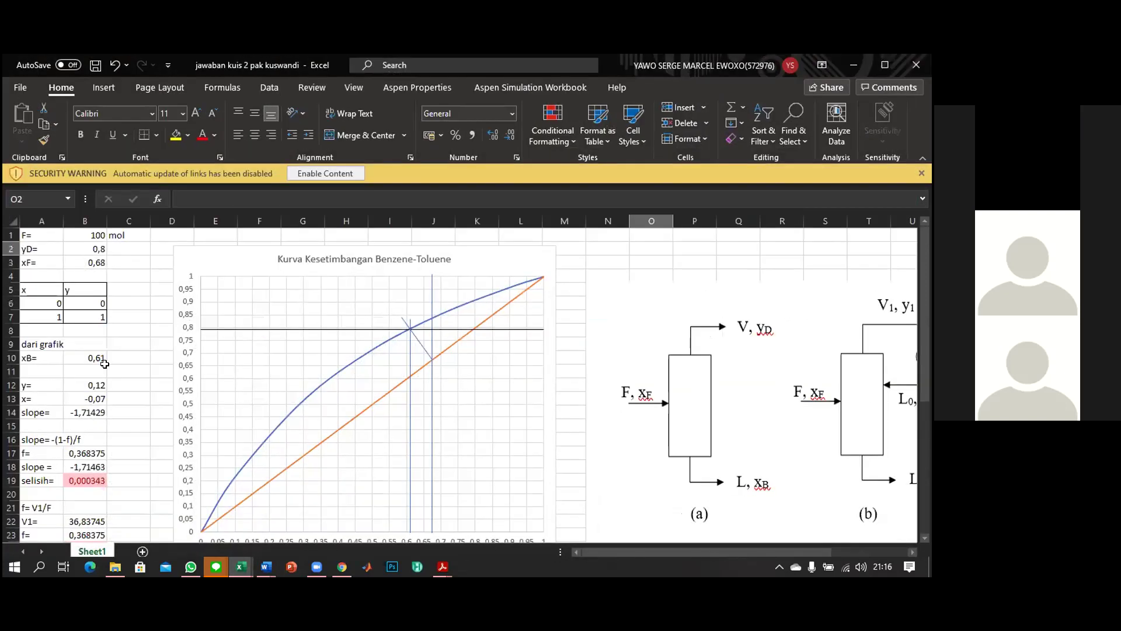
scroll(295, 356, "down", 2)
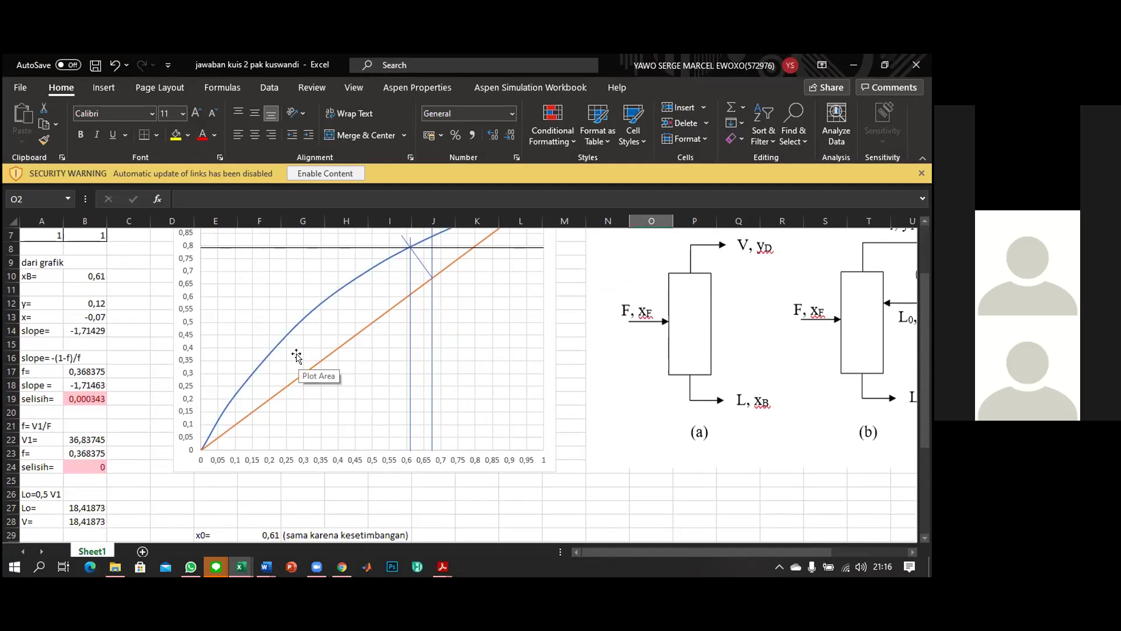
scroll(296, 359, "up", 2)
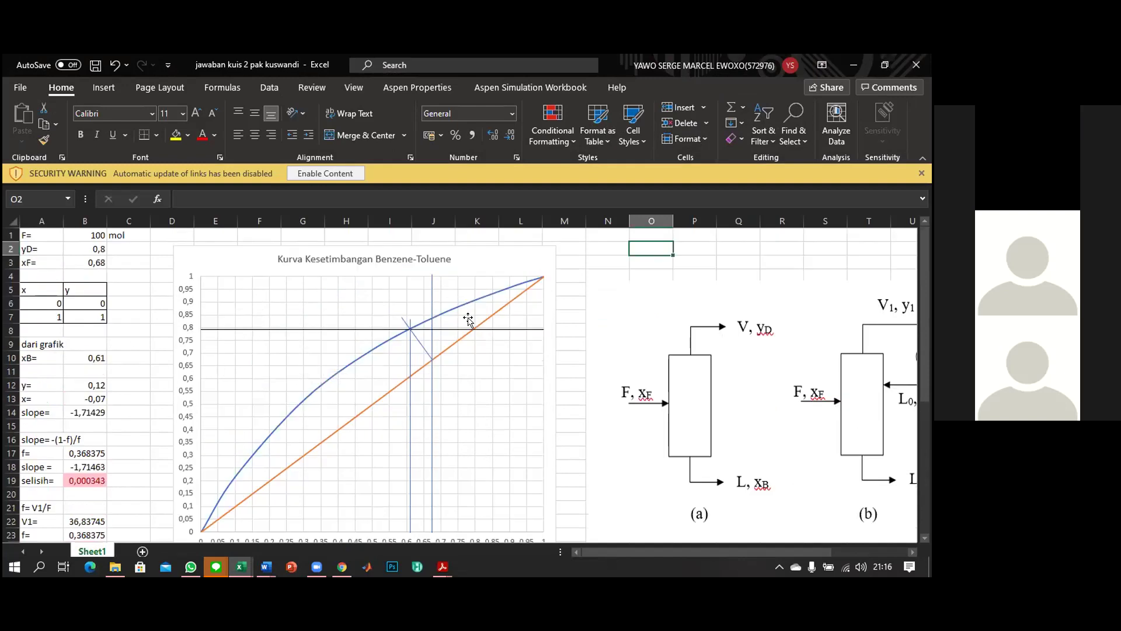
Minimize the "jawaban kuis 2" workbook, switch to Book1 and maximize its window
left_click(864, 70)
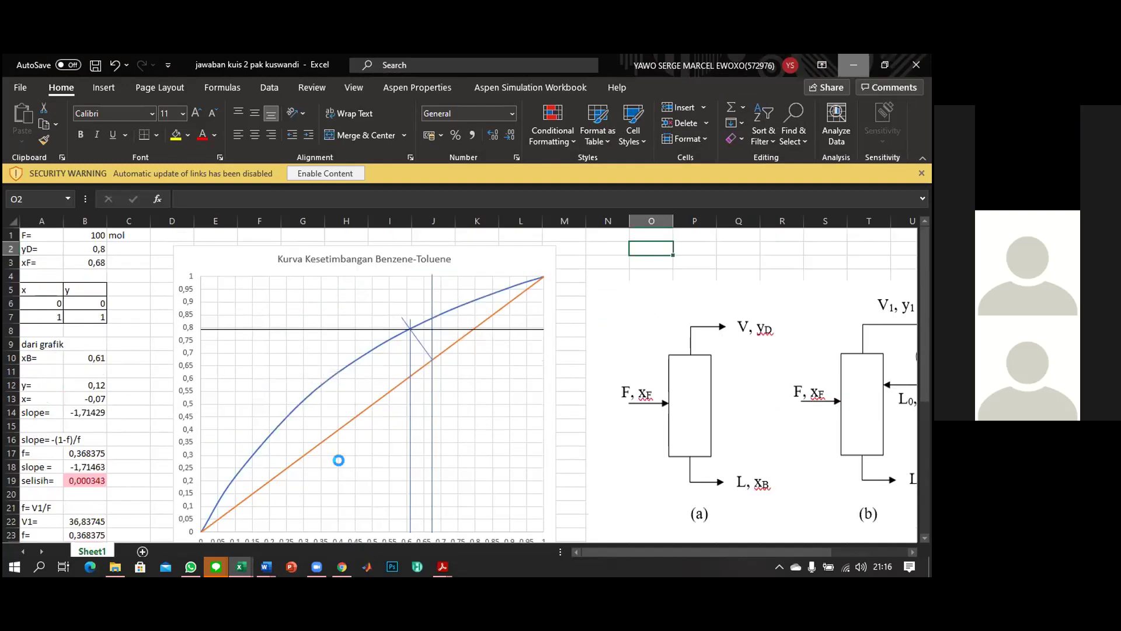
mouse_move(242, 573)
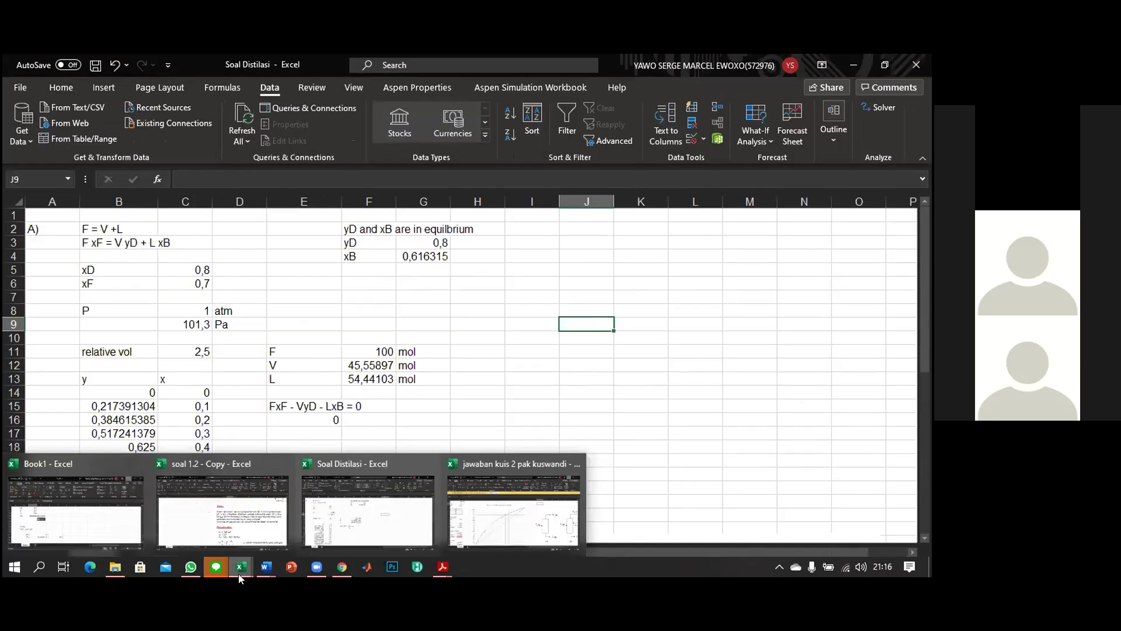
left_click(68, 507)
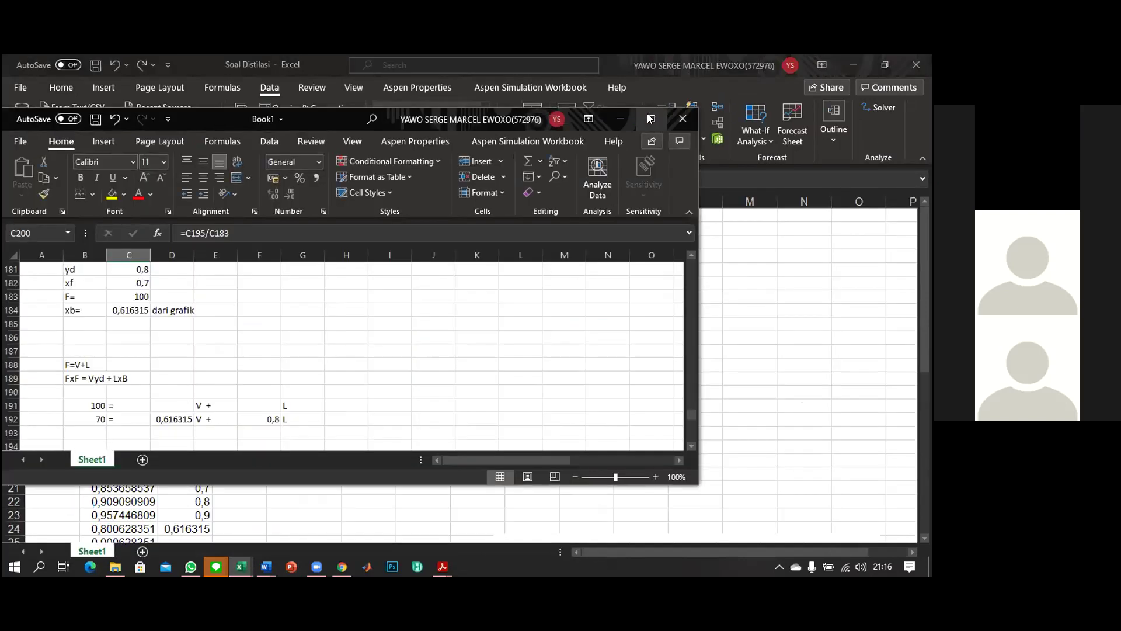
left_click(649, 119)
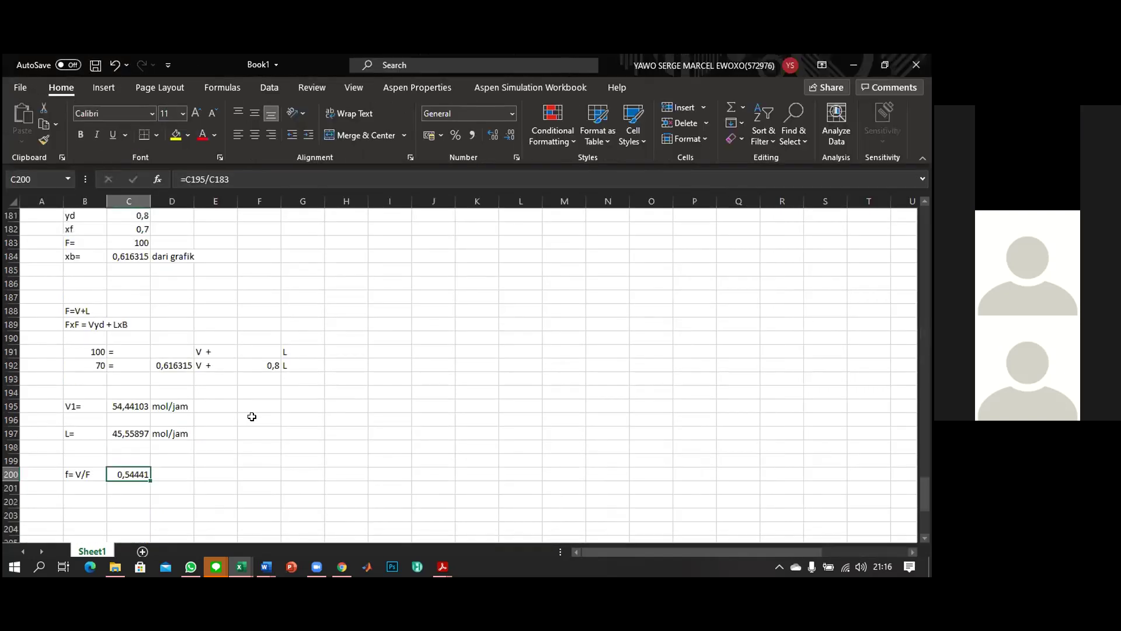
Review Book1 from the V1 and L balance up through Soal A and soal D to the alpha and equilibrium table
scroll(297, 352, "up", 6)
scroll(297, 353, "up", 20)
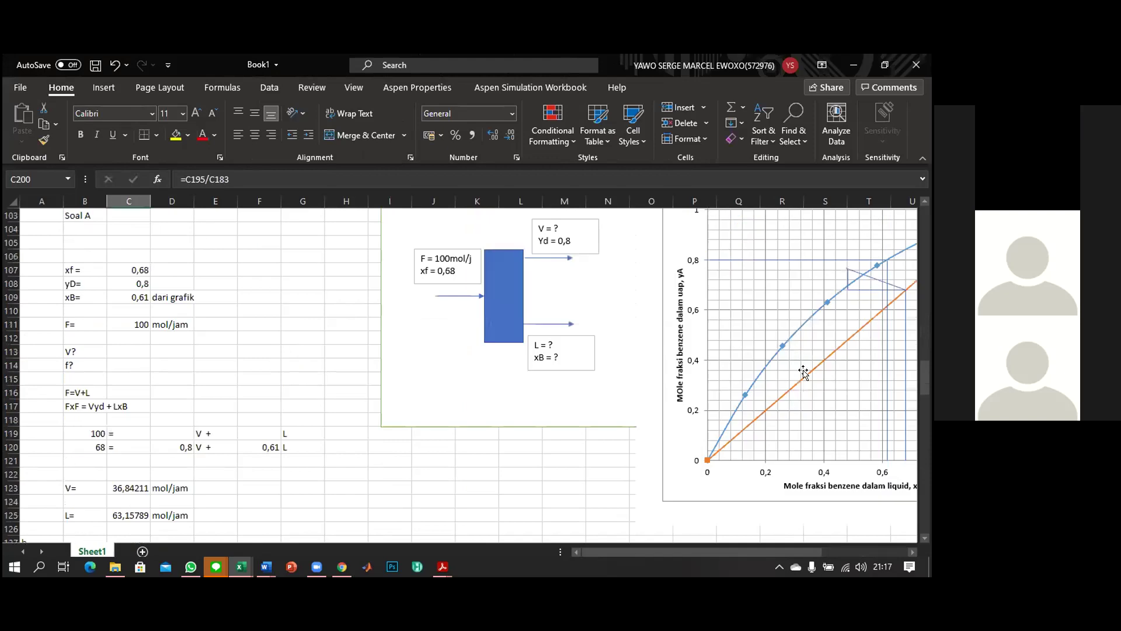
scroll(804, 373, "up", 1)
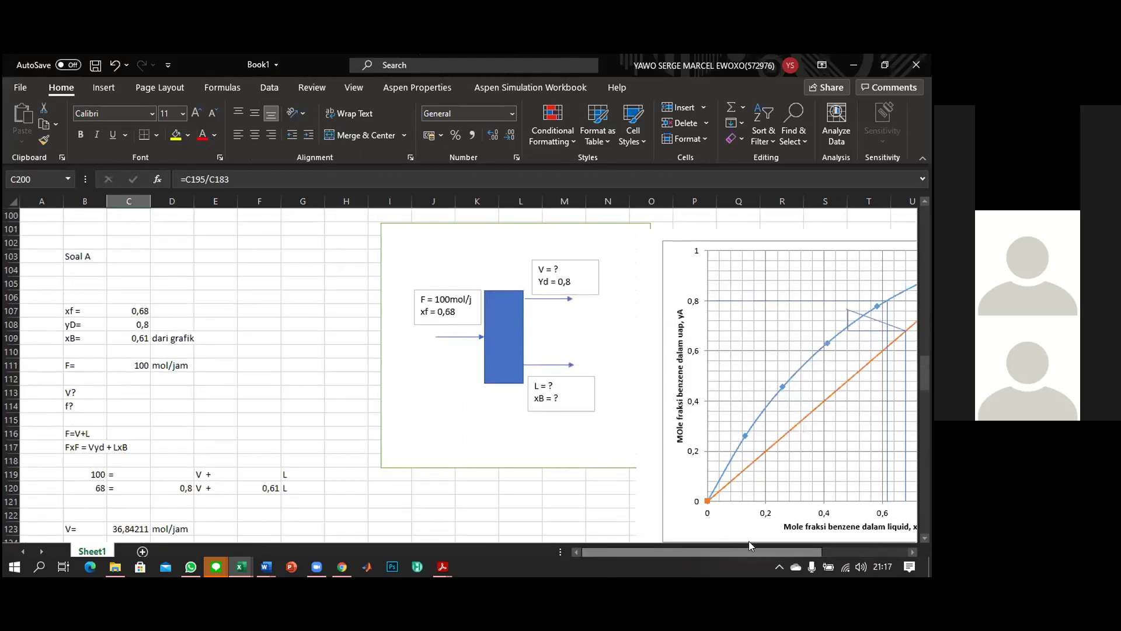
scroll(749, 541, "right", 2)
left_click_drag(638, 551, 592, 550)
scroll(140, 410, "up", 6)
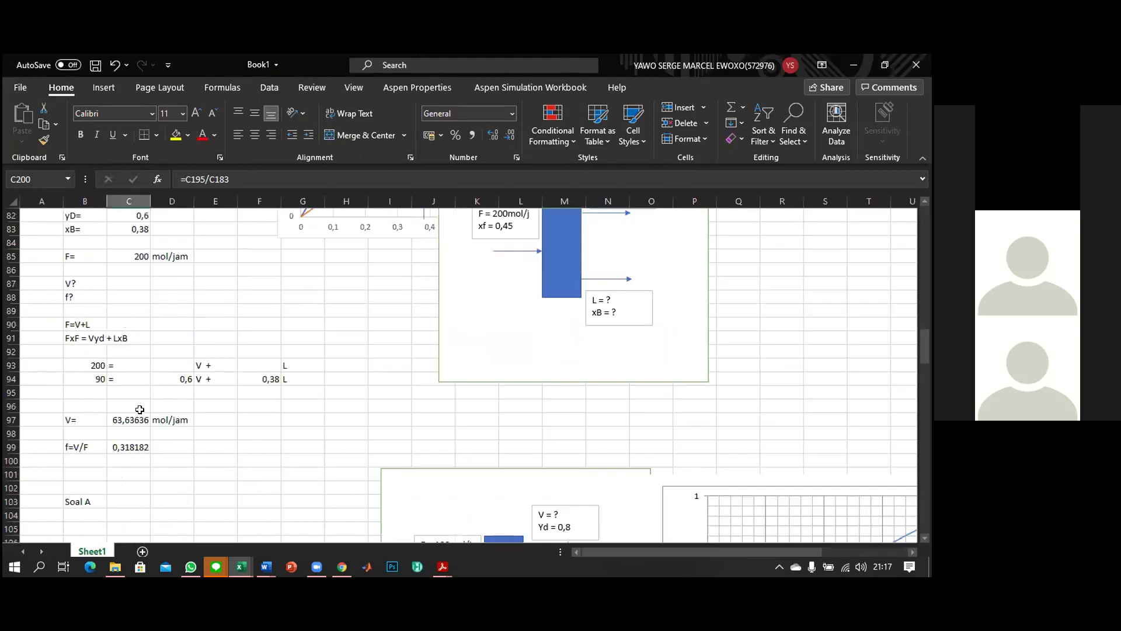
scroll(139, 410, "up", 8)
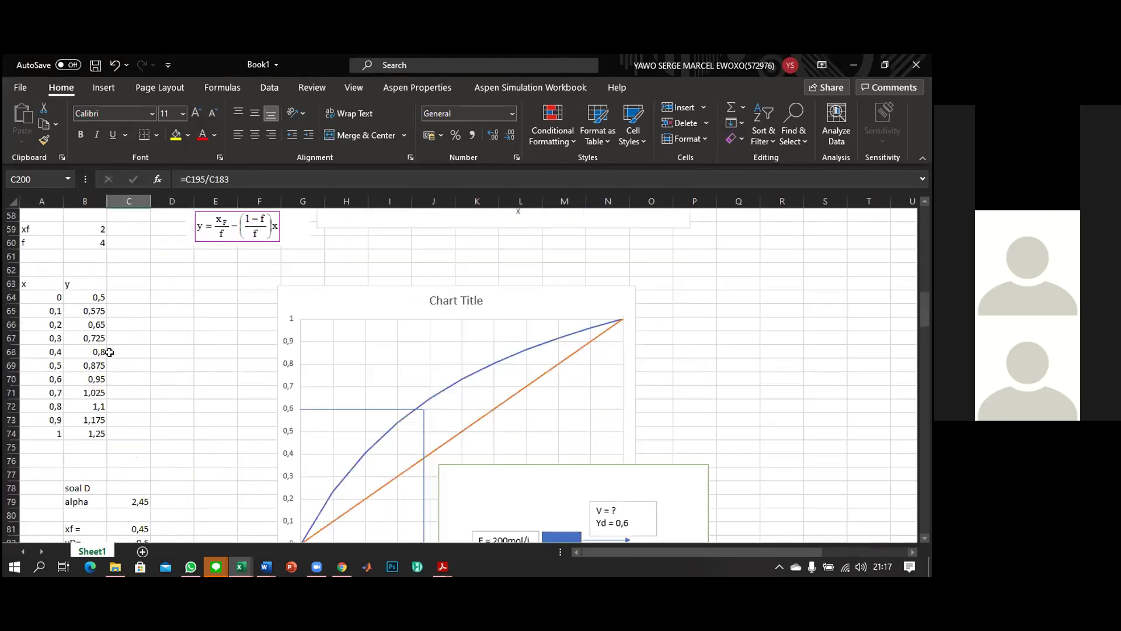
scroll(100, 356, "up", 2)
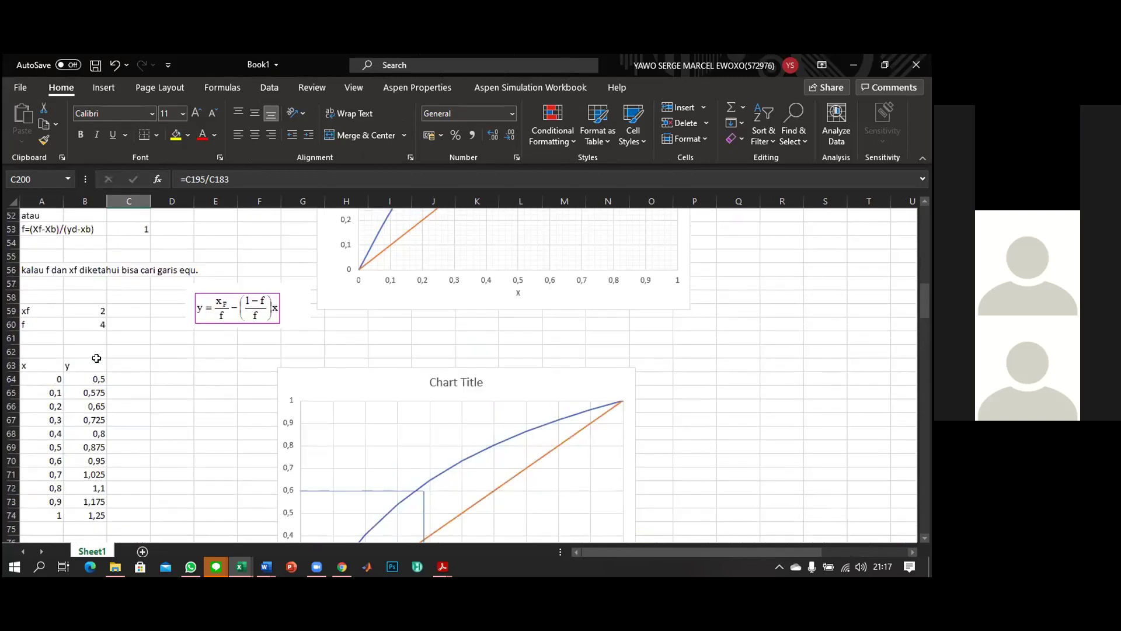
scroll(97, 358, "up", 10)
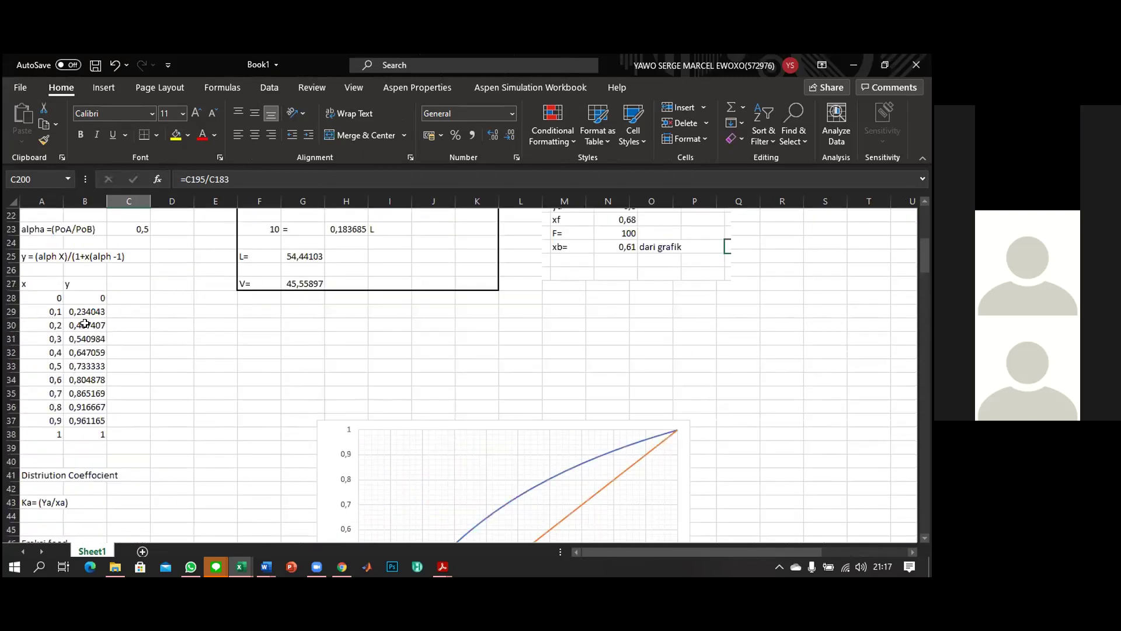
scroll(102, 298, "up", 1)
scroll(104, 298, "up", 1)
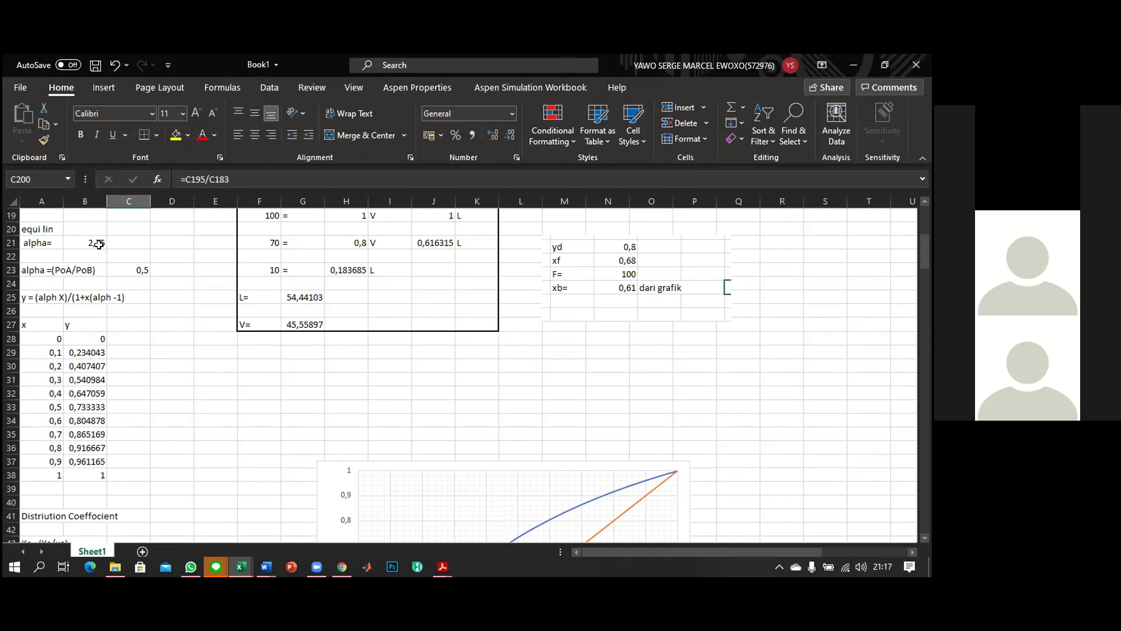
Inspect the equilibrium y formulas in B28 and B29 and compare them with the alpha equation and the equilibrium curve
double_click(88, 339)
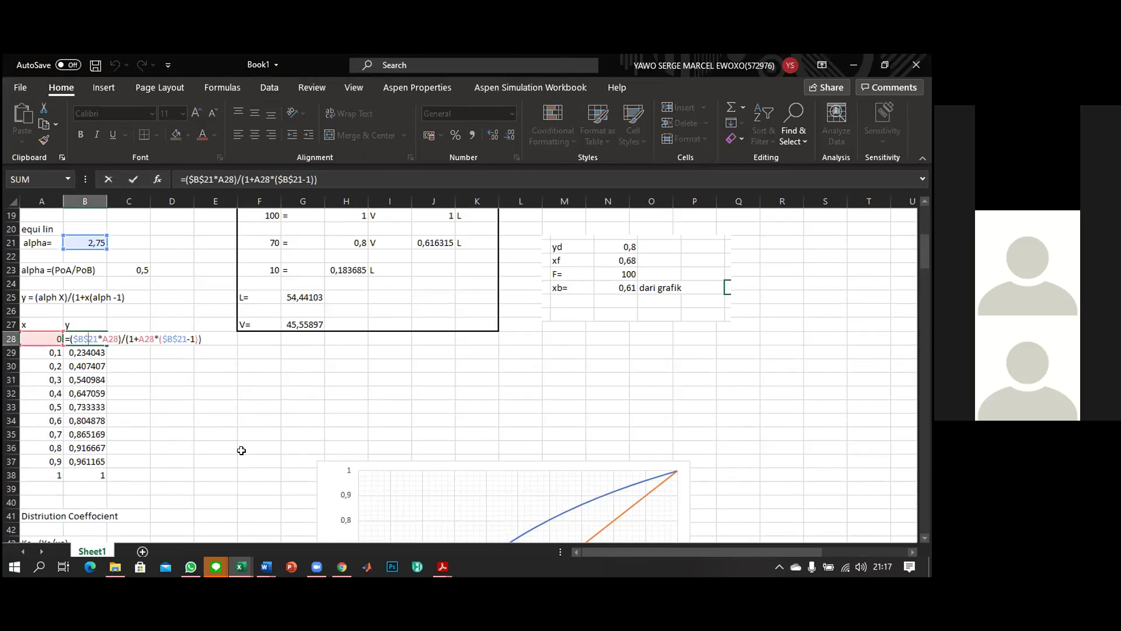
key("Return")
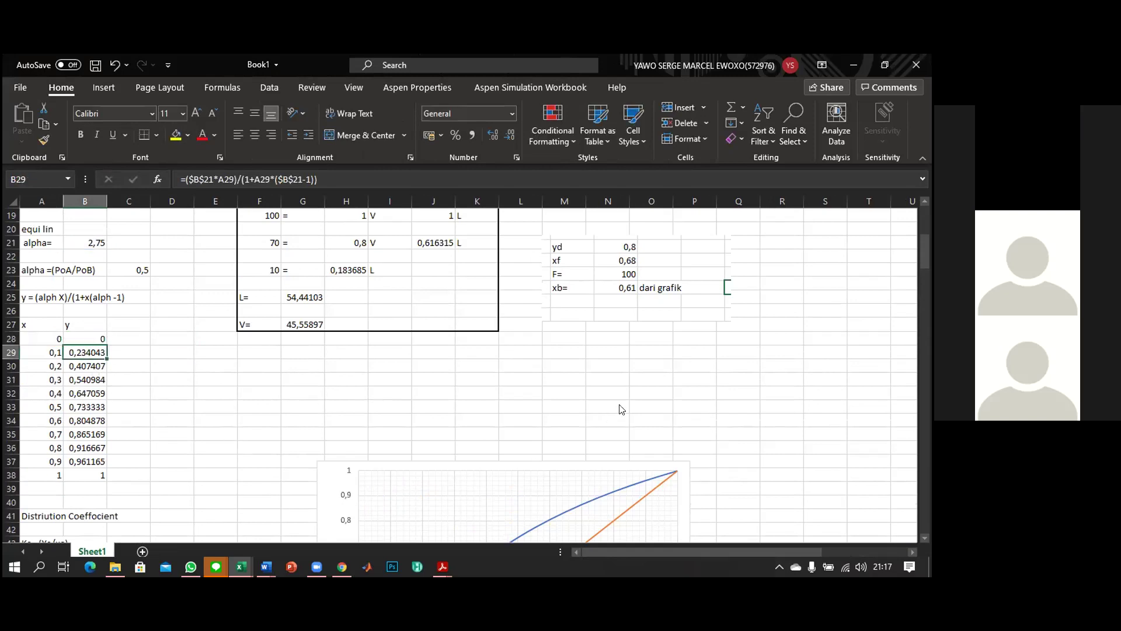
scroll(622, 409, "down", 5)
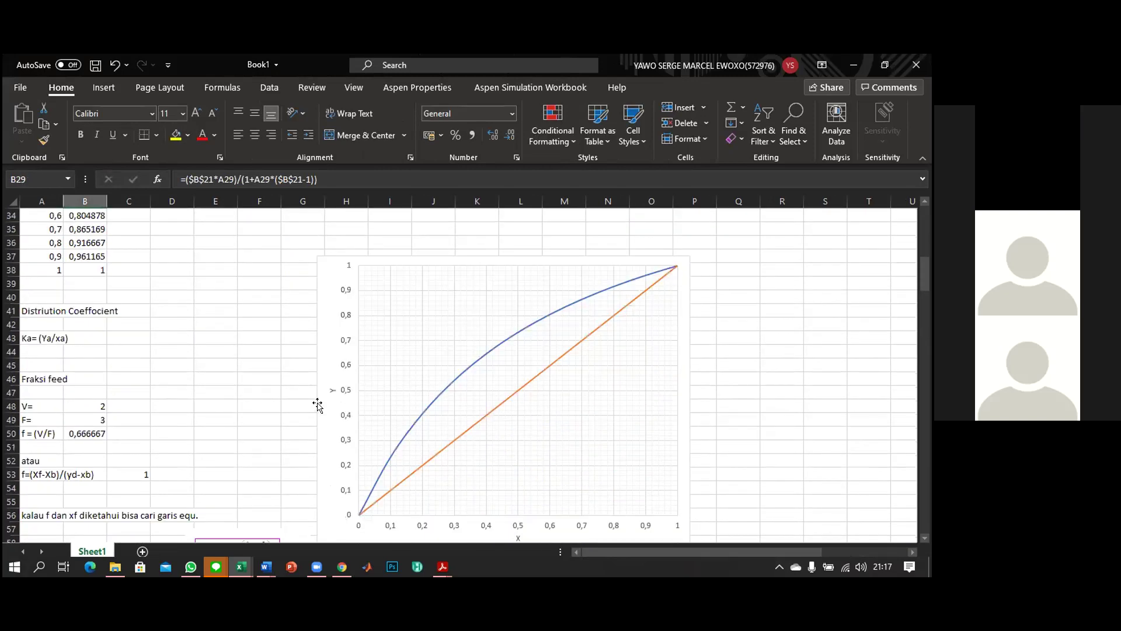
scroll(317, 405, "up", 5)
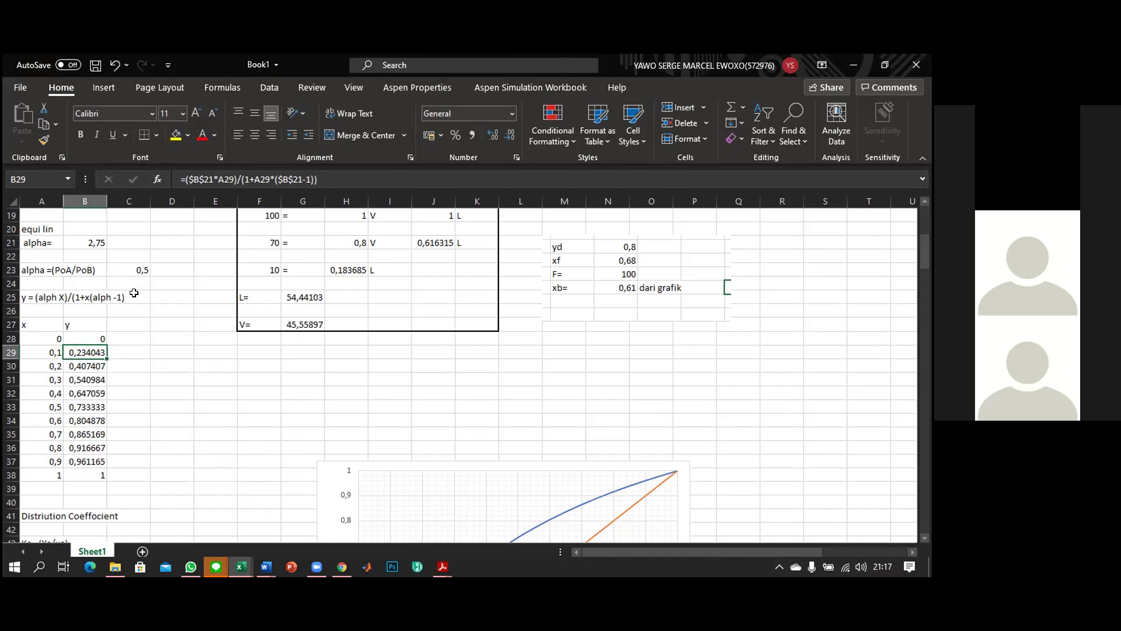
double_click(87, 354)
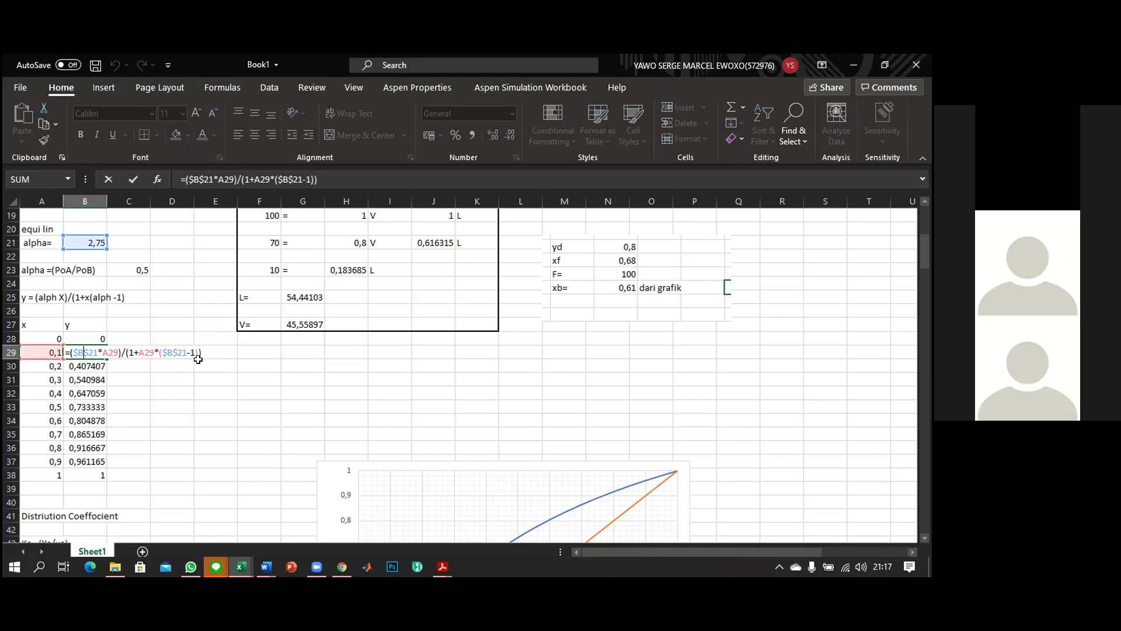
key("Return")
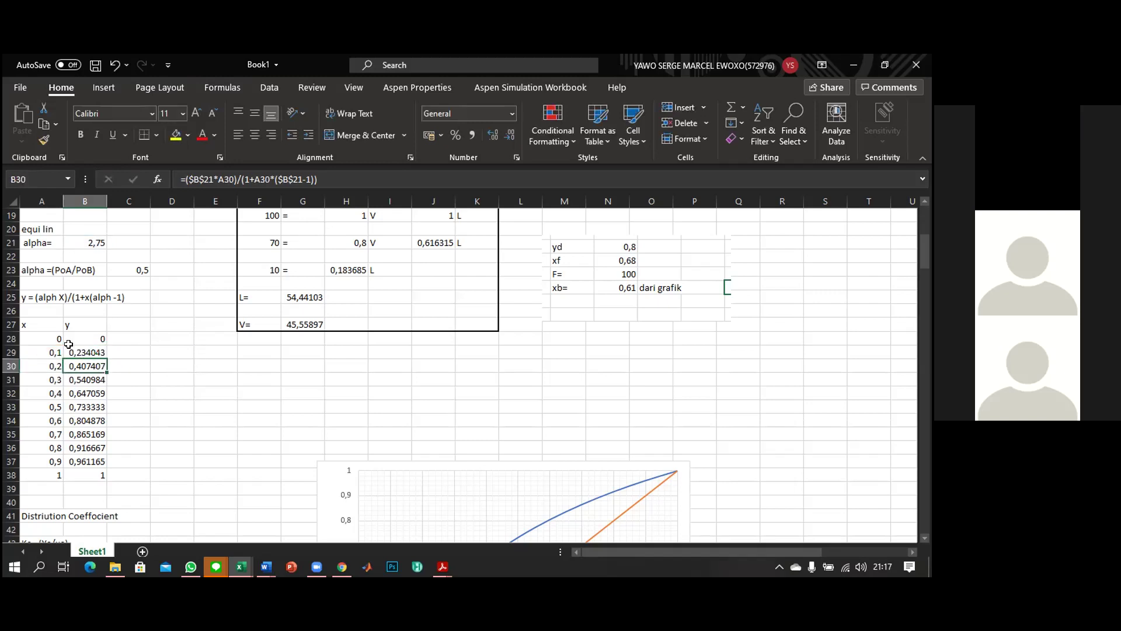
Examine Soal A's flash drum diagram and its benzene equilibrium chart across the full mole fraction range
scroll(552, 414, "down", 5)
scroll(552, 415, "down", 20)
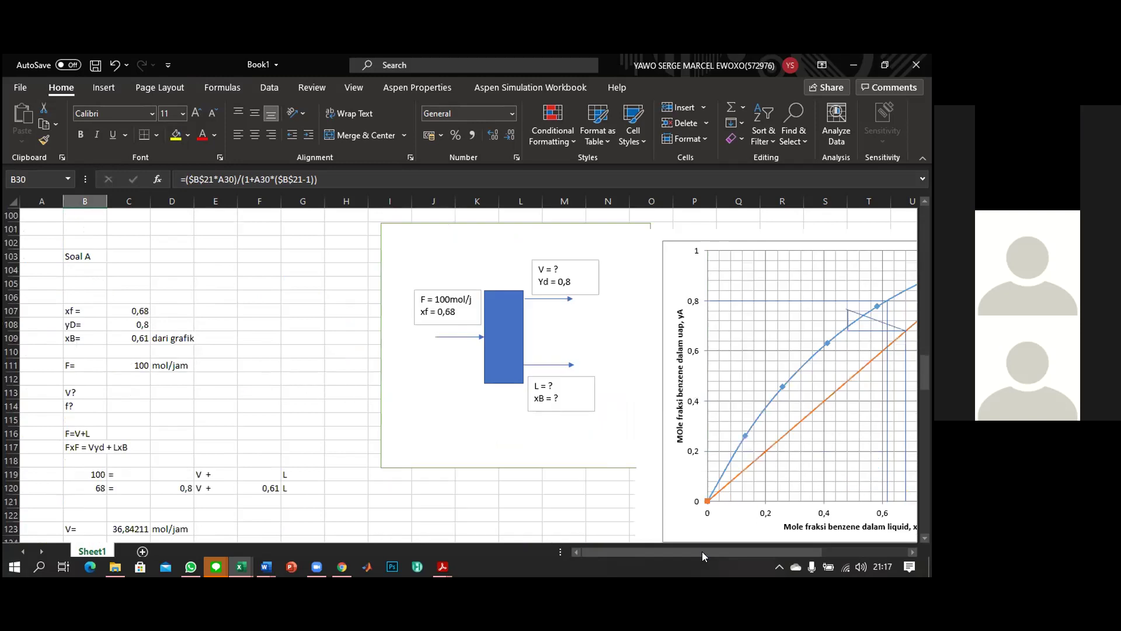
left_click_drag(728, 553, 754, 552)
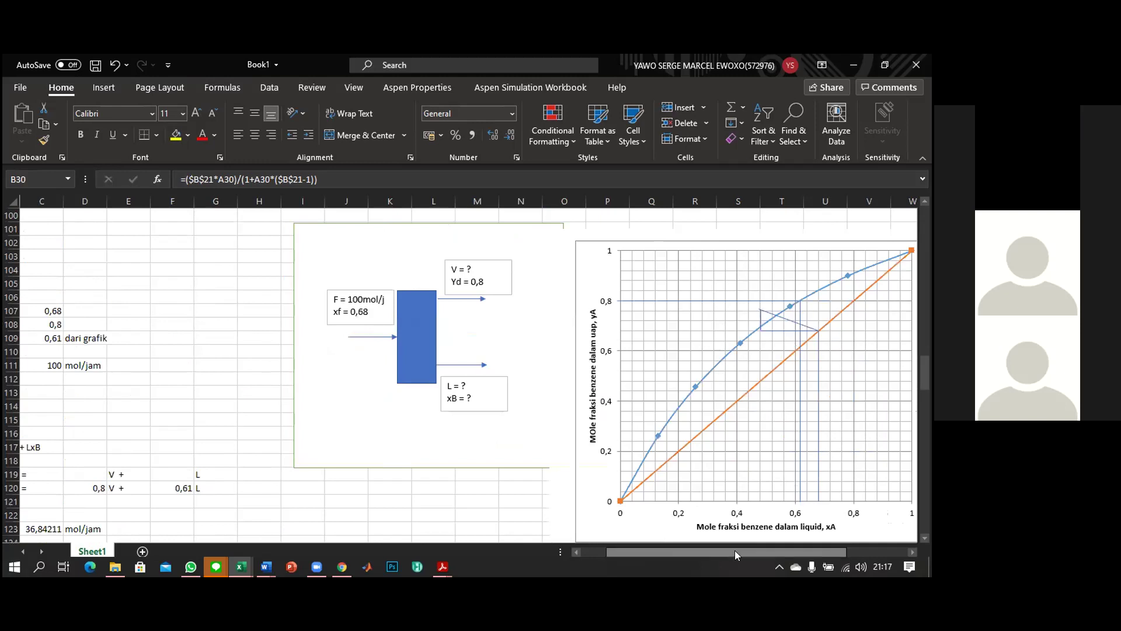
left_click_drag(733, 550, 678, 552)
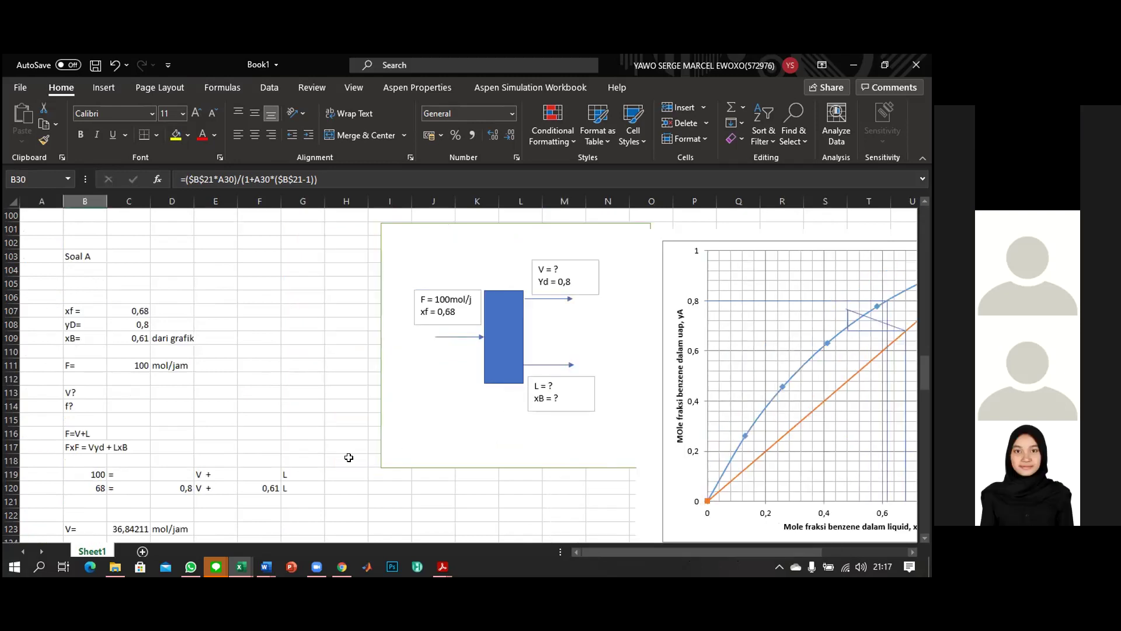
Review the part b and soal 2019 calculations down to the V1 and L results, and return to the x-y equilibrium table
scroll(351, 462, "down", 3)
scroll(351, 462, "down", 5)
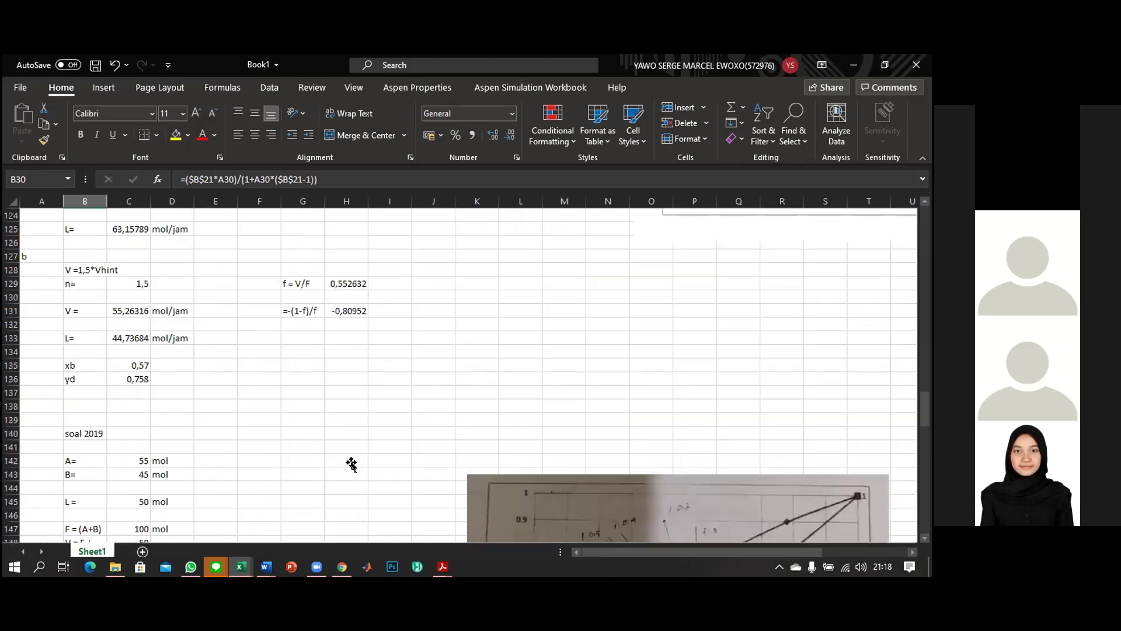
scroll(351, 462, "down", 15)
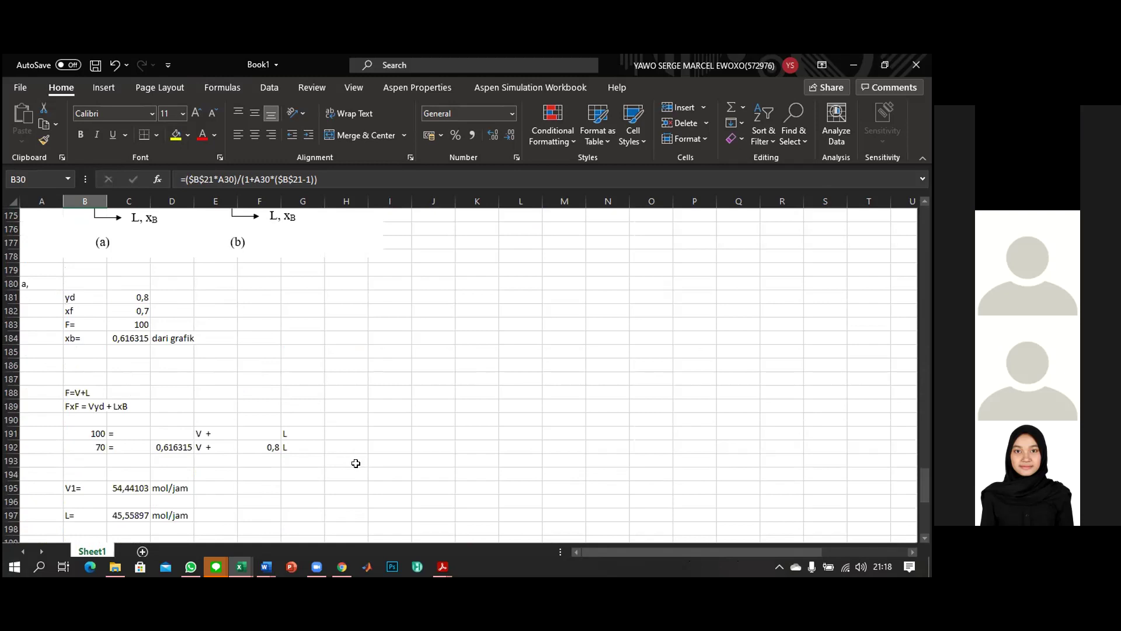
scroll(356, 464, "up", 20)
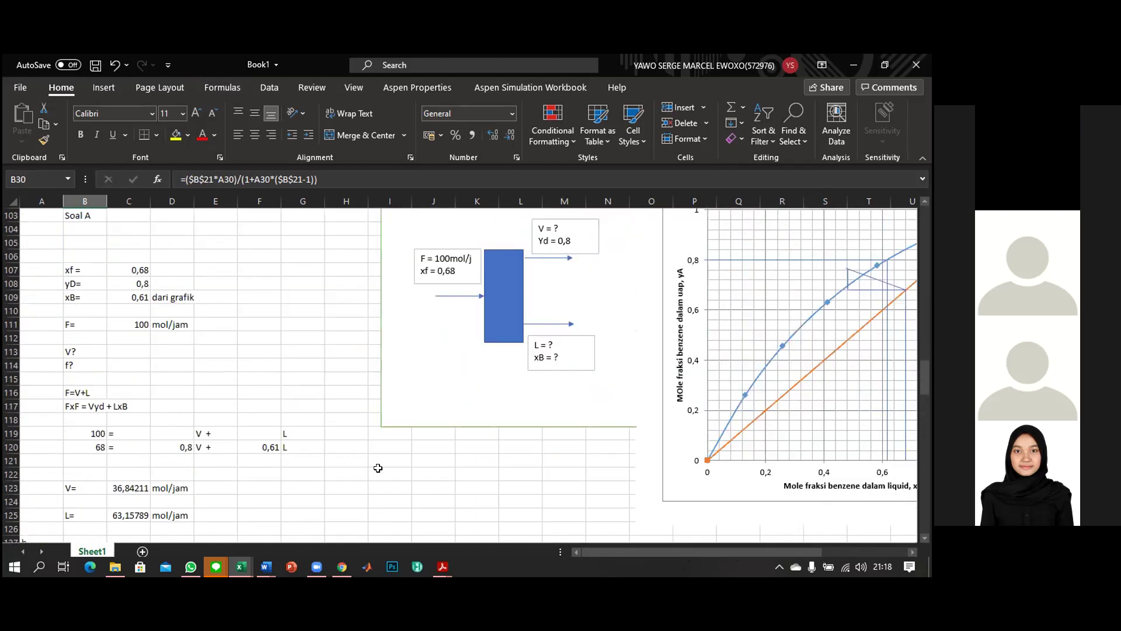
scroll(378, 468, "up", 17)
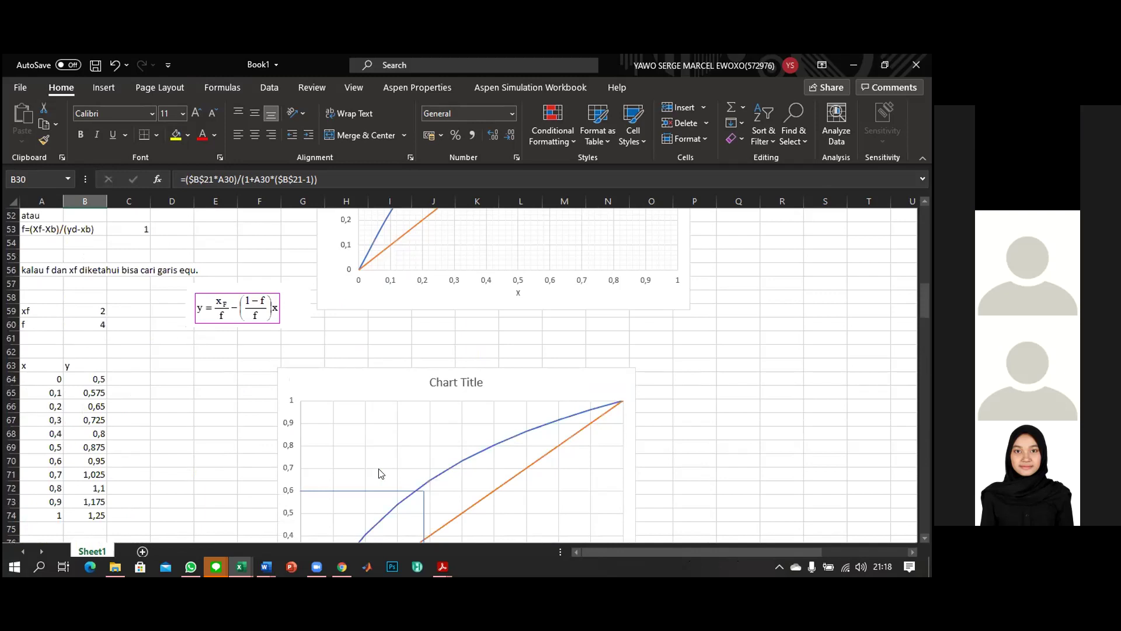
scroll(268, 444, "up", 6)
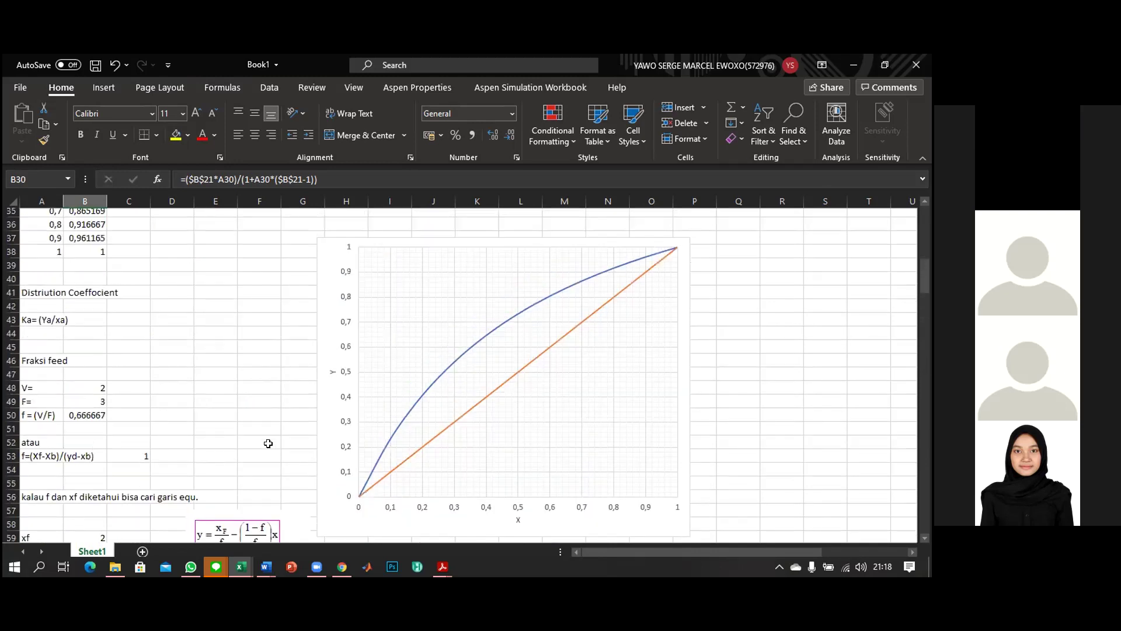
scroll(268, 444, "up", 4)
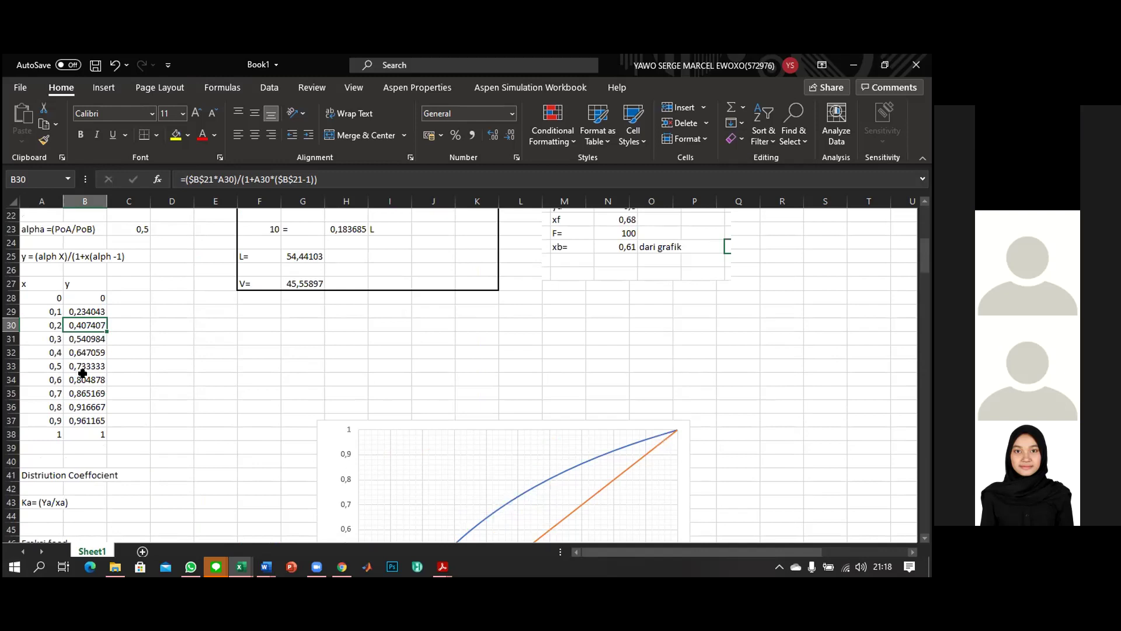
Enlarge the view of Soal A's benzene equilibrium chart and examine the yD, xB and xF construction lines
scroll(83, 373, "down", 20)
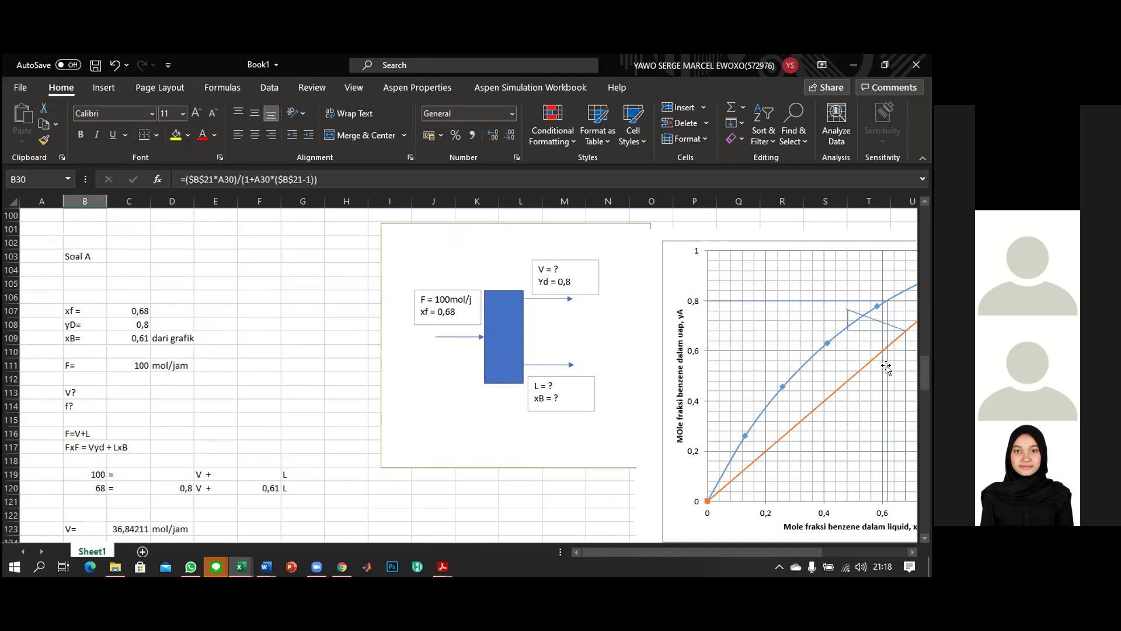
scroll(888, 362, "down", 2)
scroll(887, 368, "up", 1)
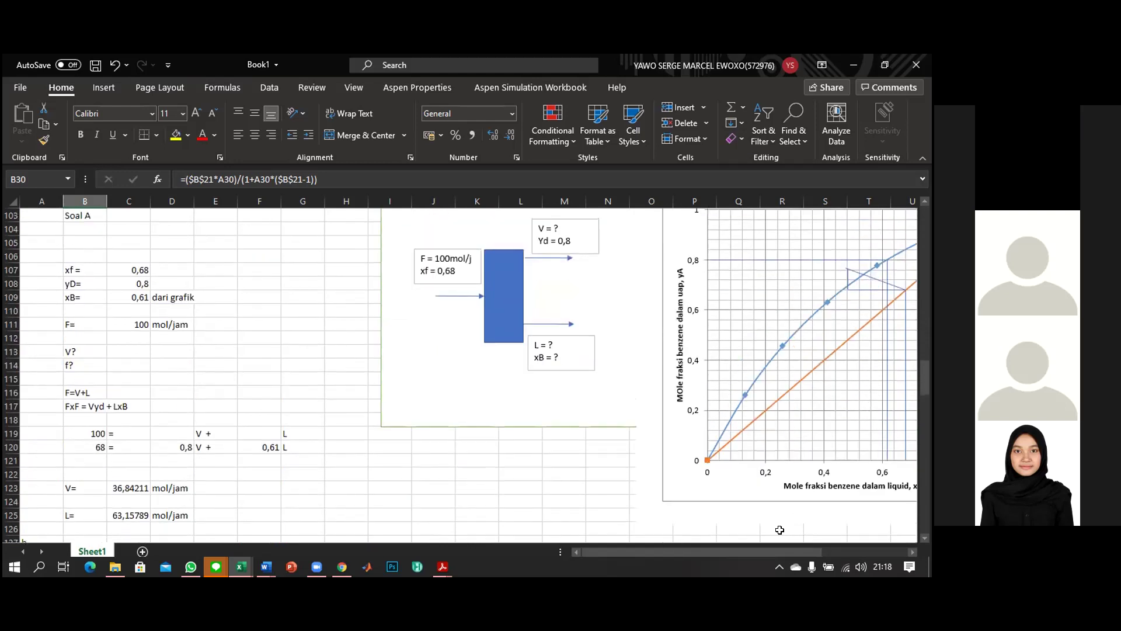
scroll(729, 398, "right", 5)
scroll(729, 399, "up", 1)
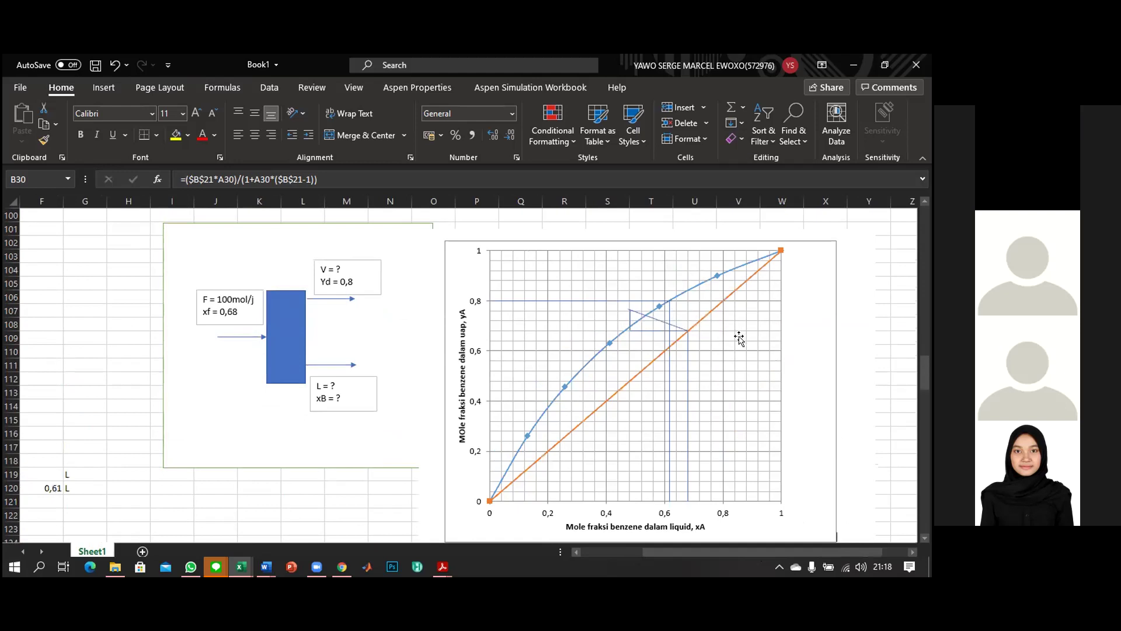
scroll(740, 344, "down", 1)
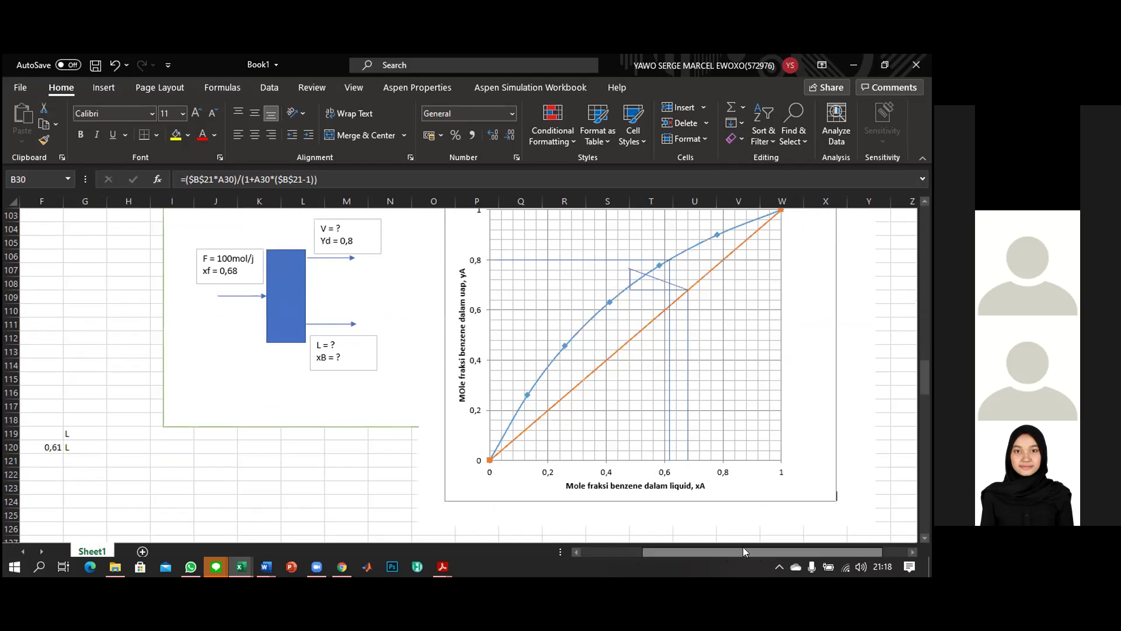
scroll(745, 526, "right", 2)
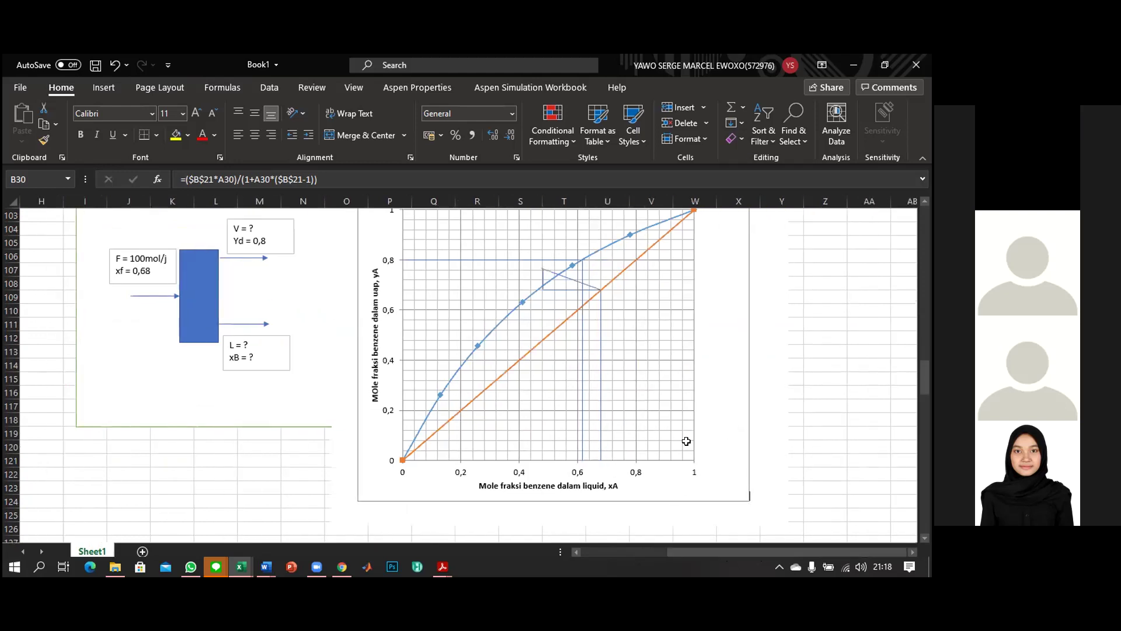
scroll(765, 508, "up", 1)
scroll(739, 546, "right", 1)
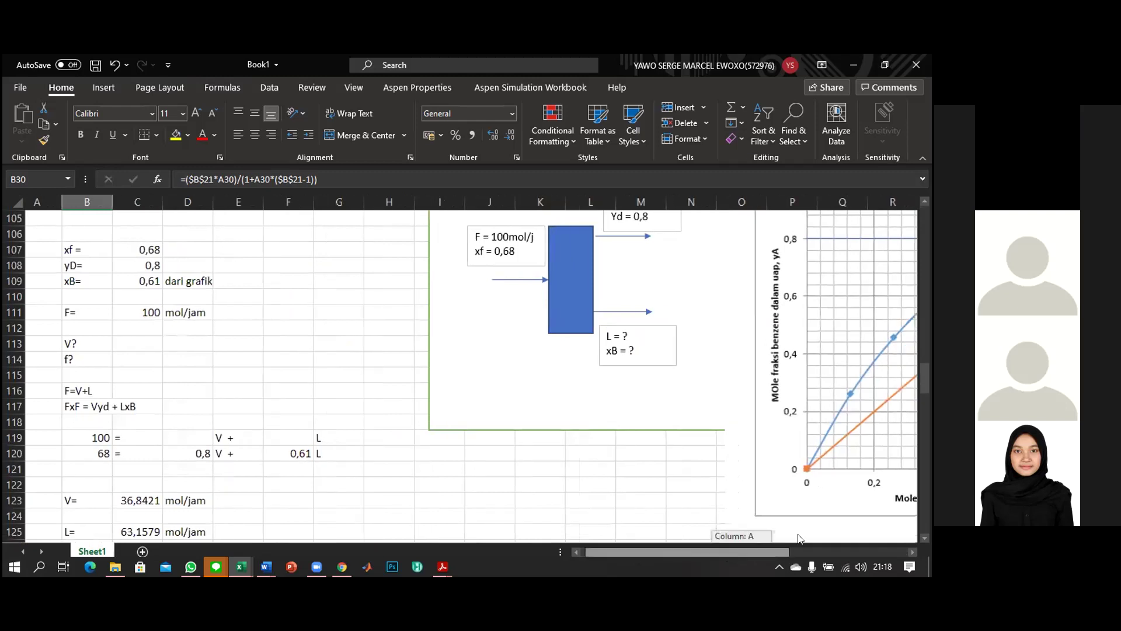
scroll(830, 531, "right", 8)
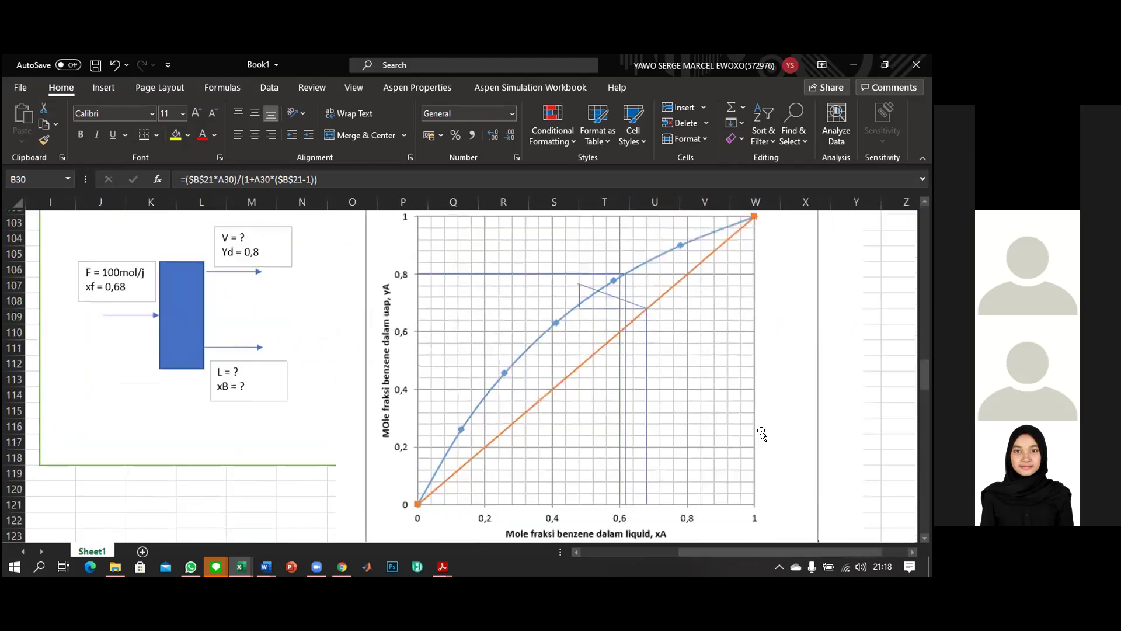
scroll(754, 429, "up", 1)
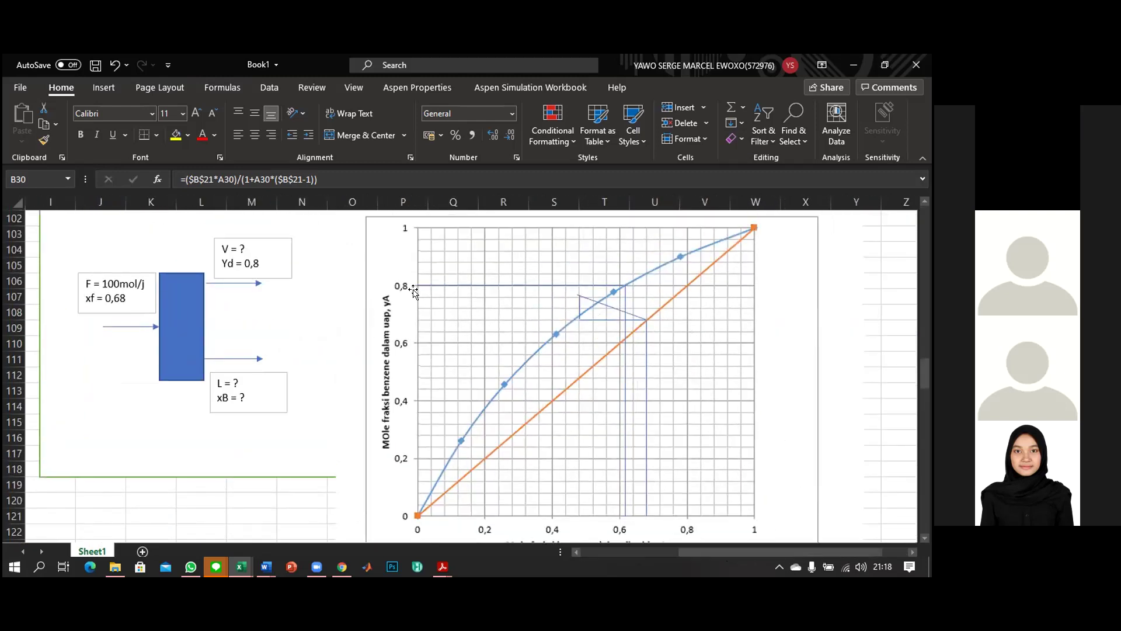
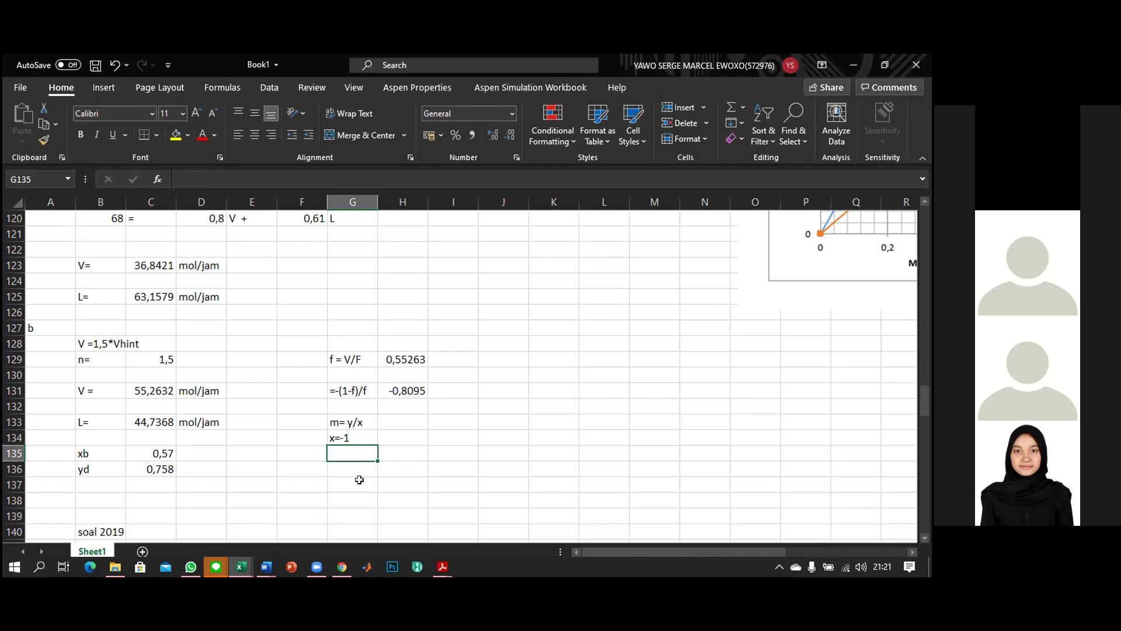
Enter y= 0,8 in G135 under the m= y/x and x=-1 slope notes of part b
type("= 0,8")
key("Return")
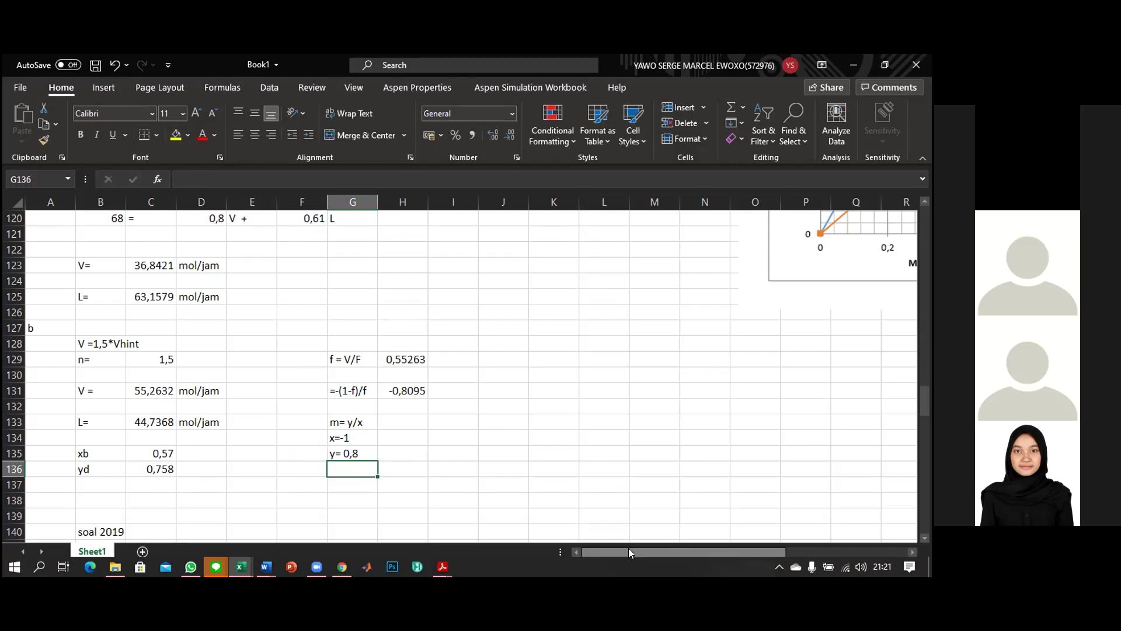
Examine the horizontal and sloped construction lines at xF on Soal A's benzene chart and compare them with part b's slope notes
scroll(691, 415, "right", 4)
scroll(656, 406, "up", 6)
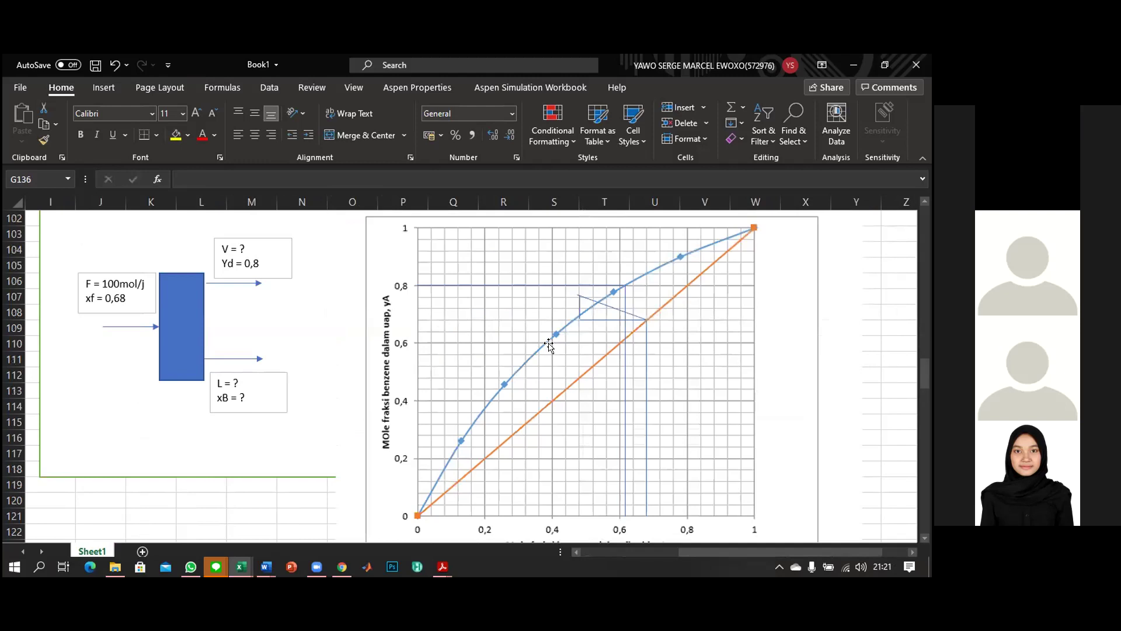
left_click(601, 314)
left_click_drag(688, 360, 601, 316)
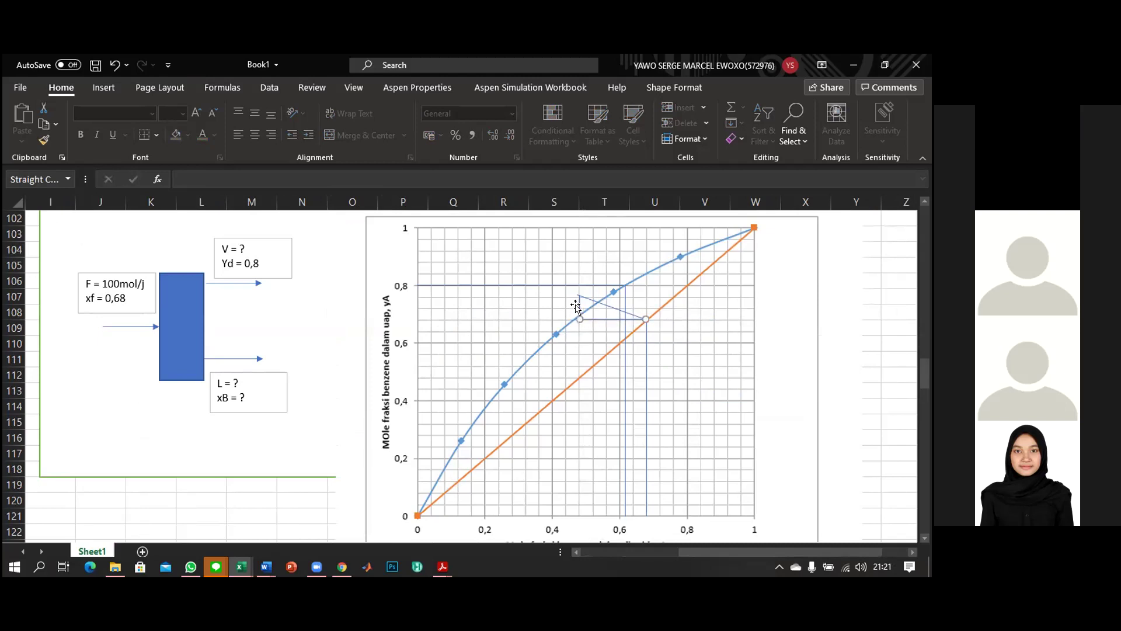
mouse_move(575, 304)
left_mouse_down()
mouse_move(533, 313)
mouse_move(576, 305)
left_mouse_up()
left_click(595, 301)
scroll(192, 451, "down", 4)
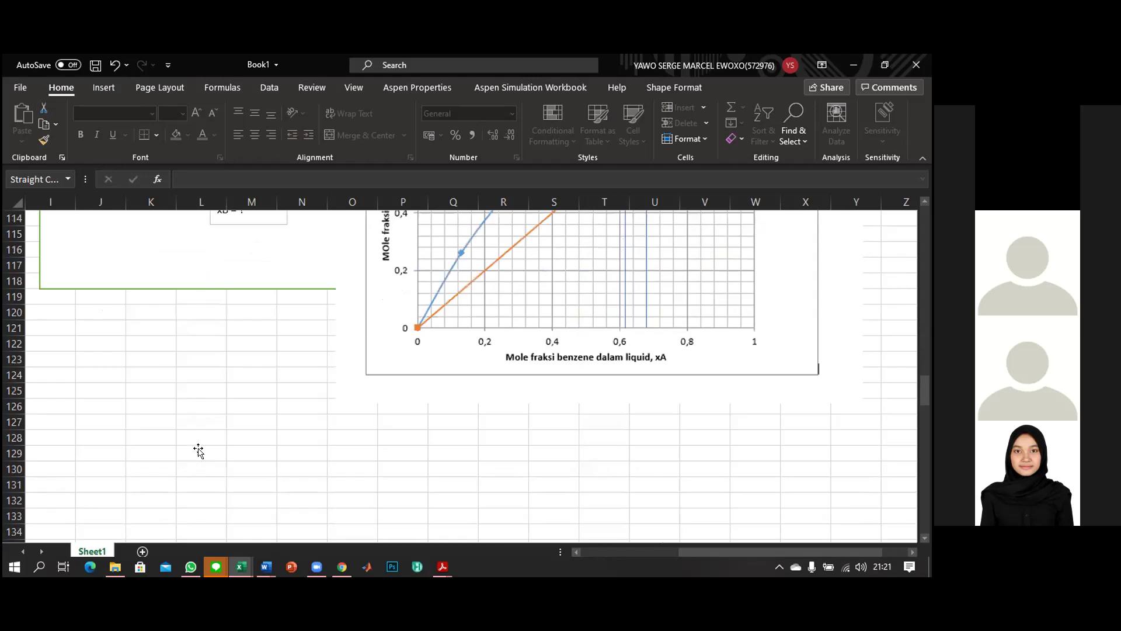
scroll(467, 374, "down", 3)
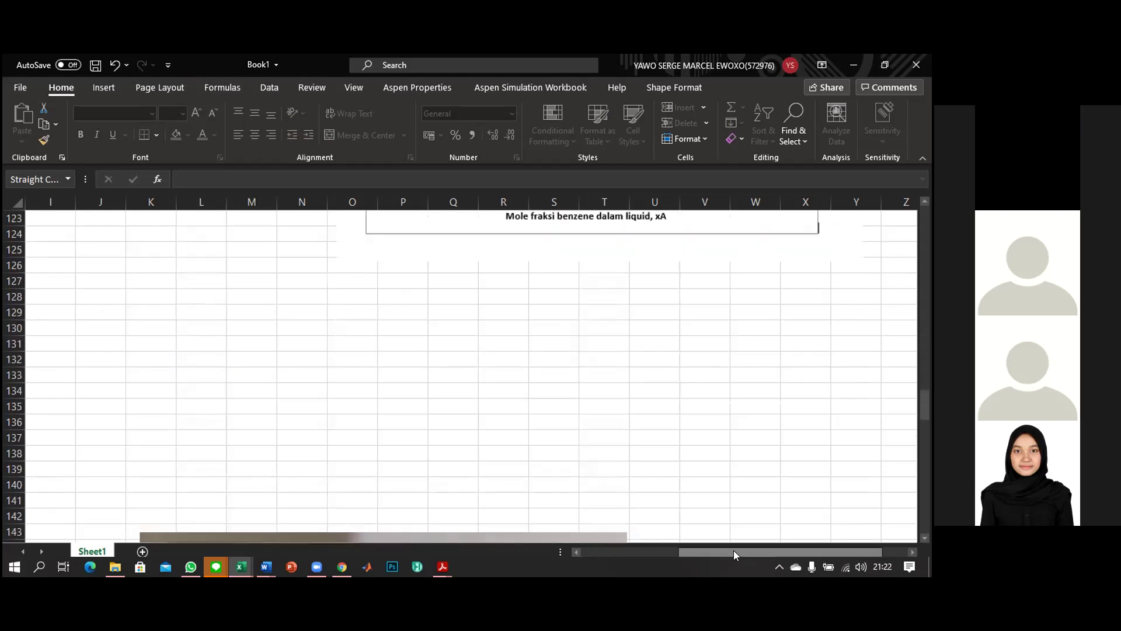
scroll(733, 550, "up", 3)
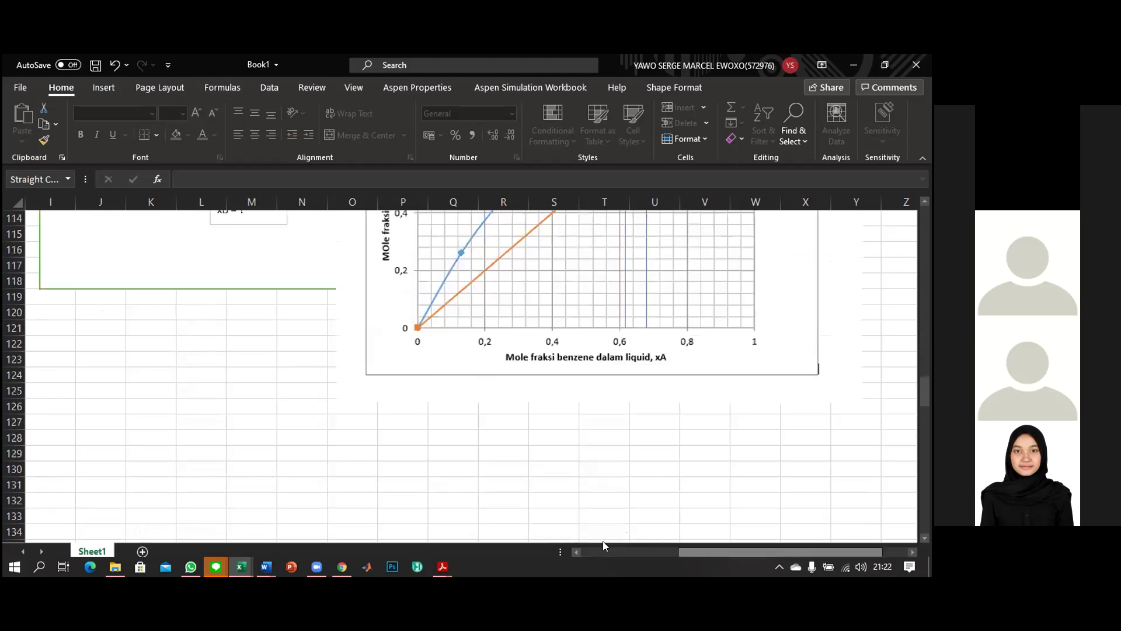
scroll(603, 541, "left", 3)
scroll(289, 444, "down", 2)
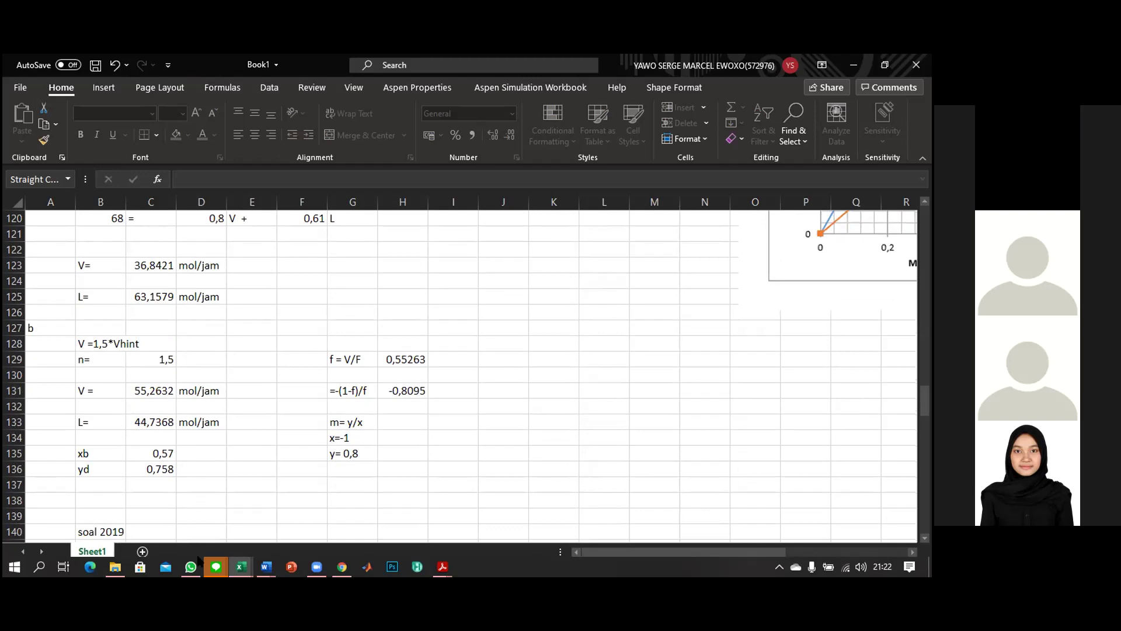
Switch to the Soal Distilasi workbook and review the flash calculations of parts A and B beside the flow diagrams
mouse_move(243, 578)
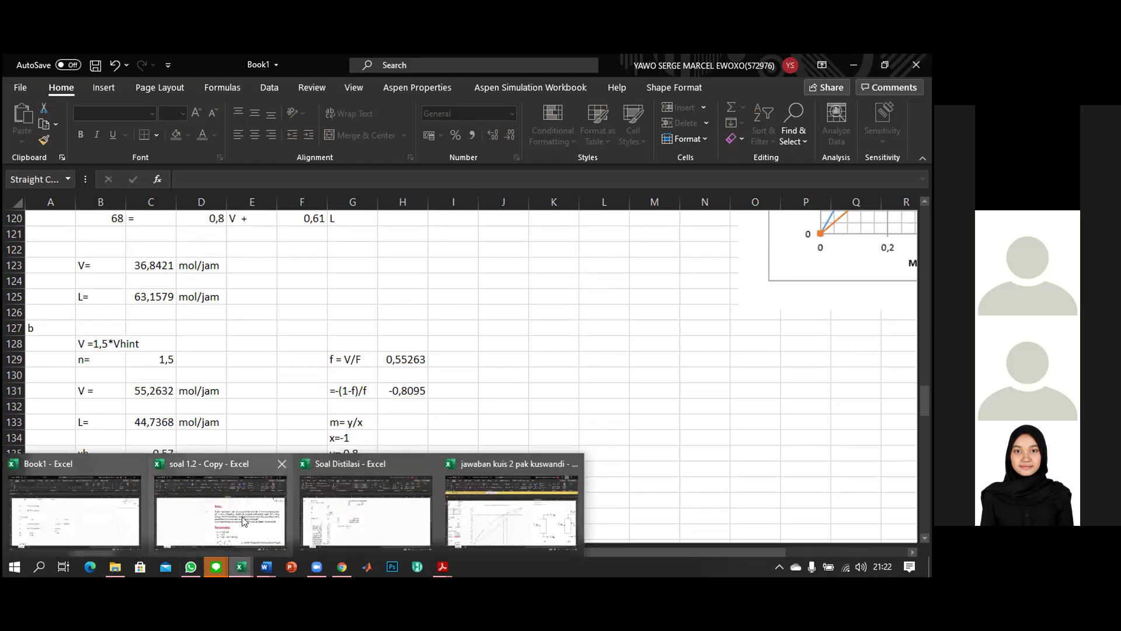
left_click(220, 508)
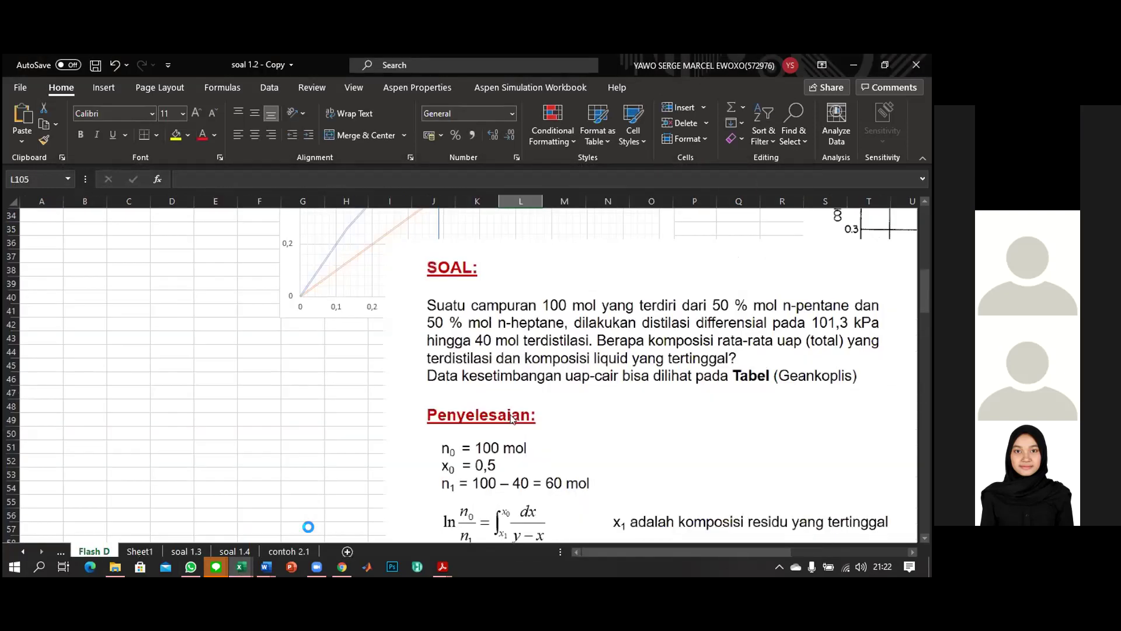
mouse_move(238, 573)
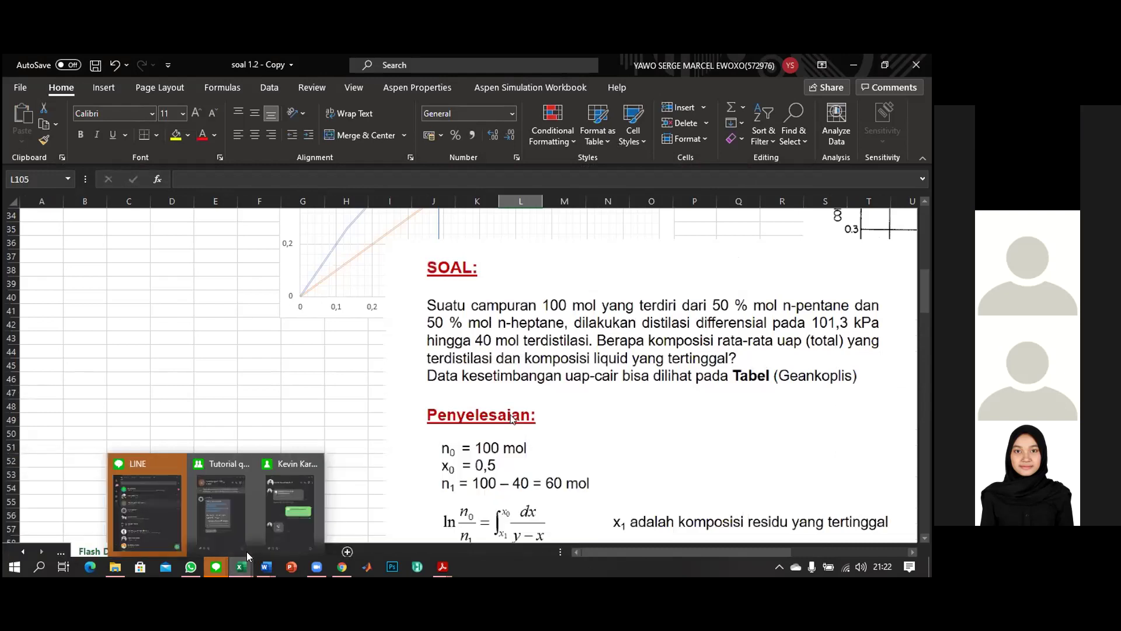
left_click(329, 538)
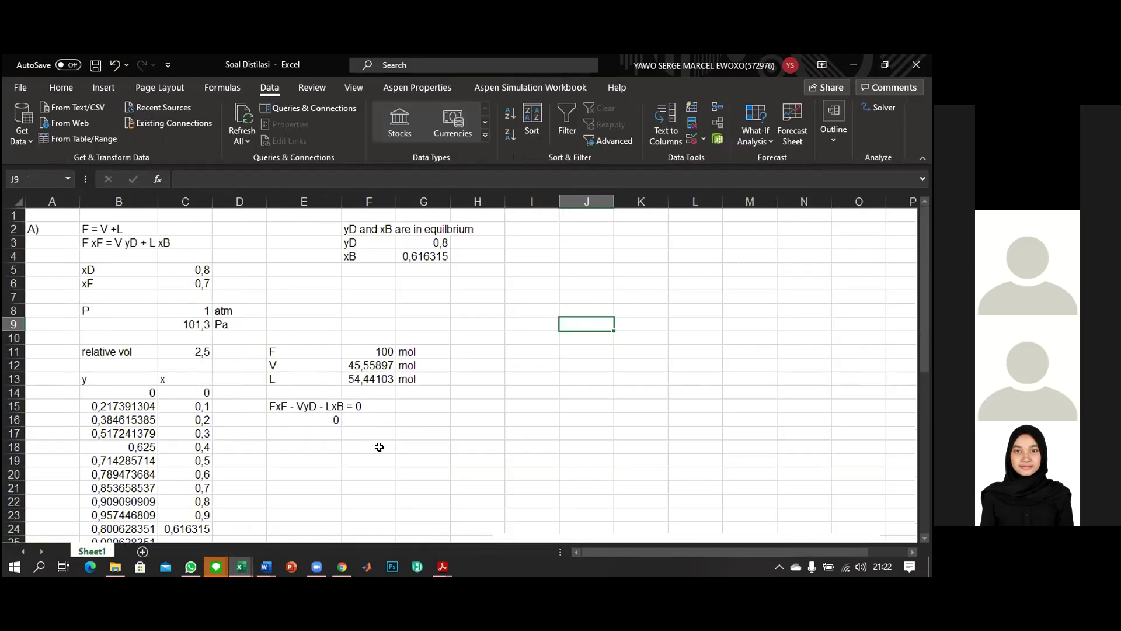
scroll(380, 445, "down", 8)
scroll(402, 445, "down", 1)
scroll(403, 445, "up", 1)
scroll(403, 445, "down", 1)
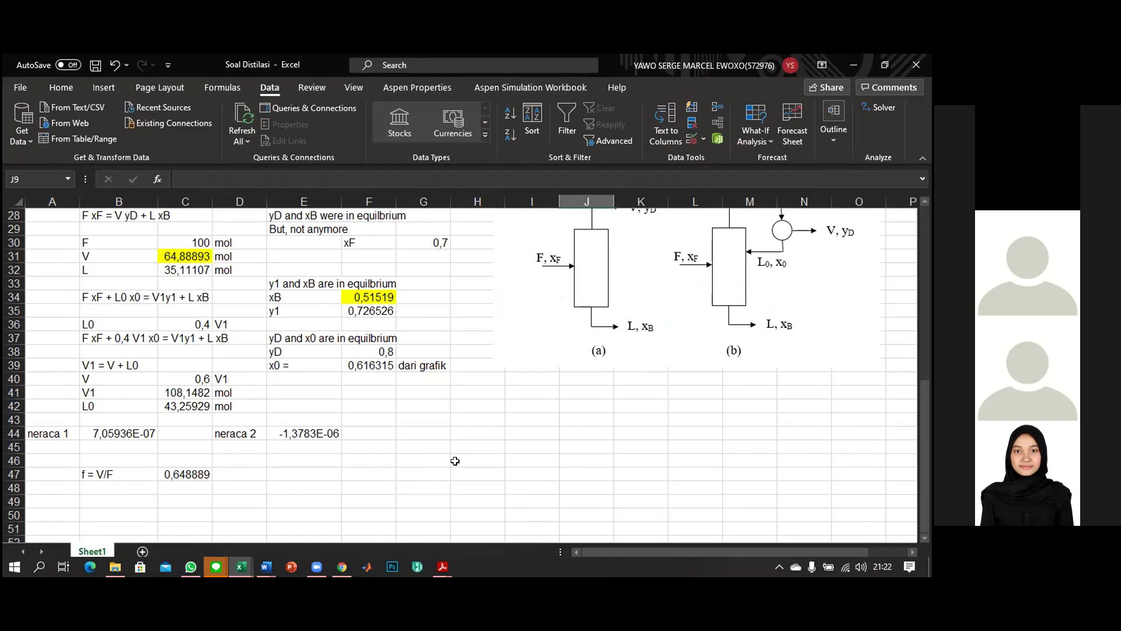
scroll(455, 460, "up", 2)
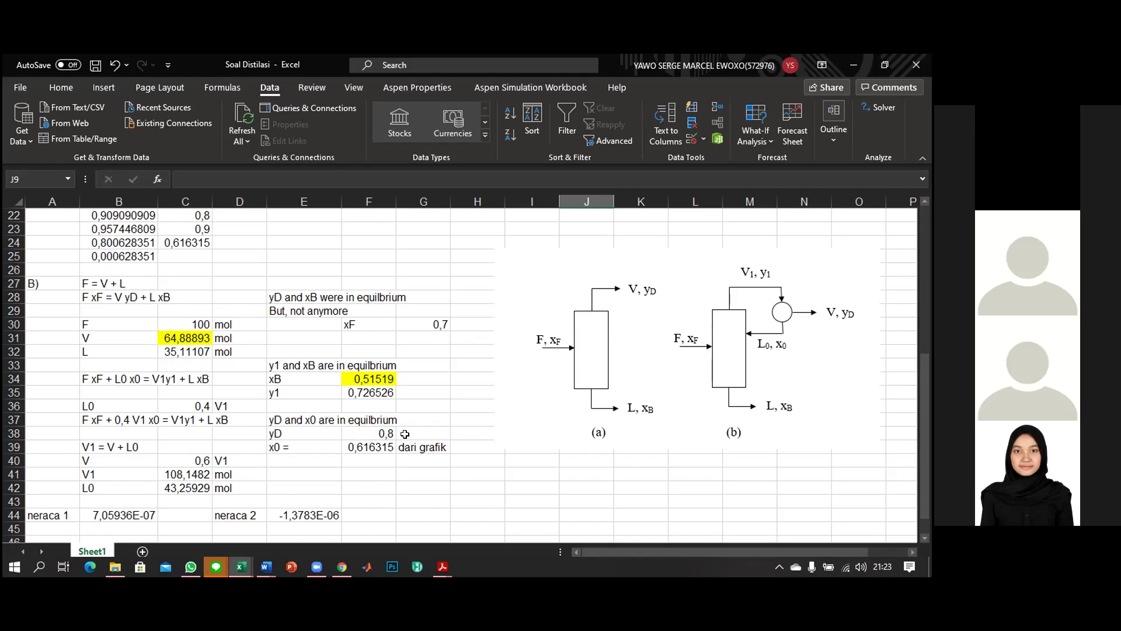
scroll(405, 434, "up", 6)
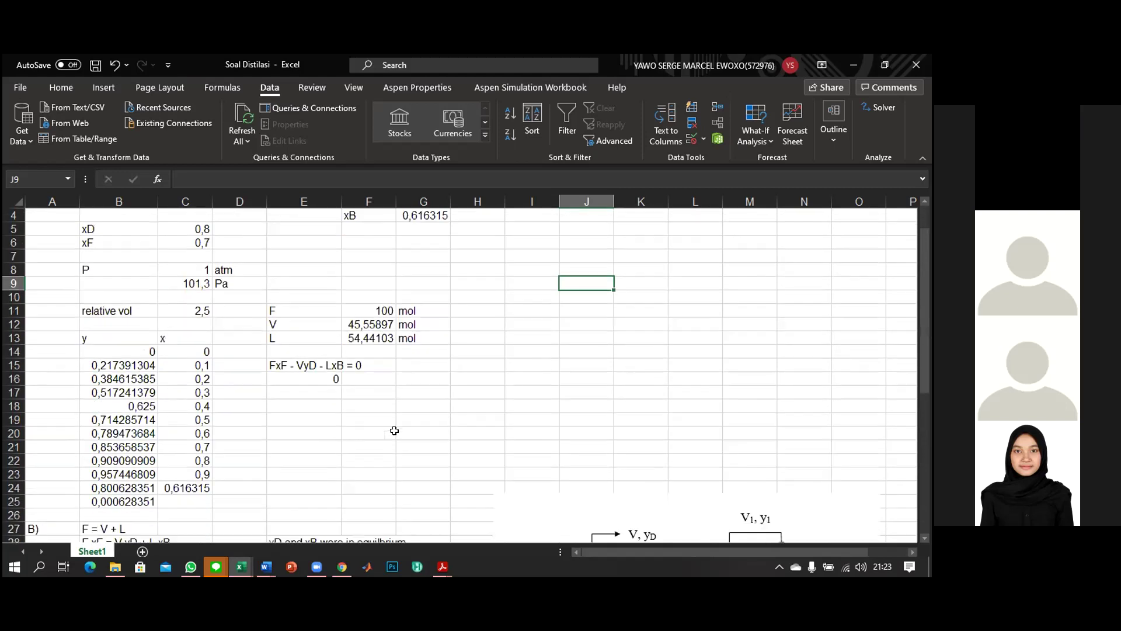
left_click(97, 87)
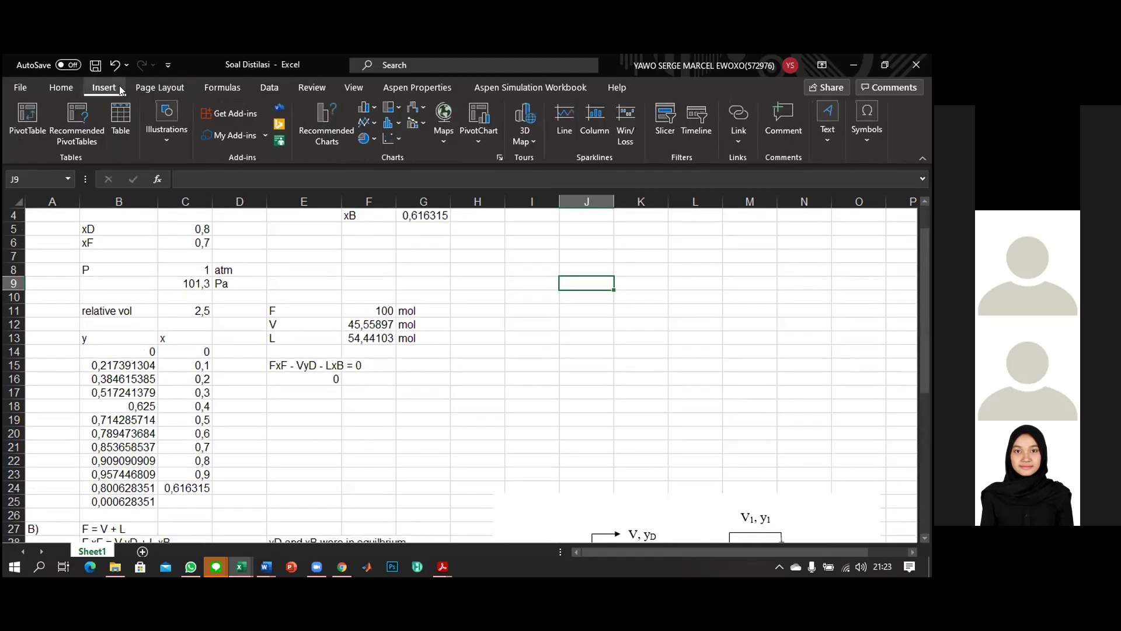
left_click(394, 140)
left_click(442, 225)
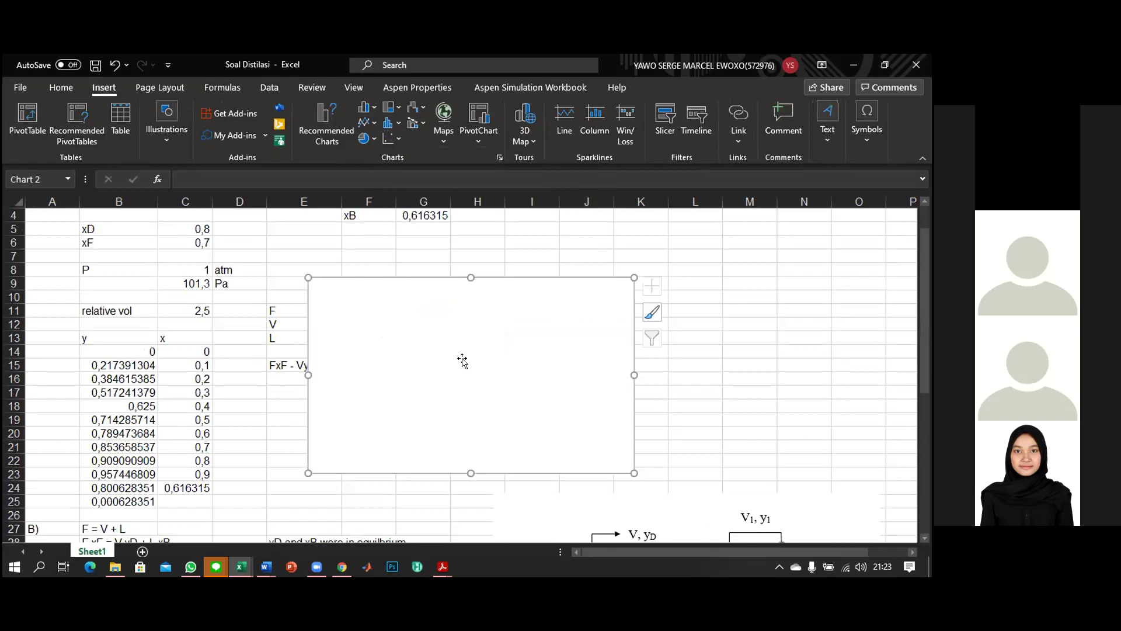
right_click(462, 361)
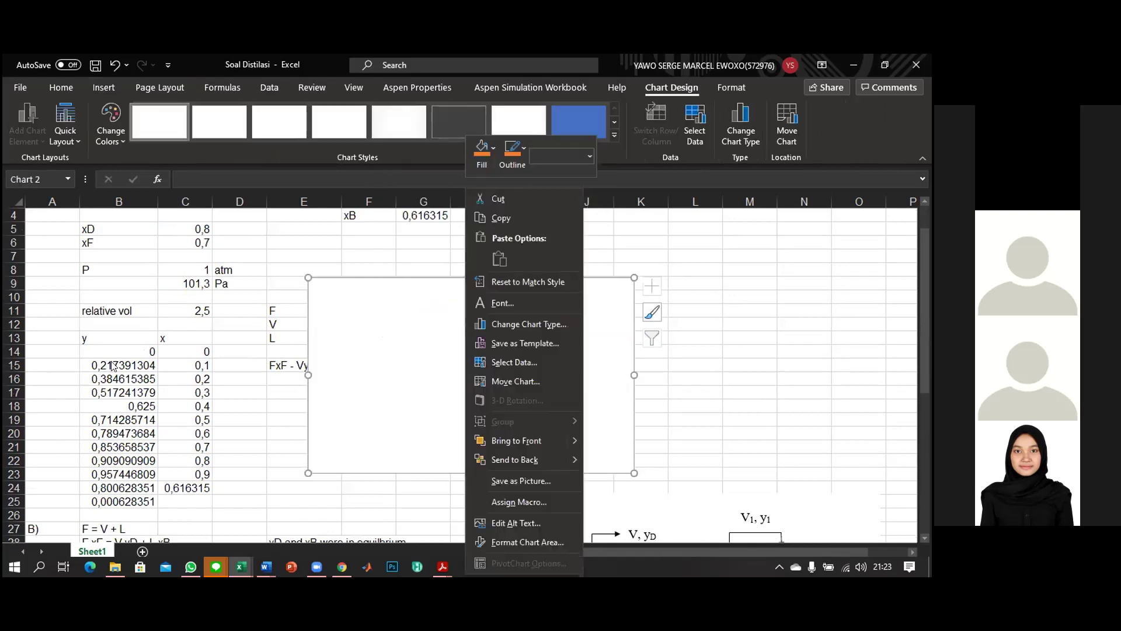
scroll(128, 351, "down", 1)
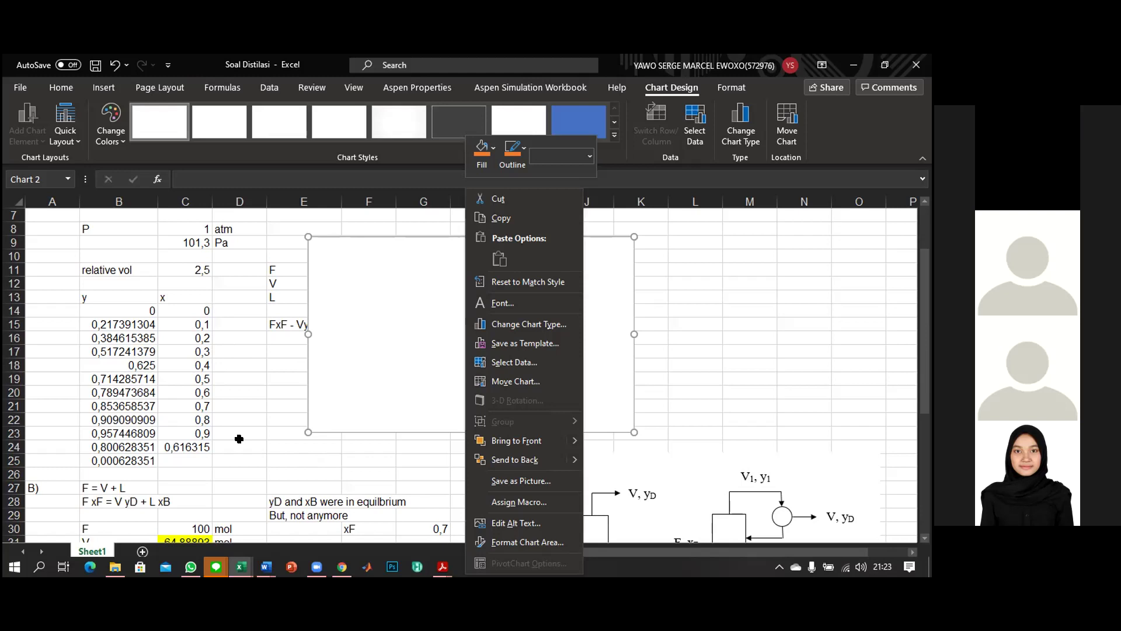
left_click(239, 445)
left_click(400, 400)
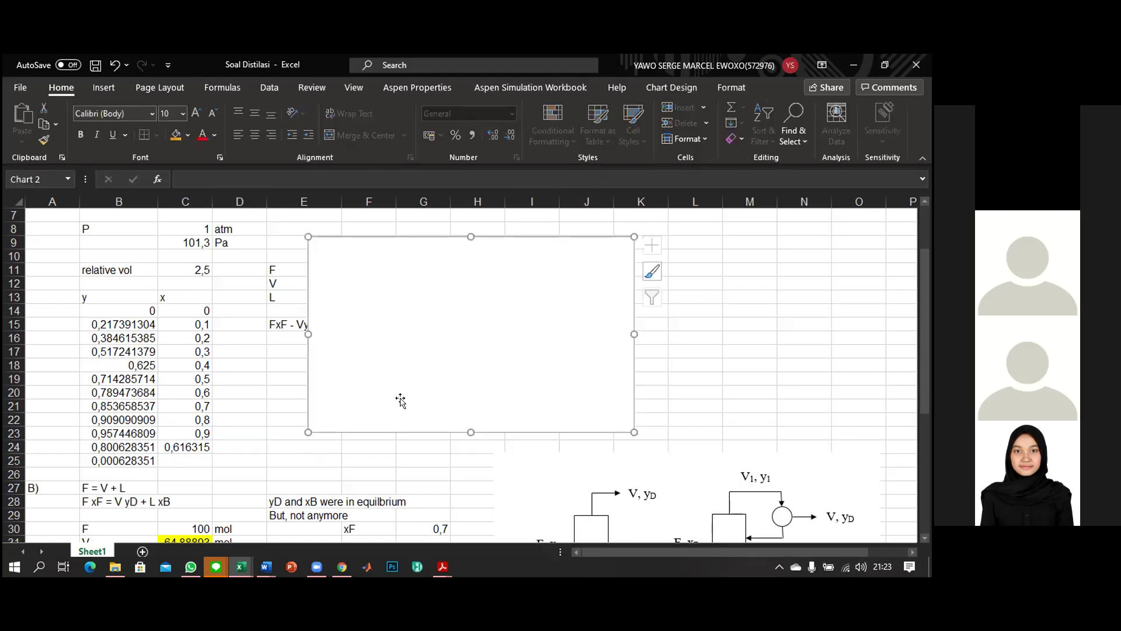
key("Delete")
left_click(400, 402)
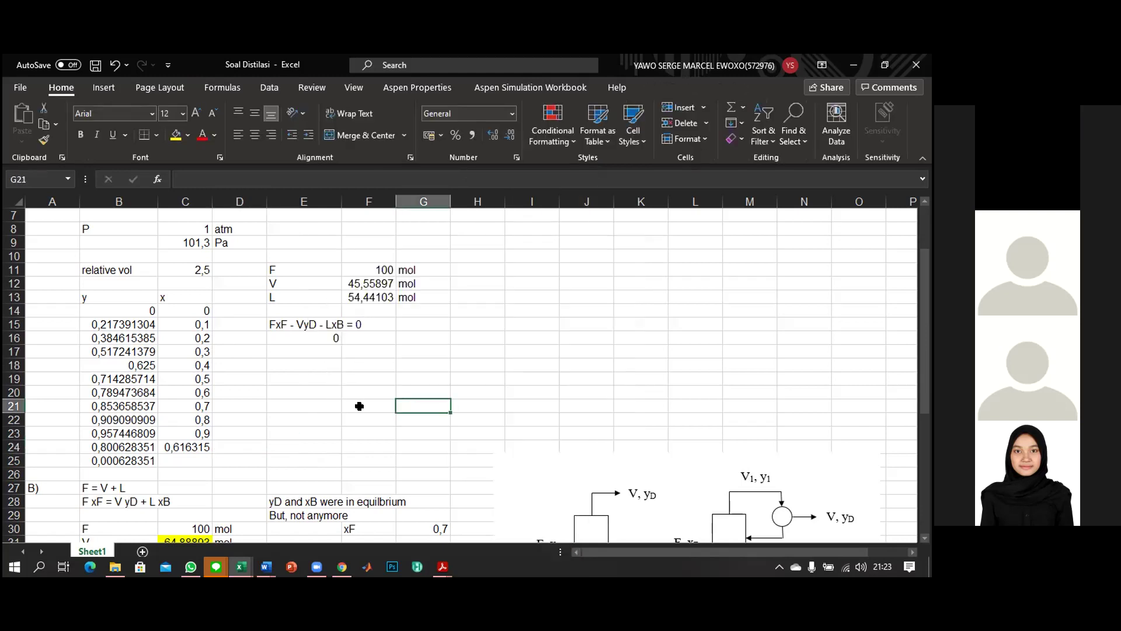
Inspect the x value in C24 and compare the equilibrium y formulas in B24 and B21
left_click(189, 445)
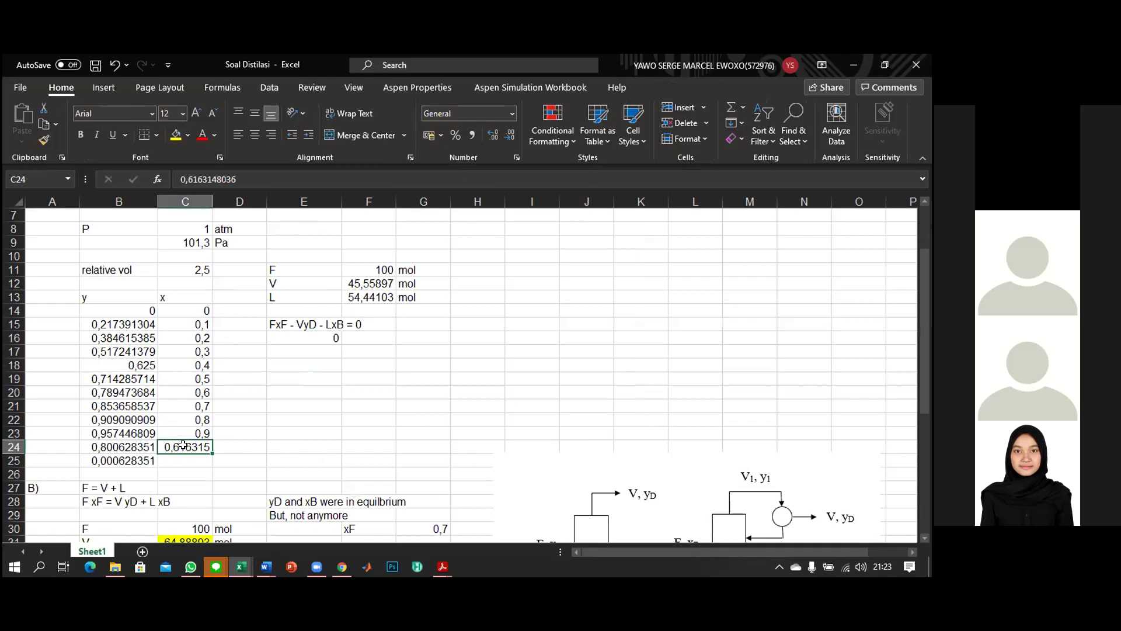
left_click(125, 446)
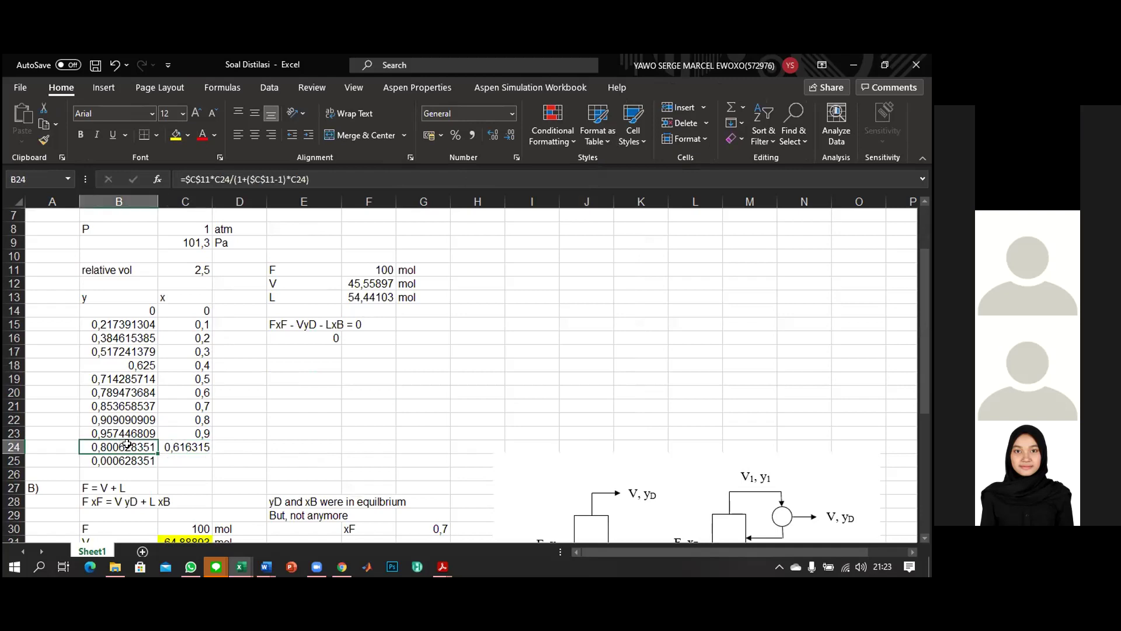
left_click(131, 404)
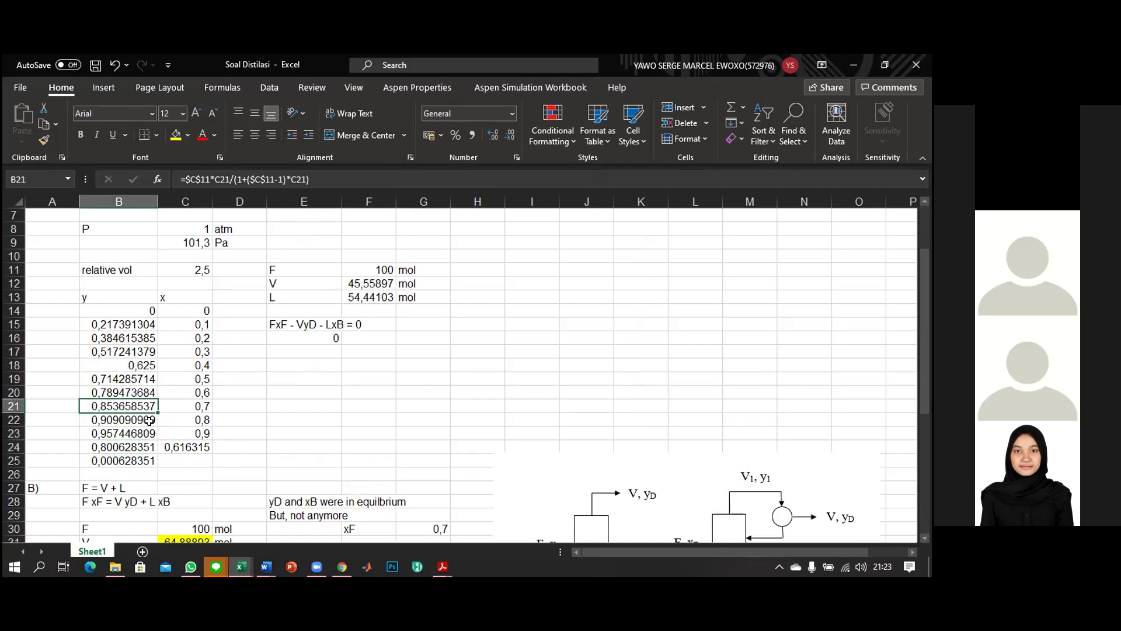
left_click(136, 441)
left_click(202, 447)
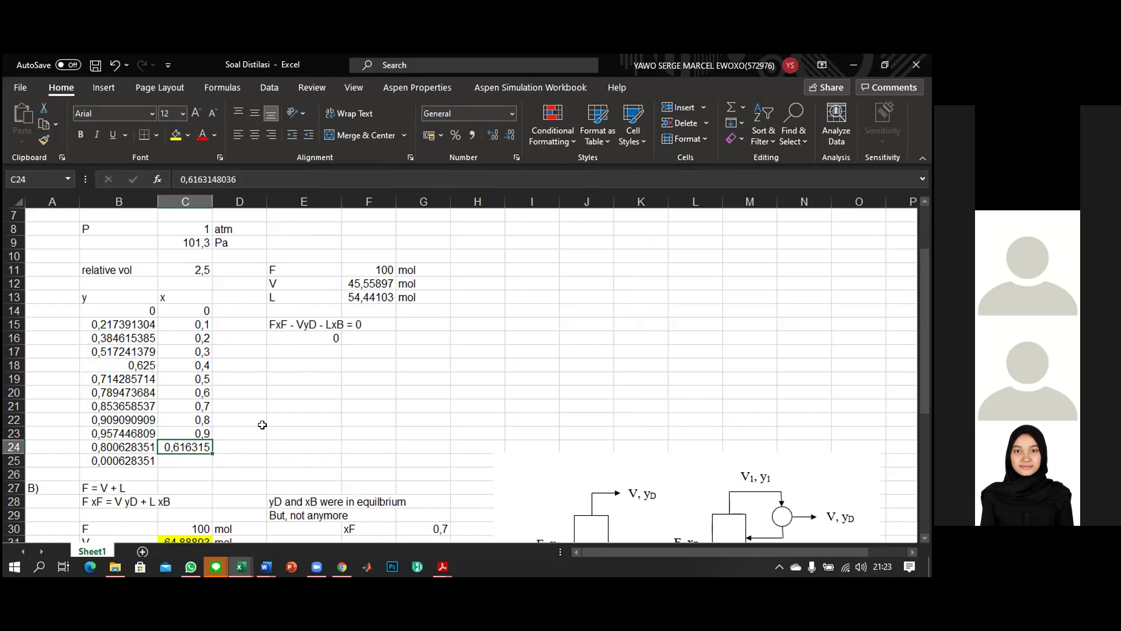
Look through Soal Distilasi's parts A and B again, from the mass balance equations down to the flow diagrams
mouse_move(214, 568)
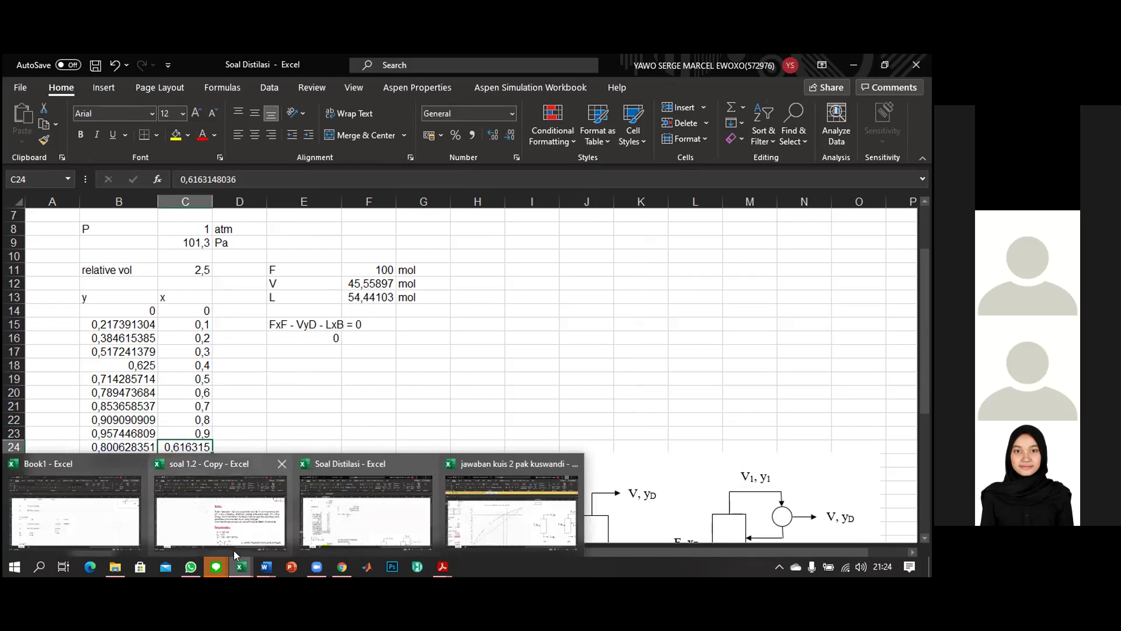
left_click(344, 530)
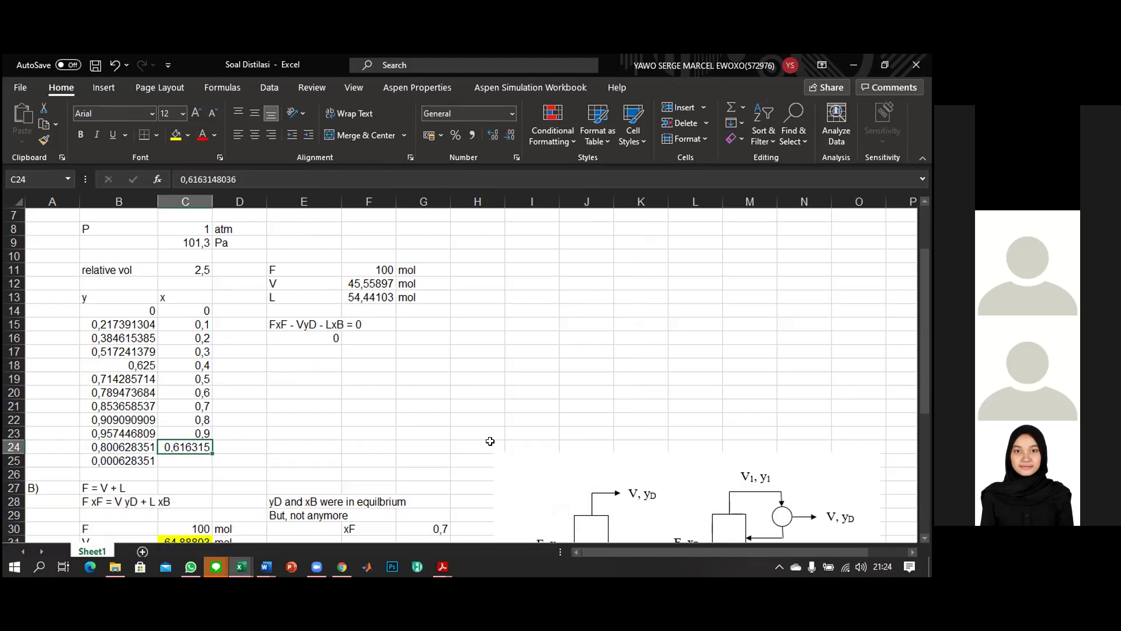
scroll(543, 433, "up", 2)
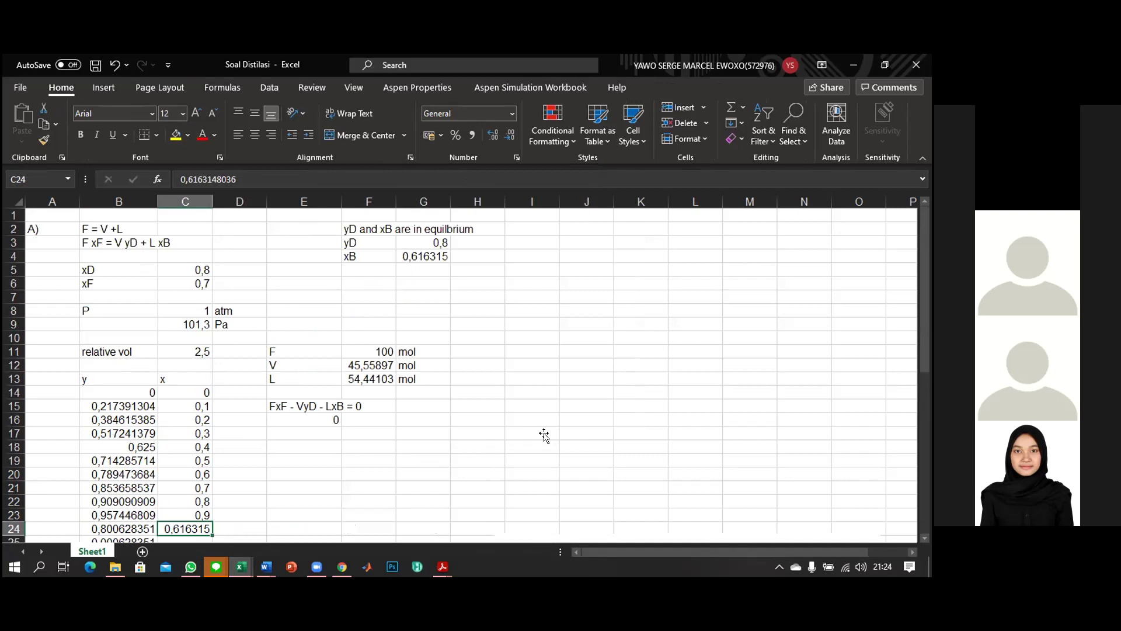
scroll(543, 433, "down", 14)
scroll(431, 428, "up", 14)
scroll(733, 368, "down", 5)
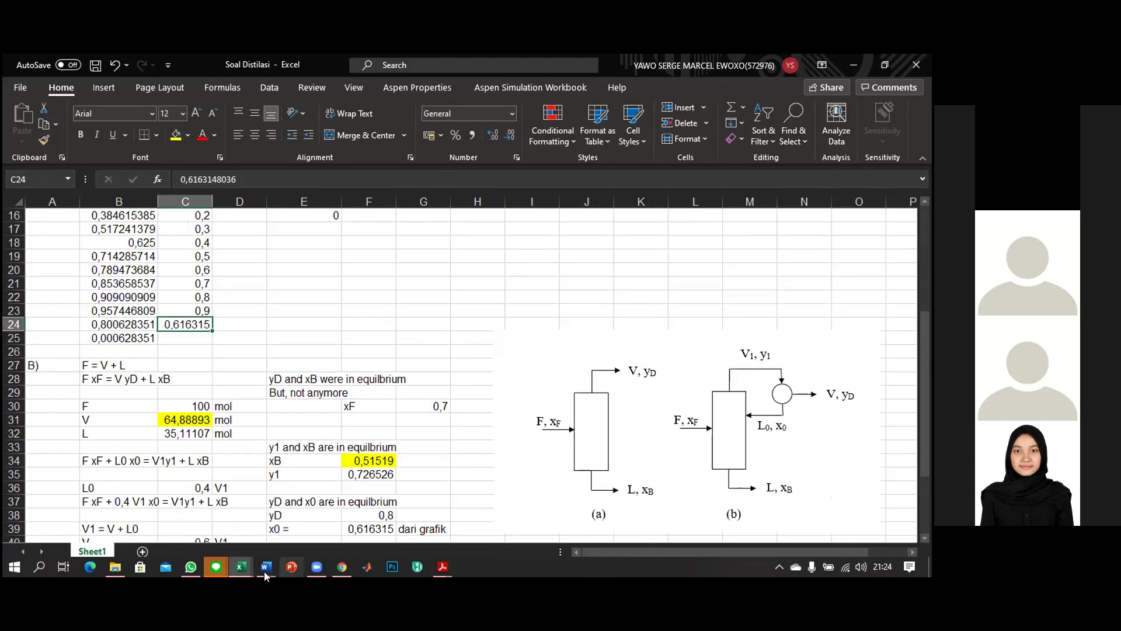
Return to the Book1 workbook and review soal D's given values, equilibrium chart and flash drum diagram
mouse_move(267, 566)
scroll(490, 310, "down", 3)
scroll(491, 310, "up", 3)
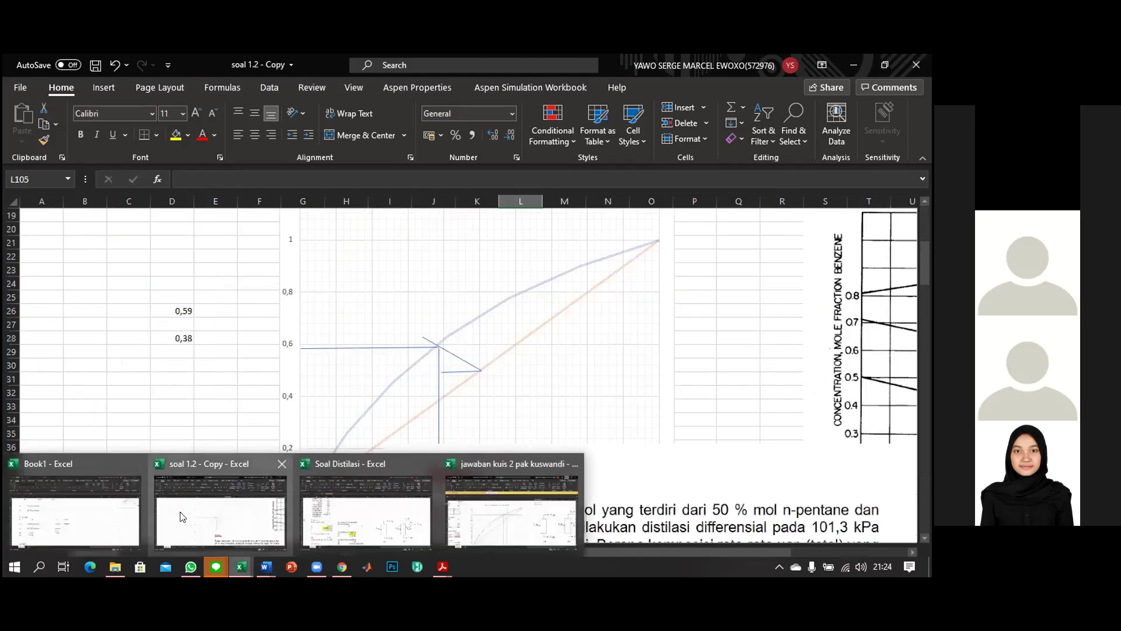
left_click(102, 517)
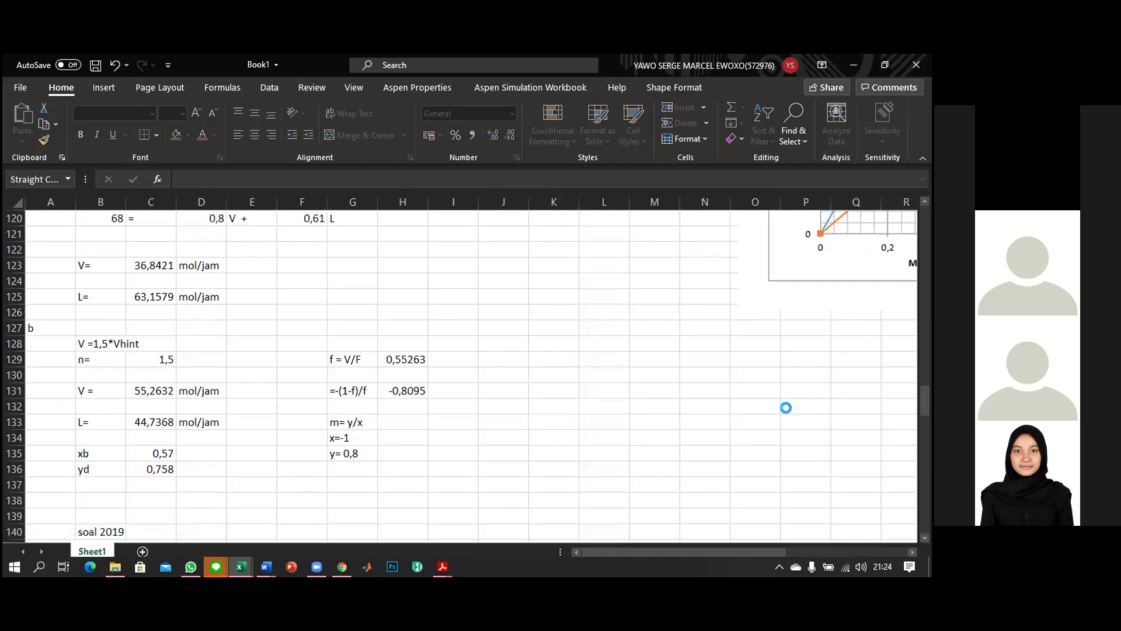
scroll(649, 384, "up", 19)
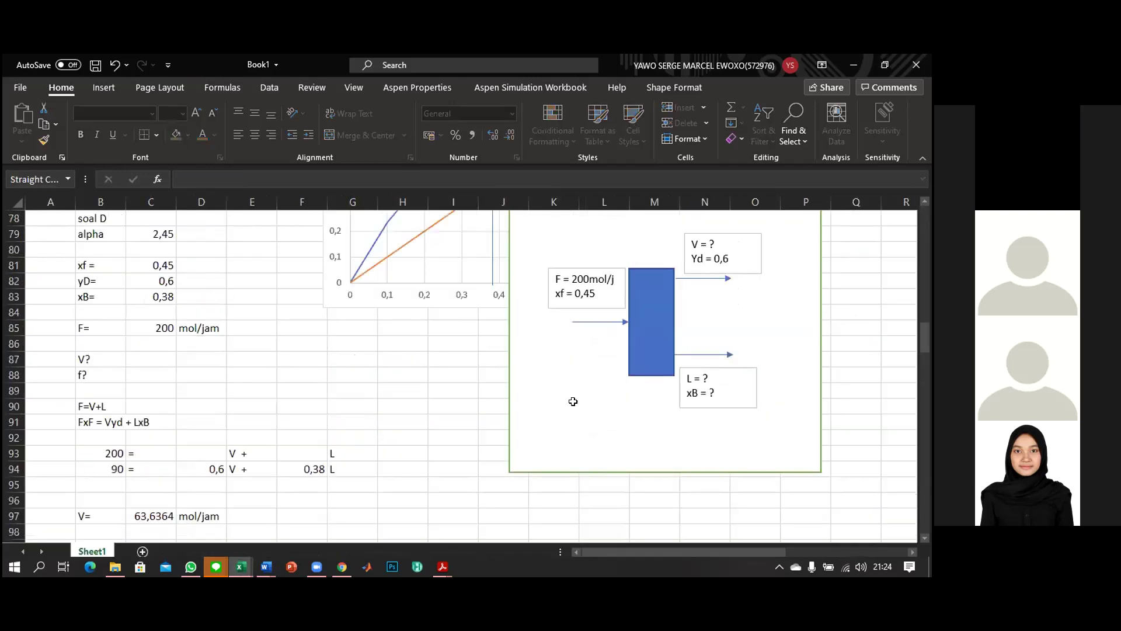
scroll(573, 407, "up", 2)
scroll(572, 408, "down", 4)
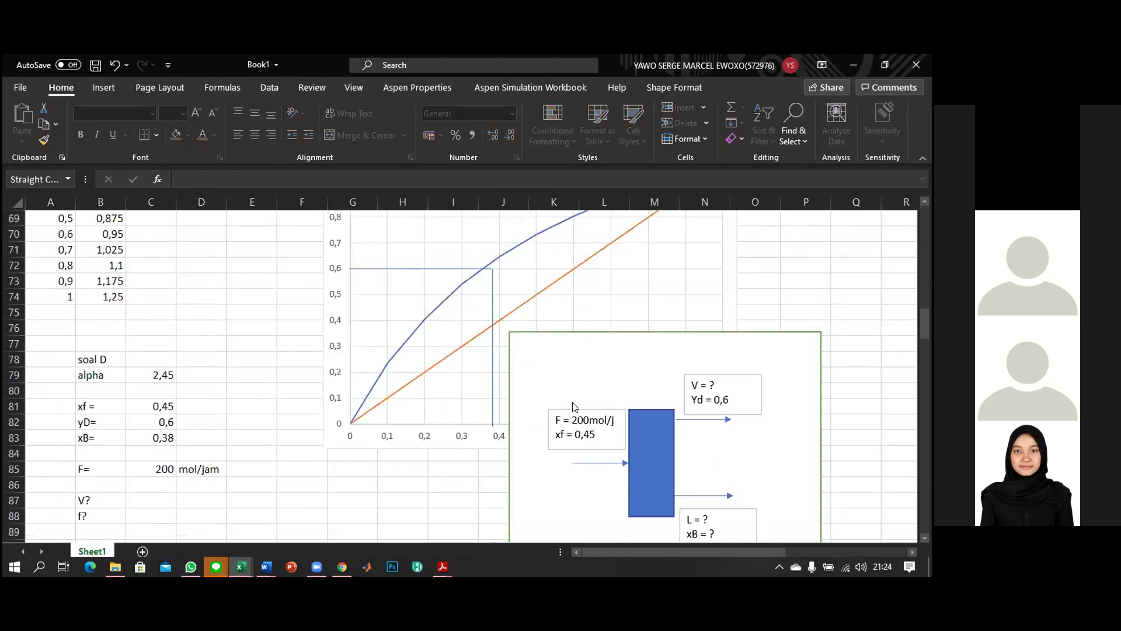
scroll(572, 407, "up", 4)
scroll(376, 288, "down", 1)
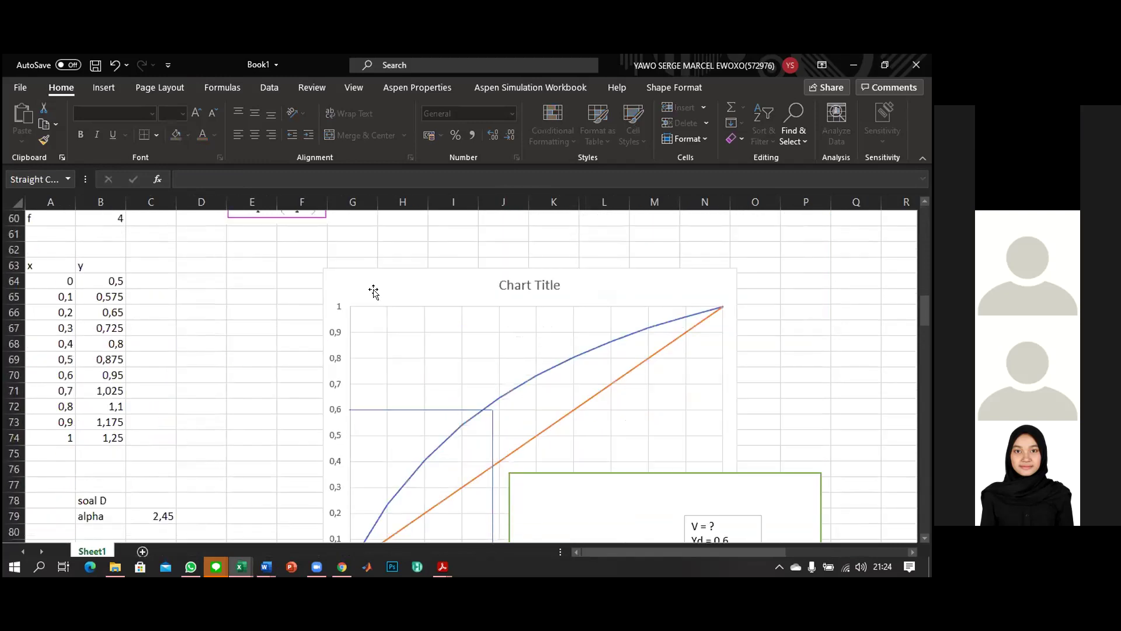
Move soal D's flash drum diagram group clear of the equilibrium chart
left_click(374, 292)
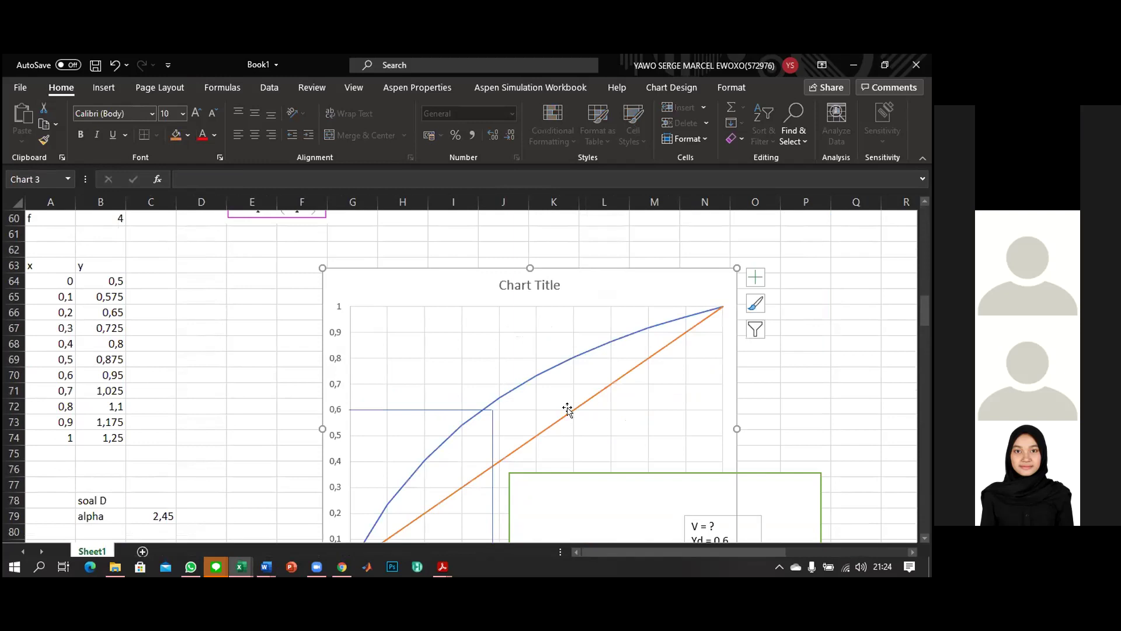
scroll(567, 410, "down", 2)
left_click_drag(526, 388, 830, 410)
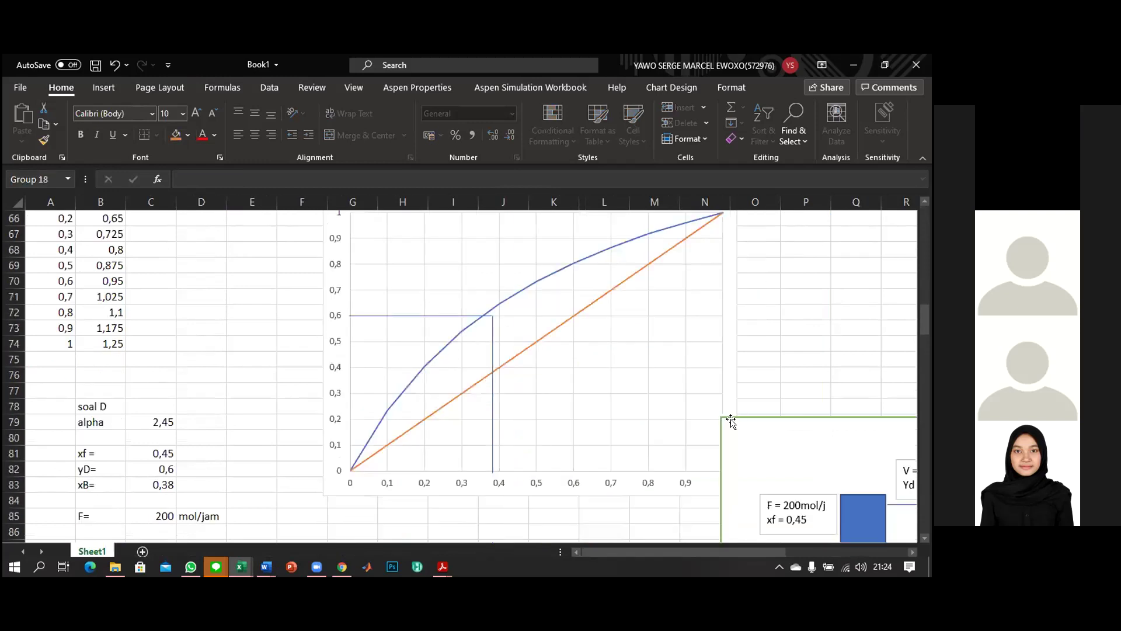
Delete the horizontal and vertical guide lines marking yD and xB on soal D's equilibrium chart
scroll(730, 421, "up", 1)
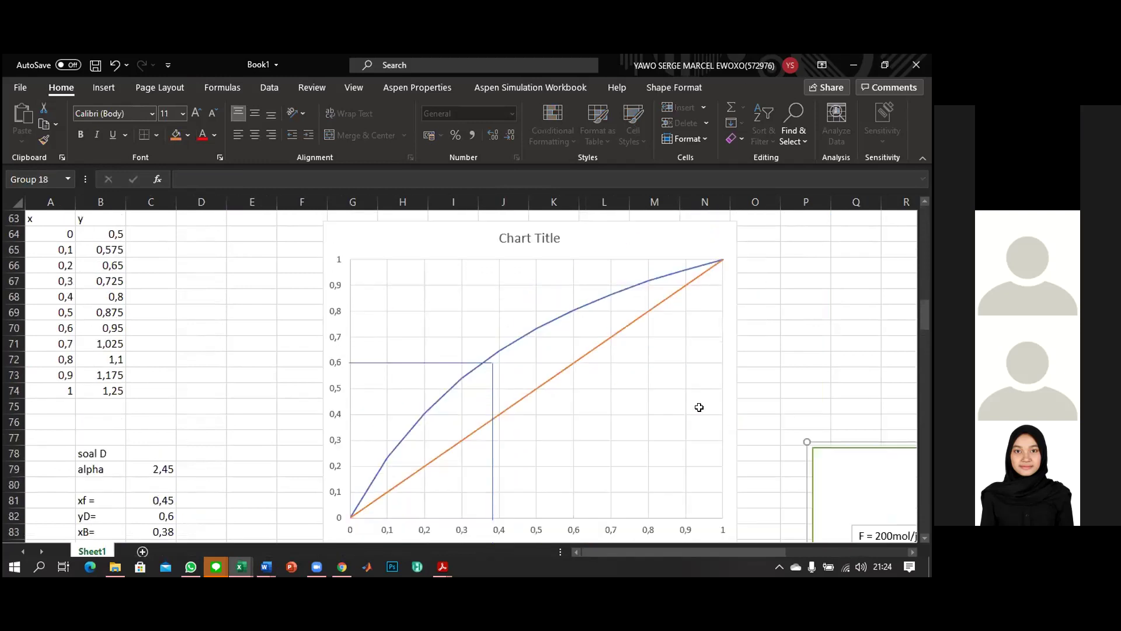
scroll(699, 407, "down", 1)
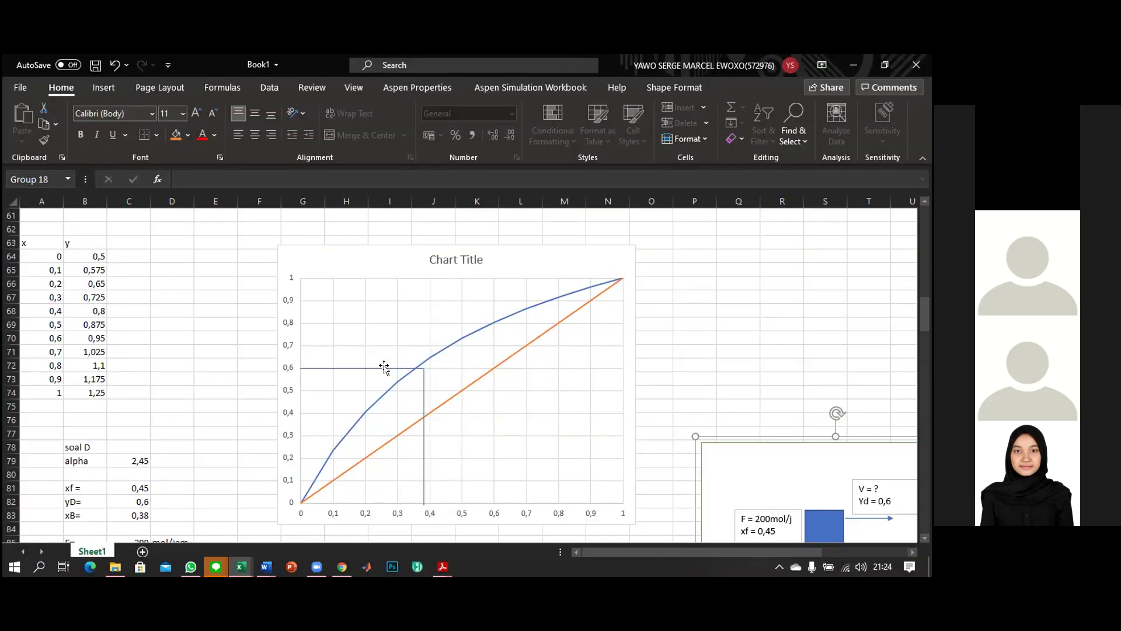
left_click(384, 367)
key("Delete")
left_click(424, 405)
key("Delete")
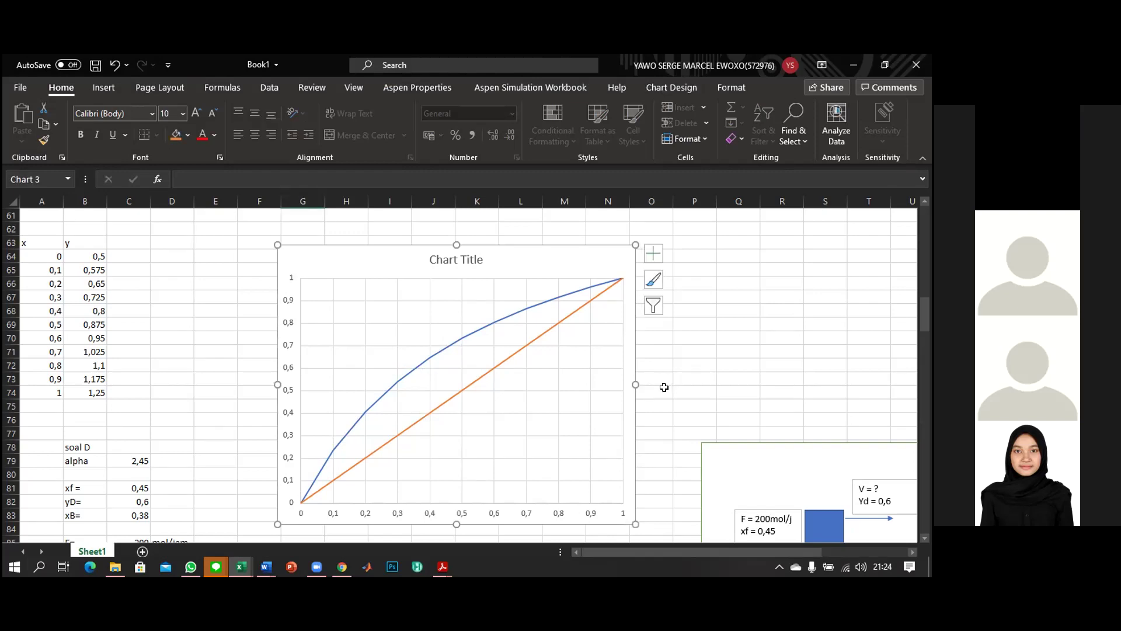
Capture a screen snip of Soal A's benzene equilibrium chart beside the flash drum diagram
key("super+shift+s")
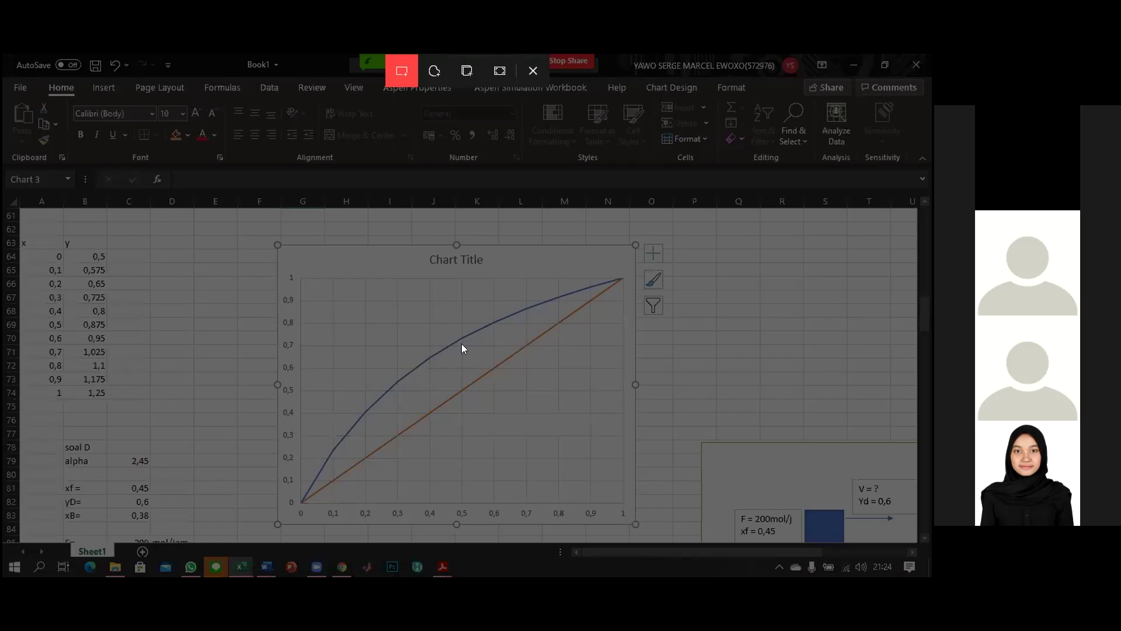
scroll(626, 380, "down", 3)
scroll(626, 380, "down", 9)
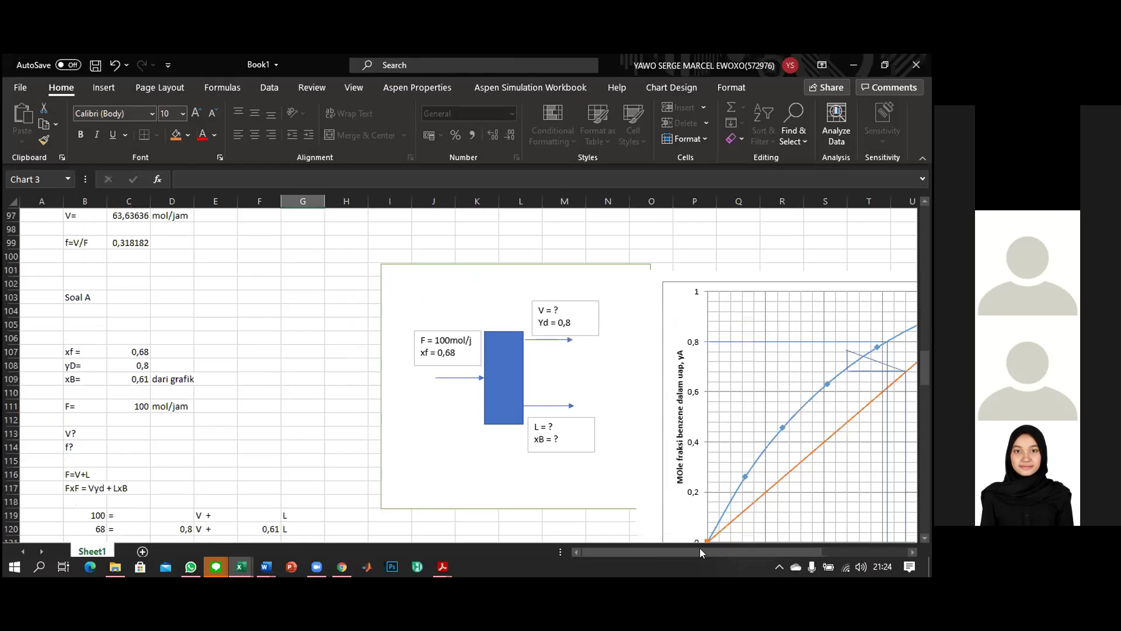
scroll(715, 467, "right", 5)
scroll(715, 468, "down", 1)
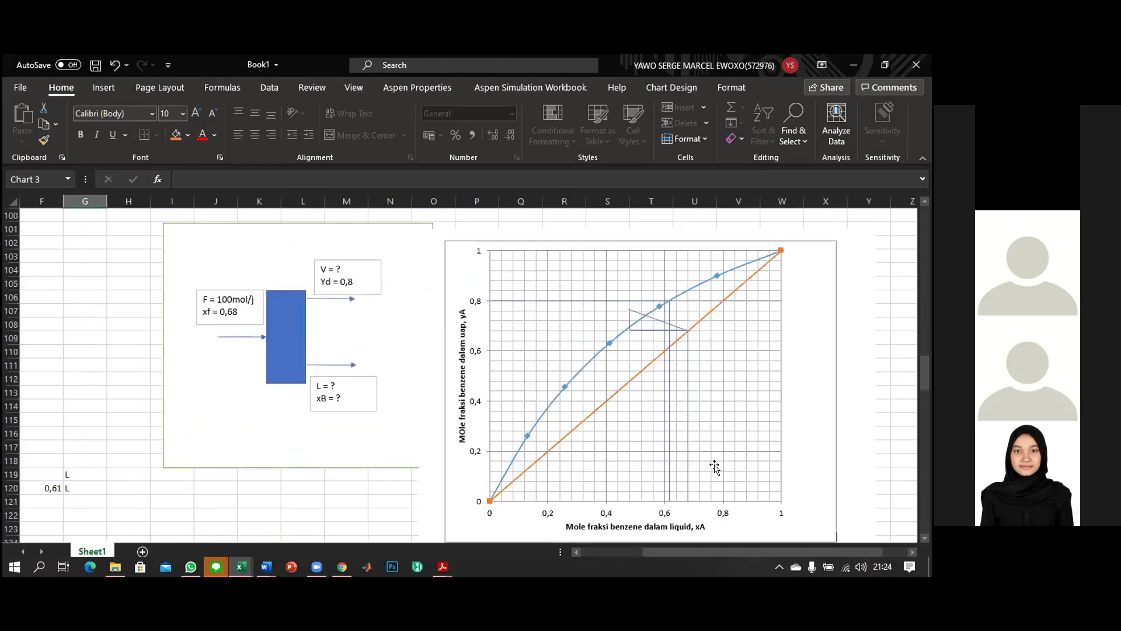
scroll(764, 432, "down", 1)
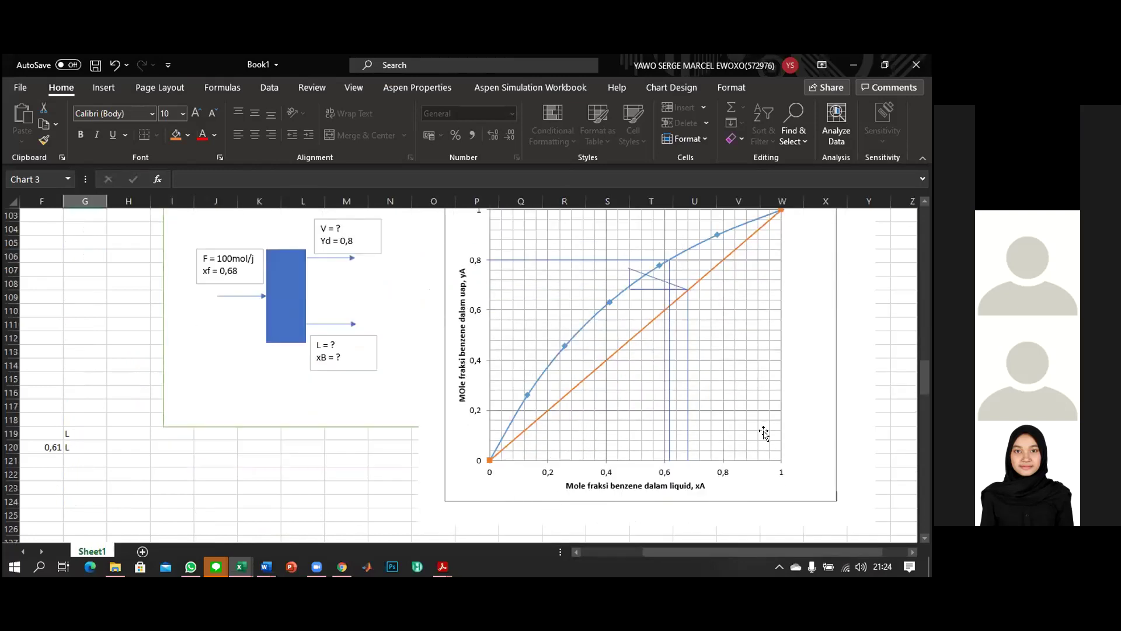
scroll(764, 432, "up", 1)
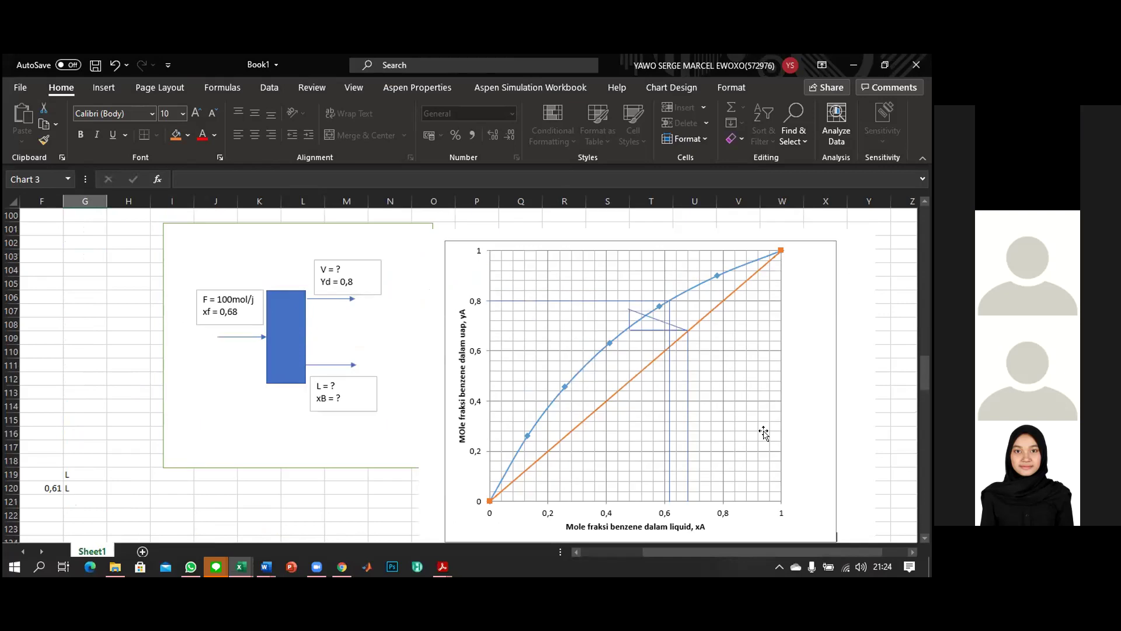
key("super+shift+s")
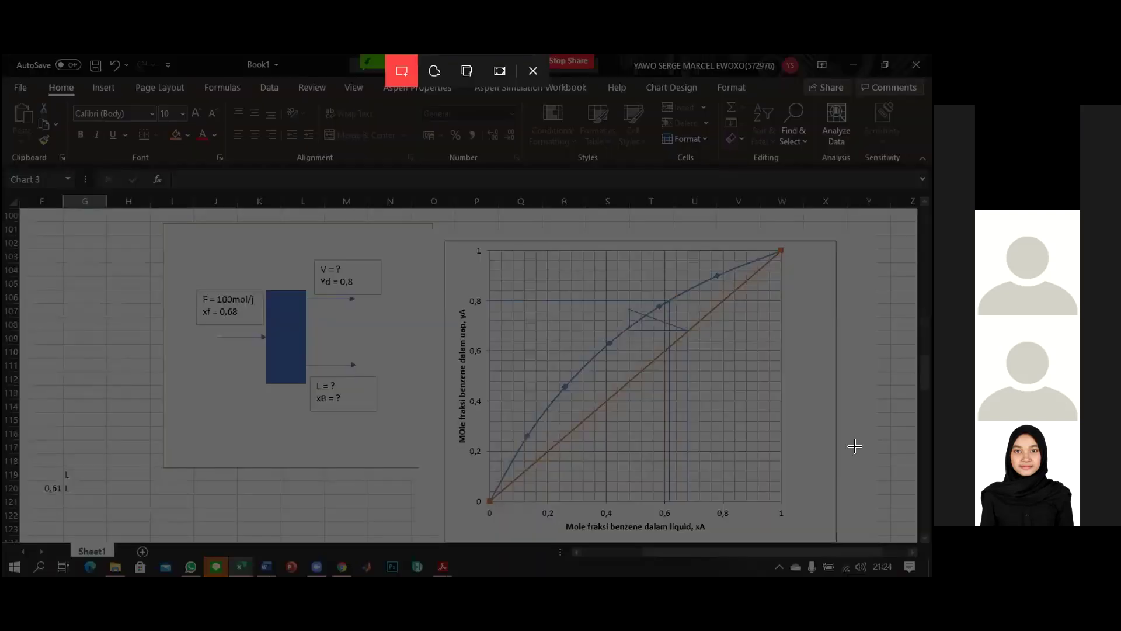
left_click_drag(859, 542, 424, 224)
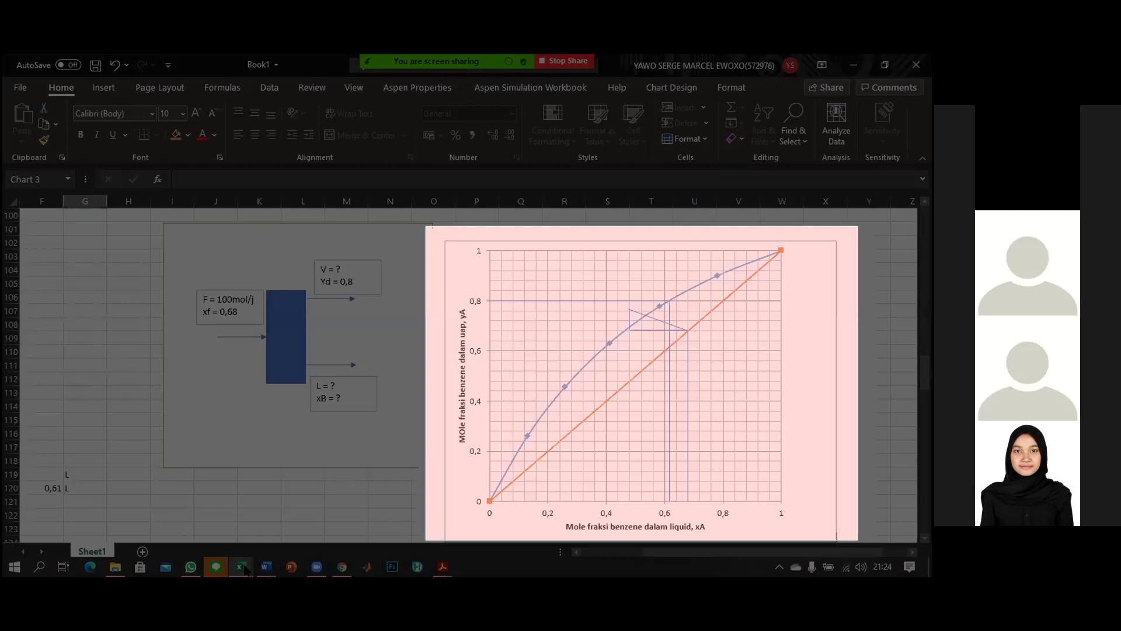
Switch to the Soal Distilasi workbook, paste the chart snip at J10 and position it beside part A's calculations
mouse_move(246, 570)
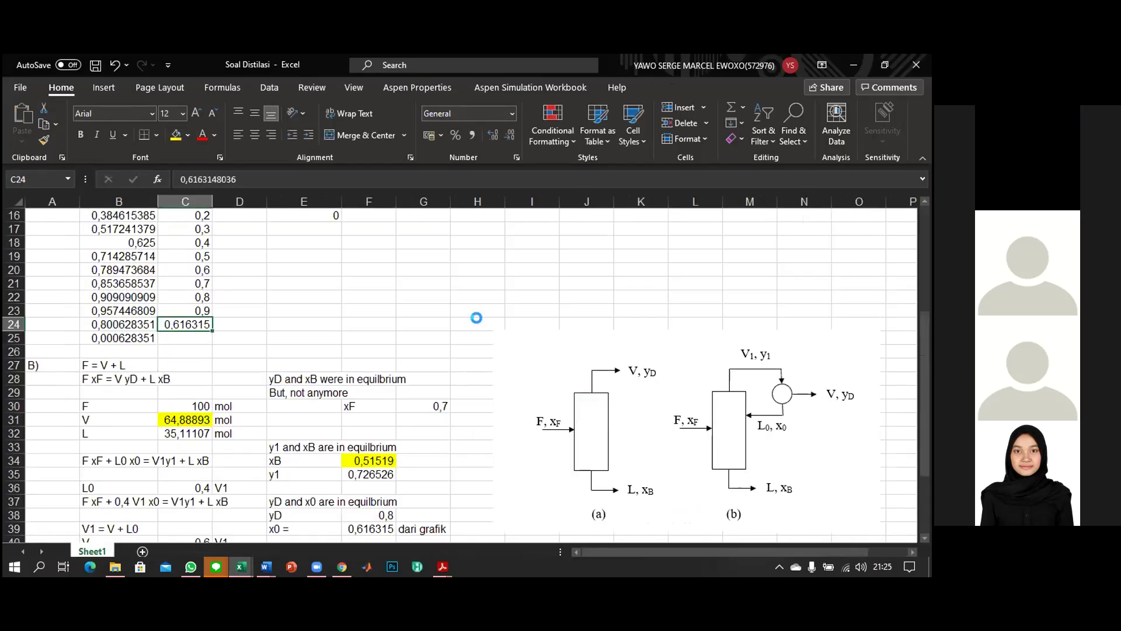
scroll(480, 302, "up", 3)
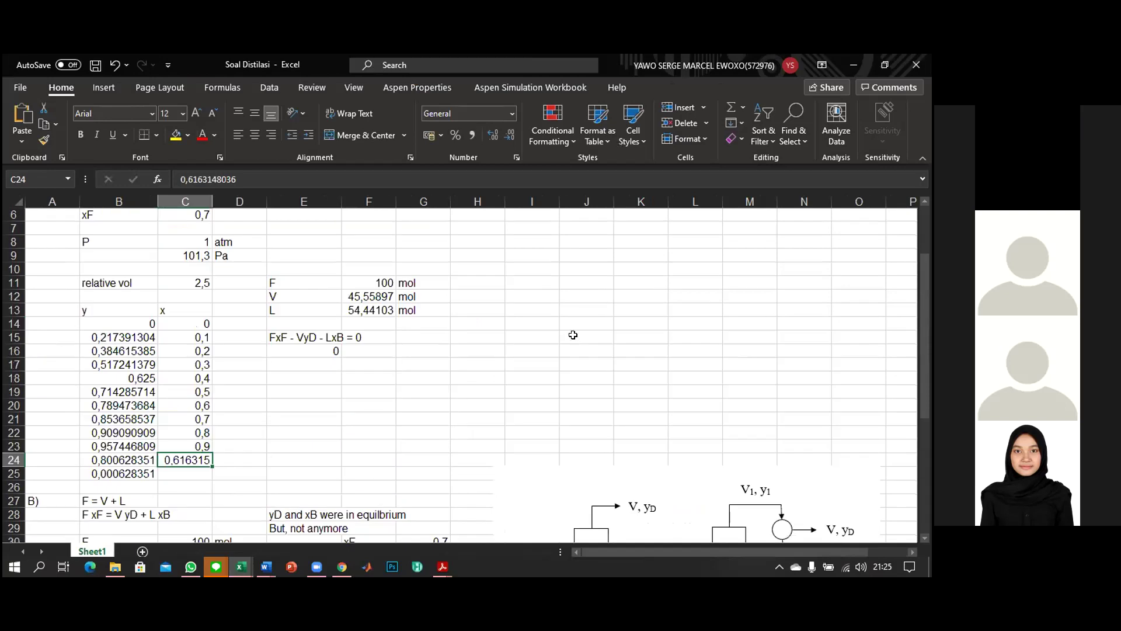
scroll(573, 335, "up", 2)
left_click(573, 337)
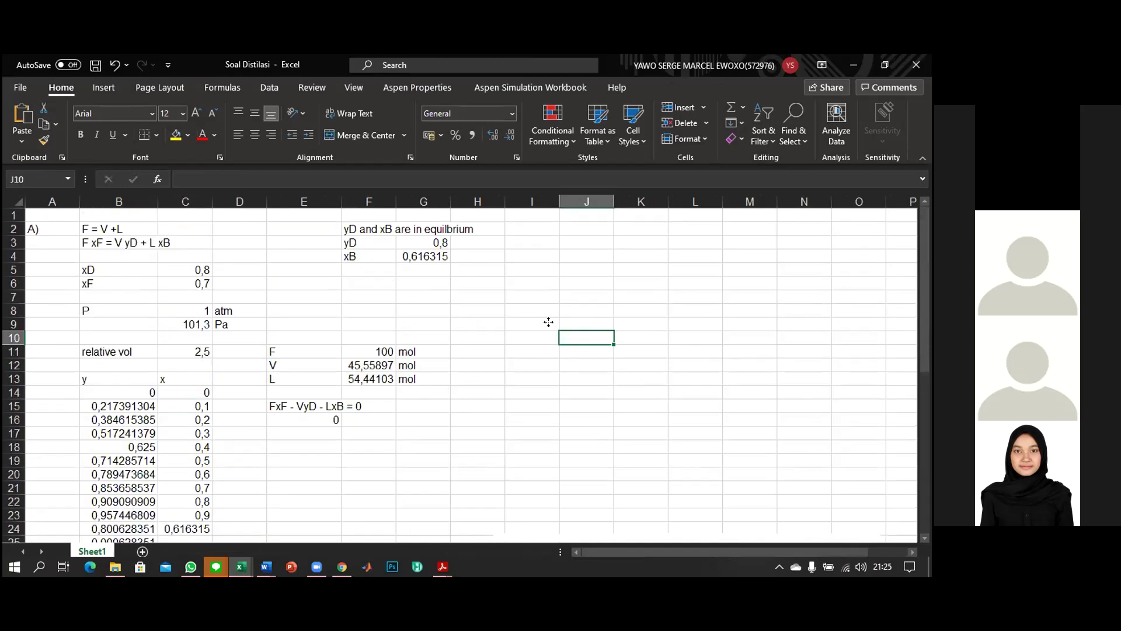
key("ctrl+v")
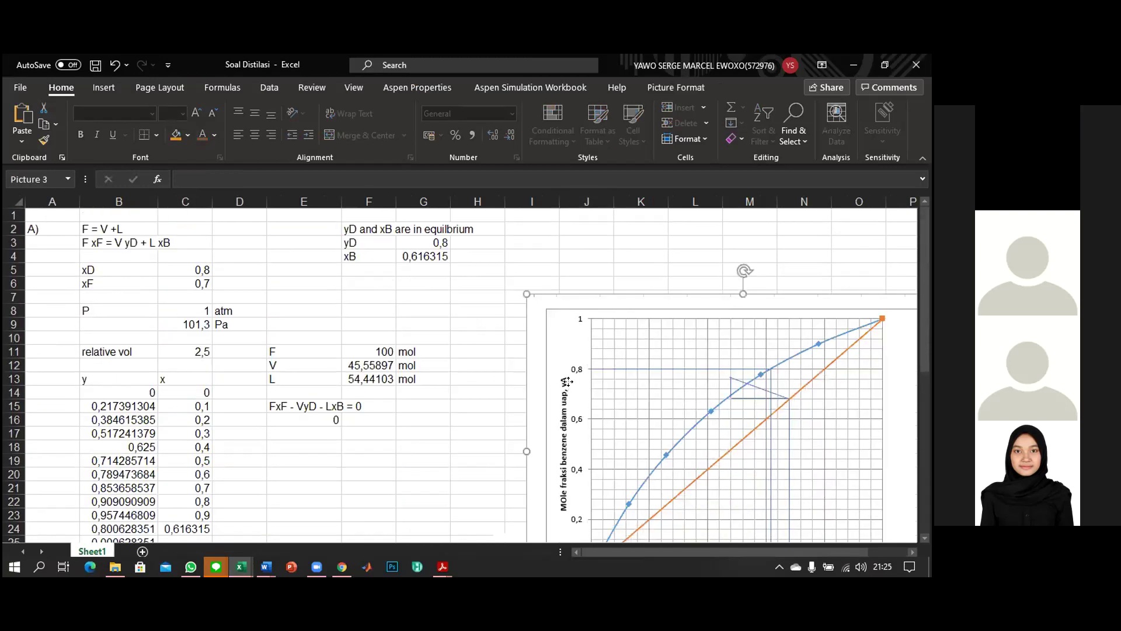
left_click_drag(735, 312, 744, 246)
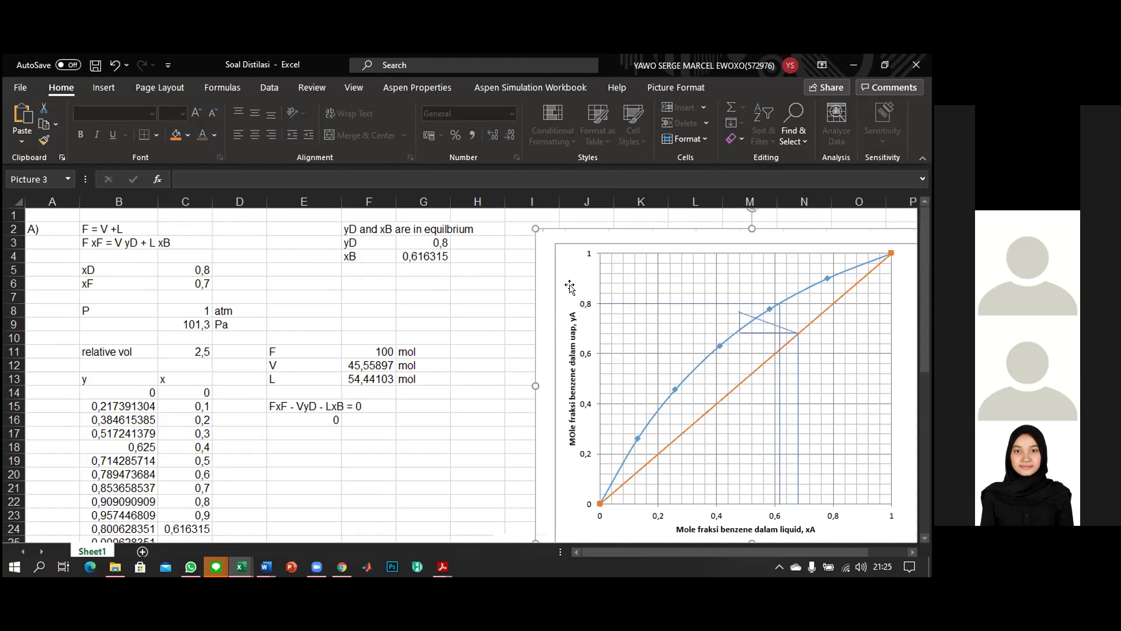
left_click_drag(564, 261, 562, 239)
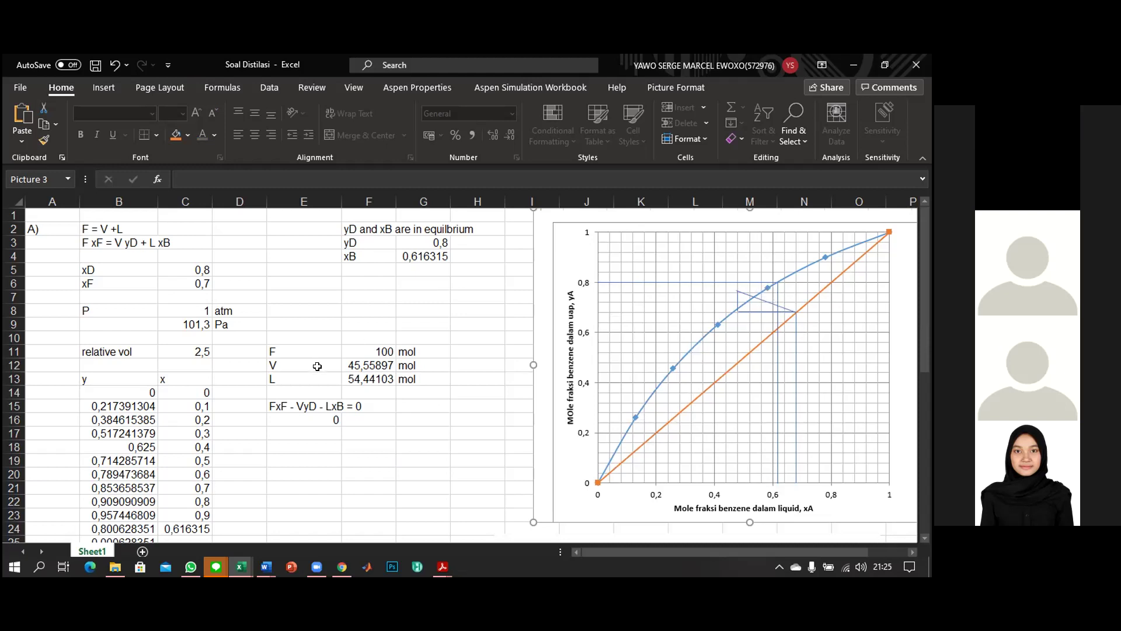
Move the pasted equilibrium chart picture down beside part B's calculations
scroll(608, 341, "down", 5)
left_click_drag(587, 324, 545, 476)
scroll(551, 334, "down", 1)
scroll(552, 334, "down", 4)
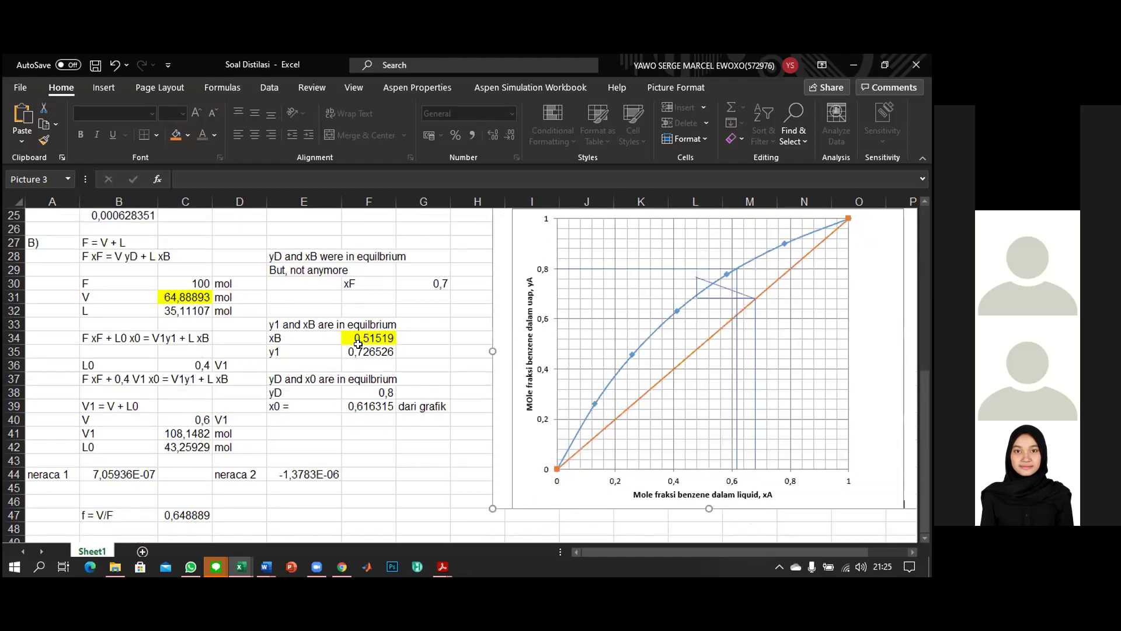
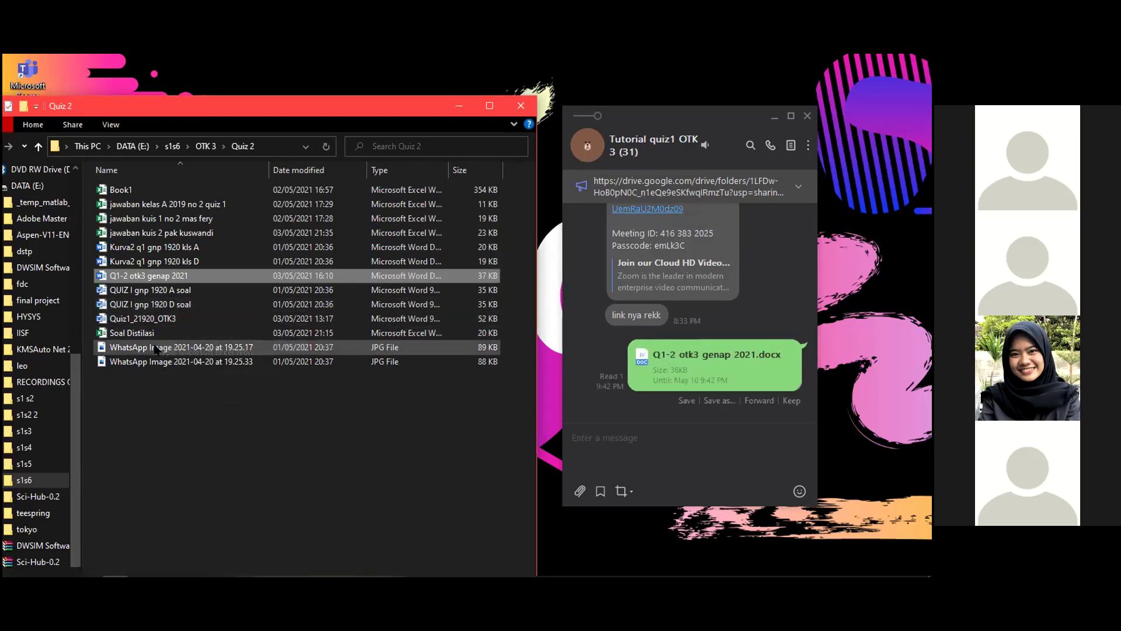
Share WhatsApp Image 2021-04-20 at 19.25.17 in the Tutorial quiz1 OTK 3 chat and select the files in OTK 3's other quiz 2 folder
left_click(156, 349)
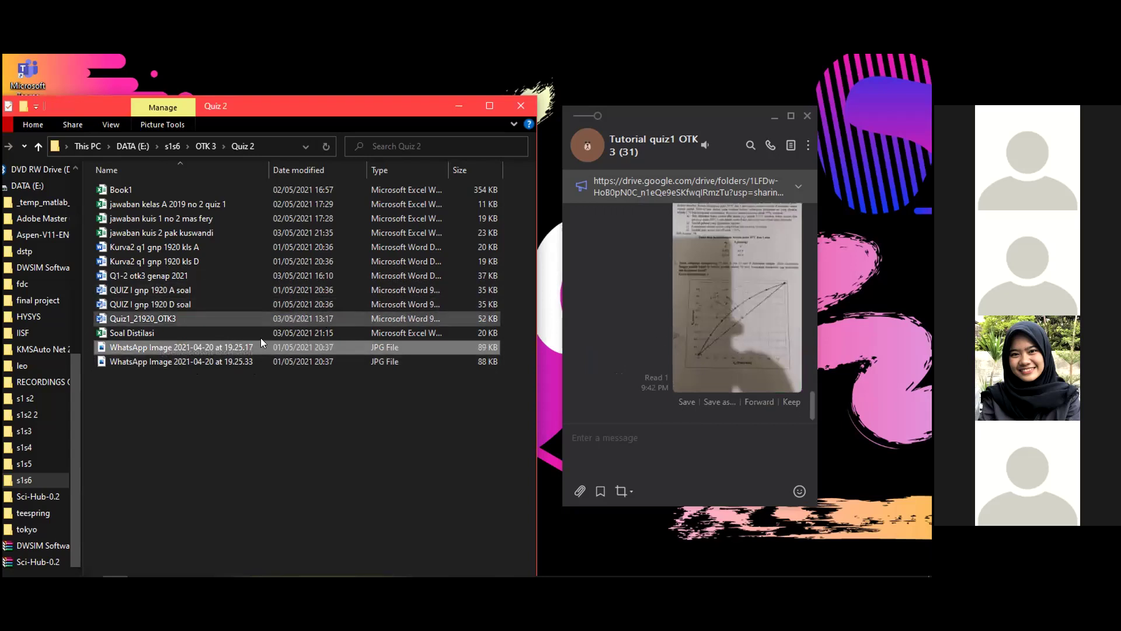
left_click(37, 149)
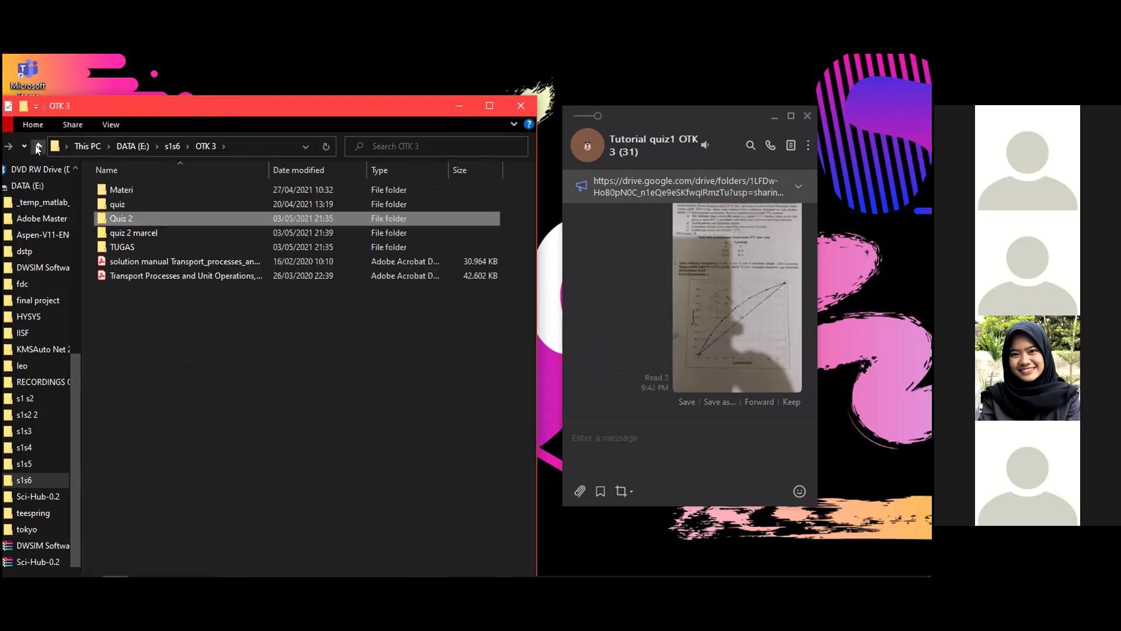
double_click(152, 231)
left_click_drag(150, 185, 672, 374)
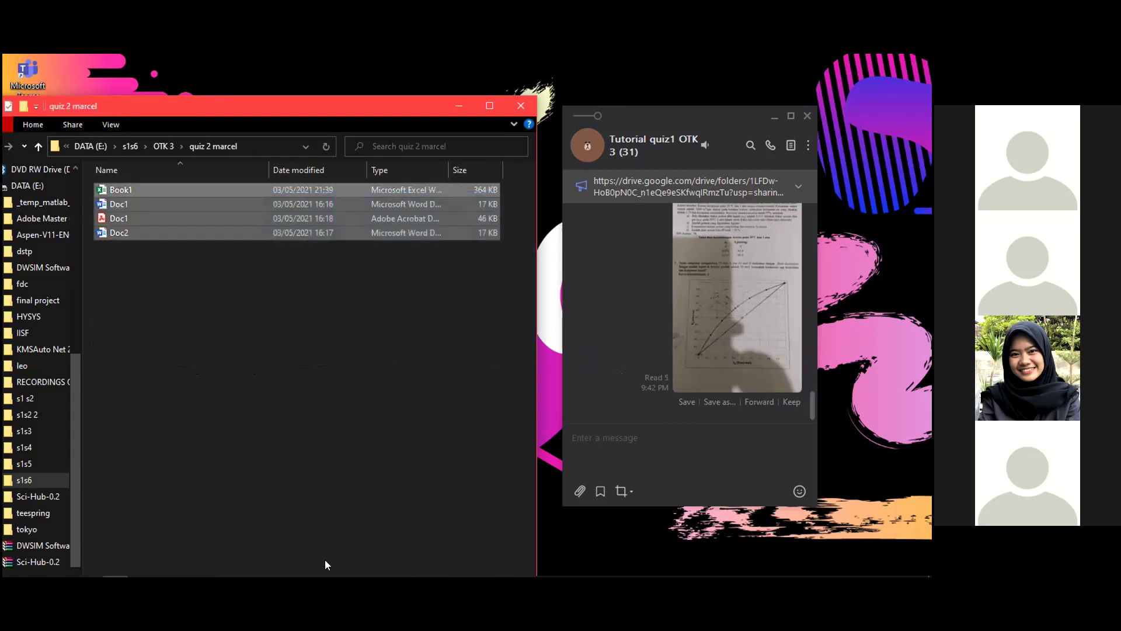
Switch to the open Book1 workbook and close it
mouse_move(257, 575)
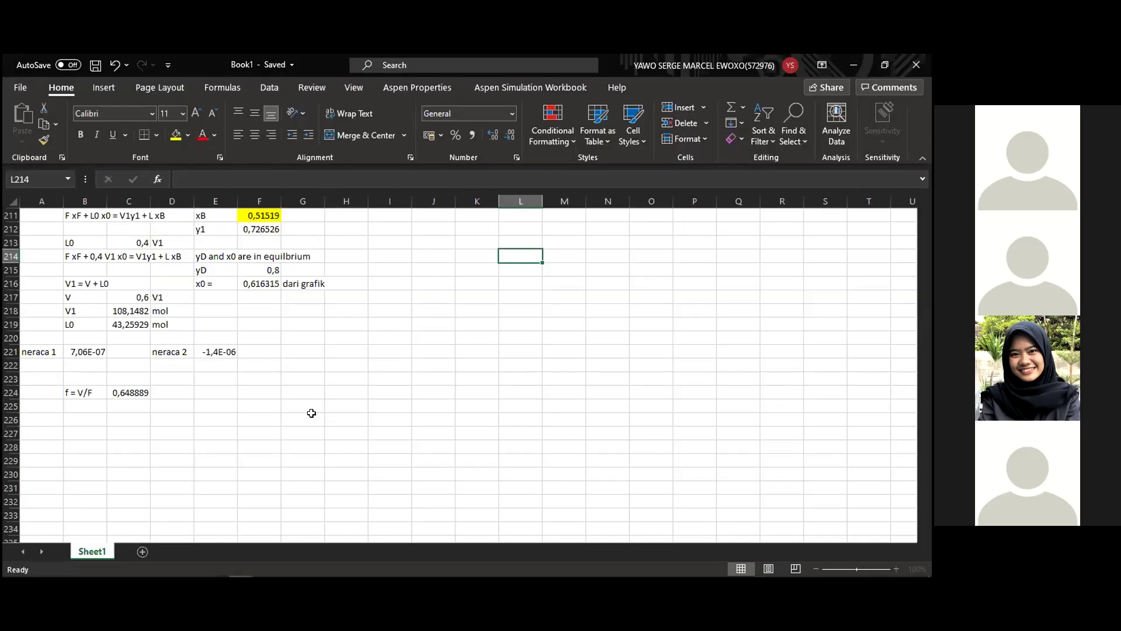
left_click(310, 413)
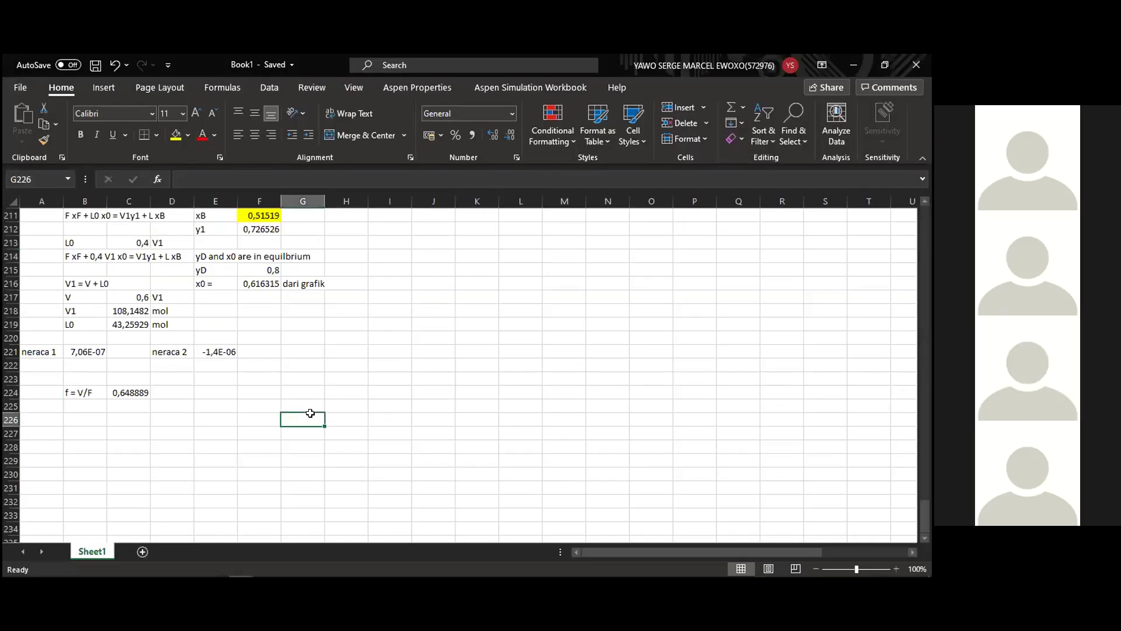
left_click(915, 64)
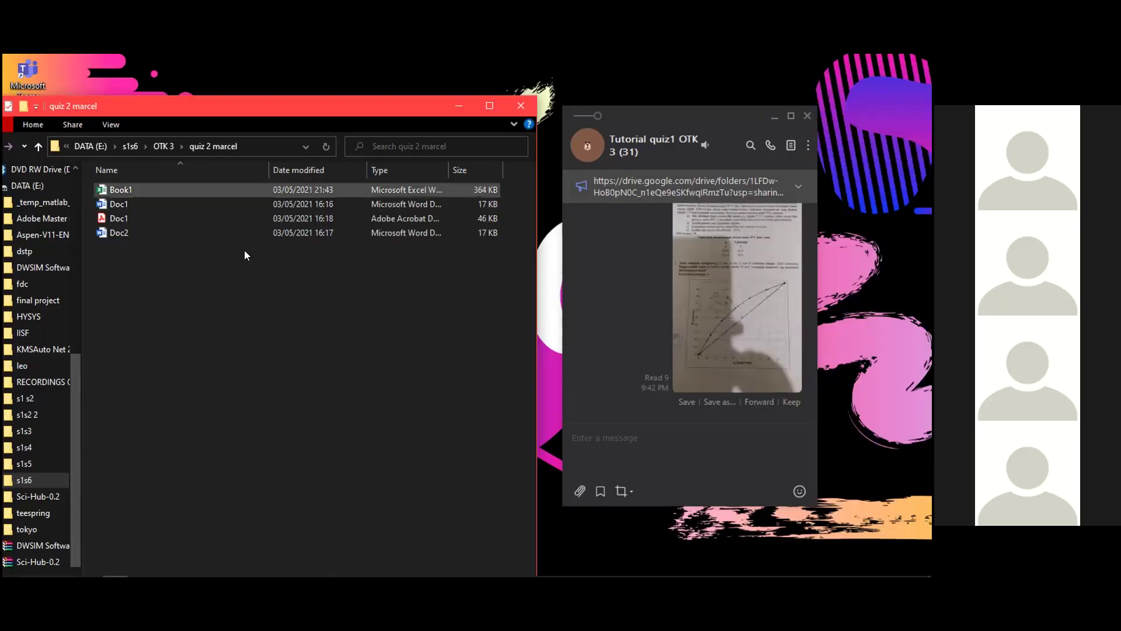
Share the Book1 workbook in the Tutorial quiz1 OTK 3 chat, and minimize the folder and chat windows
left_click_drag(244, 250, 201, 191)
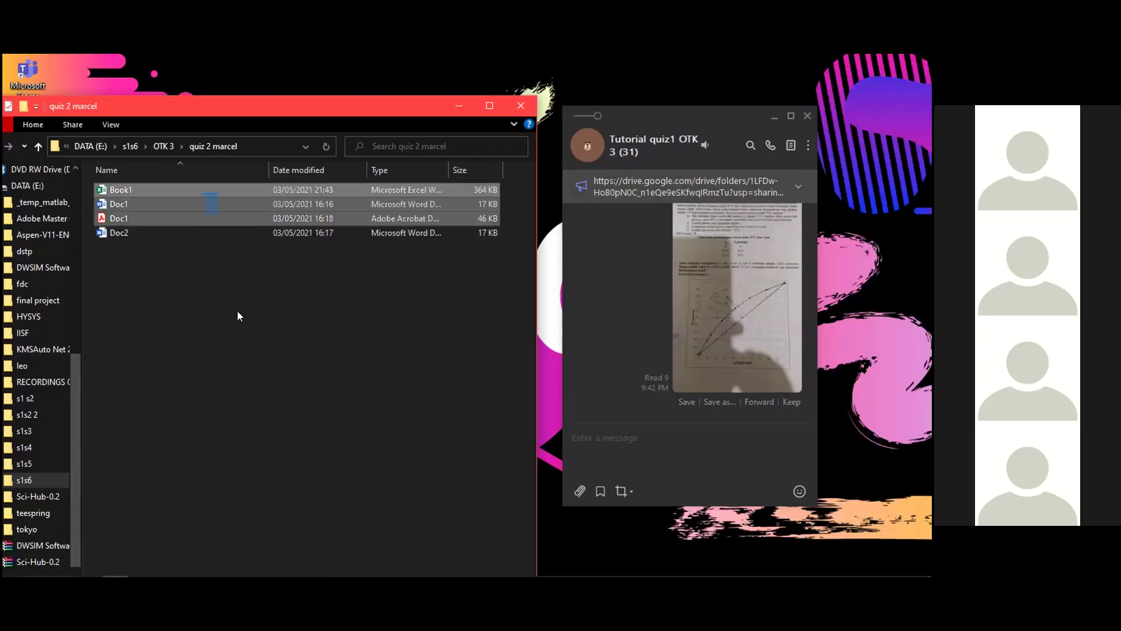
left_click(237, 311)
left_click(187, 190)
left_click_drag(651, 419, 649, 419)
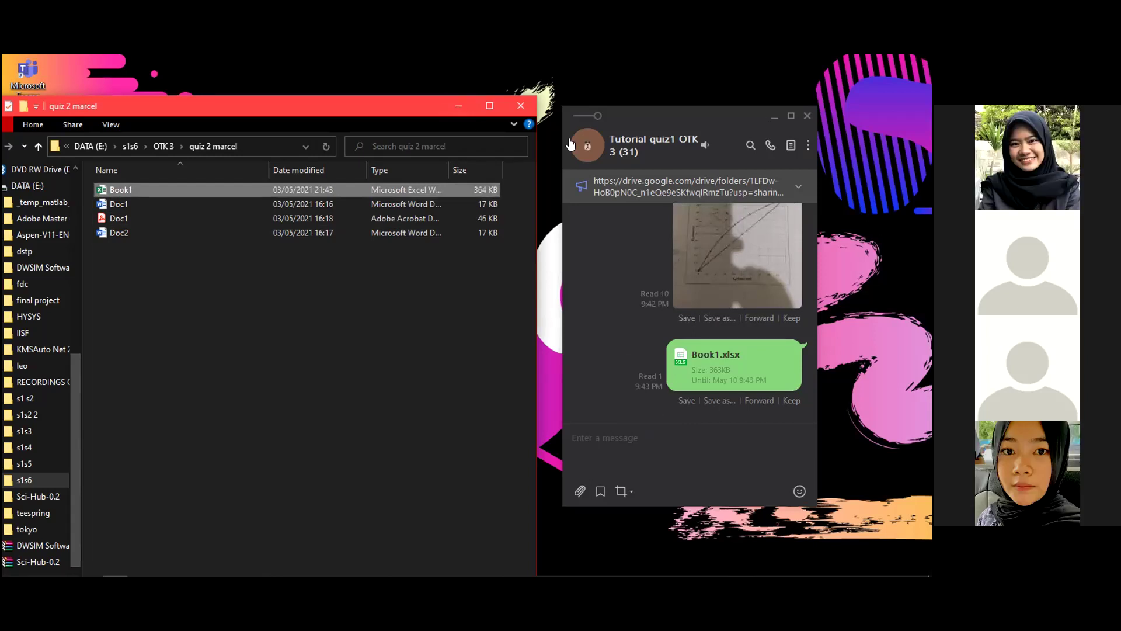
left_click(457, 104)
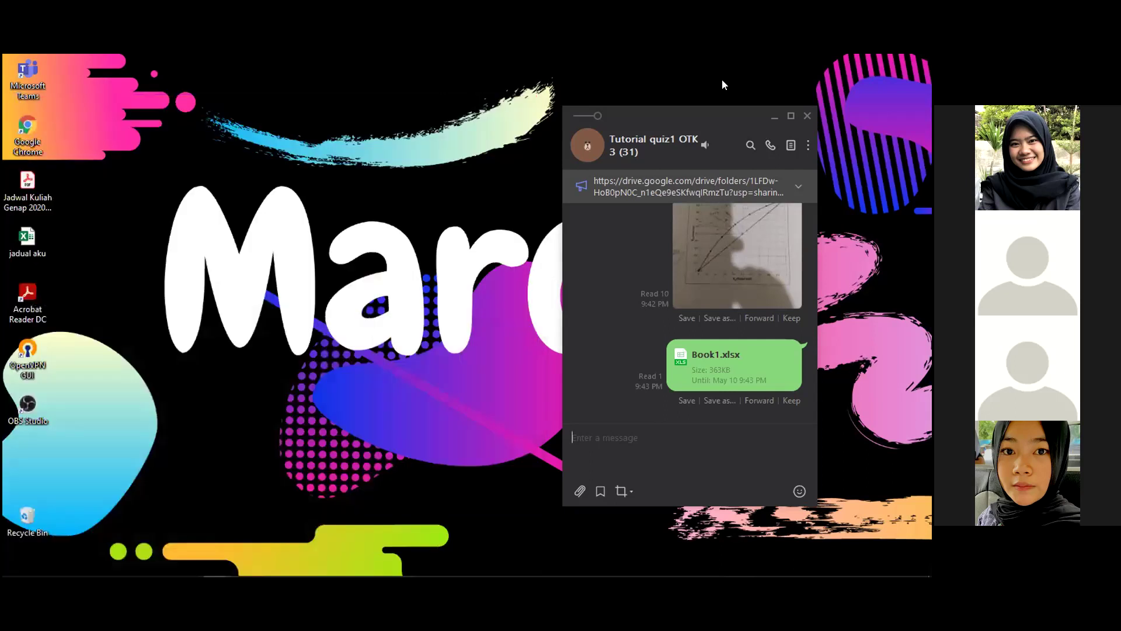
left_click(768, 117)
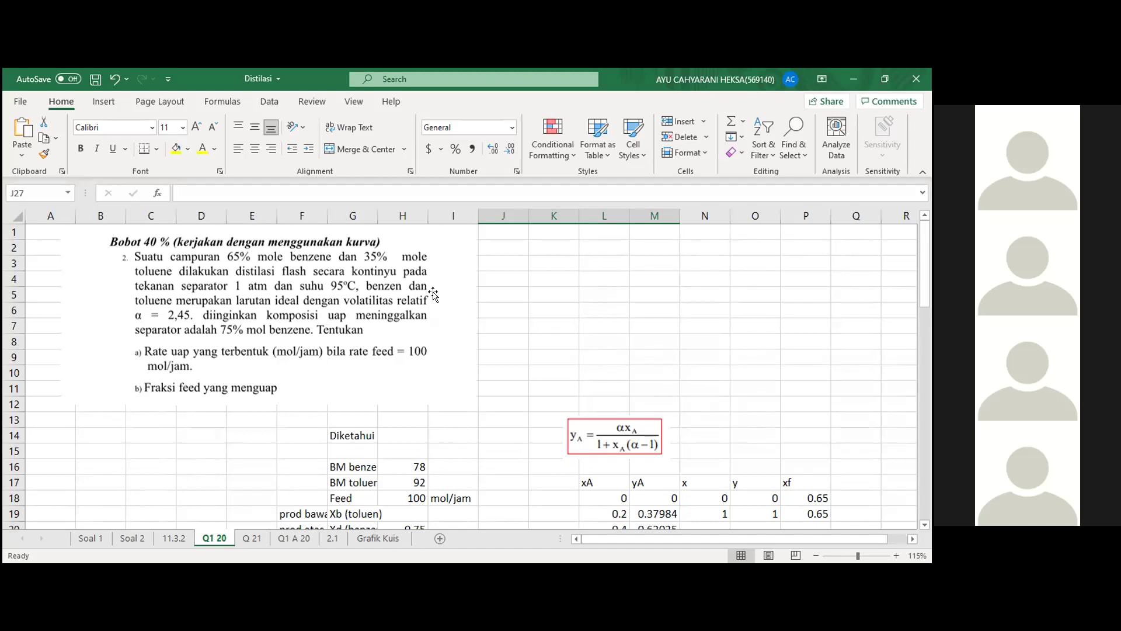
On the Q1 20 sheet, enter "xf 0.65" in K4, "yd" in K5 and 0.75 in L5
left_click(555, 278)
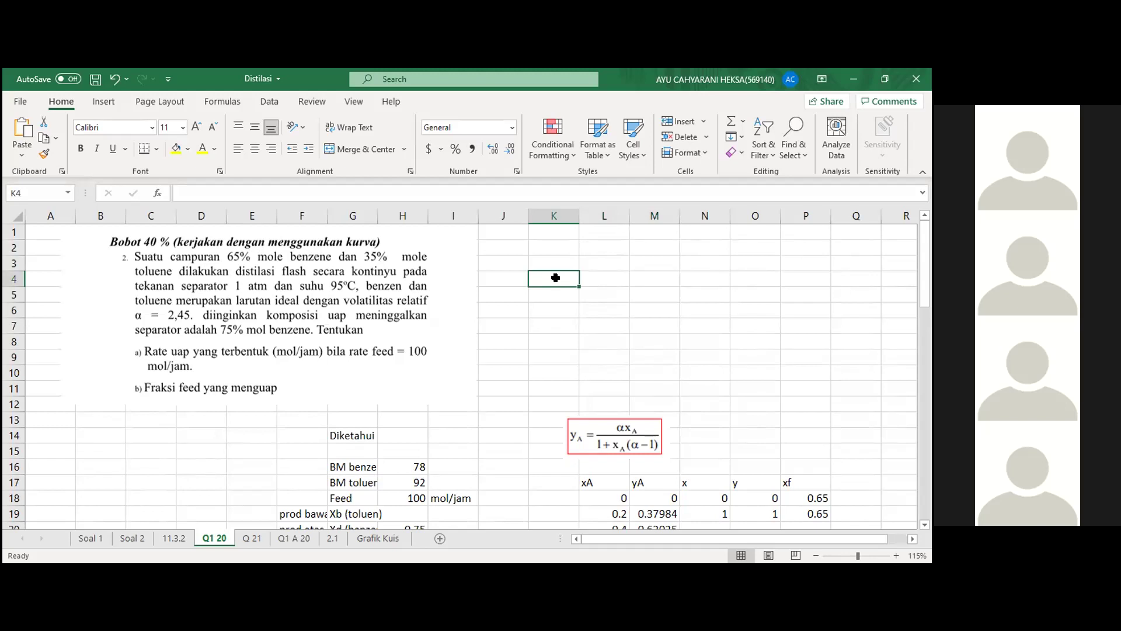
type("xf 0.65")
key("Return")
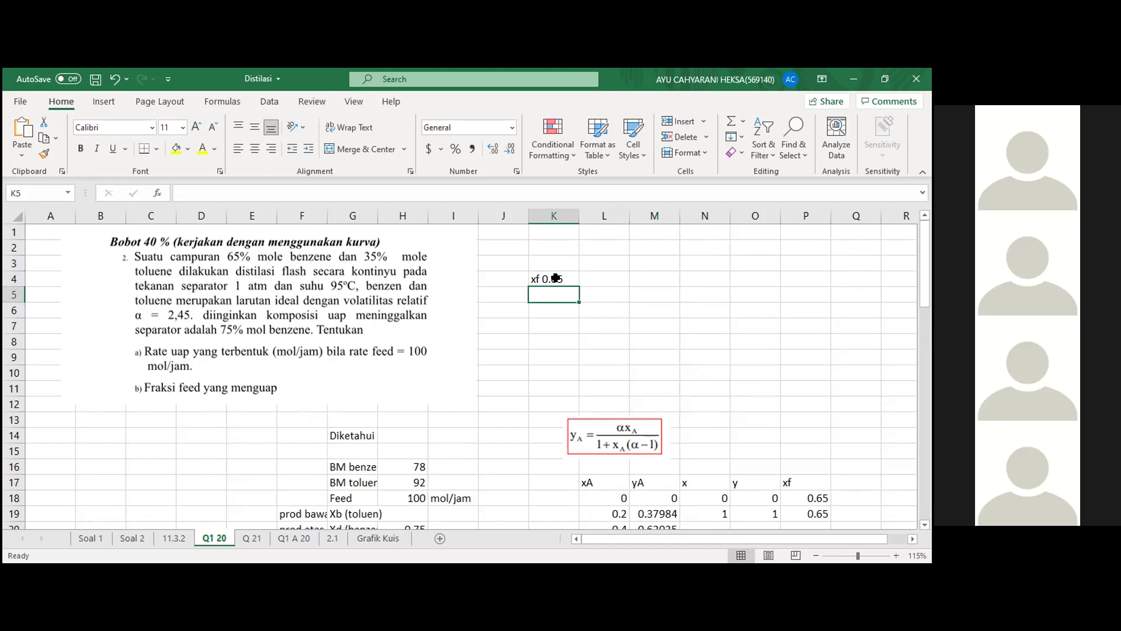
type("yd")
key("Tab")
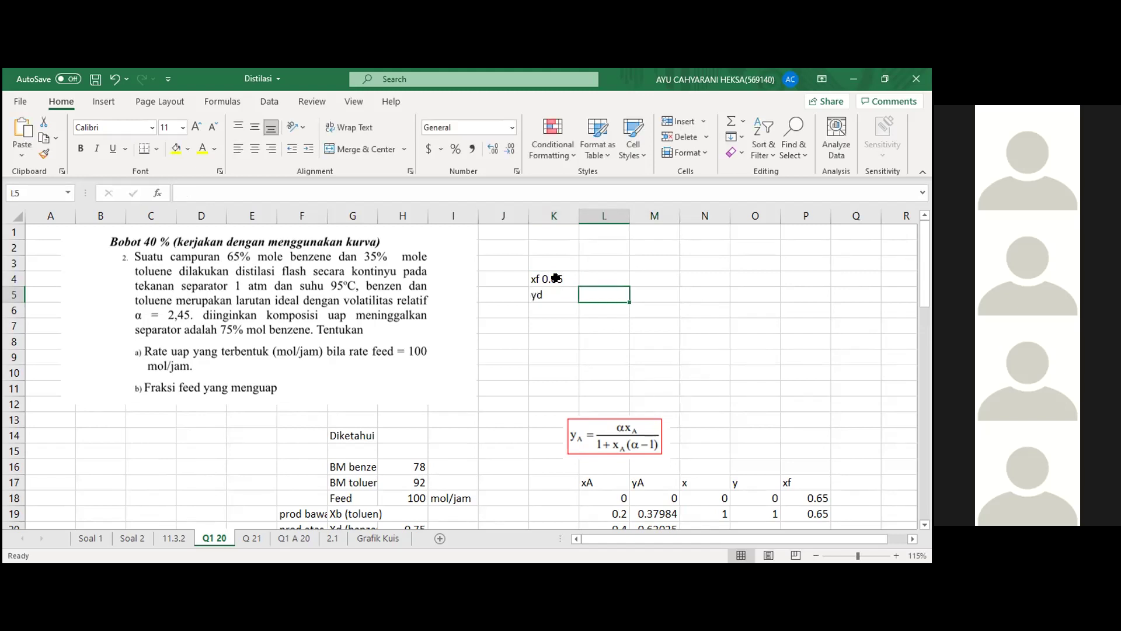
type("0.75")
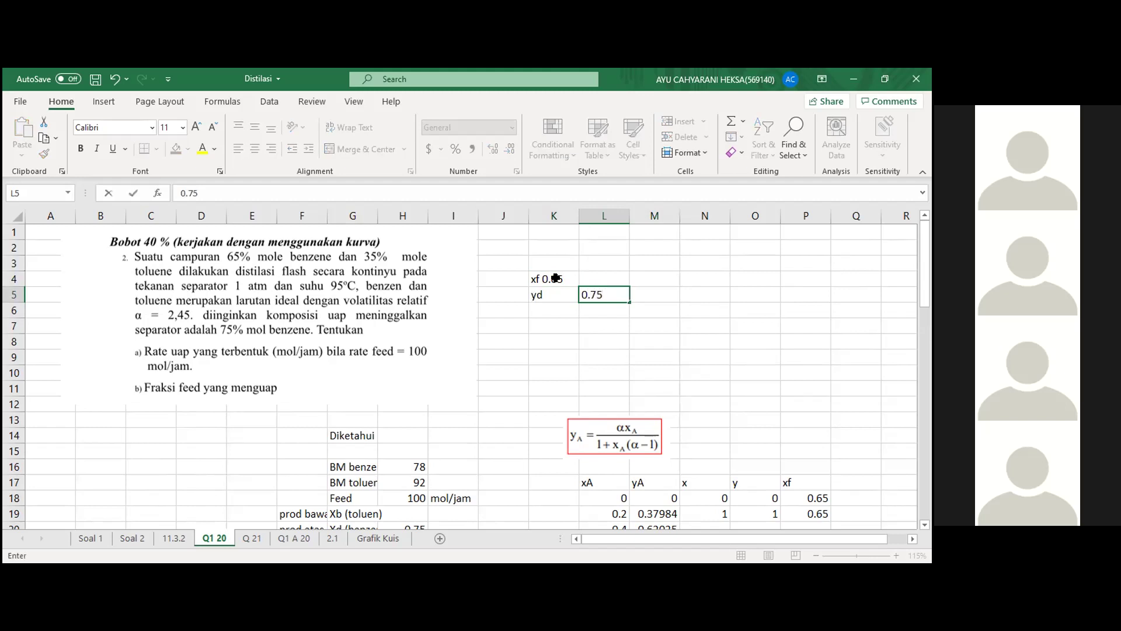
key("Return")
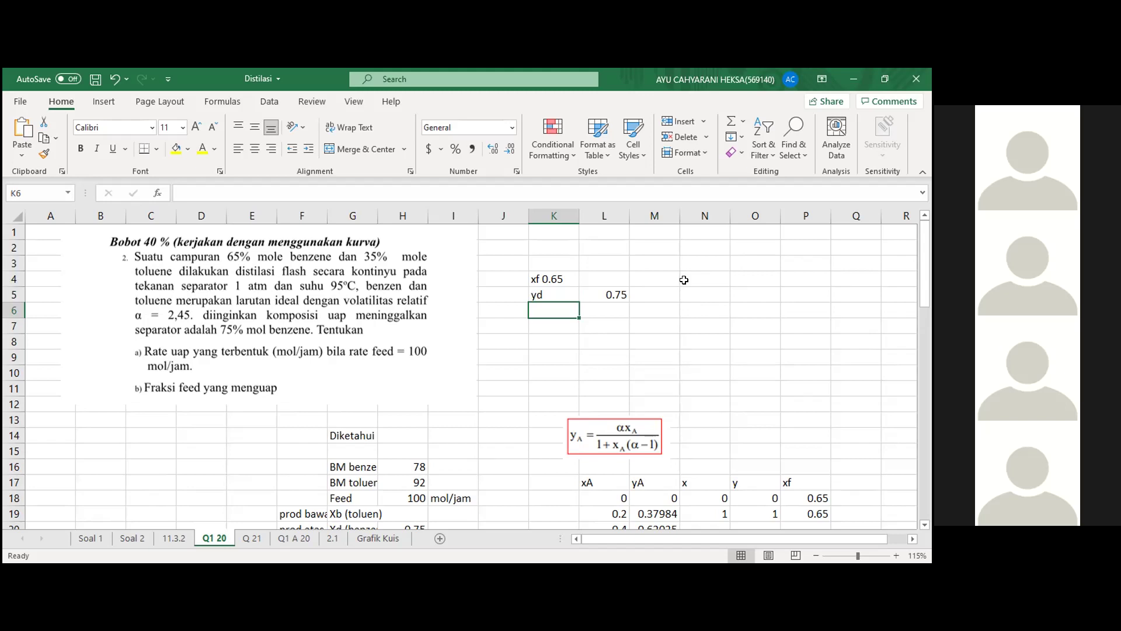
Review the Q1 20 solution from the given data and equilibrium table down to the mass balance equations
scroll(684, 280, "down", 3)
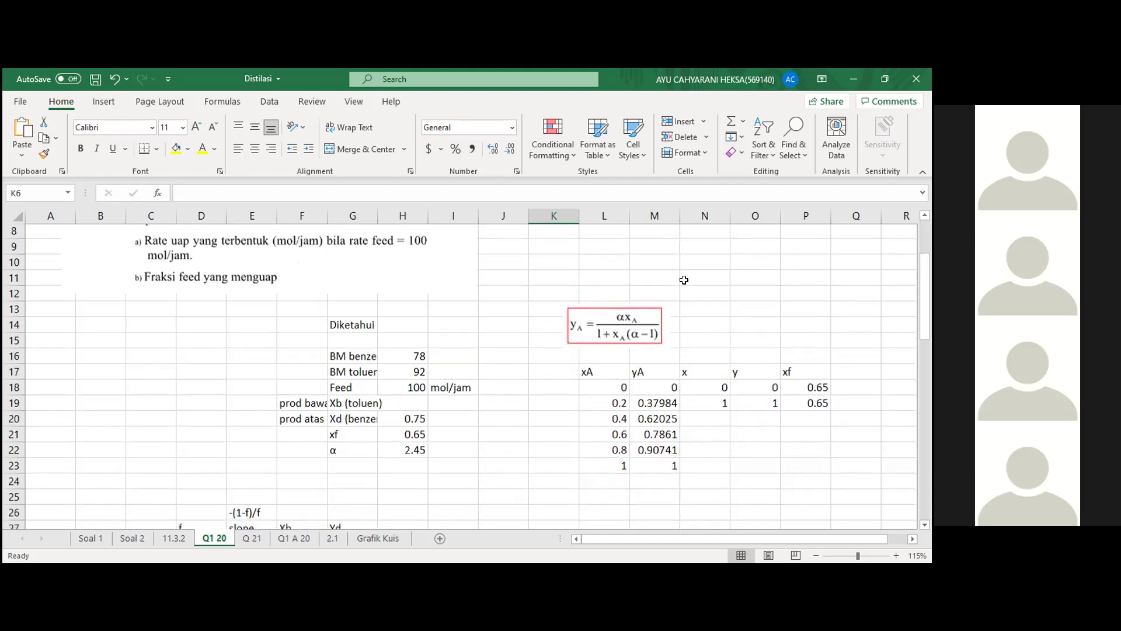
scroll(684, 280, "down", 12)
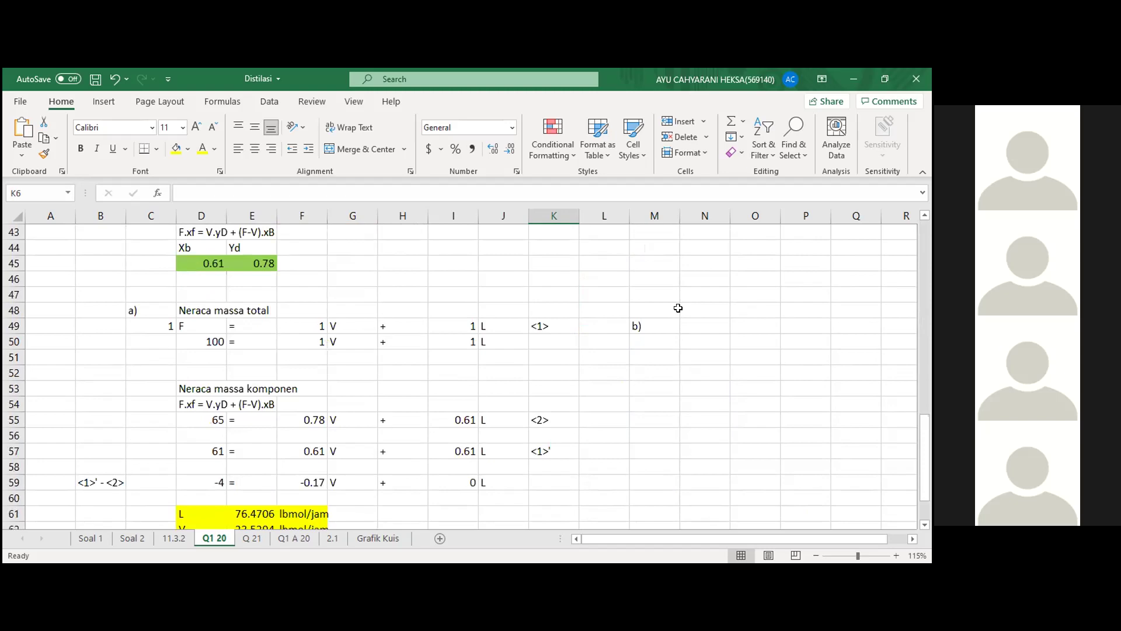